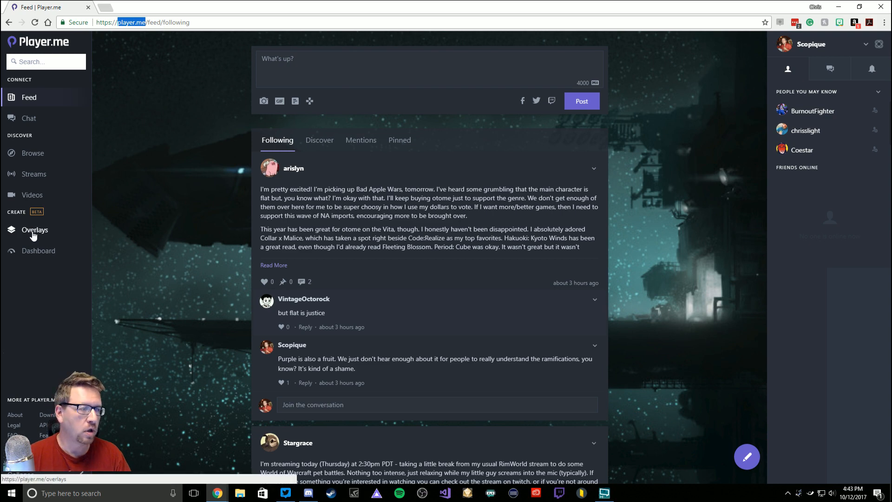
- Go to the Overlays page and start adding a new In-Game scene
{"action": "left_click", "coordinate": [33, 232]}
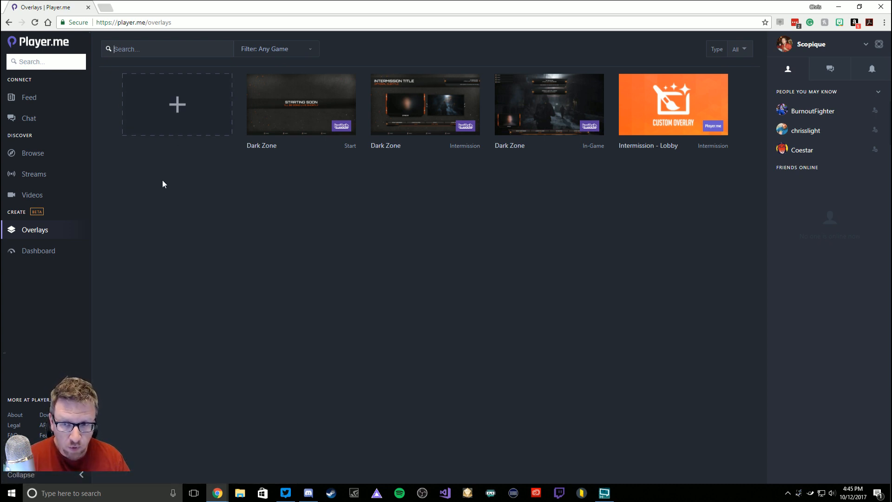
{"action": "mouse_move", "coordinate": [185, 116]}
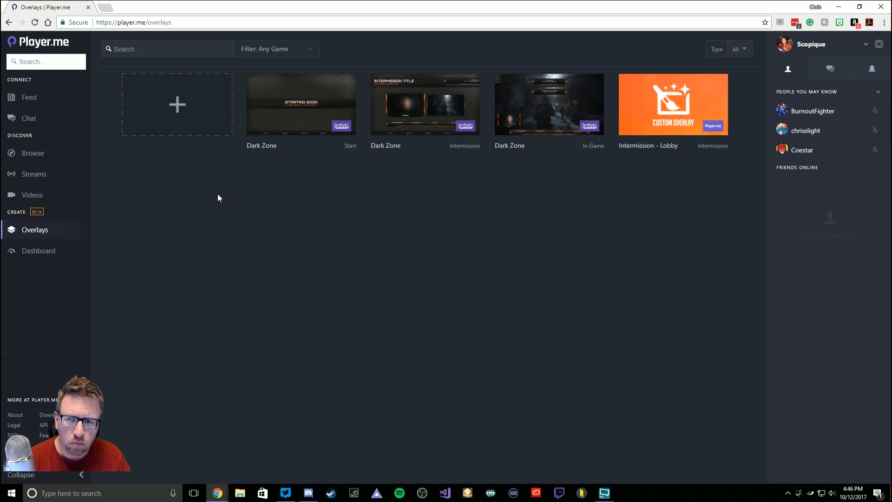
{"action": "mouse_move", "coordinate": [185, 112]}
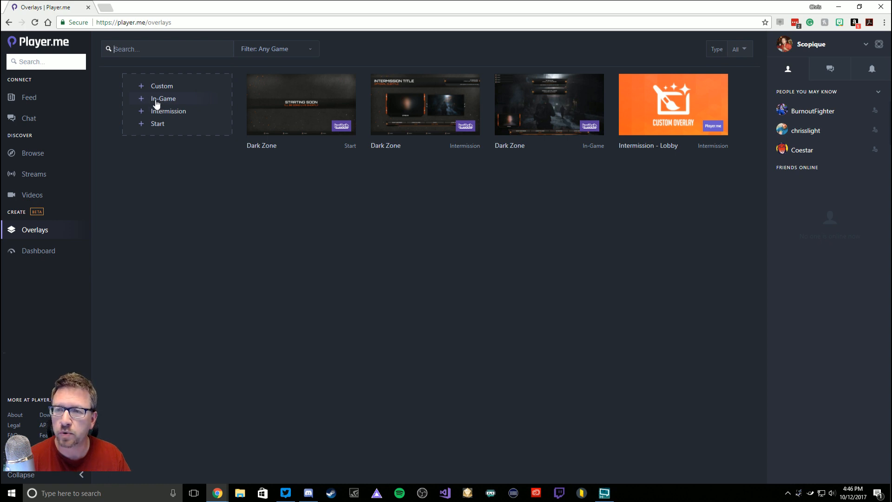
{"action": "left_click", "coordinate": [158, 99]}
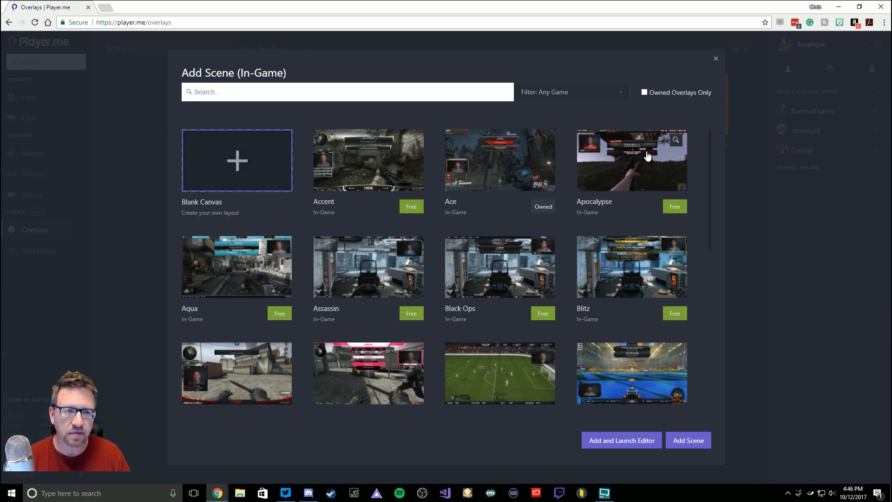
- Browse the In-Game scene templates to examine the available overlay designs
{"action": "scroll", "coordinate": [651, 160], "scroll_direction": "down", "scroll_amount": 2}
{"action": "scroll", "coordinate": [651, 160], "scroll_direction": "down", "scroll_amount": 4}
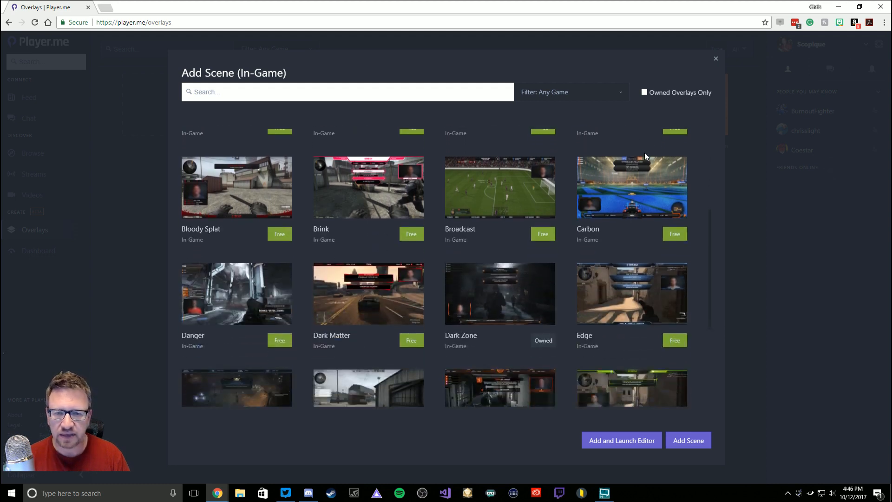
{"action": "scroll", "coordinate": [641, 168], "scroll_direction": "down", "scroll_amount": 3}
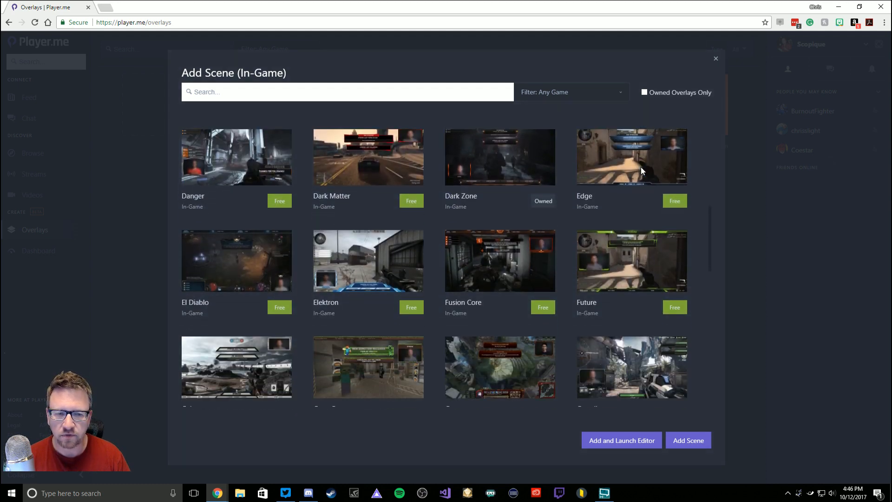
{"action": "scroll", "coordinate": [641, 171], "scroll_direction": "down", "scroll_amount": 3}
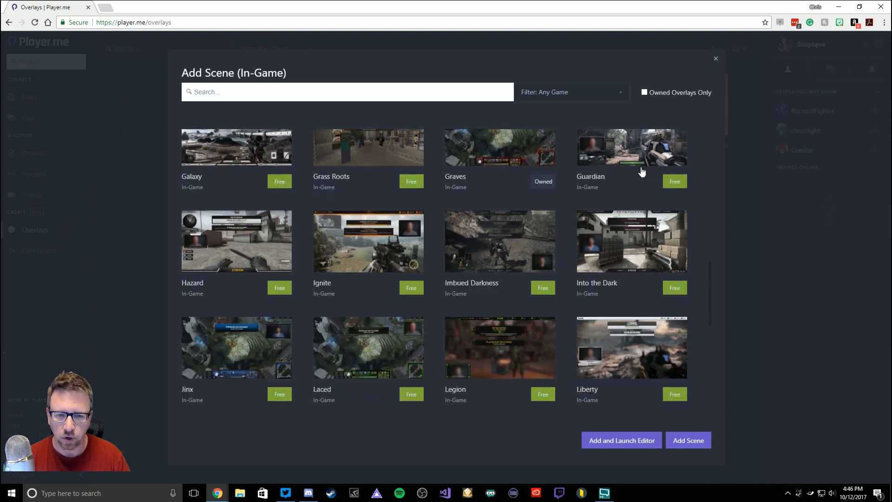
{"action": "scroll", "coordinate": [642, 171], "scroll_direction": "down", "scroll_amount": 1}
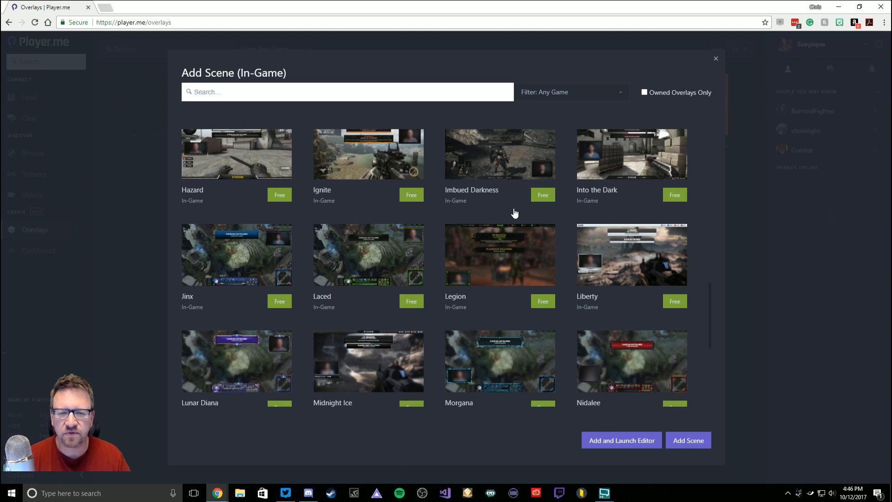
{"action": "scroll", "coordinate": [515, 214], "scroll_direction": "down", "scroll_amount": 1}
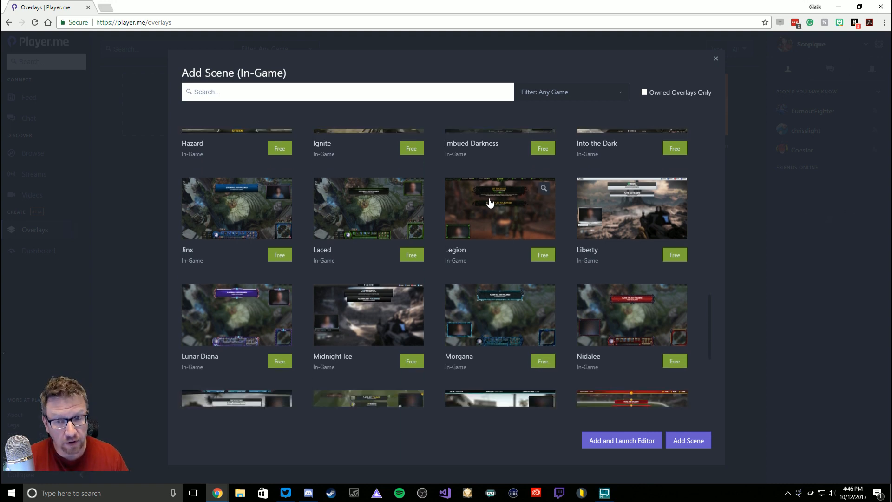
{"action": "scroll", "coordinate": [391, 255], "scroll_direction": "down", "scroll_amount": 1}
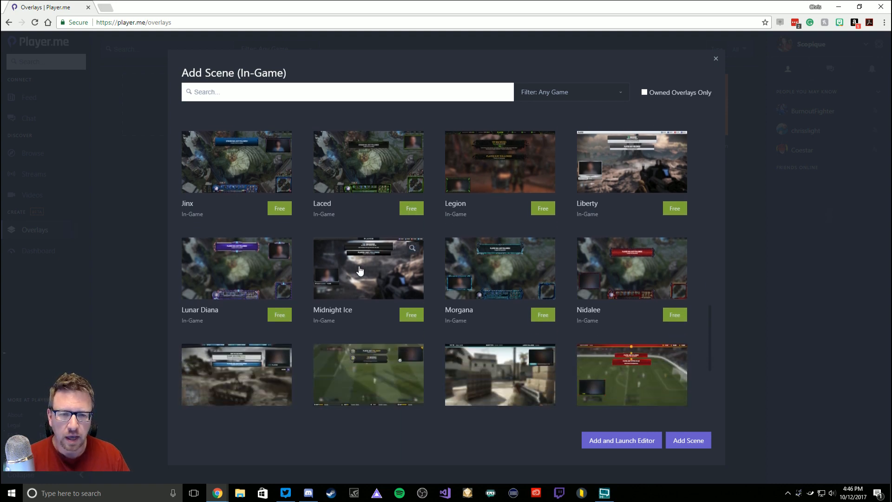
{"action": "scroll", "coordinate": [365, 266], "scroll_direction": "down", "scroll_amount": 1}
{"action": "scroll", "coordinate": [411, 270], "scroll_direction": "down", "scroll_amount": 1}
{"action": "scroll", "coordinate": [409, 276], "scroll_direction": "down", "scroll_amount": 1}
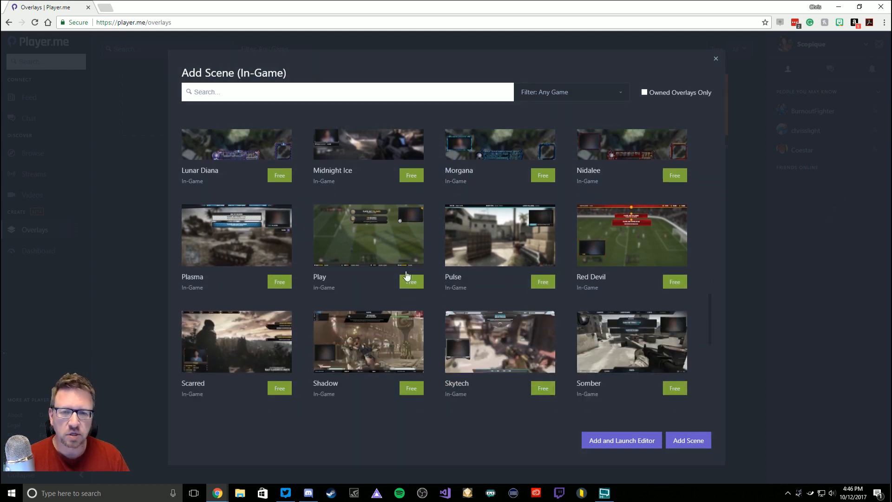
{"action": "scroll", "coordinate": [367, 288], "scroll_direction": "down", "scroll_amount": 3}
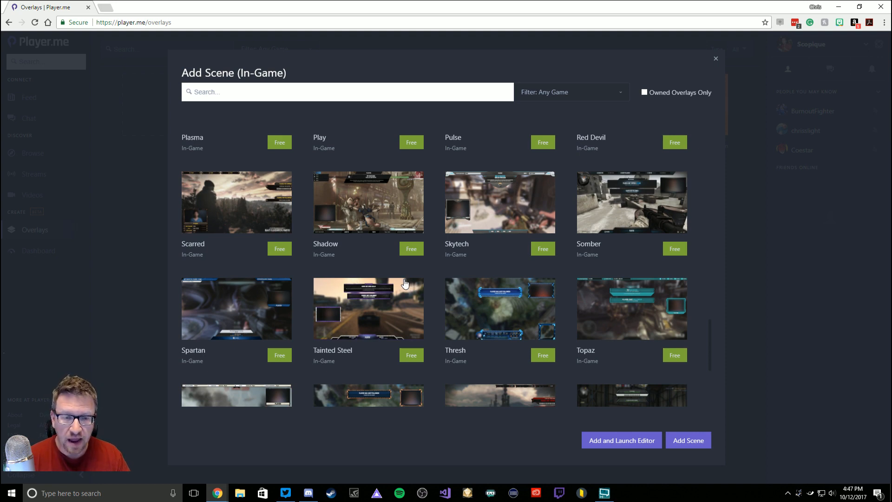
{"action": "mouse_move", "coordinate": [418, 286]}
{"action": "scroll", "coordinate": [421, 296], "scroll_direction": "up", "scroll_amount": 8}
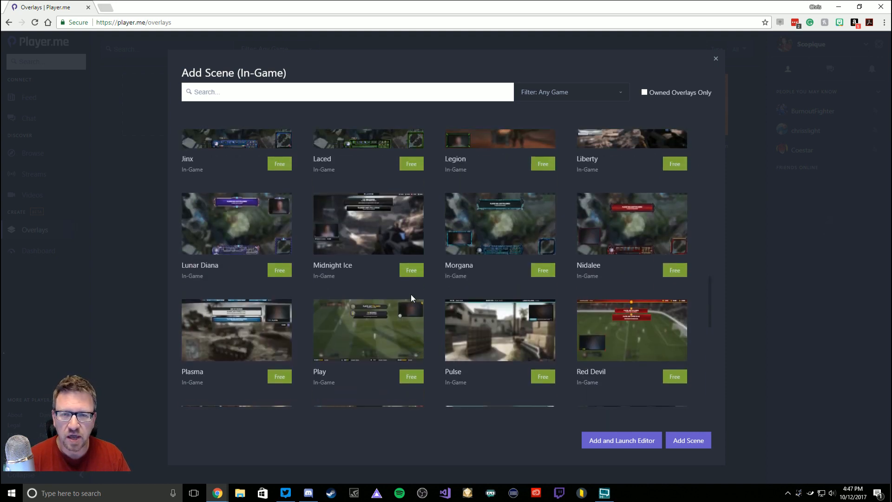
{"action": "scroll", "coordinate": [377, 304], "scroll_direction": "up", "scroll_amount": 5}
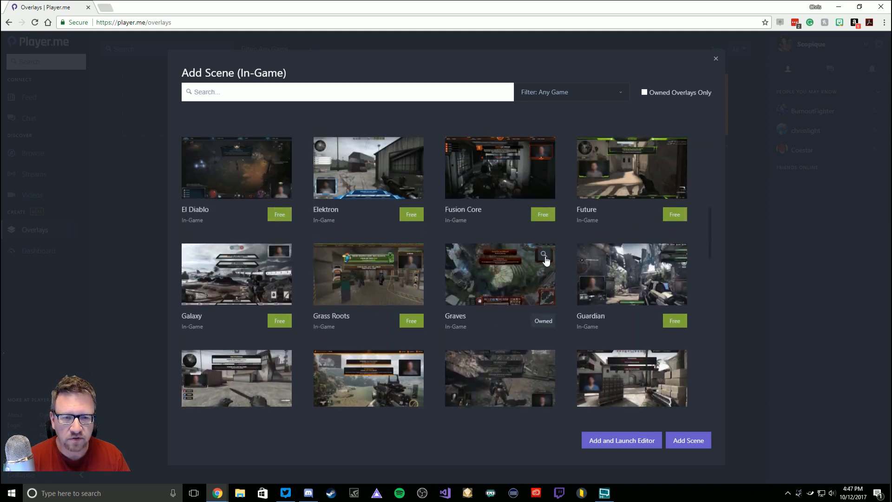
- Preview the Graves template at full size, and close the scene gallery without adding a scene
{"action": "left_click", "coordinate": [544, 256]}
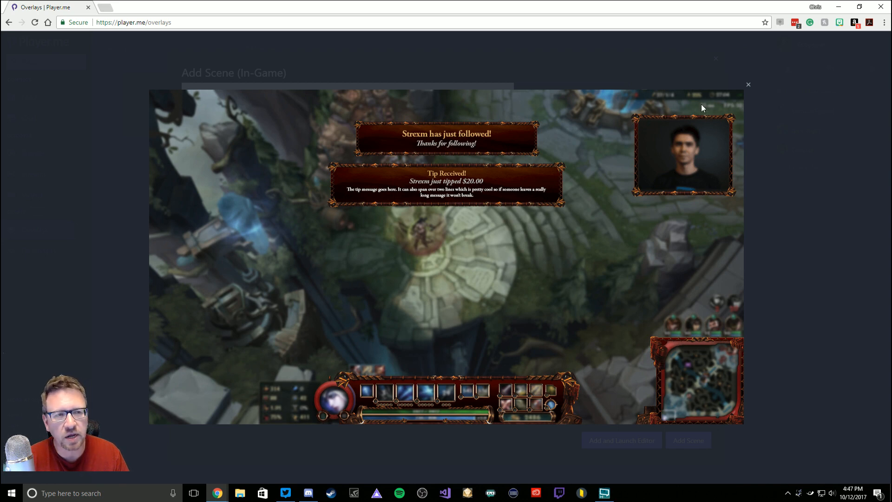
{"action": "left_click", "coordinate": [748, 85]}
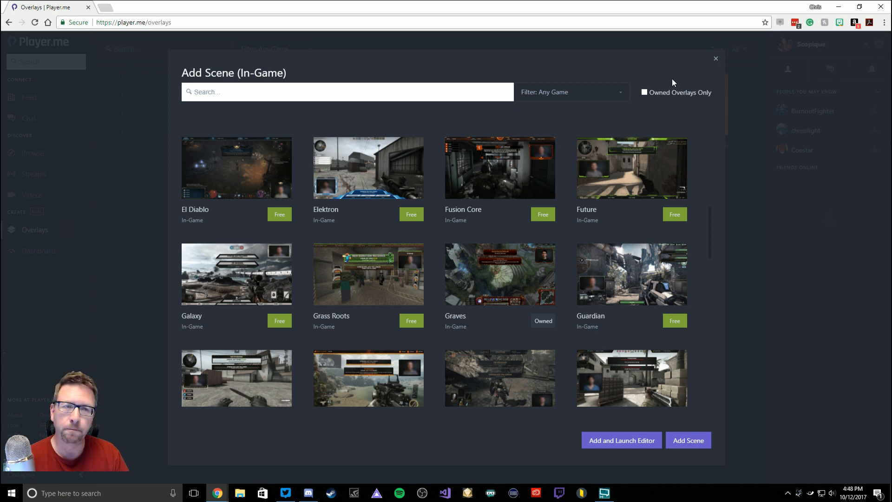
{"action": "left_click", "coordinate": [717, 60]}
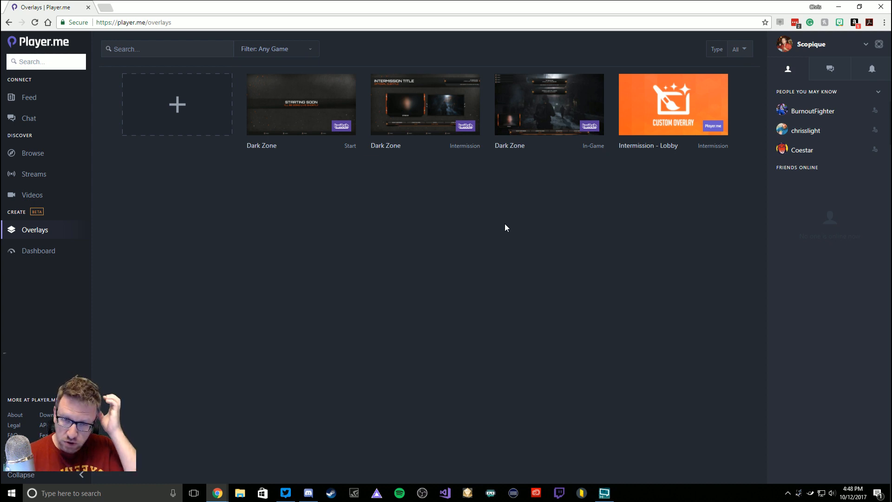
- Open the Dark Zone In-Game overlay for editing and enable Social Item 2 and Social Item 4 in its Social Media group
{"action": "mouse_move", "coordinate": [511, 126]}
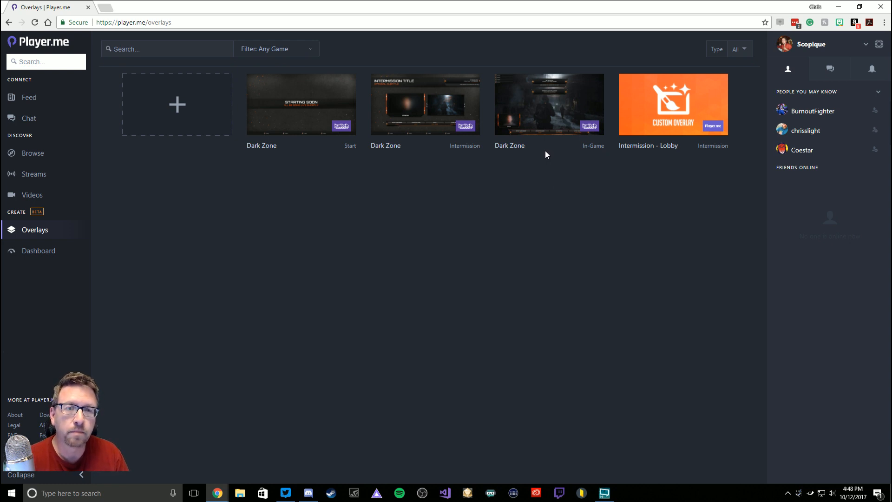
{"action": "left_click", "coordinate": [551, 108]}
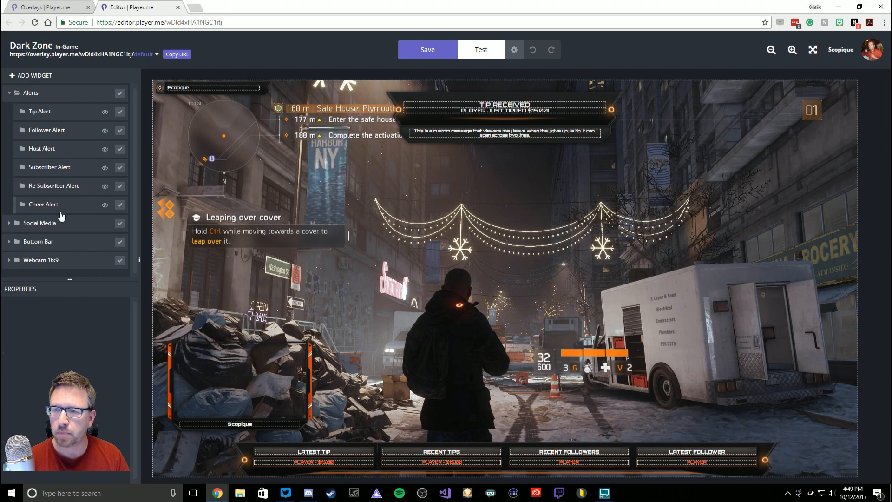
{"action": "left_click", "coordinate": [12, 228]}
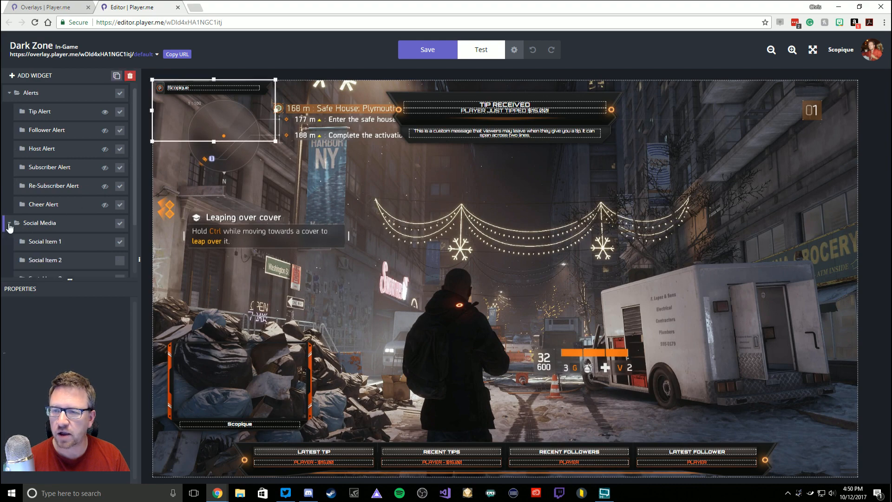
{"action": "scroll", "coordinate": [39, 235], "scroll_direction": "down", "scroll_amount": 1}
{"action": "scroll", "coordinate": [39, 235], "scroll_direction": "down", "scroll_amount": 1}
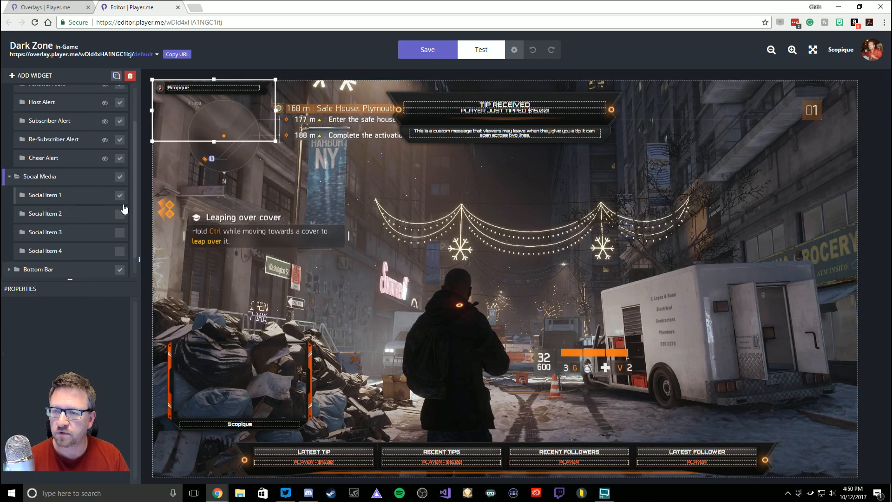
{"action": "left_click", "coordinate": [120, 214]}
{"action": "left_click", "coordinate": [120, 251]}
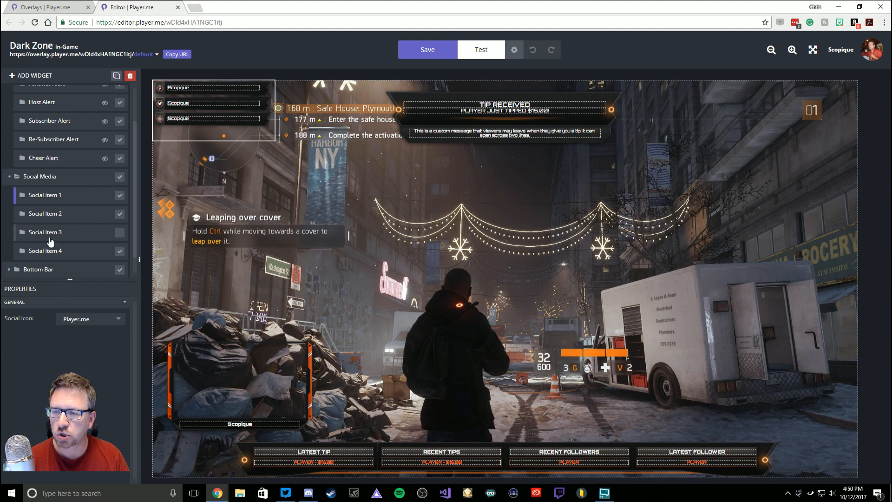
- Set the social icon of Social Item 2 to Twitter, and disable that item in the Social Media group
{"action": "left_click", "coordinate": [43, 217]}
{"action": "left_click", "coordinate": [84, 321]}
{"action": "left_click", "coordinate": [89, 349]}
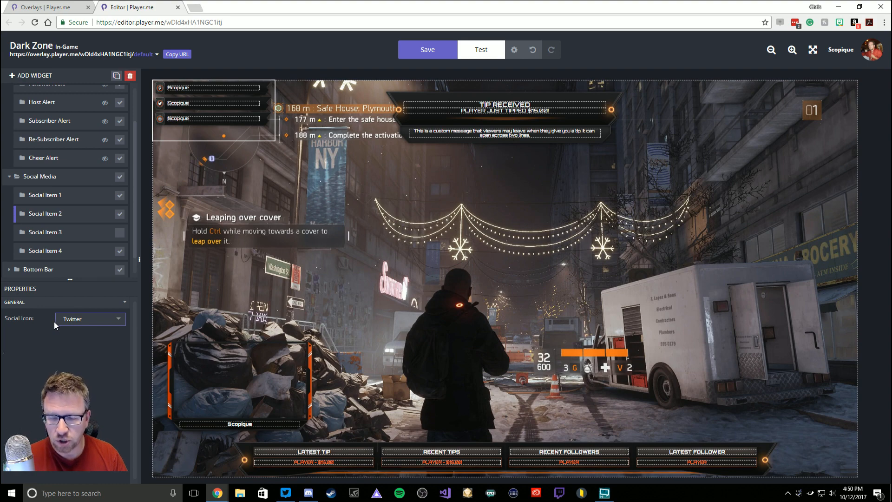
{"action": "left_click", "coordinate": [120, 215]}
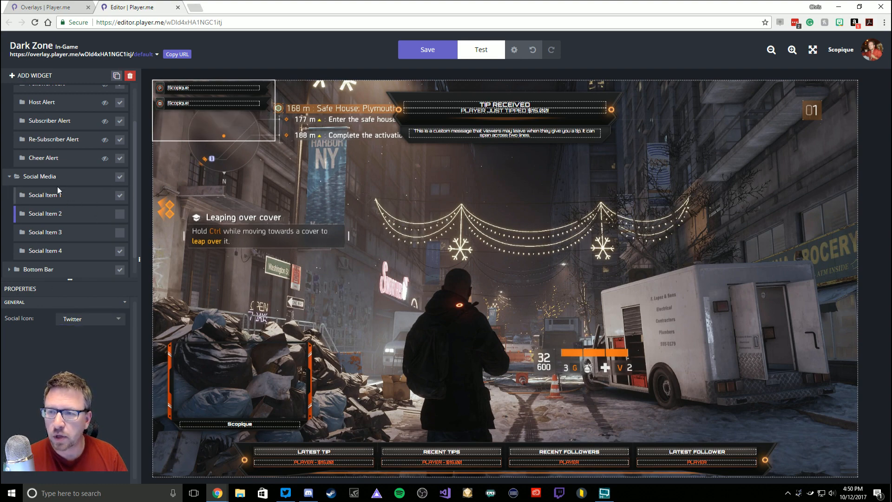
{"action": "left_click", "coordinate": [10, 177]}
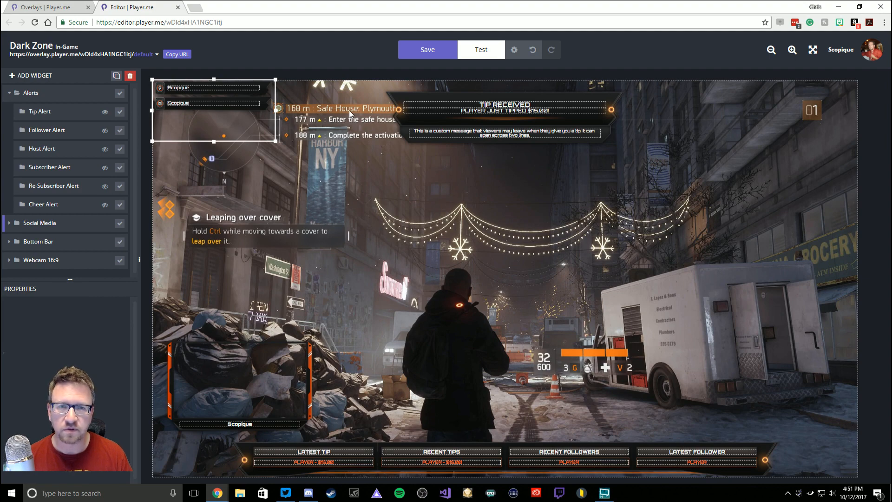
- Launch the overlay's test mode and reposition the floating alert controls just above the overlay's bottom bar
{"action": "left_click", "coordinate": [480, 55]}
{"action": "left_click", "coordinate": [408, 186]}
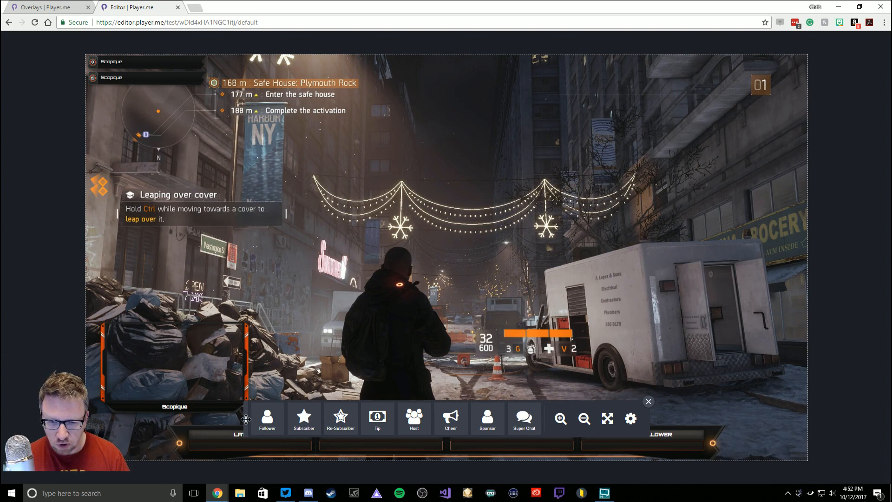
{"action": "left_click_drag", "start_coordinate": [246, 420], "coordinate": [360, 382]}
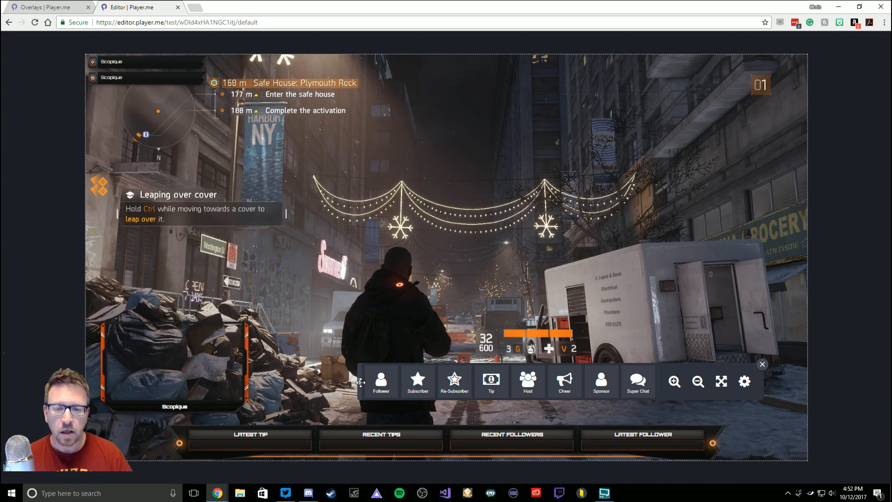
{"action": "left_click_drag", "start_coordinate": [362, 382], "coordinate": [268, 386]}
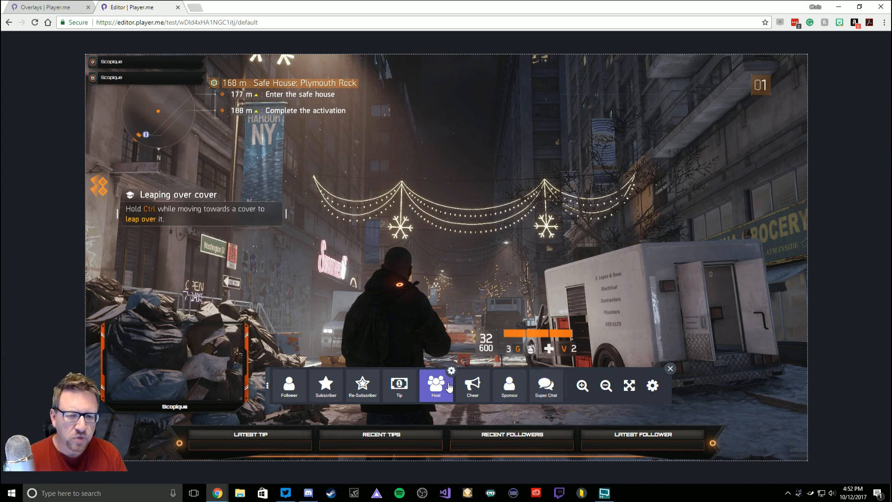
- Trigger two test follower alerts and two test tip alerts, and return to the overlay editor
{"action": "left_click", "coordinate": [291, 395]}
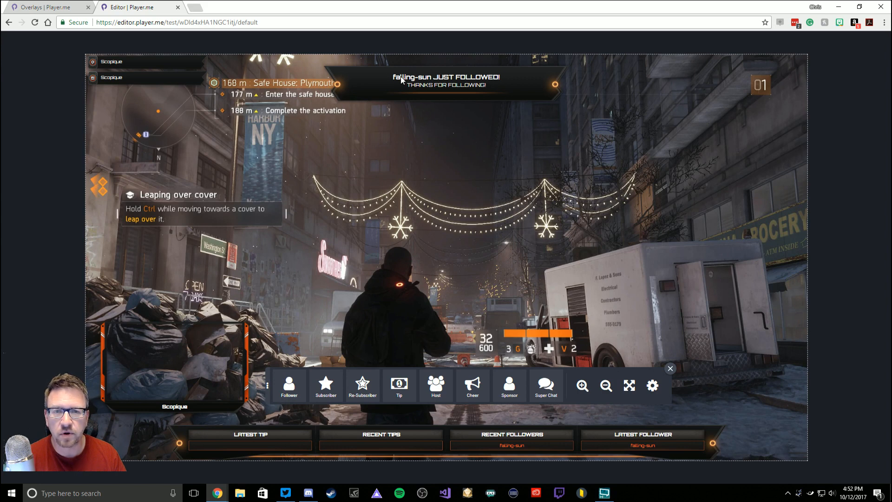
{"action": "left_click", "coordinate": [292, 389]}
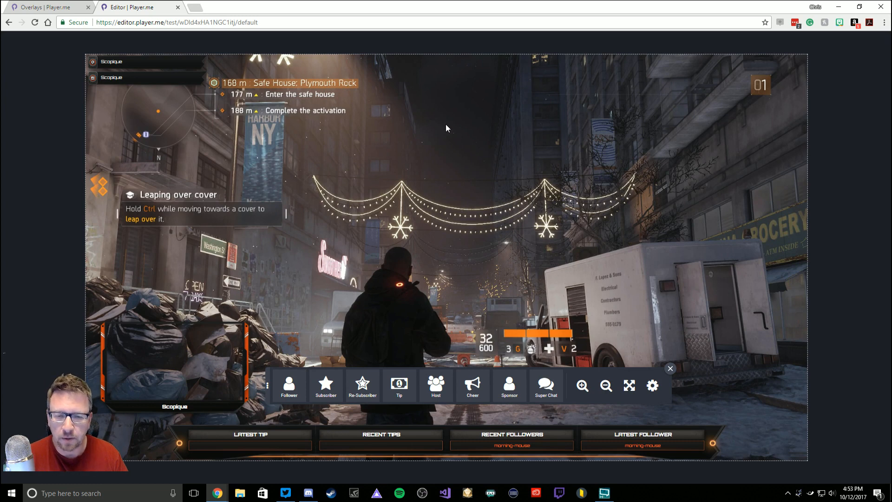
{"action": "left_click", "coordinate": [406, 390]}
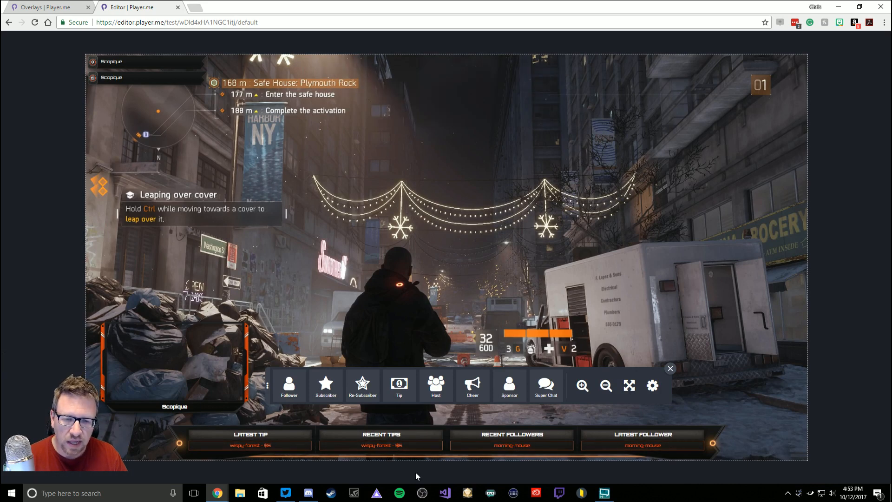
{"action": "left_click", "coordinate": [400, 384]}
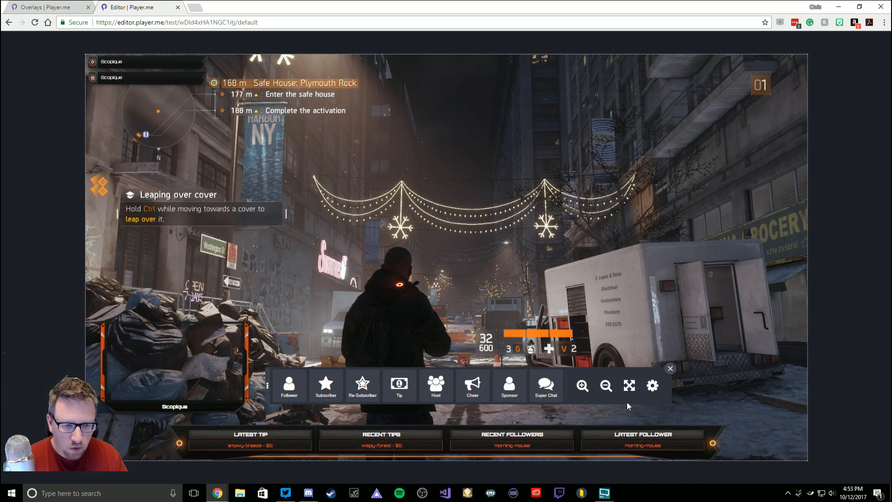
{"action": "left_click", "coordinate": [670, 370]}
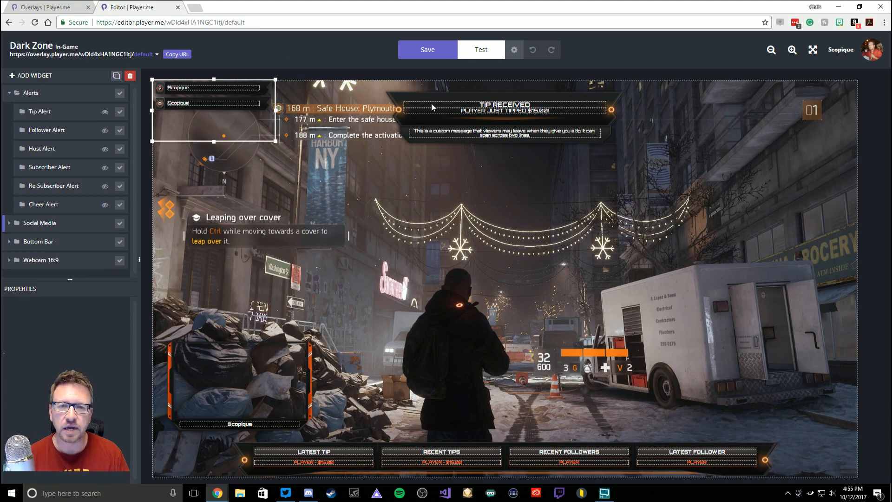
- Add Mixer to the Re-Subscriber Alert's services, and remove it again
{"action": "left_click", "coordinate": [52, 191]}
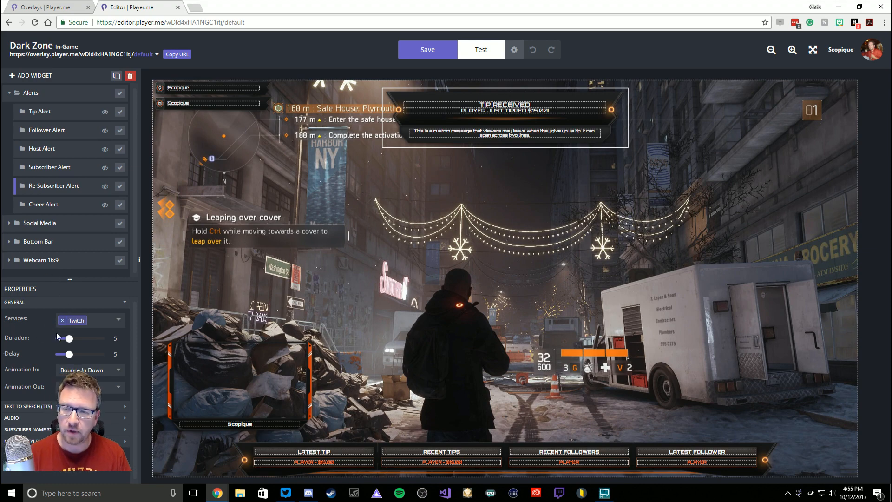
{"action": "left_click", "coordinate": [120, 323]}
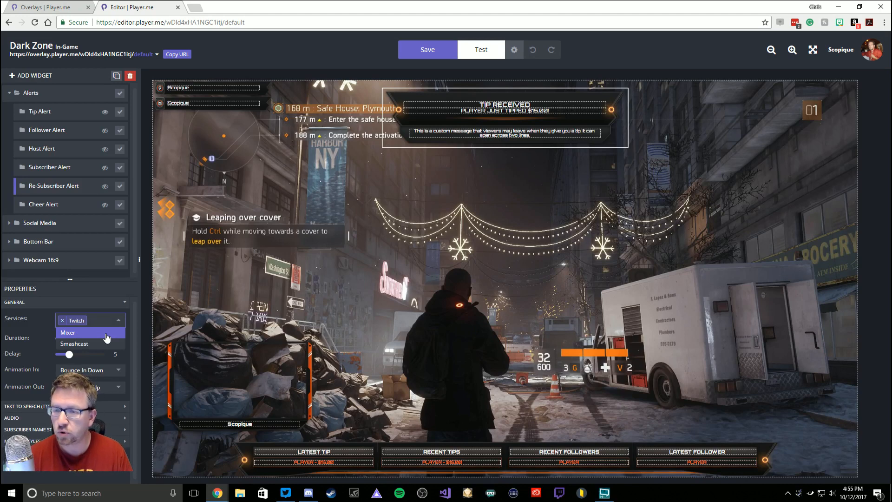
{"action": "left_click", "coordinate": [107, 333]}
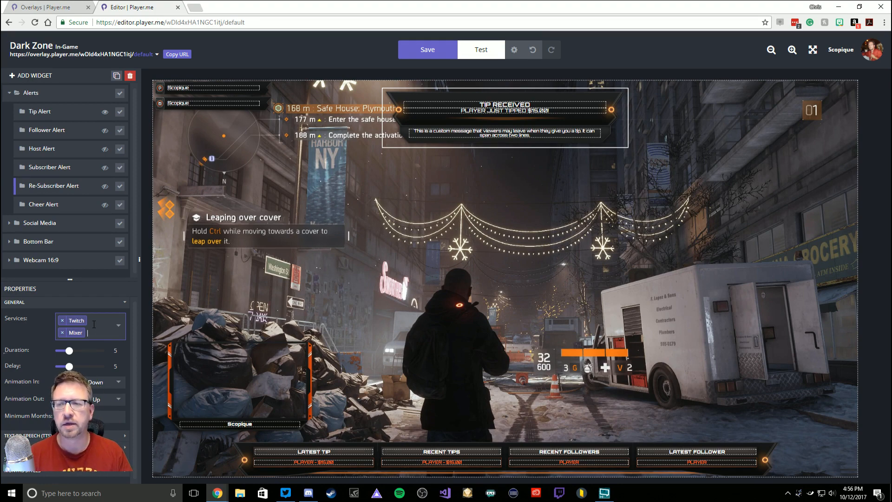
{"action": "left_click", "coordinate": [62, 332]}
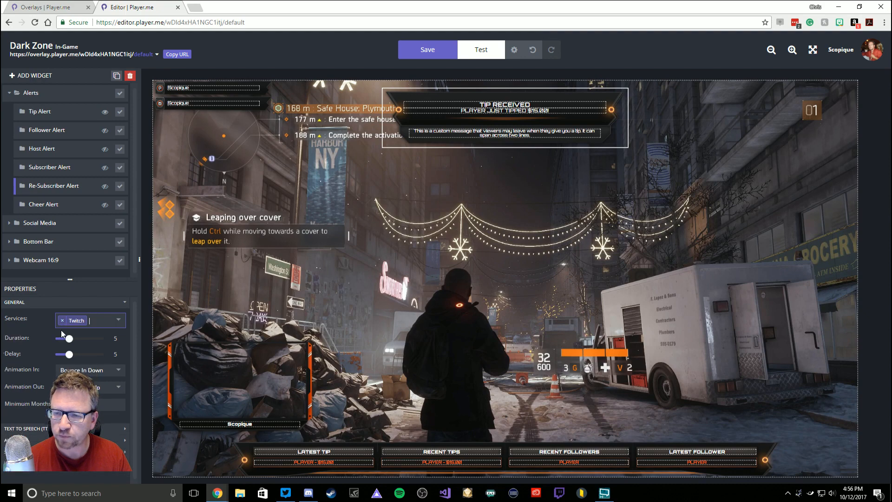
{"action": "left_click", "coordinate": [125, 304]}
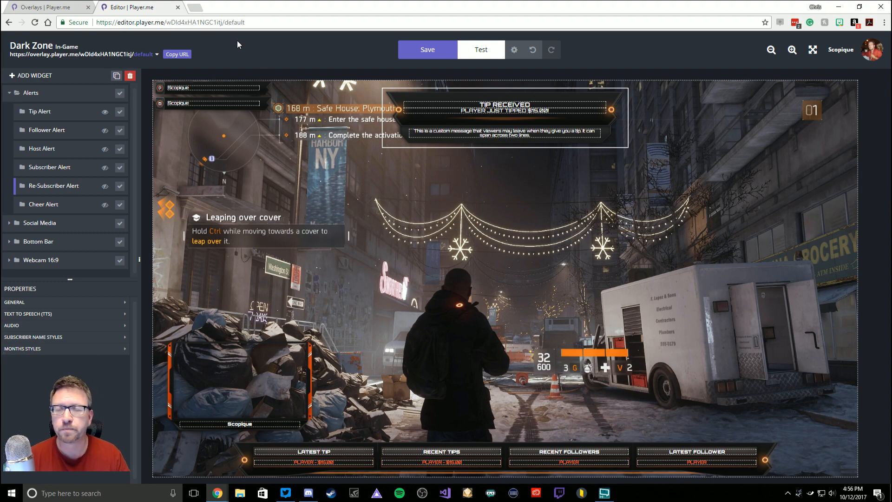
- Close the Dark Zone In-Game overlay's editor and return to the overlays list
{"action": "left_click", "coordinate": [178, 7]}
{"action": "mouse_move", "coordinate": [399, 116]}
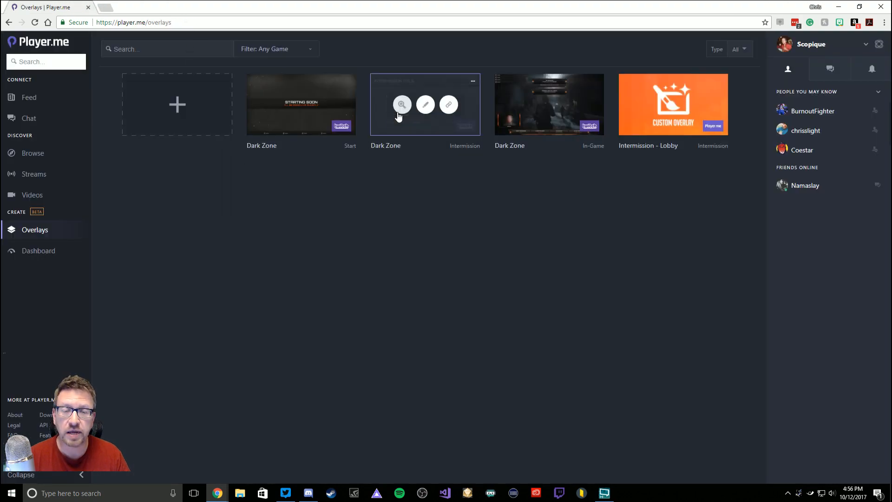
{"action": "left_click", "coordinate": [547, 107]}
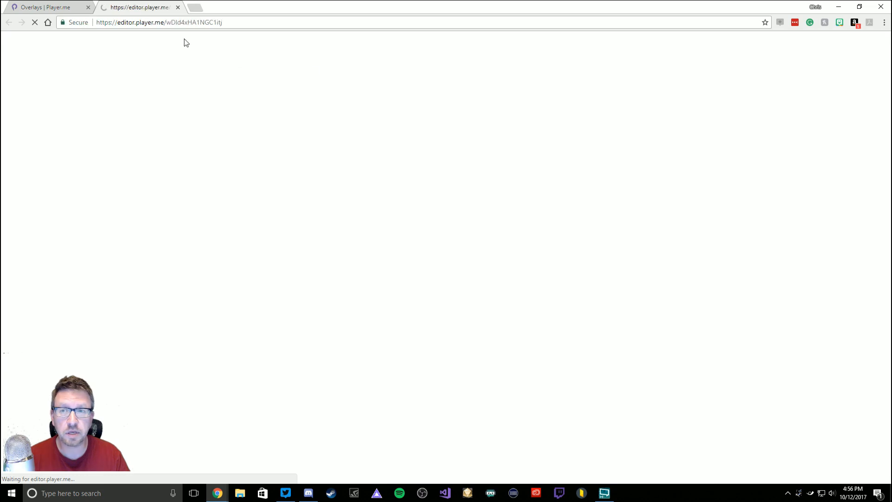
{"action": "left_click", "coordinate": [178, 7]}
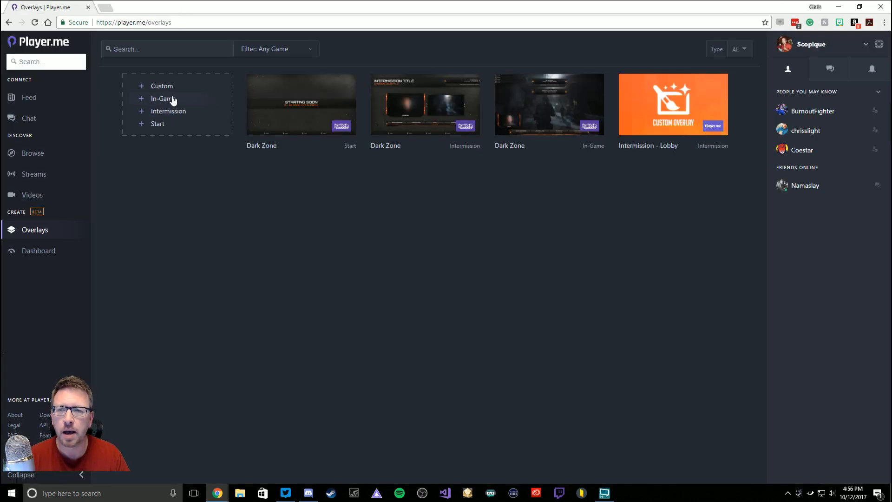
- Browse the In-Game scenes available to add, and leave the catalogue without adding one
{"action": "left_click", "coordinate": [173, 99]}
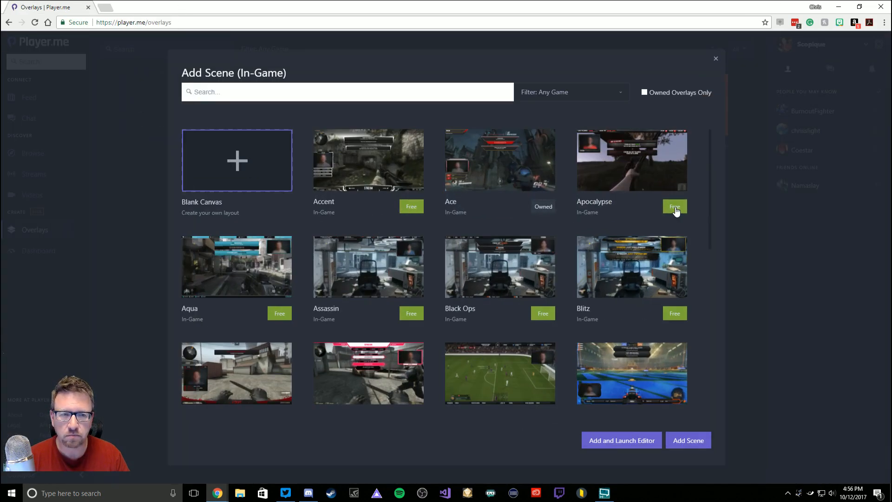
{"action": "scroll", "coordinate": [512, 229], "scroll_direction": "down", "scroll_amount": 4}
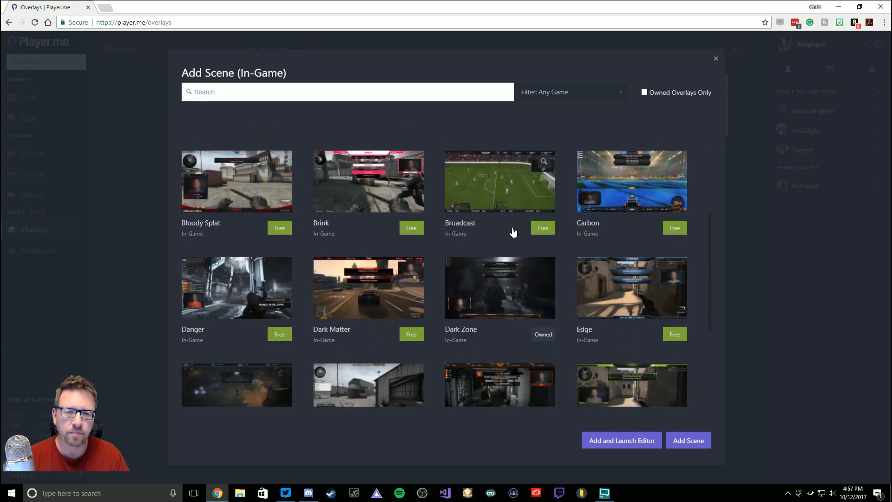
{"action": "scroll", "coordinate": [444, 242], "scroll_direction": "up", "scroll_amount": 5}
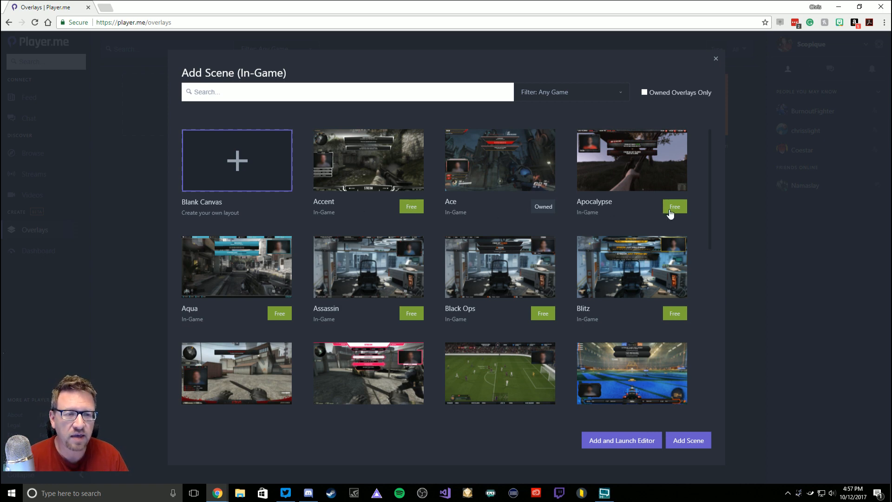
{"action": "left_click", "coordinate": [716, 59]}
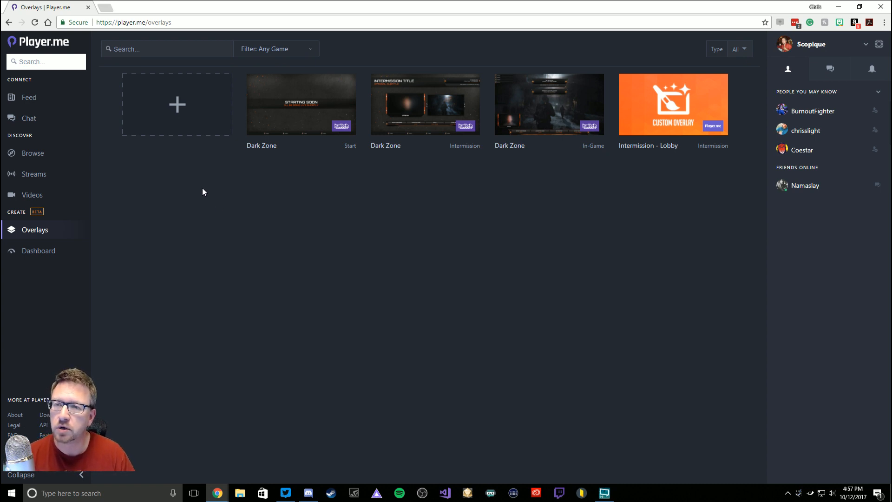
- Create a custom overlay named "Standard - Live" at the 1920x1080 resolution
{"action": "mouse_move", "coordinate": [184, 117]}
{"action": "left_click", "coordinate": [163, 87]}
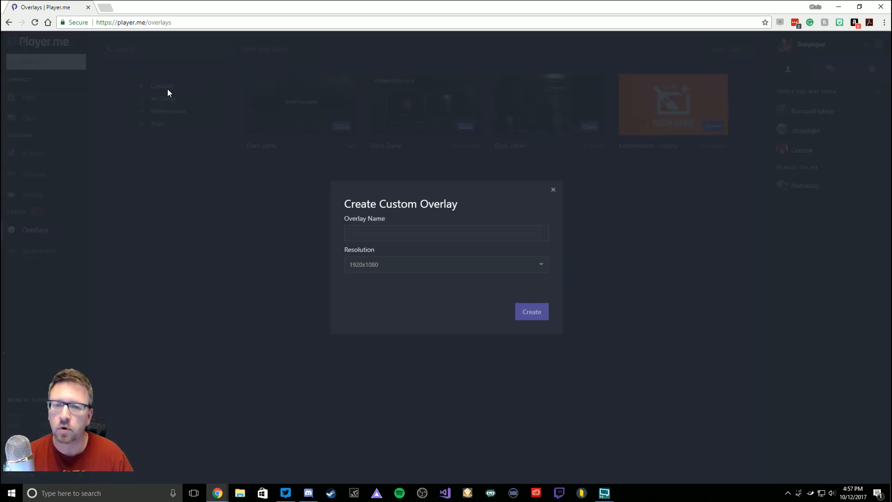
{"action": "left_click", "coordinate": [377, 229]}
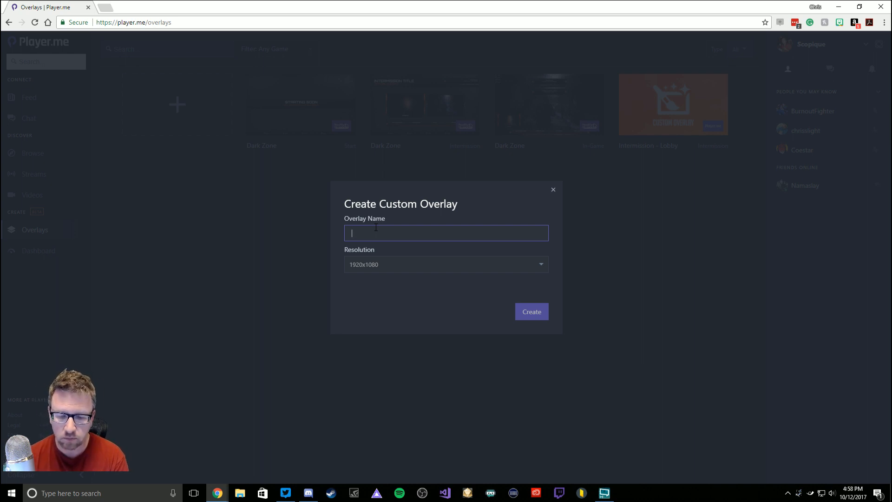
{"action": "type", "text": "Standa"}
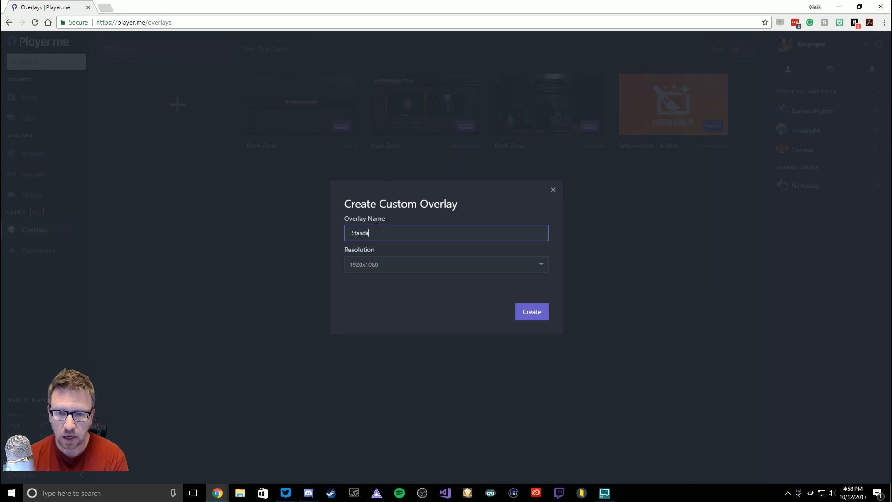
{"action": "type", "text": "rd - Live"}
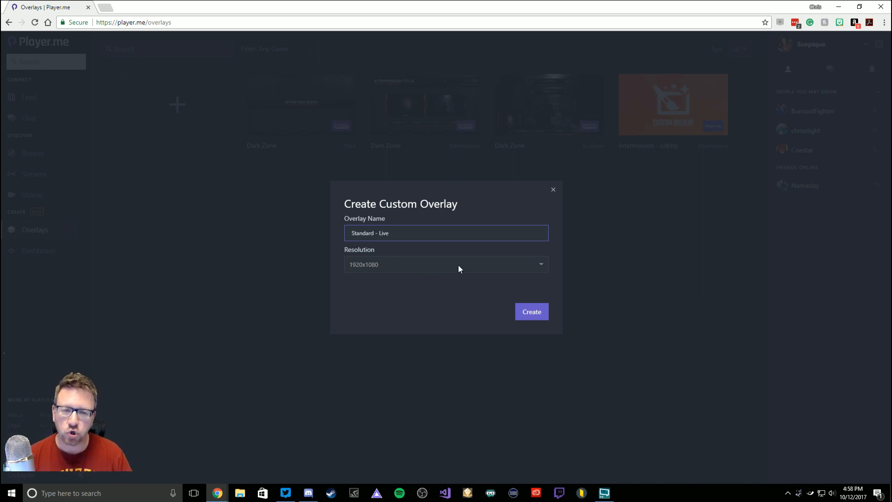
{"action": "left_click", "coordinate": [542, 266]}
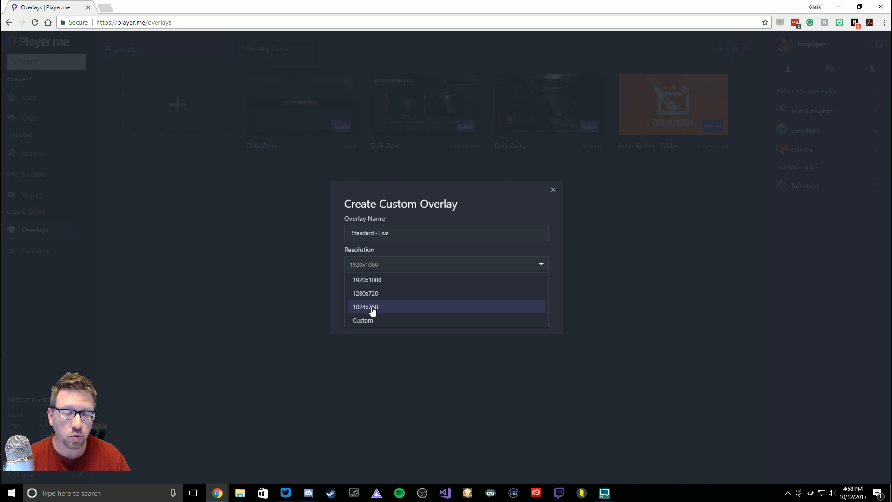
{"action": "left_click", "coordinate": [338, 307]}
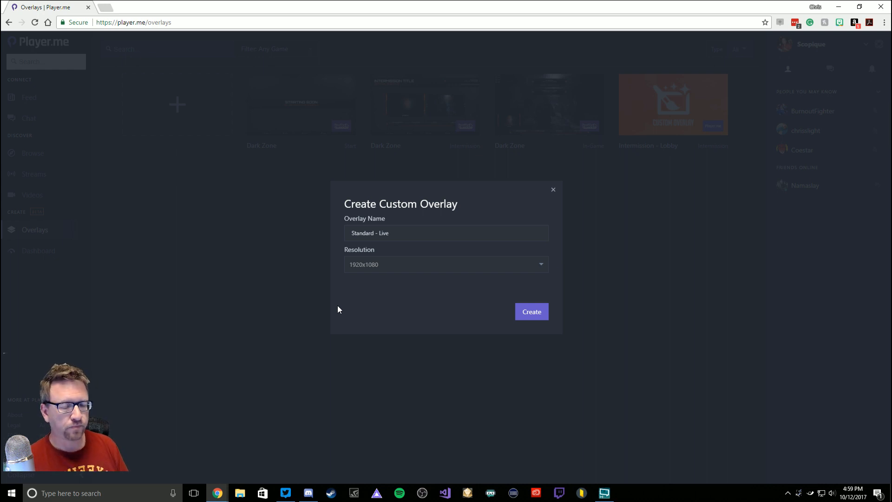
{"action": "left_click", "coordinate": [523, 313]}
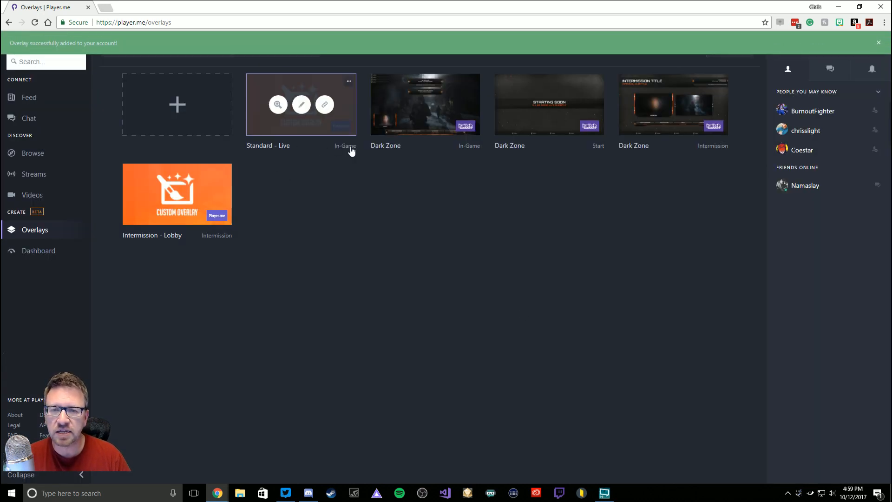
- View the Start scenes available to add, and leave the catalogue without adding one
{"action": "mouse_move", "coordinate": [223, 119]}
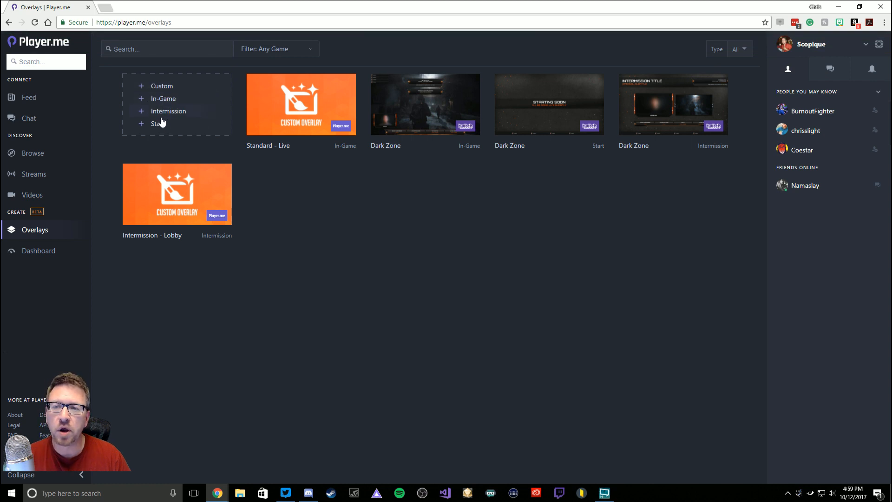
{"action": "left_click", "coordinate": [158, 124]}
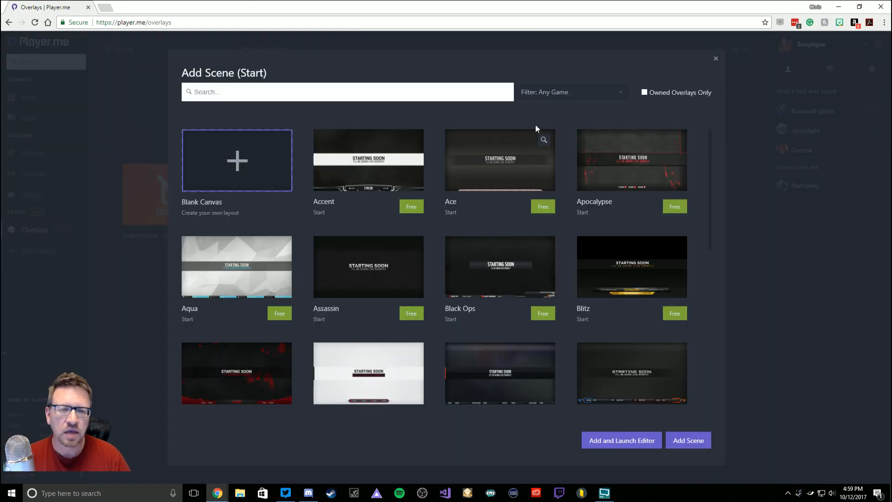
{"action": "left_click", "coordinate": [716, 59]}
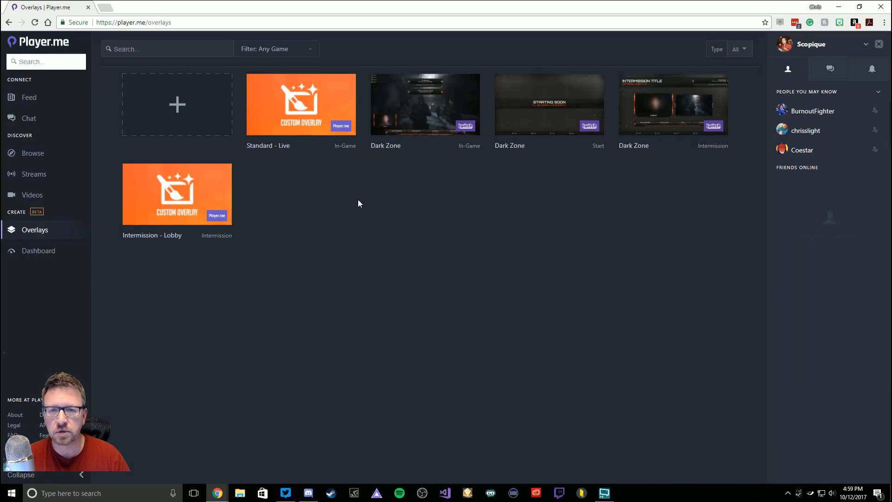
- Dismiss the pop-up notification and open the Standard - Live overlay for editing
{"action": "mouse_move", "coordinate": [341, 149]}
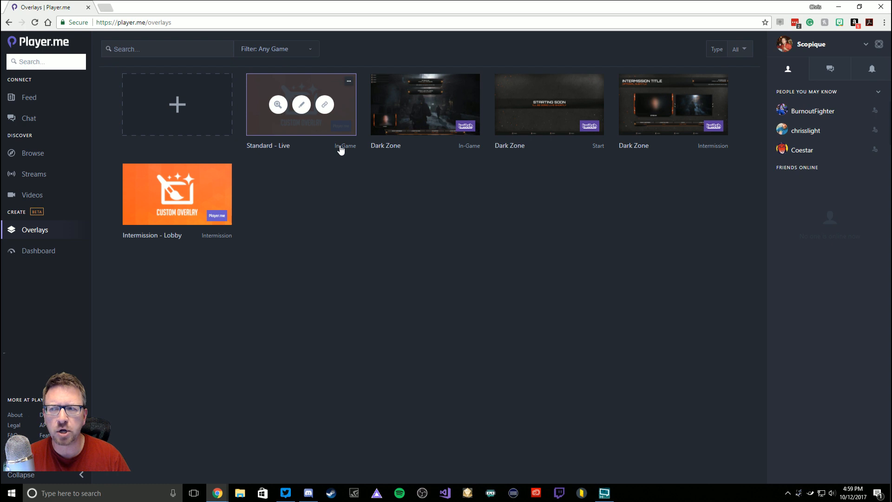
{"action": "mouse_move", "coordinate": [191, 115]}
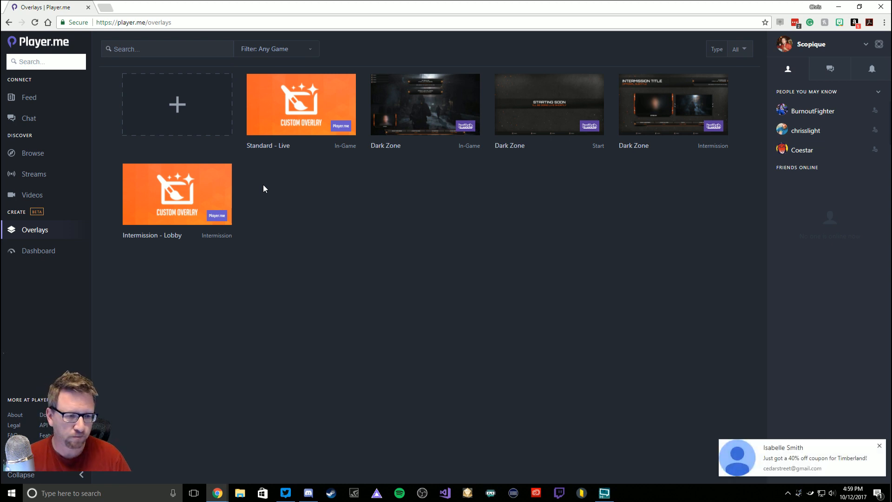
{"action": "left_click", "coordinate": [879, 446]}
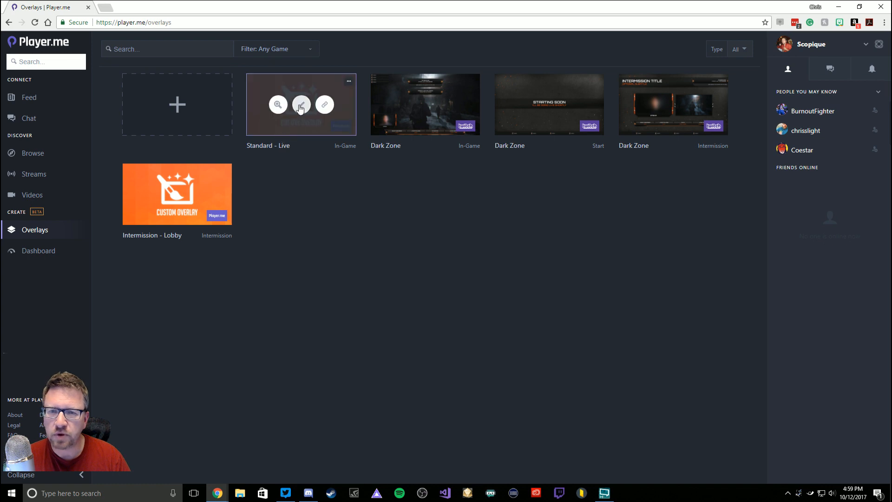
{"action": "left_click", "coordinate": [300, 108]}
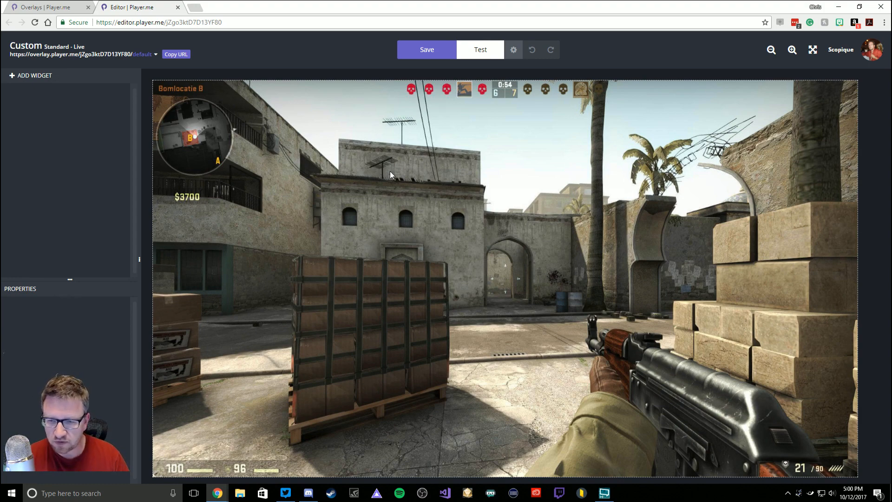
- Review the General and Overlay settings of the Standard - Live overlay
{"action": "left_click", "coordinate": [514, 53]}
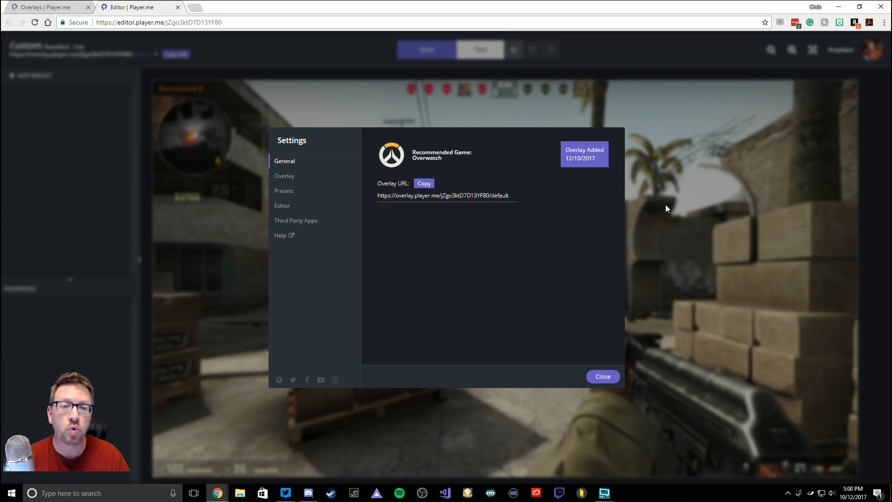
{"action": "left_click", "coordinate": [304, 181]}
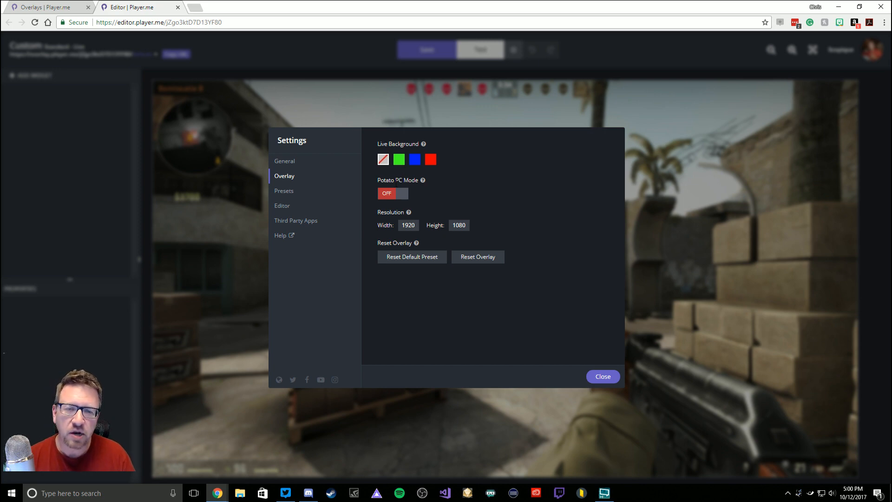
{"action": "mouse_move", "coordinate": [423, 182]}
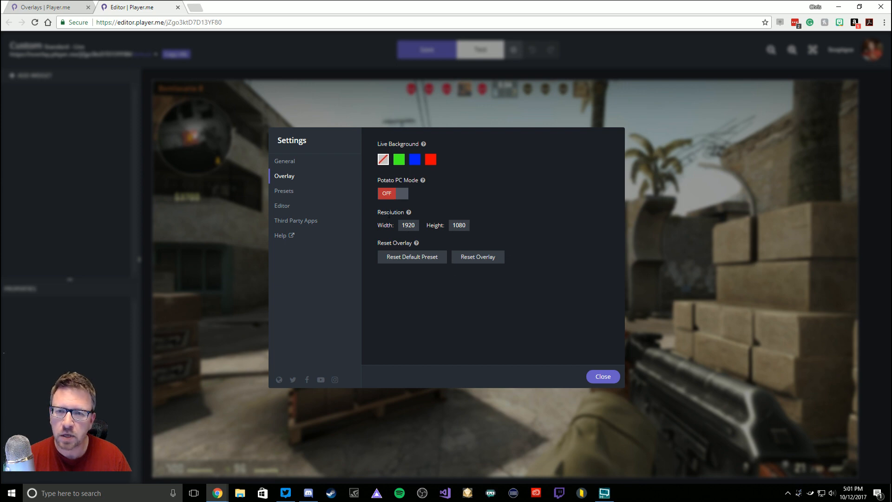
- Examine the overlay's presets and the new-preset form without adding one, and check the preset choices for the overlay URL
{"action": "left_click", "coordinate": [295, 193]}
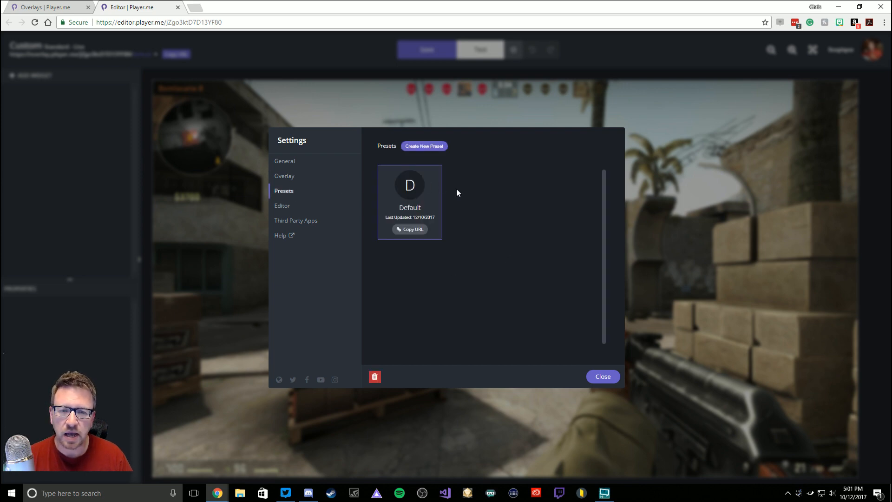
{"action": "left_click", "coordinate": [427, 147]}
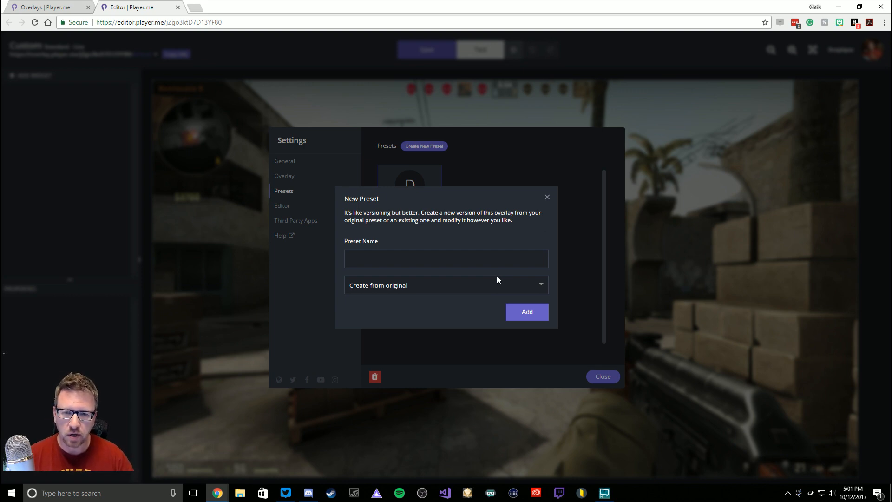
{"action": "left_click", "coordinate": [548, 197]}
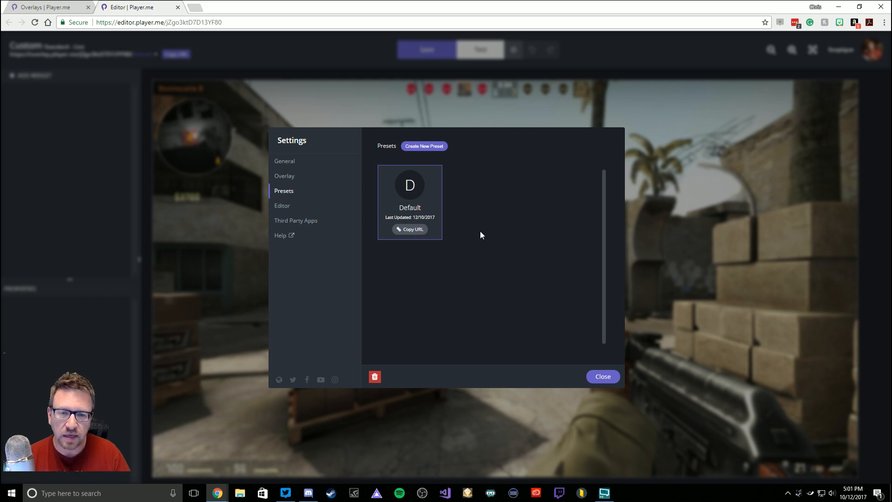
{"action": "left_click", "coordinate": [603, 377]}
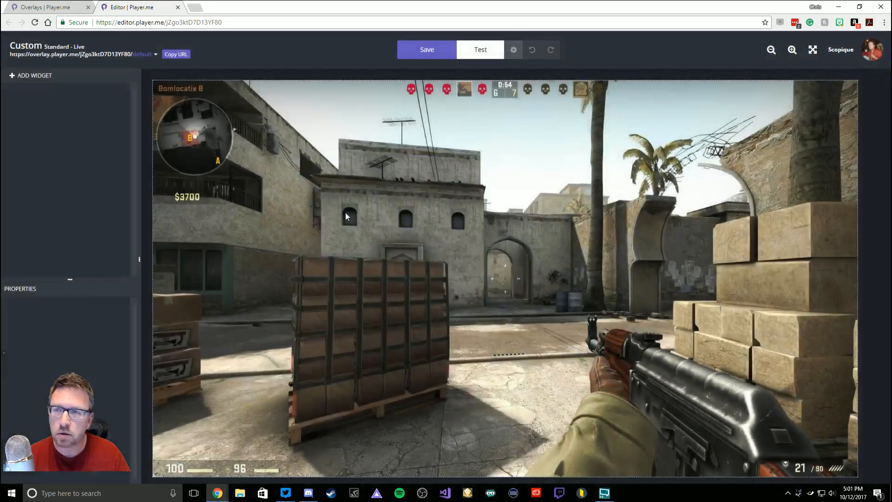
{"action": "left_click", "coordinate": [156, 56]}
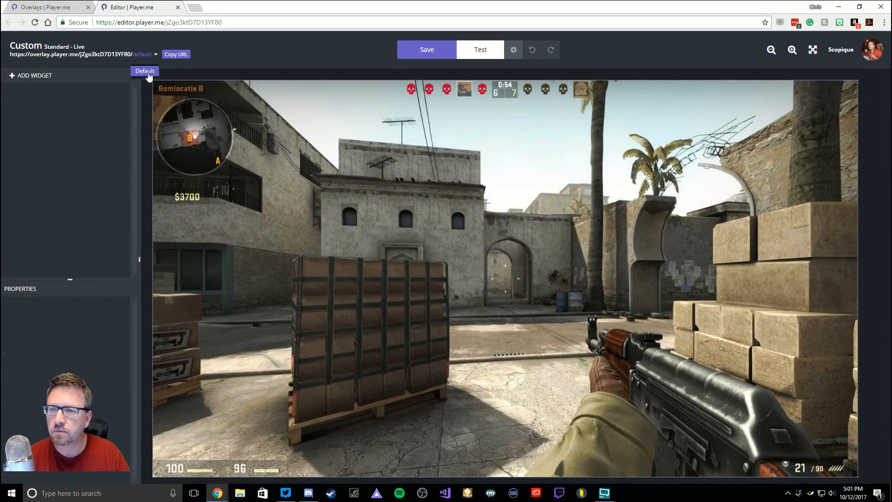
{"action": "left_click", "coordinate": [108, 68]}
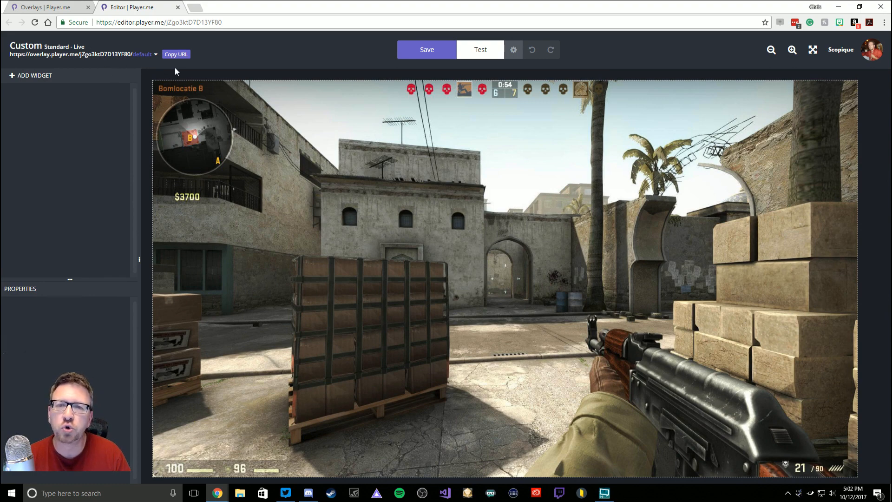
- Examine the Editor settings of the overlay, including Advanced Mode, Snapping and the game images offered as editor backgrounds
{"action": "left_click", "coordinate": [514, 50]}
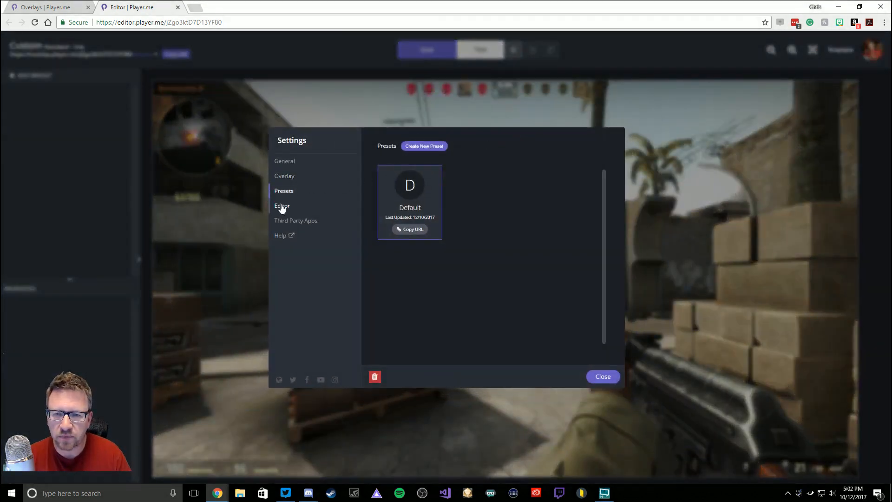
{"action": "left_click", "coordinate": [282, 206]}
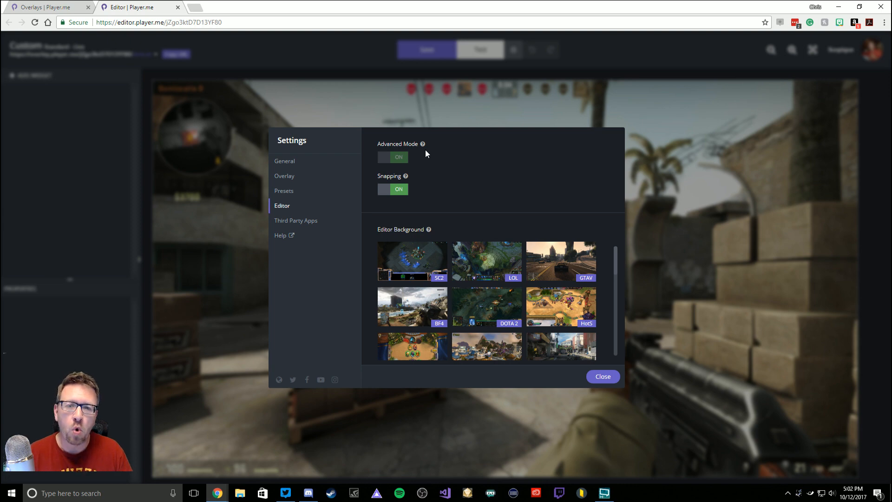
{"action": "mouse_move", "coordinate": [423, 147]}
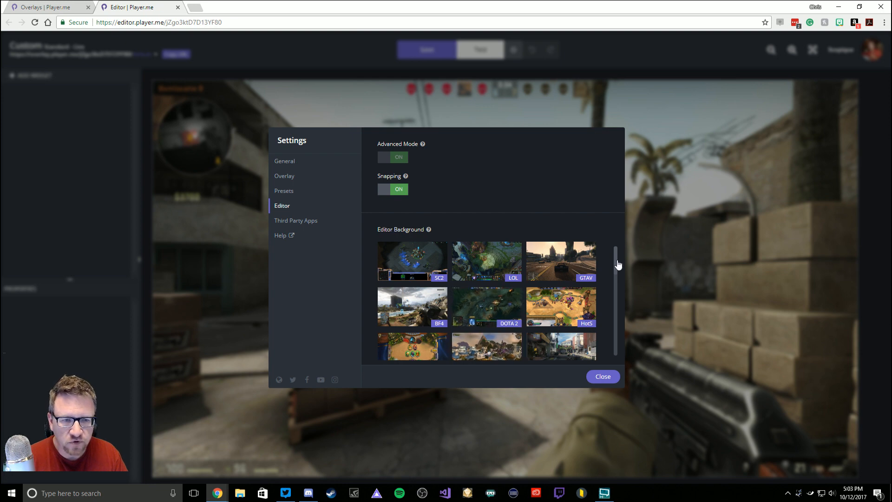
{"action": "scroll", "coordinate": [620, 268], "scroll_direction": "down", "scroll_amount": 2}
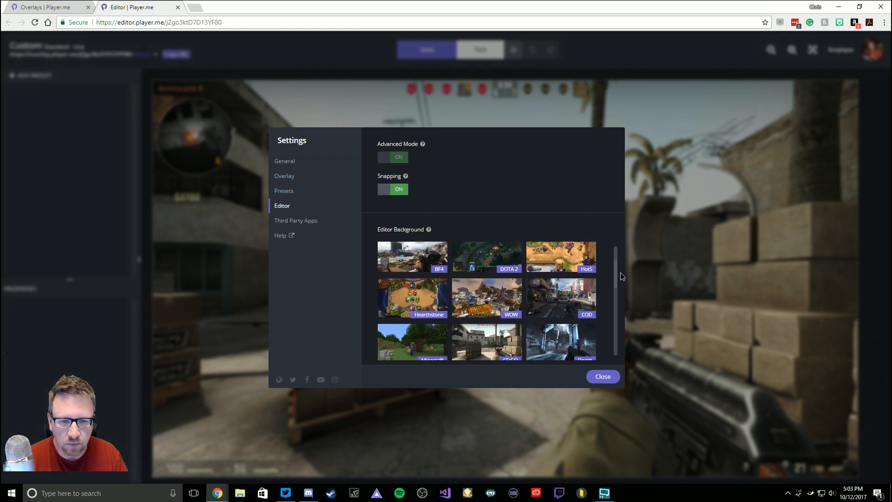
{"action": "scroll", "coordinate": [620, 272], "scroll_direction": "down", "scroll_amount": 2}
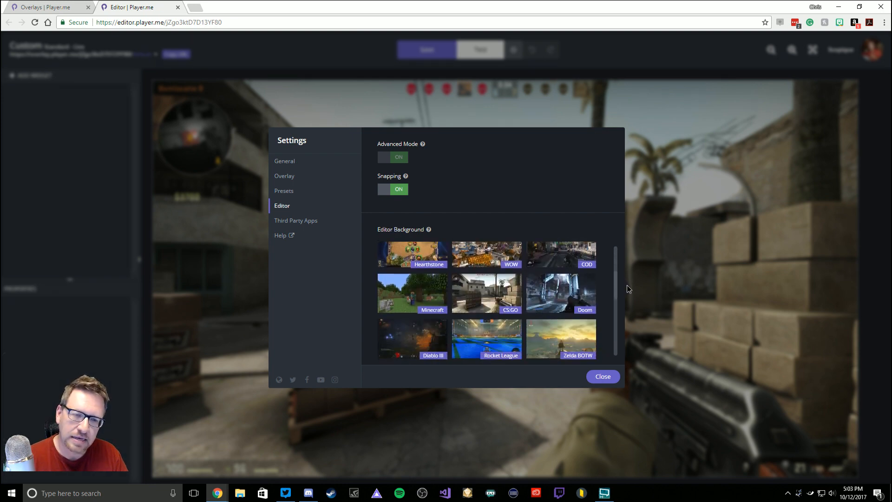
{"action": "scroll", "coordinate": [627, 286], "scroll_direction": "down", "scroll_amount": 2}
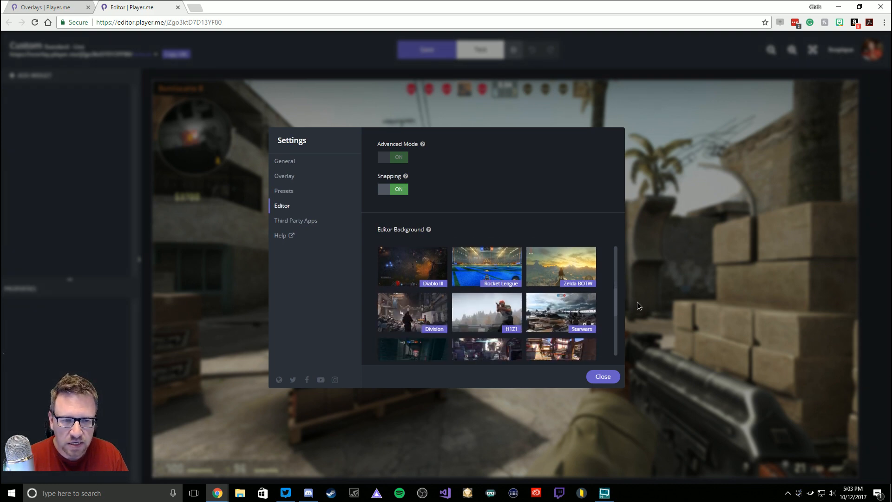
{"action": "scroll", "coordinate": [637, 302], "scroll_direction": "down", "scroll_amount": 1}
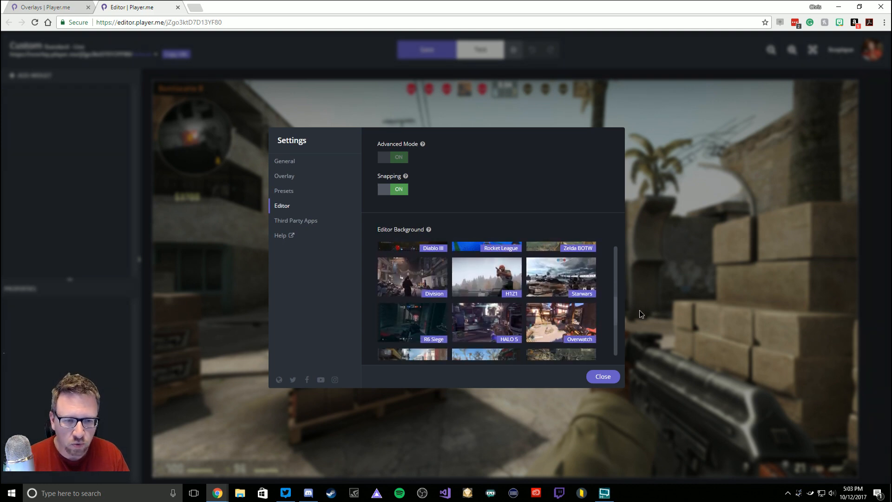
{"action": "scroll", "coordinate": [639, 317], "scroll_direction": "down", "scroll_amount": 1}
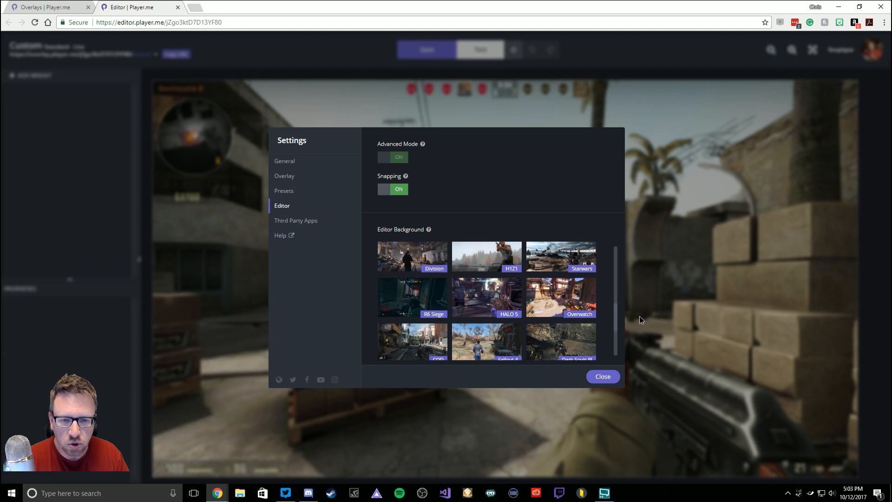
{"action": "scroll", "coordinate": [640, 318], "scroll_direction": "down", "scroll_amount": 2}
{"action": "scroll", "coordinate": [644, 330], "scroll_direction": "down", "scroll_amount": 3}
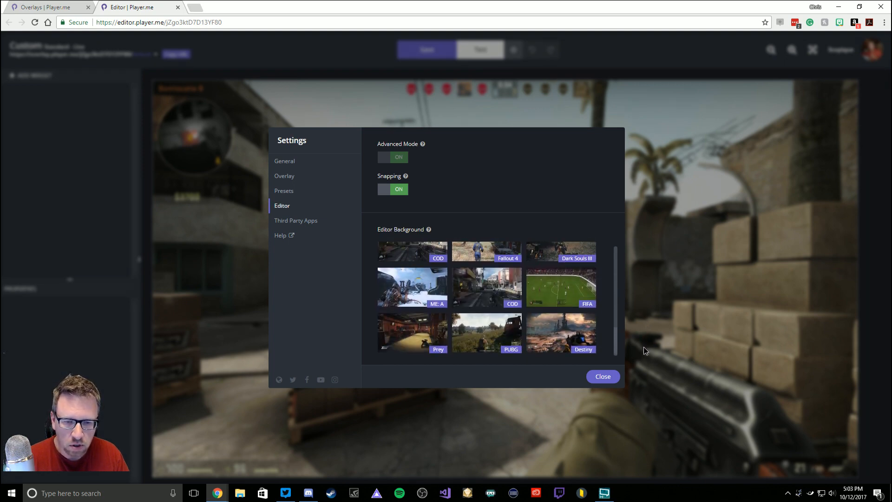
{"action": "scroll", "coordinate": [639, 342], "scroll_direction": "up", "scroll_amount": 3}
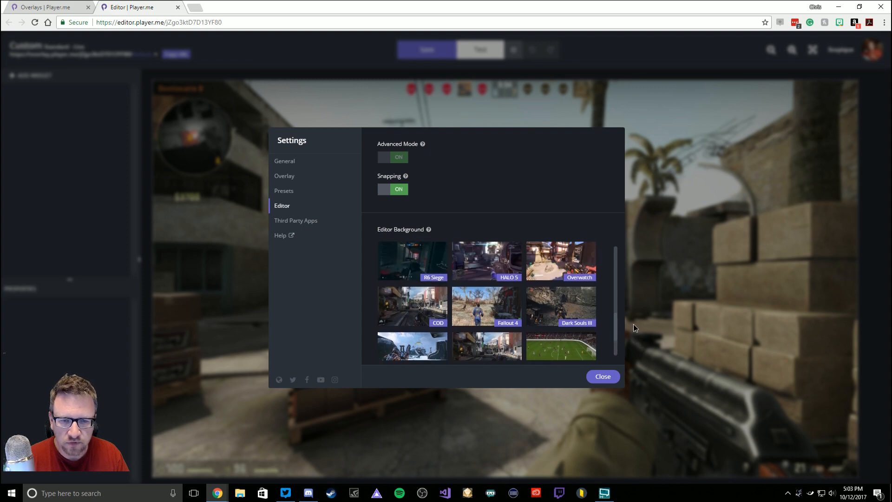
{"action": "scroll", "coordinate": [632, 319], "scroll_direction": "up", "scroll_amount": 3}
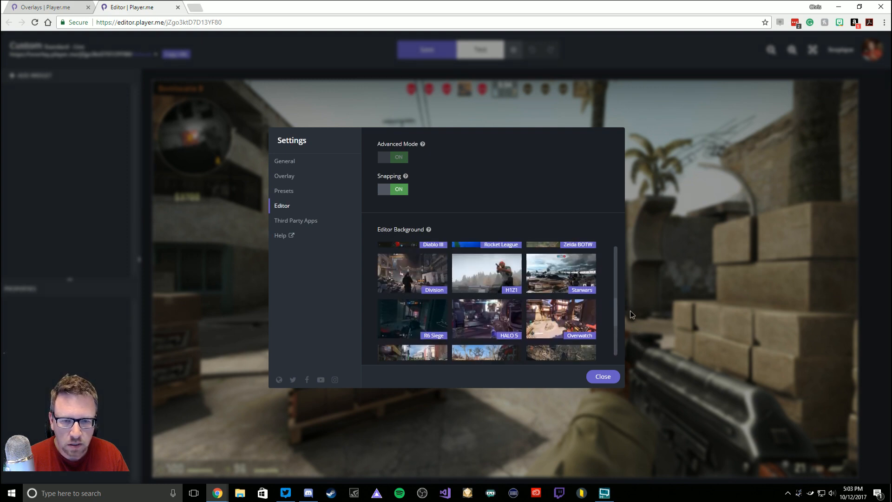
{"action": "left_click", "coordinate": [628, 309]}
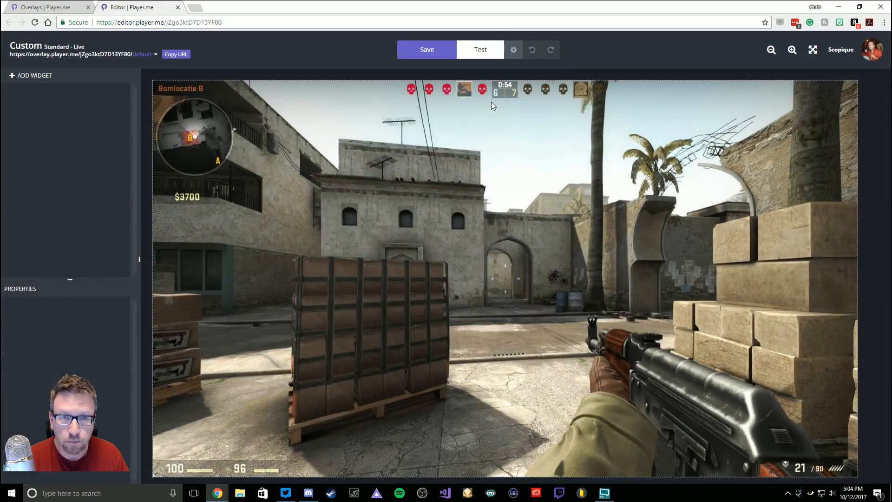
- Set the editor background to Division after trying Diablo III, check the Third Party Apps settings, and leave the settings
{"action": "left_click", "coordinate": [513, 50]}
{"action": "scroll", "coordinate": [440, 299], "scroll_direction": "down", "scroll_amount": 1}
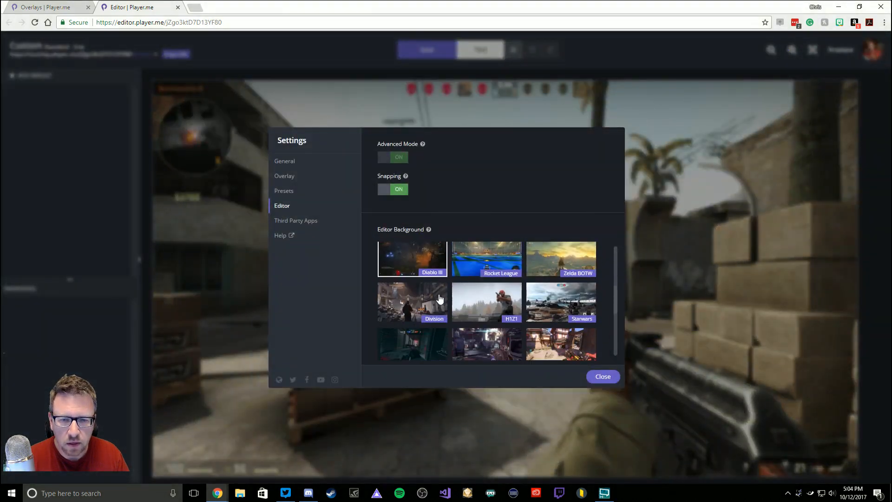
{"action": "left_click", "coordinate": [436, 298]}
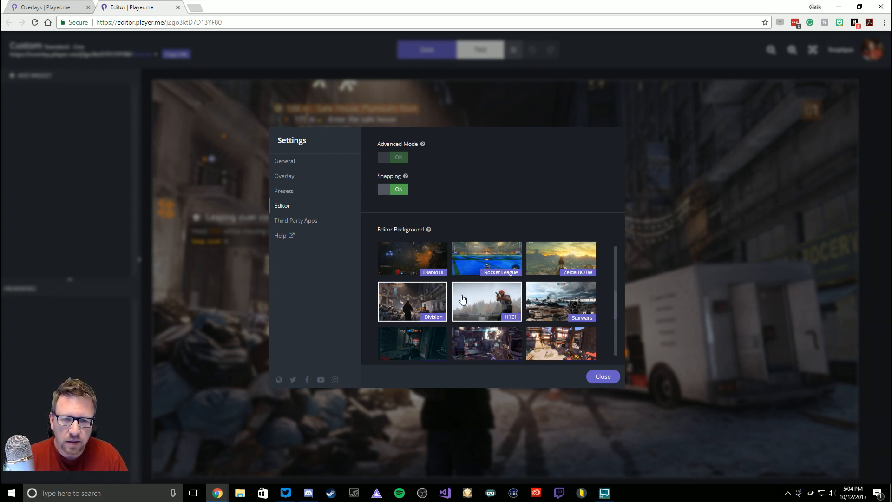
{"action": "left_click", "coordinate": [412, 261]}
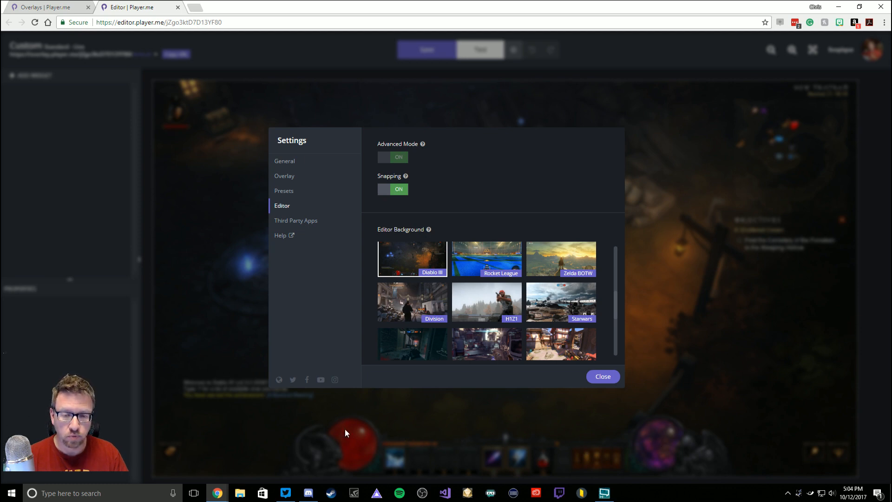
{"action": "left_click", "coordinate": [409, 302]}
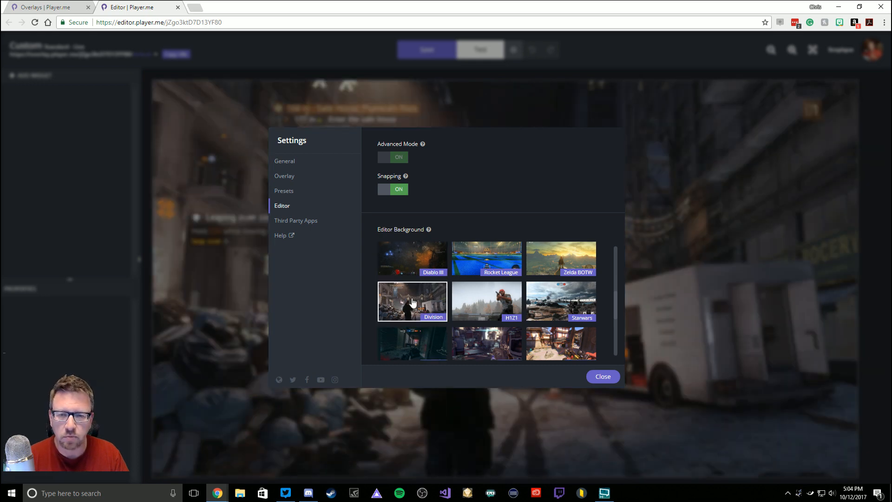
{"action": "left_click", "coordinate": [307, 224]}
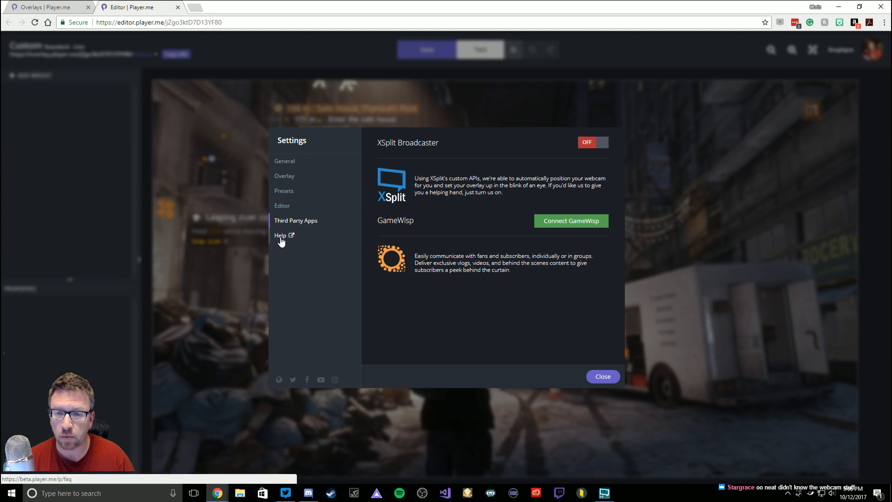
{"action": "left_click", "coordinate": [607, 378]}
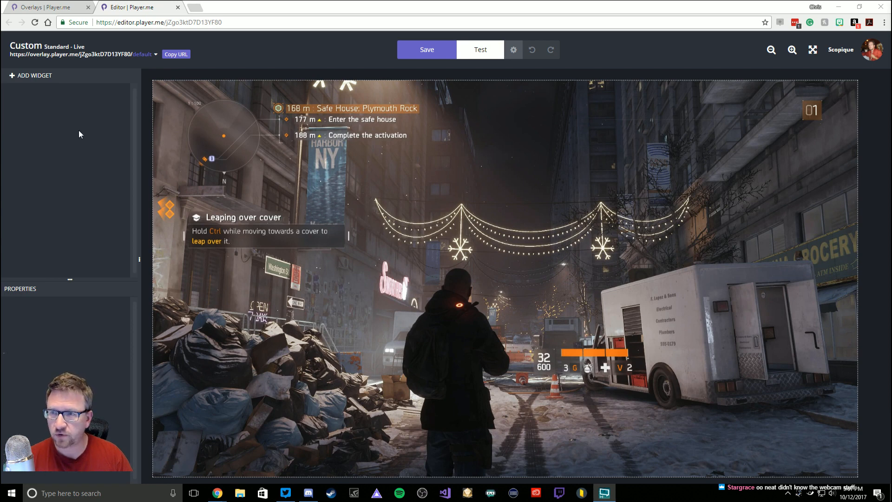
- Open the new-widget list and filter its services to Twitch only, excluding Player, Mixer, Youtube and Gamewisp
{"action": "left_click", "coordinate": [21, 77]}
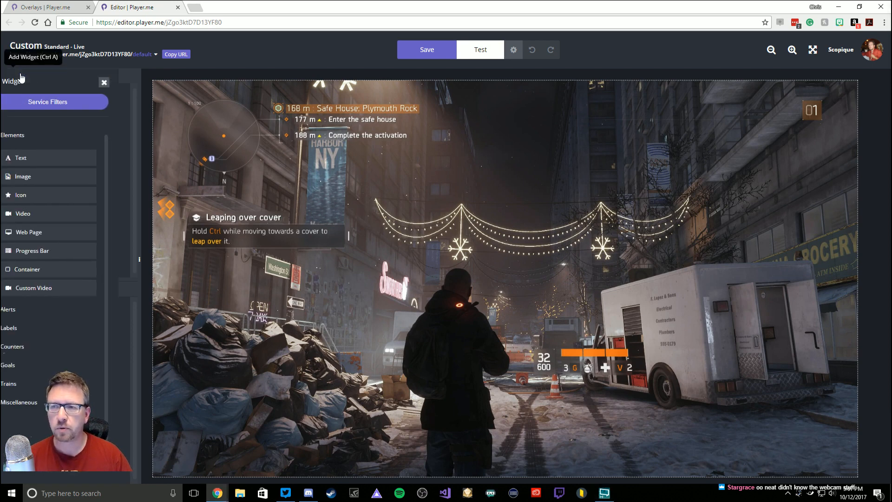
{"action": "left_click", "coordinate": [25, 137]}
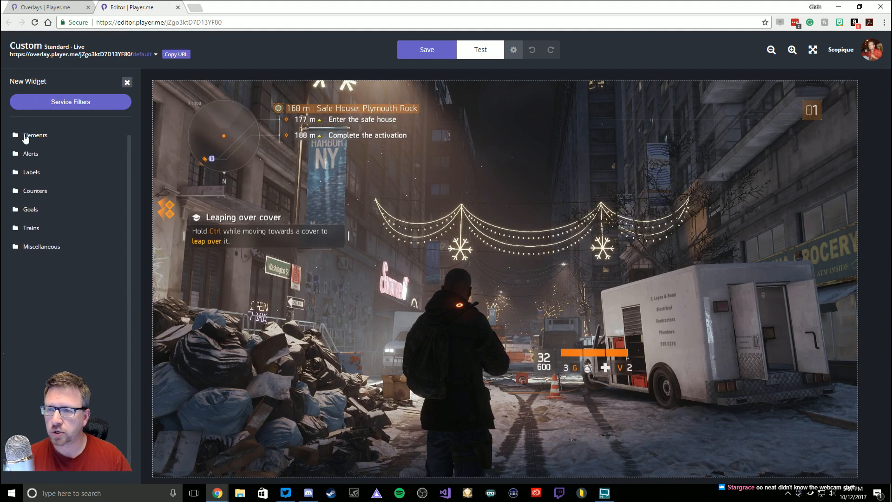
{"action": "left_click", "coordinate": [79, 106]}
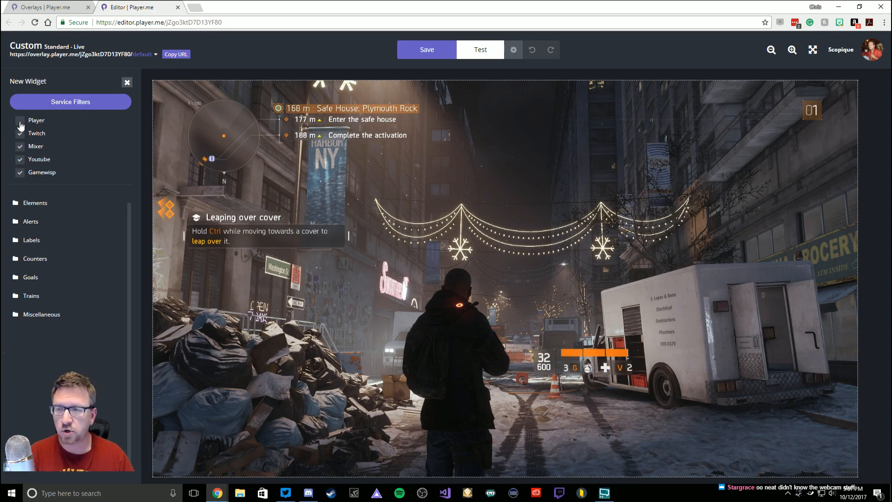
{"action": "left_click", "coordinate": [17, 147]}
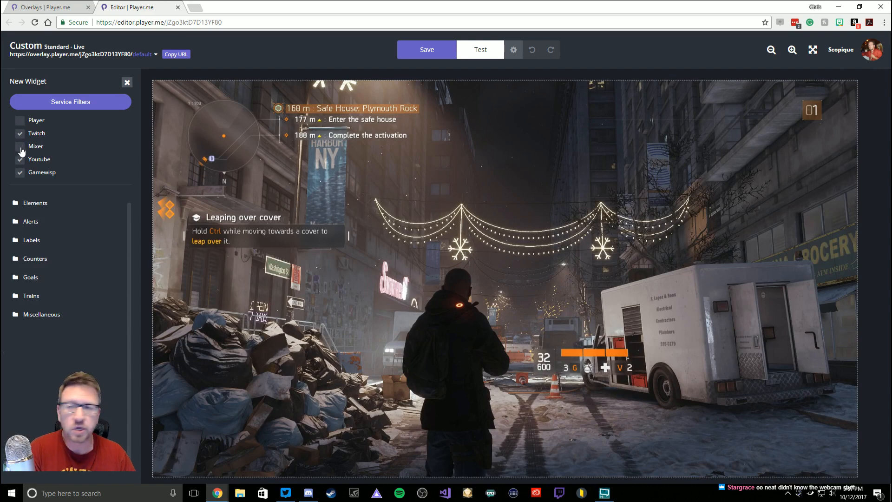
{"action": "left_click", "coordinate": [21, 160]}
{"action": "left_click", "coordinate": [20, 172]}
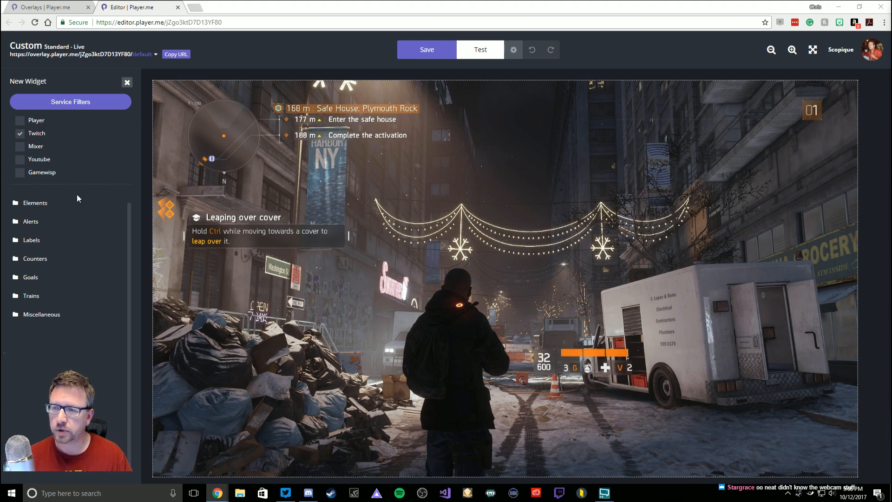
- Preview the widgets in the Elements category, such as Text, Icon, Video and Web Page, without adding one
{"action": "left_click", "coordinate": [39, 208]}
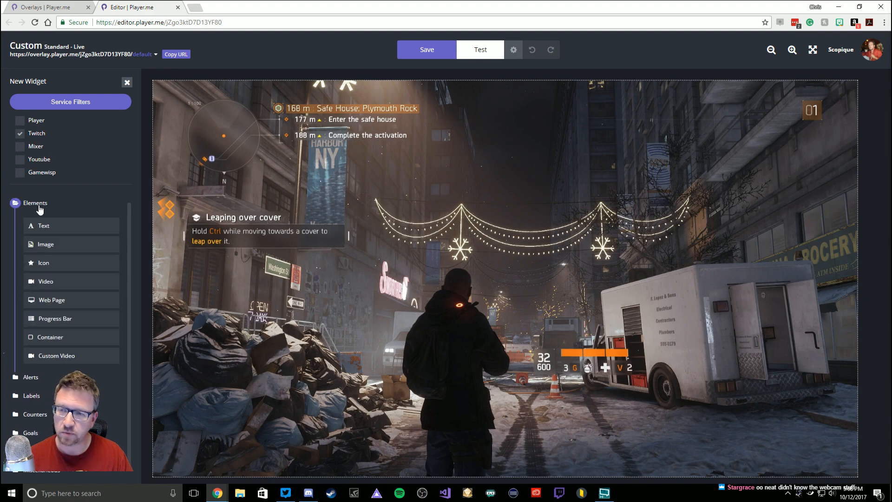
{"action": "left_click", "coordinate": [52, 225]}
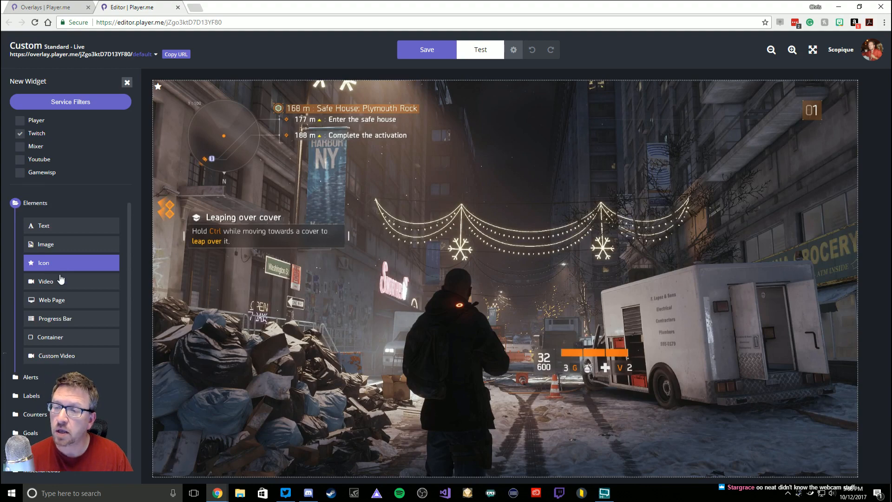
{"action": "left_click", "coordinate": [60, 283]}
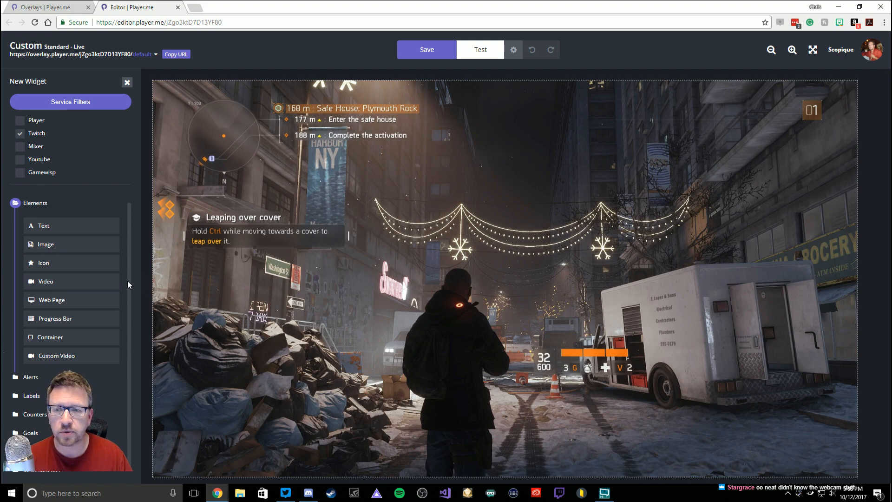
{"action": "left_click", "coordinate": [110, 300]}
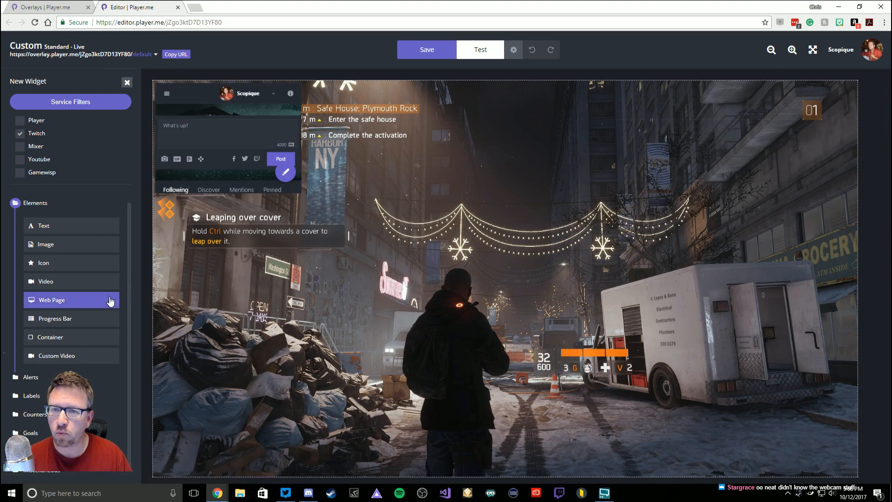
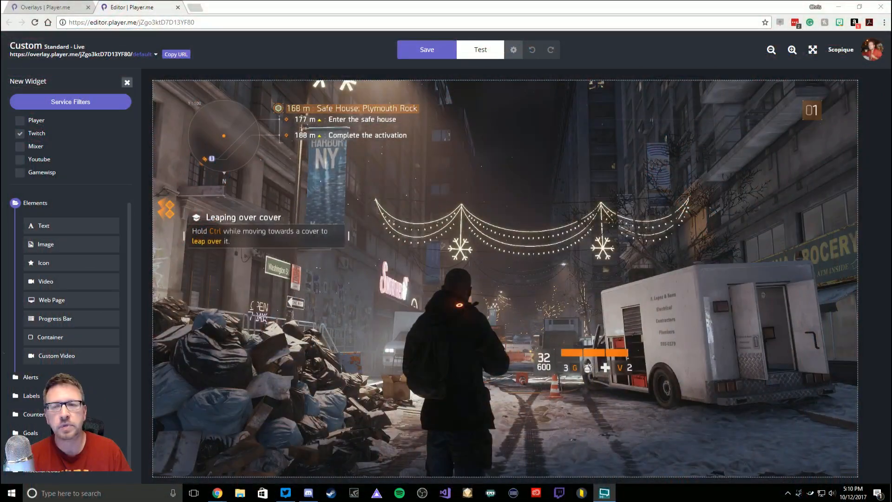
{"action": "left_click", "coordinate": [40, 204]}
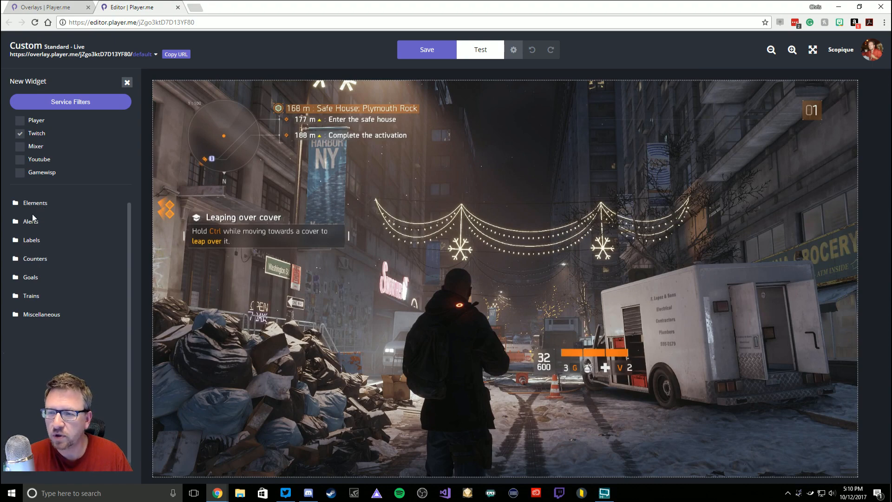
- Preview the Follower, Host, Subscriber, Re-Subscriber, Tip and Cheer alerts in the Alerts category without adding one
{"action": "left_click", "coordinate": [30, 223]}
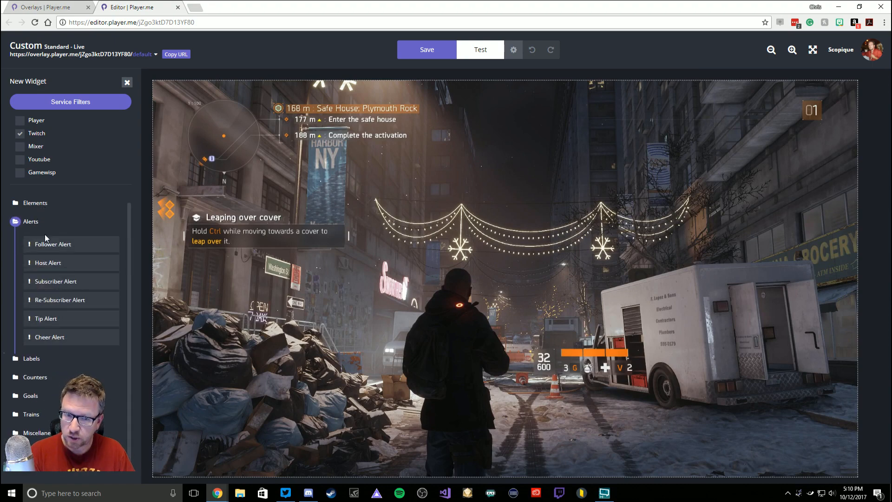
{"action": "left_click", "coordinate": [59, 245]}
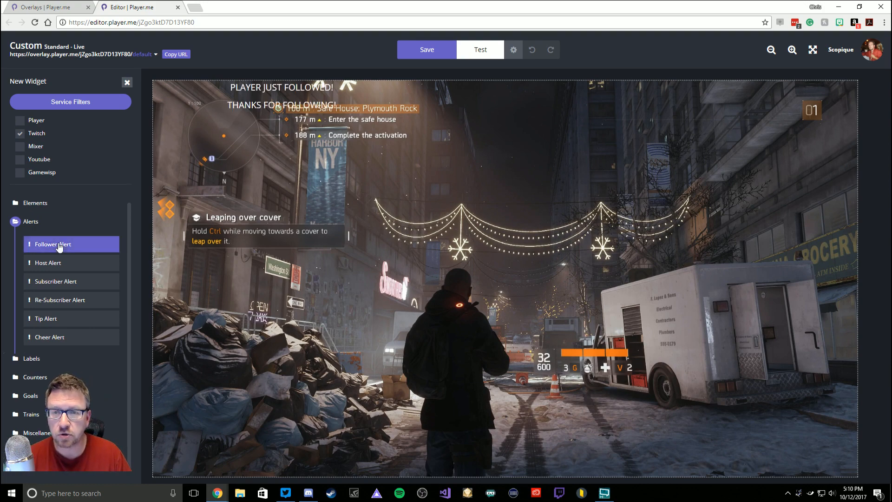
{"action": "left_click", "coordinate": [57, 263]}
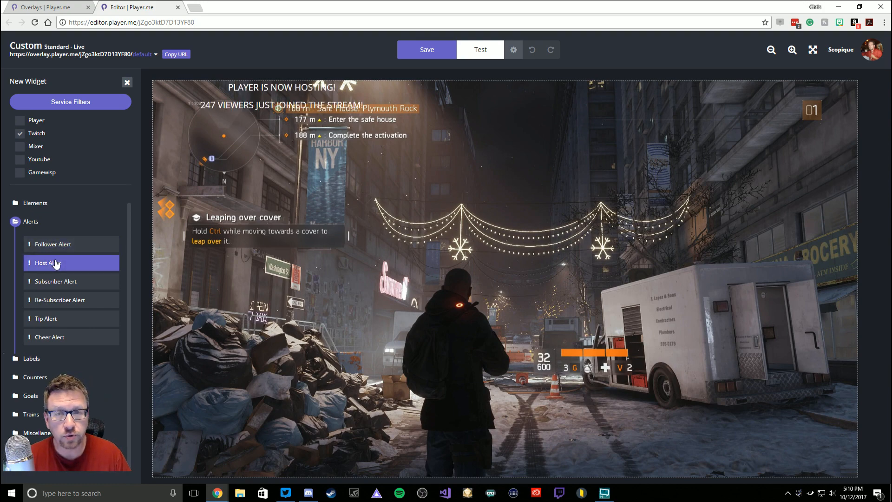
{"action": "left_click", "coordinate": [60, 281]}
{"action": "left_click", "coordinate": [63, 301]}
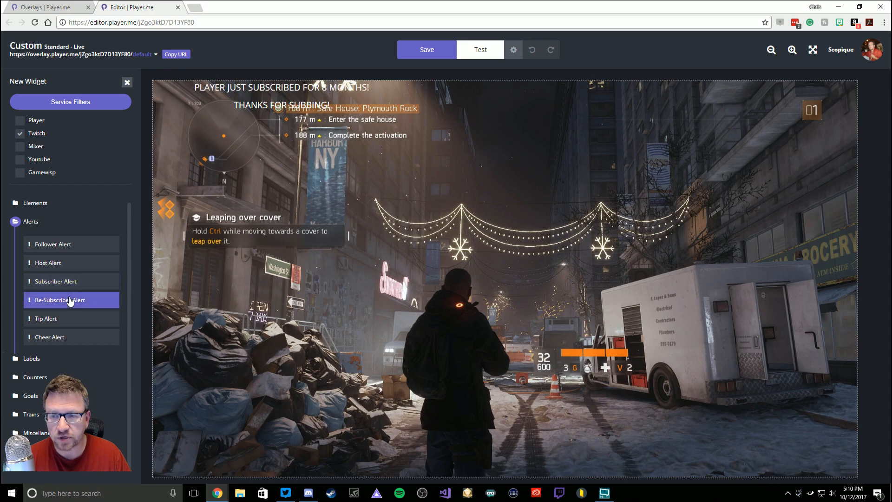
{"action": "left_click", "coordinate": [68, 319]}
{"action": "left_click", "coordinate": [68, 337]}
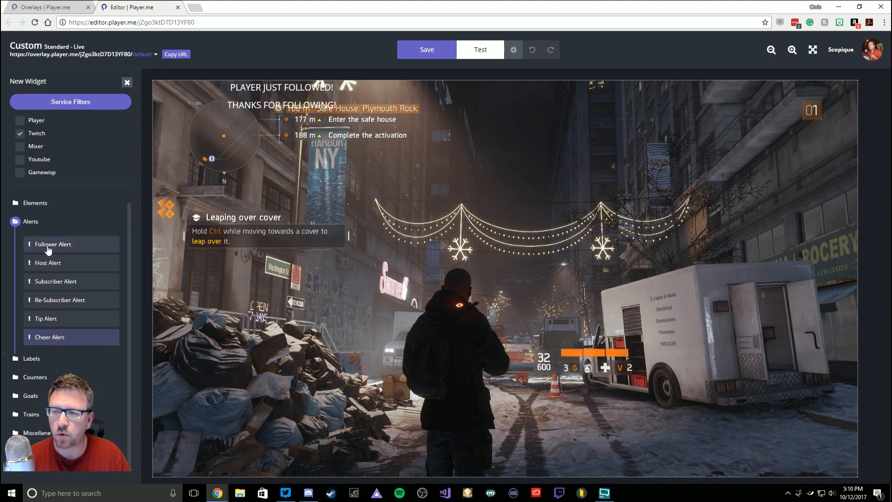
{"action": "left_click", "coordinate": [31, 223]}
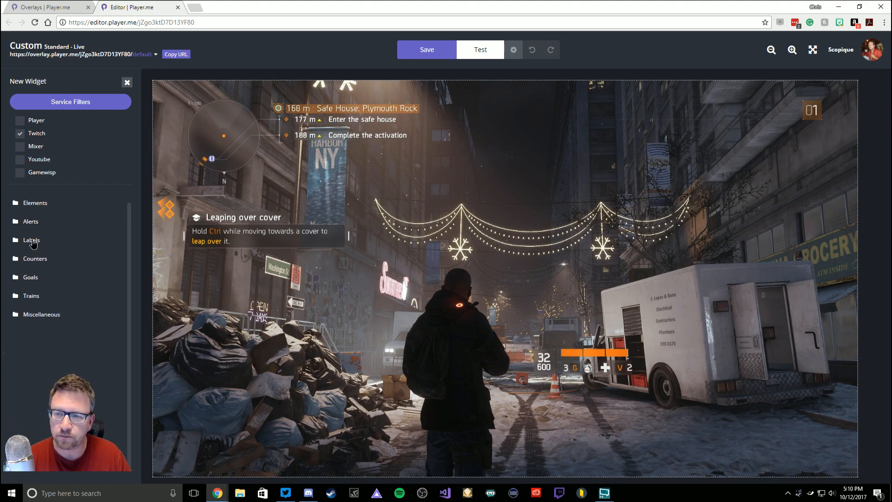
- Preview the Follower, Subscriber, Tip and Cheer labels in the Labels category without adding one
{"action": "left_click", "coordinate": [32, 242]}
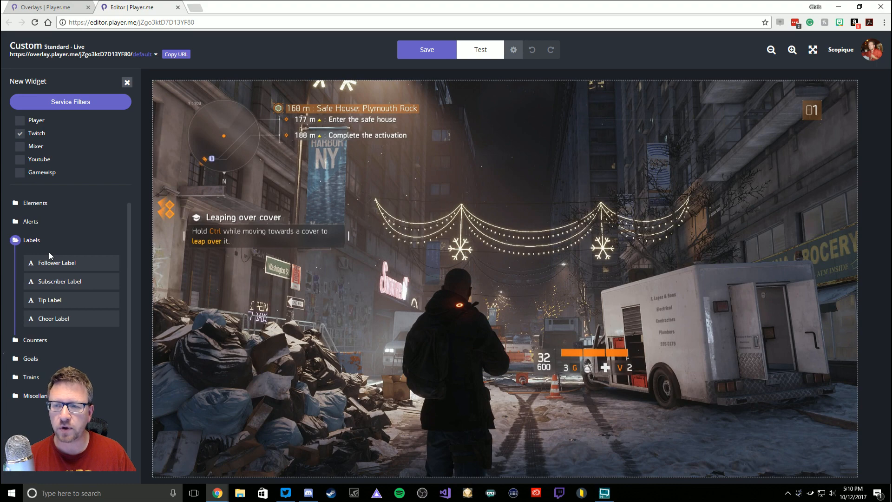
{"action": "left_click", "coordinate": [52, 265]}
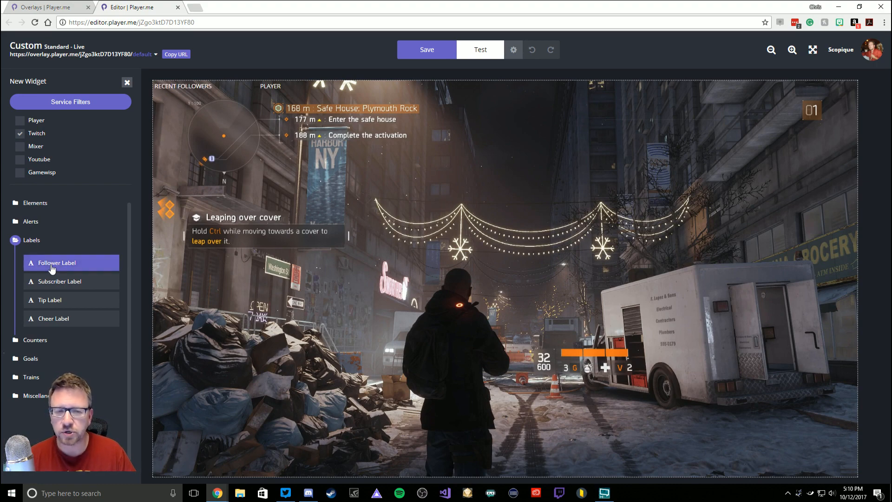
{"action": "left_click", "coordinate": [63, 285]}
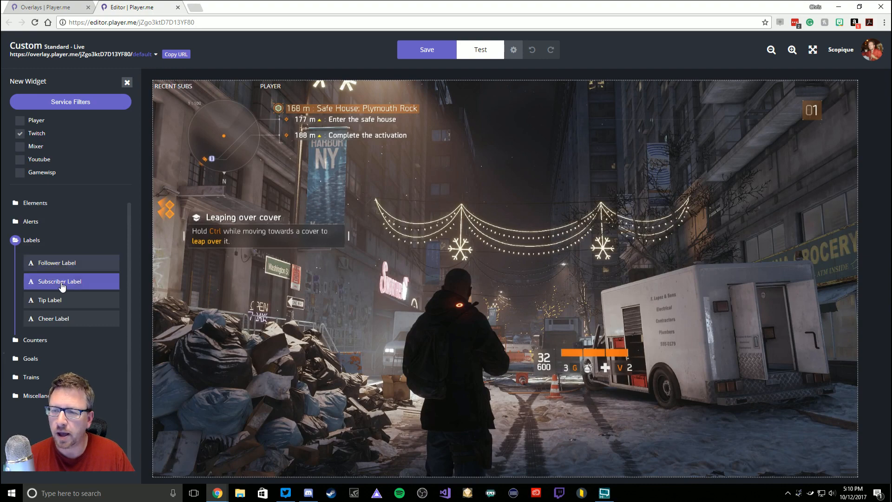
{"action": "left_click", "coordinate": [64, 301]}
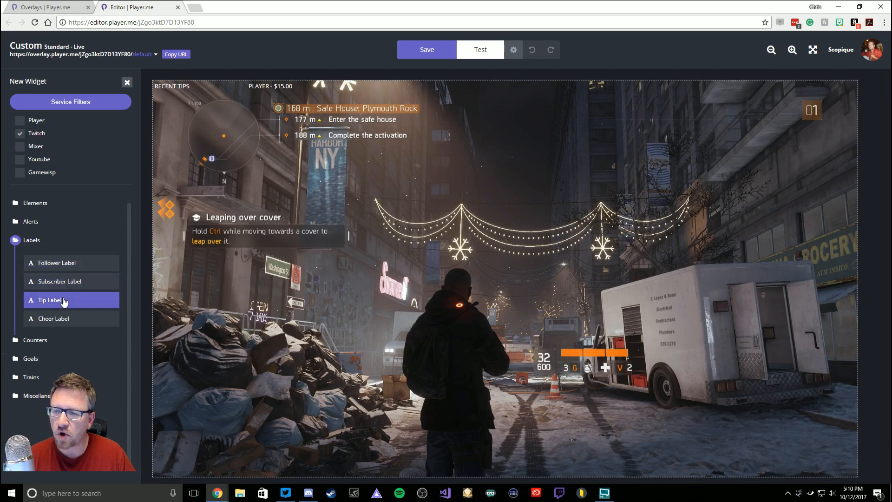
{"action": "left_click", "coordinate": [67, 319]}
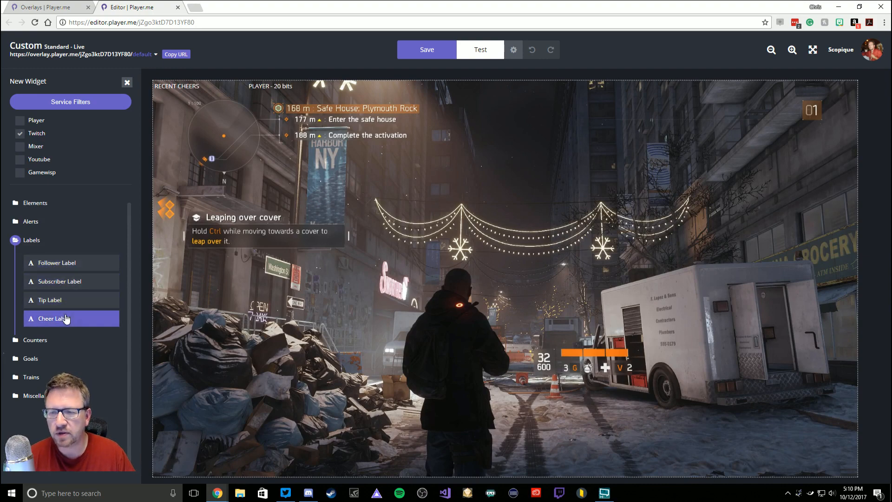
{"action": "left_click", "coordinate": [32, 239]}
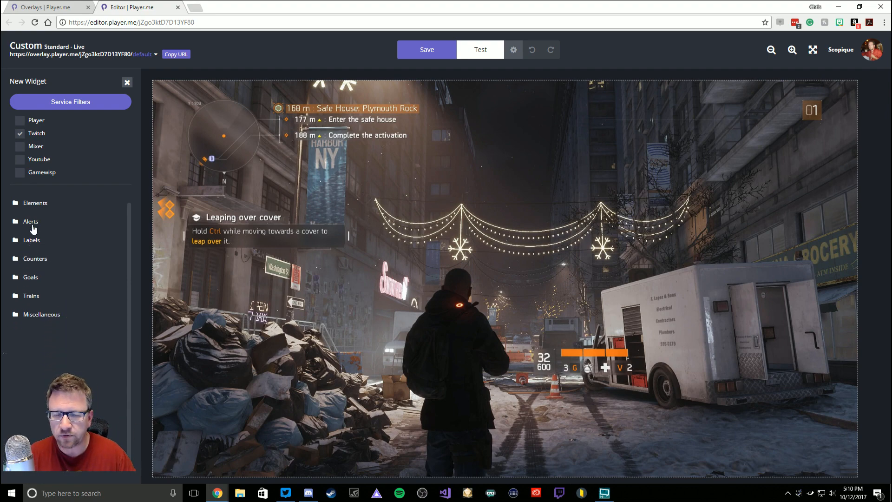
- Look through the Twitch widgets offered in the Counters, Goals and Trains categories without adding one
{"action": "left_click", "coordinate": [35, 260]}
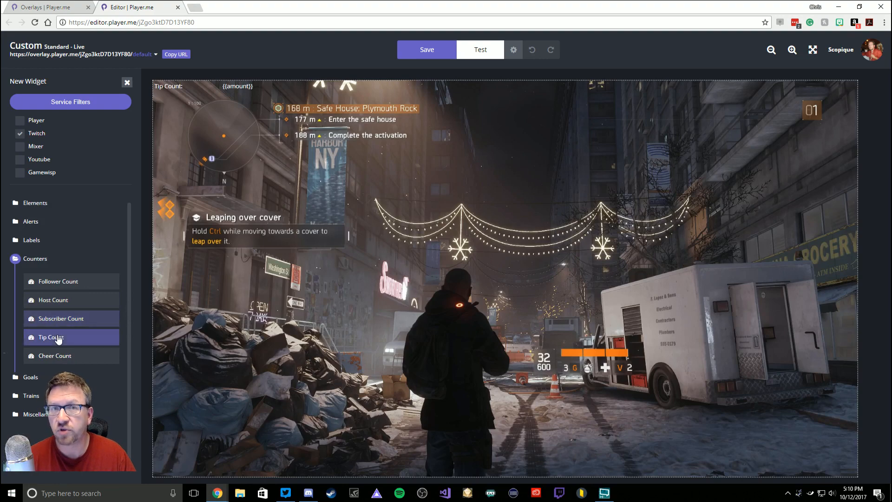
{"action": "left_click", "coordinate": [35, 258]}
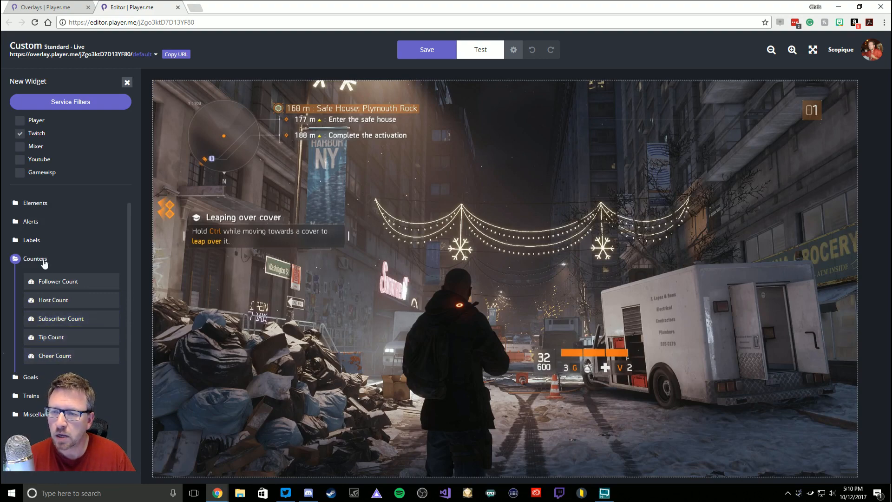
{"action": "left_click", "coordinate": [37, 284]}
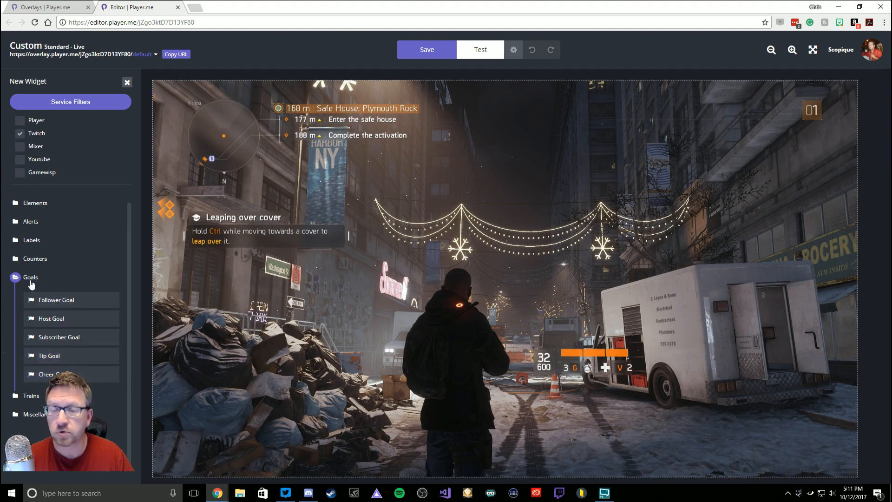
{"action": "left_click", "coordinate": [30, 279]}
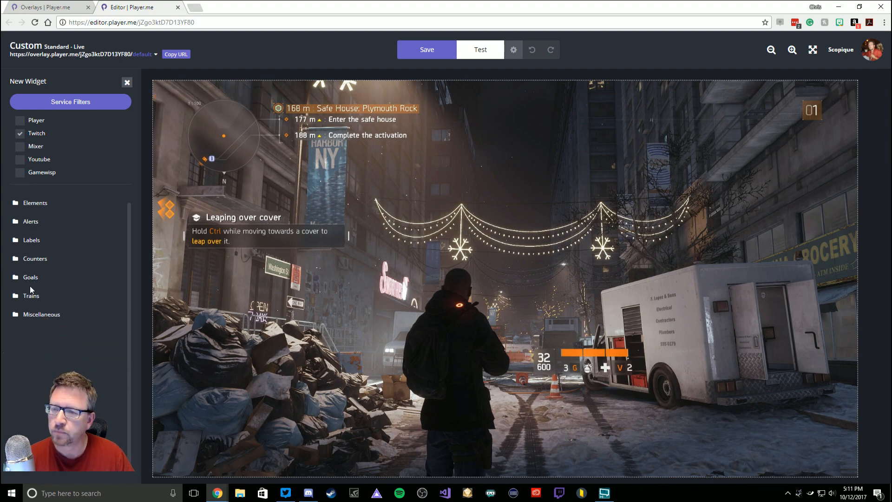
{"action": "left_click", "coordinate": [31, 296]}
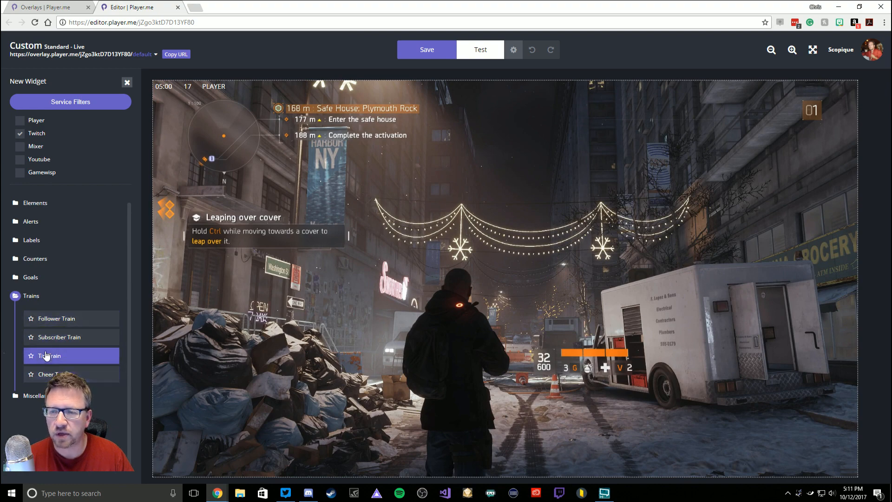
{"action": "left_click", "coordinate": [37, 300]}
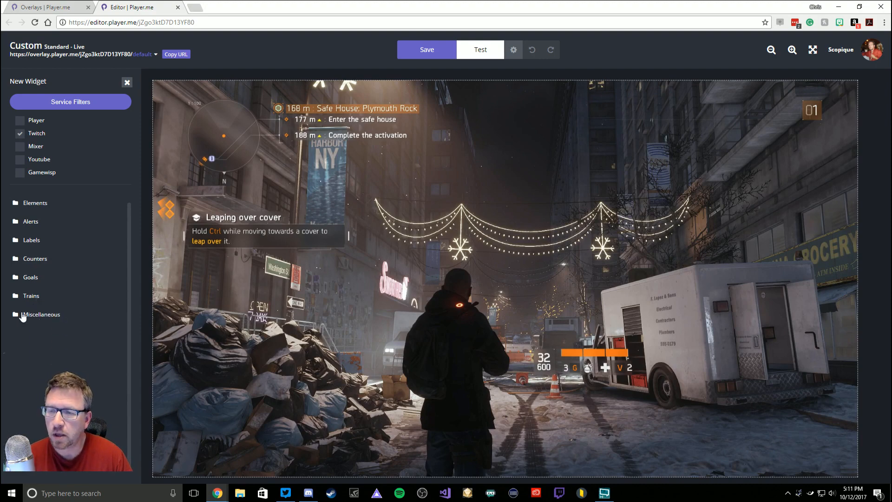
- Preview the Miscellaneous widgets, such as Timer and Slideshow, without adding one
{"action": "left_click", "coordinate": [32, 316]}
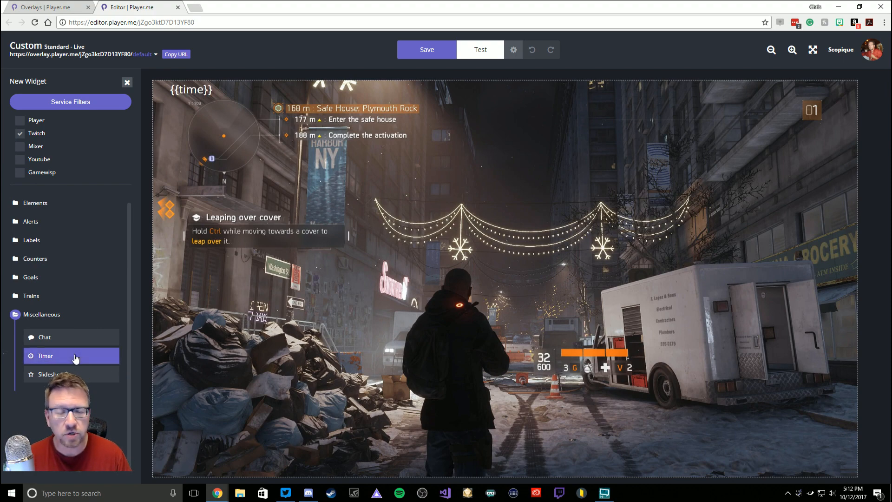
{"action": "left_click", "coordinate": [74, 374]}
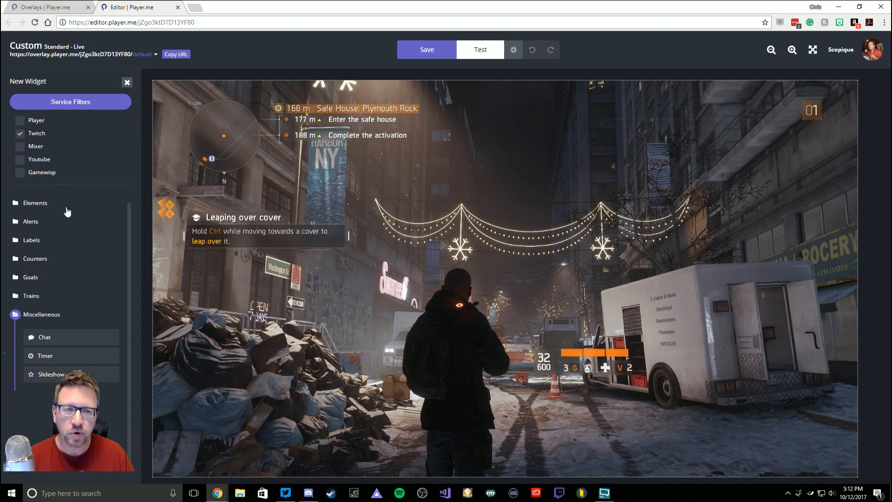
{"action": "left_click", "coordinate": [40, 315]}
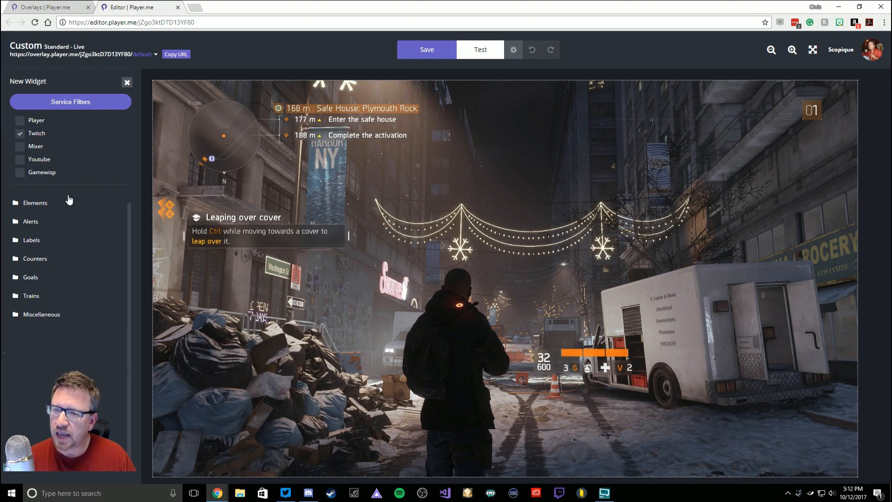
- Include Youtube, Gamewisp, Mixer and Player in the service filters, and return the filter to Twitch only
{"action": "left_click", "coordinate": [20, 161]}
{"action": "left_click", "coordinate": [20, 172]}
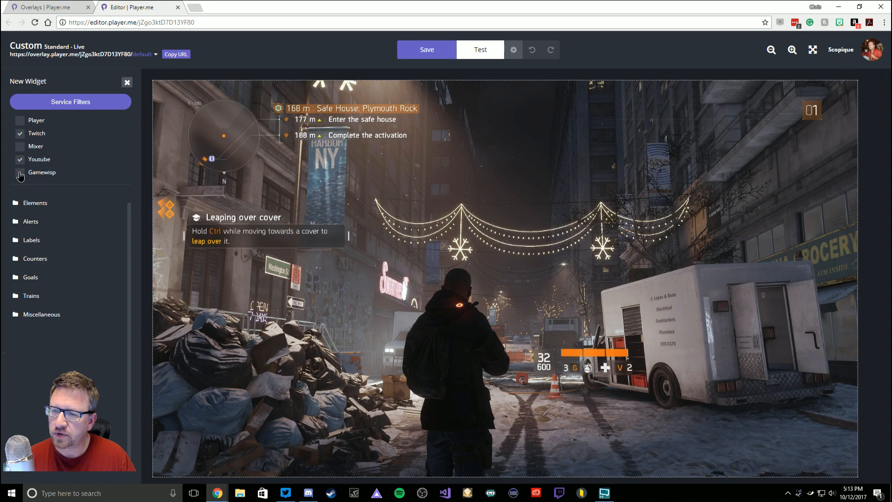
{"action": "left_click", "coordinate": [20, 147]}
{"action": "left_click", "coordinate": [20, 121]}
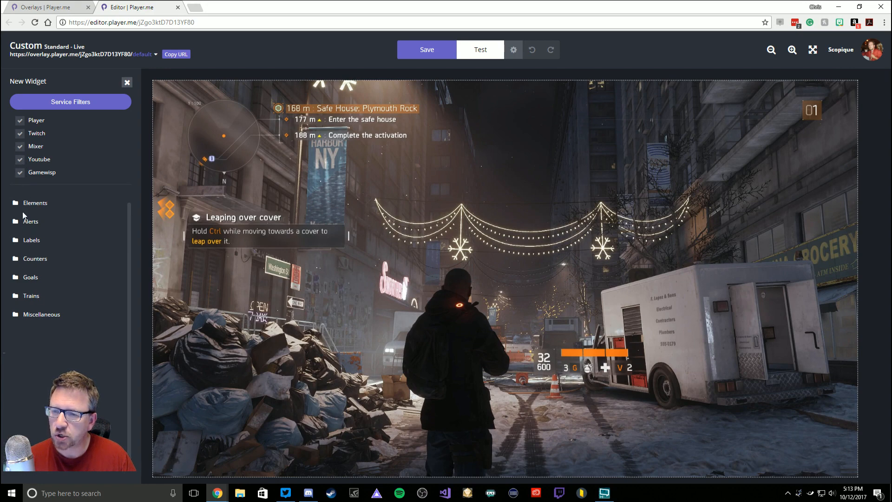
{"action": "left_click", "coordinate": [20, 172]}
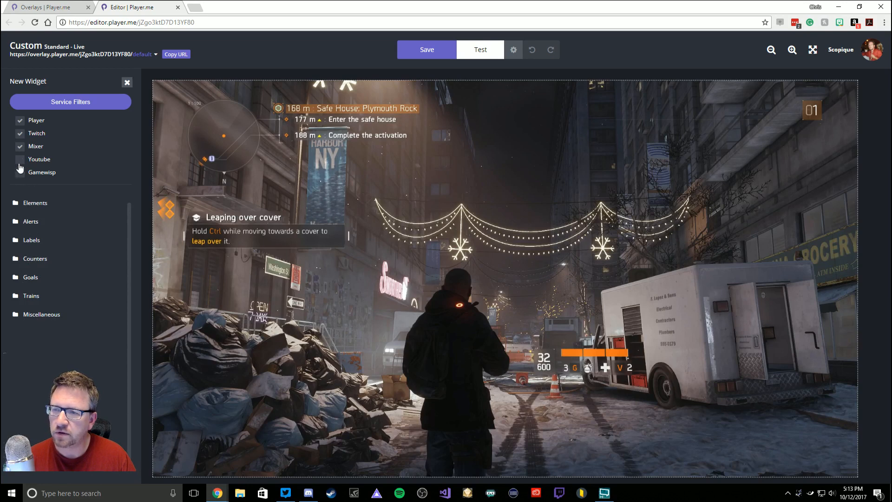
{"action": "left_click", "coordinate": [20, 160]}
{"action": "left_click", "coordinate": [20, 146]}
{"action": "left_click", "coordinate": [20, 121]}
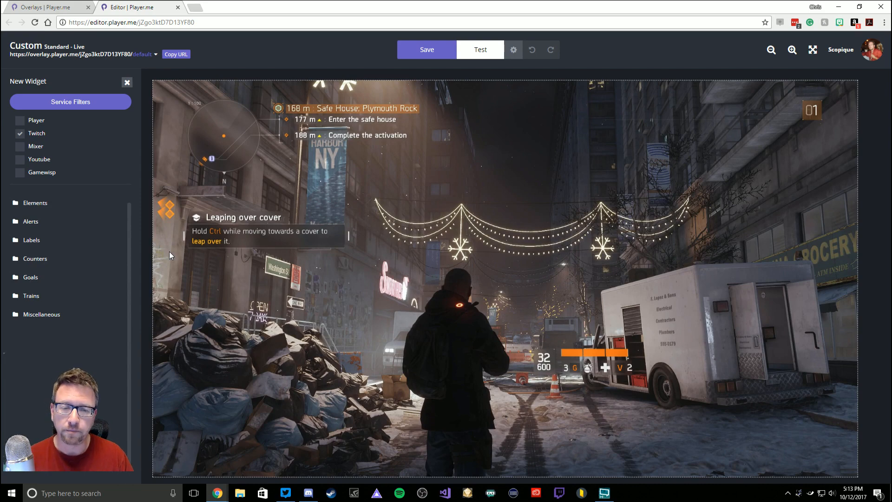
- Start adding an Image widget from the Elements category so that its image can be chosen
{"action": "left_click", "coordinate": [36, 205]}
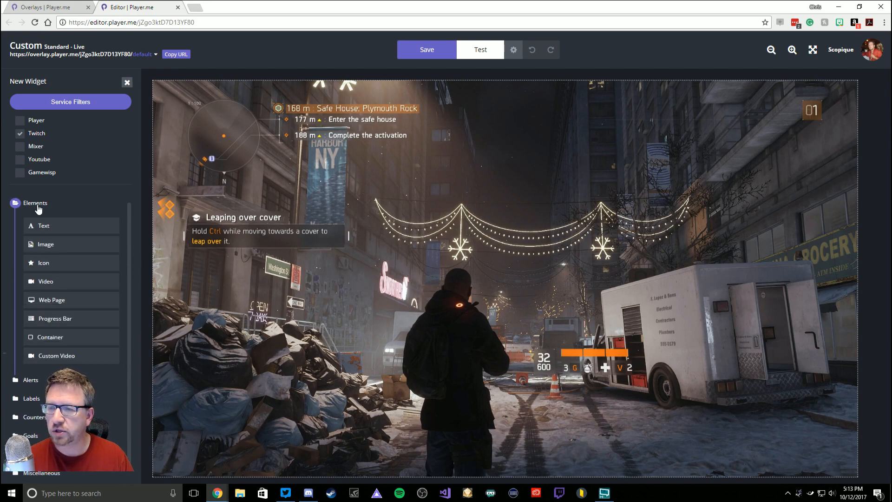
{"action": "left_click", "coordinate": [43, 227]}
{"action": "left_click", "coordinate": [41, 244]}
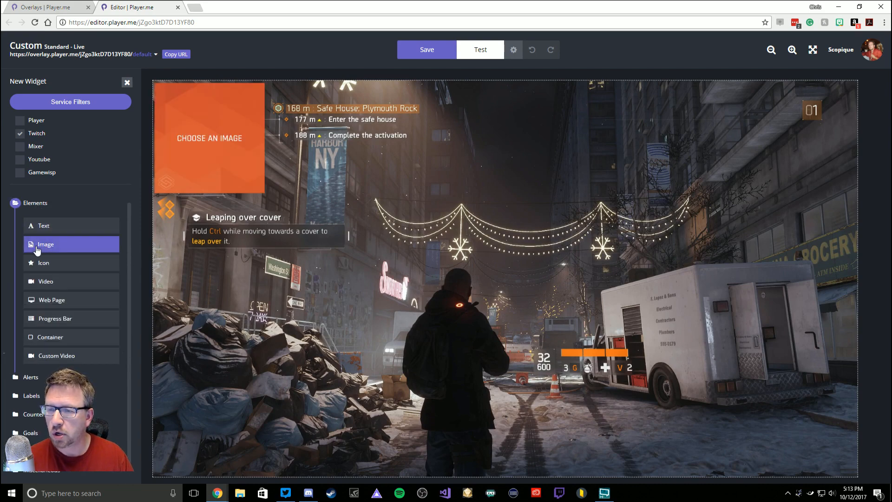
{"action": "left_click", "coordinate": [37, 247]}
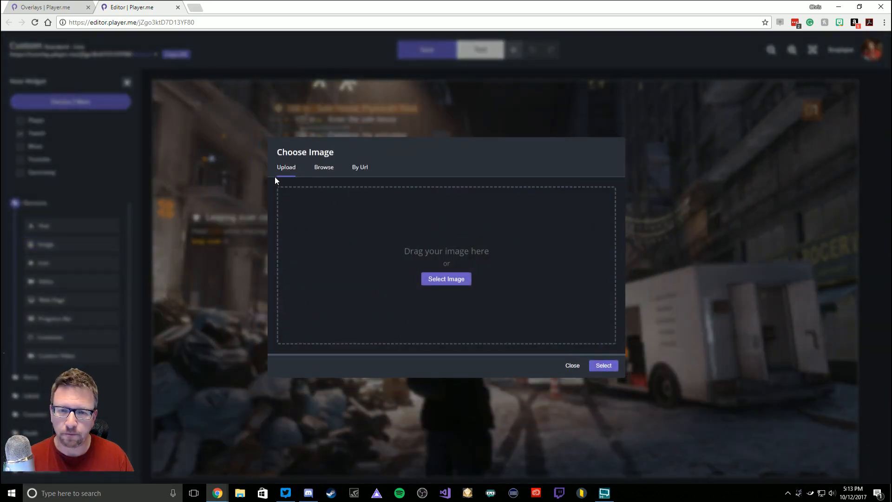
- Browse the available image sources, including My Images, System Images, This Overlay and the In-Game folder of the Dark Zone design
{"action": "left_click", "coordinate": [324, 167]}
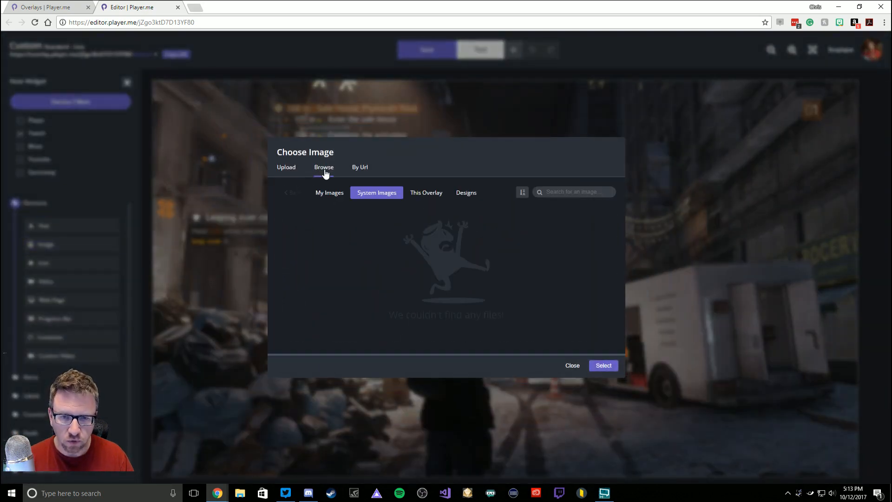
{"action": "left_click", "coordinate": [339, 197]}
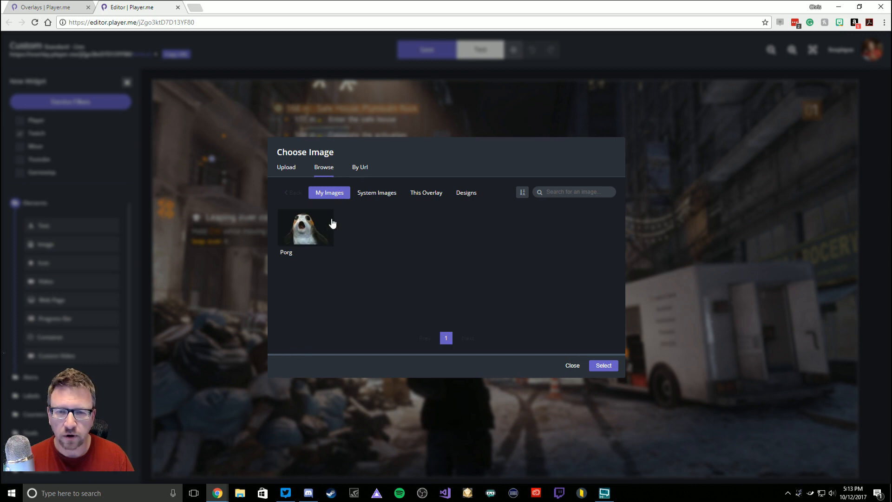
{"action": "left_click", "coordinate": [288, 168]}
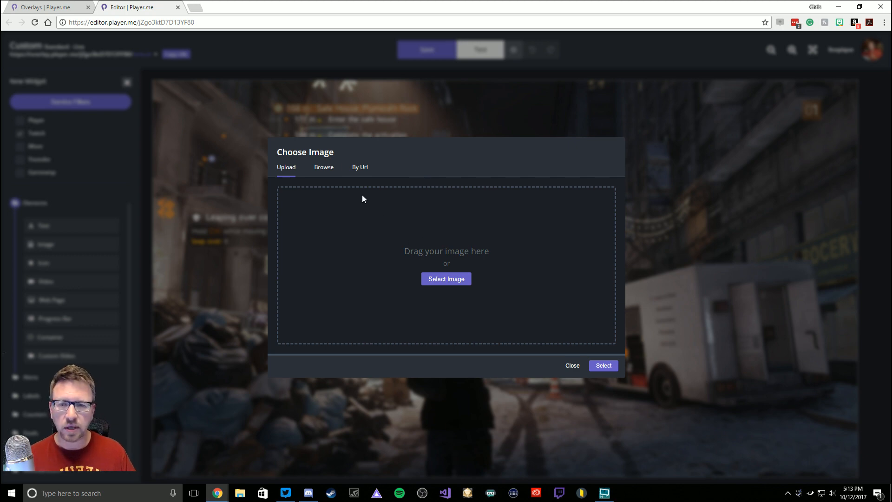
{"action": "left_click", "coordinate": [325, 170]}
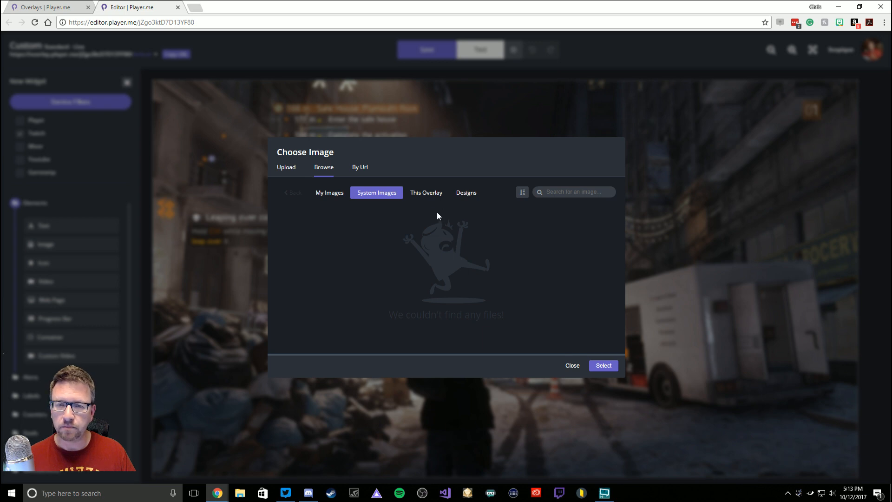
{"action": "left_click", "coordinate": [325, 199]}
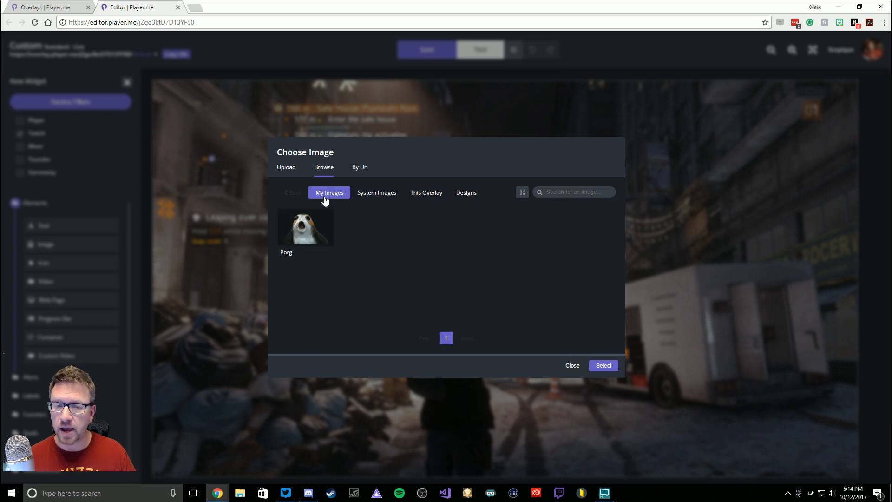
{"action": "left_click", "coordinate": [425, 198]}
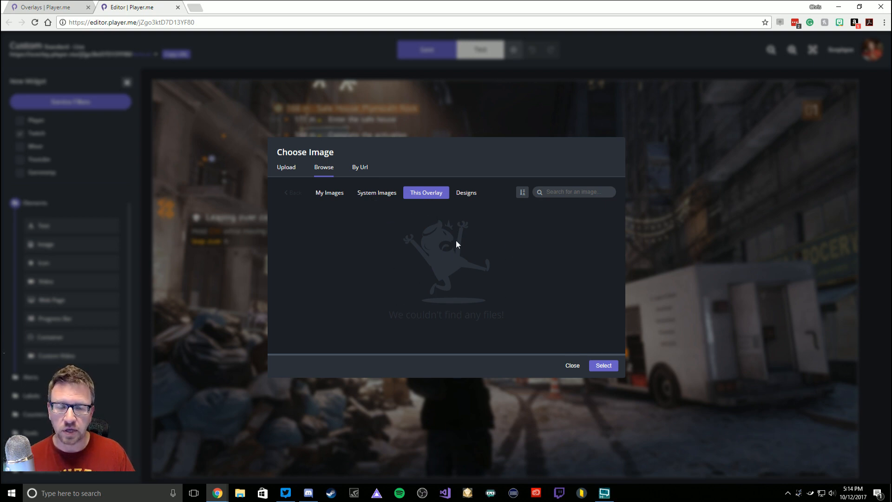
{"action": "left_click", "coordinate": [468, 196]}
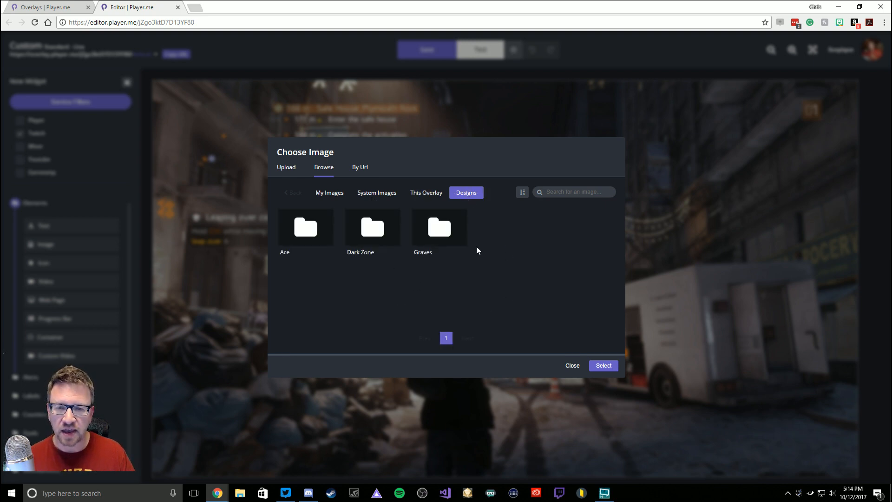
{"action": "left_click", "coordinate": [372, 235]}
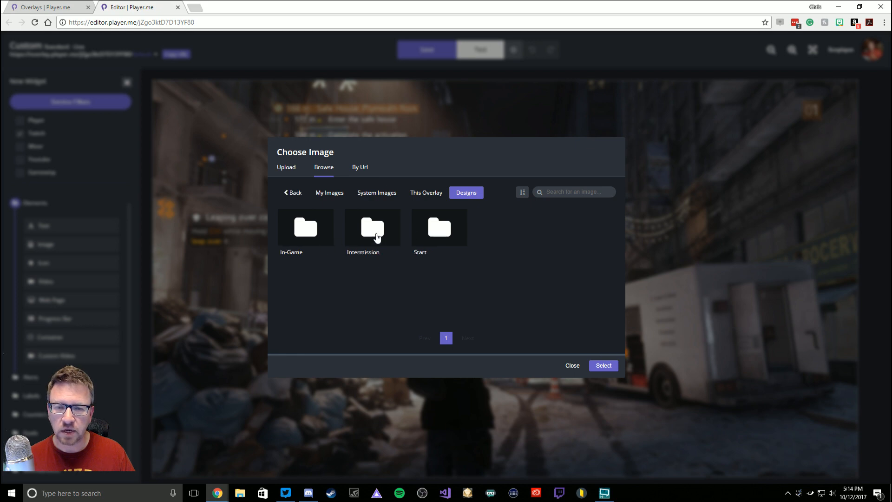
{"action": "left_click", "coordinate": [321, 233]}
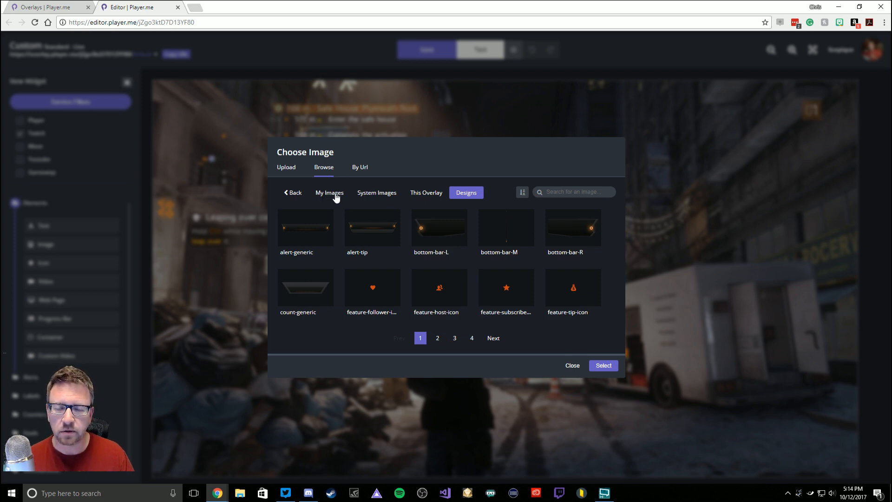
- Load the StreamingOverlay_1920x1080.png background by its amazonaws.com URL as the image for the widget
{"action": "left_click", "coordinate": [361, 172]}
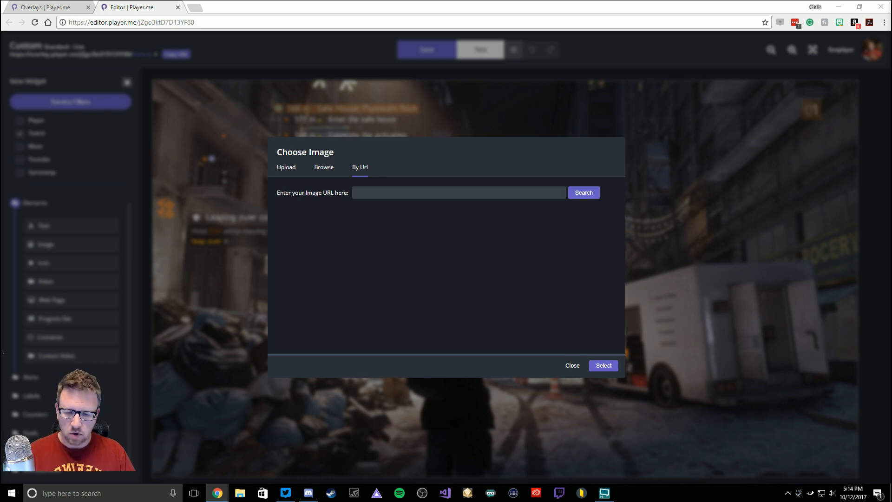
{"action": "left_click", "coordinate": [403, 196]}
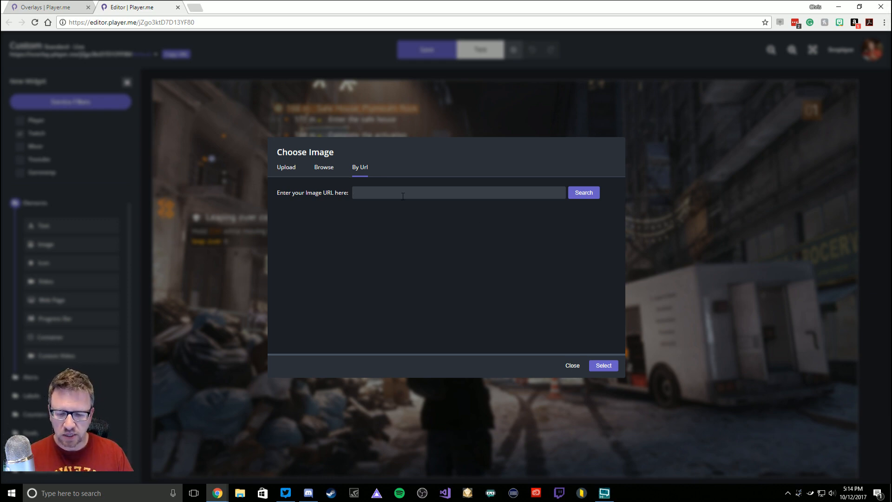
{"action": "key", "text": "ctrl+v"}
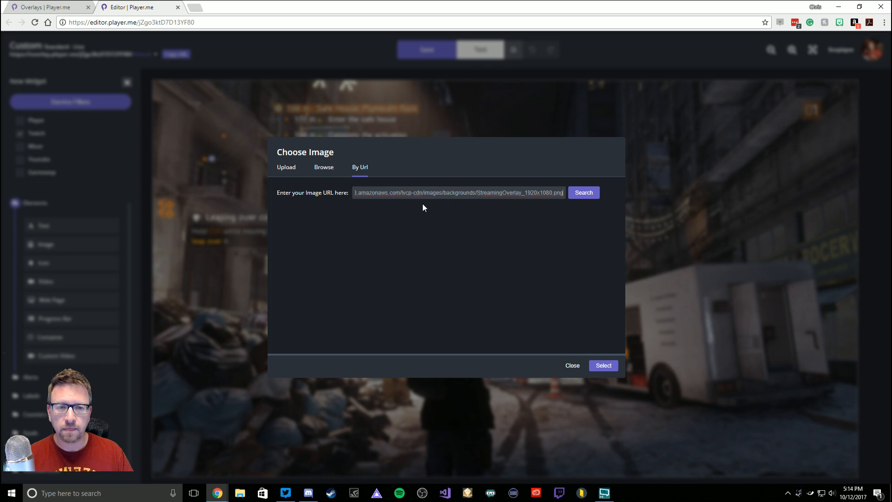
{"action": "left_click", "coordinate": [584, 193]}
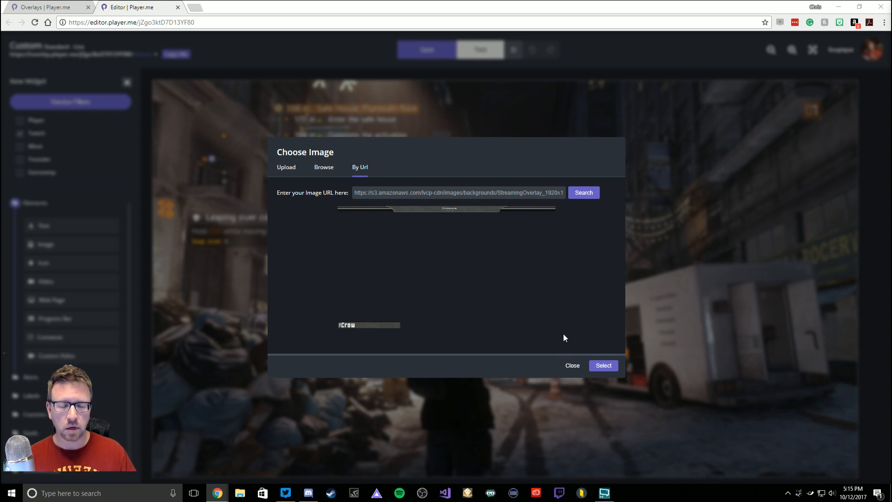
- Use the loaded background image for the widget and move it up toward the top edge of the canvas
{"action": "left_click", "coordinate": [604, 366]}
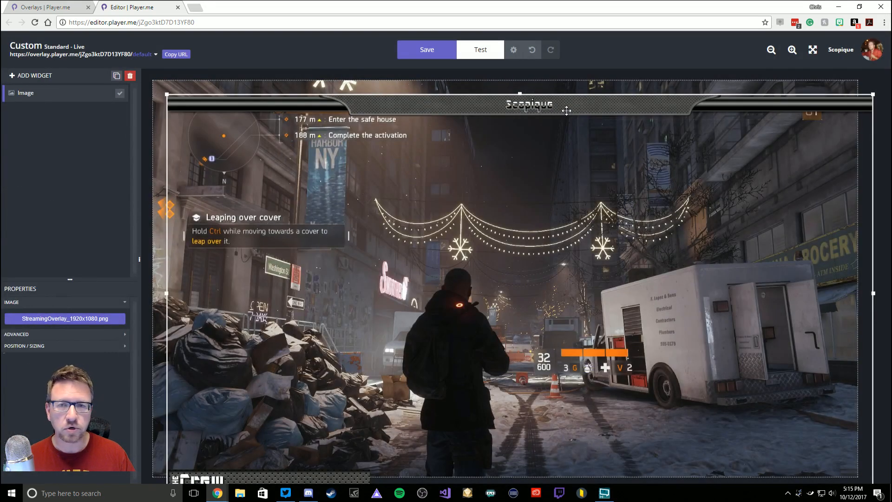
{"action": "mouse_move", "coordinate": [567, 110]}
{"action": "left_mouse_down"}
{"action": "mouse_move", "coordinate": [551, 105]}
{"action": "mouse_move", "coordinate": [563, 118]}
{"action": "left_mouse_up"}
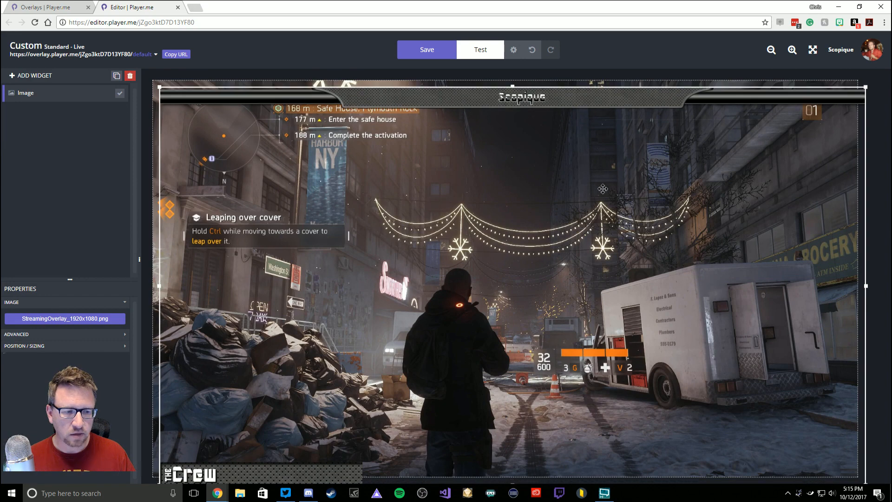
{"action": "left_click_drag", "start_coordinate": [575, 143], "coordinate": [576, 80]}
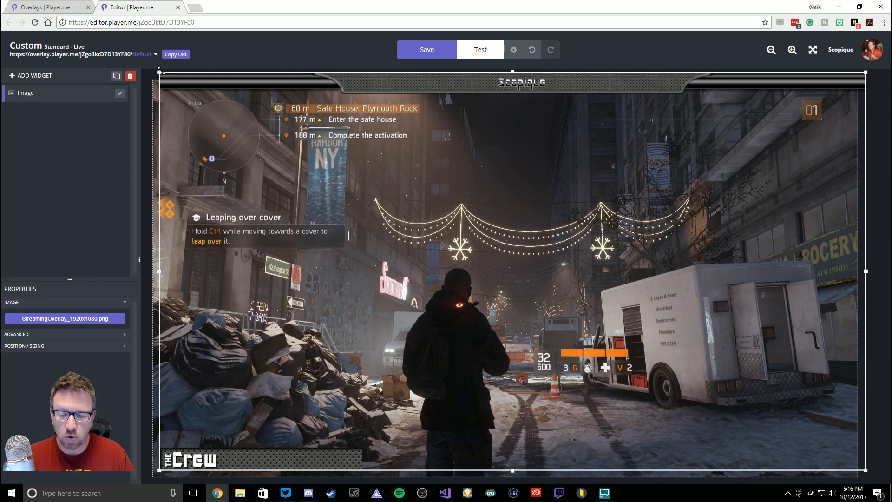
- Try several smaller and larger sizes for the background image by rescaling it from its upper-left corner
{"action": "left_click_drag", "start_coordinate": [160, 71], "coordinate": [328, 166]}
{"action": "left_click_drag", "start_coordinate": [372, 247], "coordinate": [216, 156]}
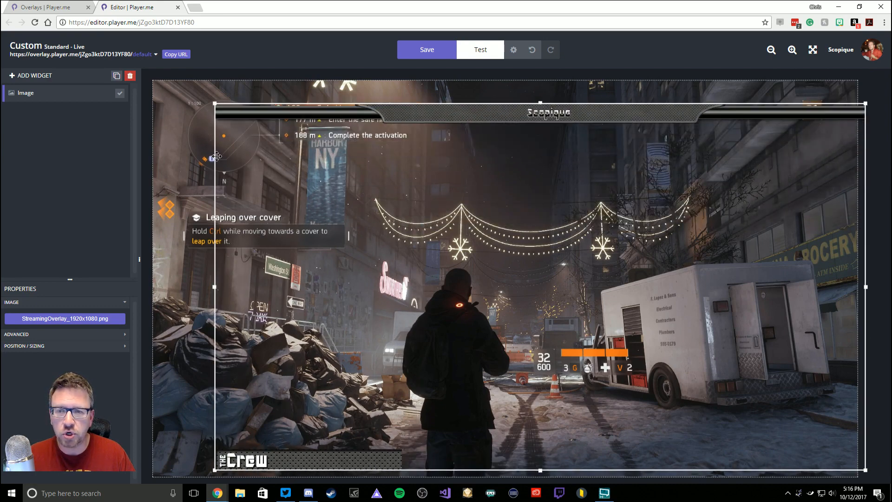
{"action": "left_click_drag", "start_coordinate": [216, 156], "coordinate": [660, 297]}
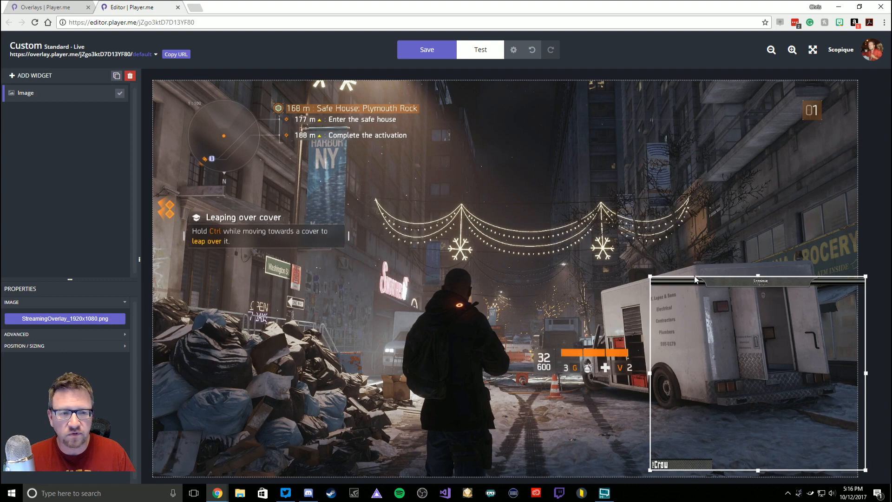
{"action": "left_click_drag", "start_coordinate": [650, 276], "coordinate": [496, 264]}
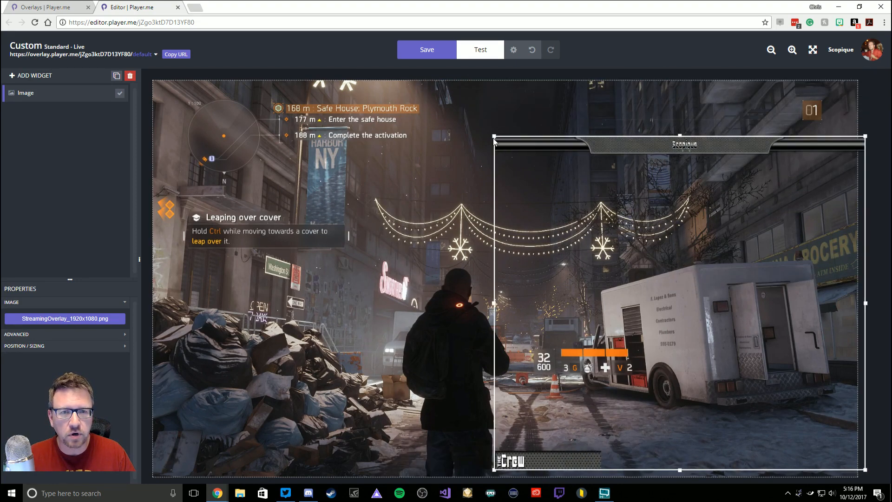
{"action": "left_click_drag", "start_coordinate": [494, 136], "coordinate": [467, 203]}
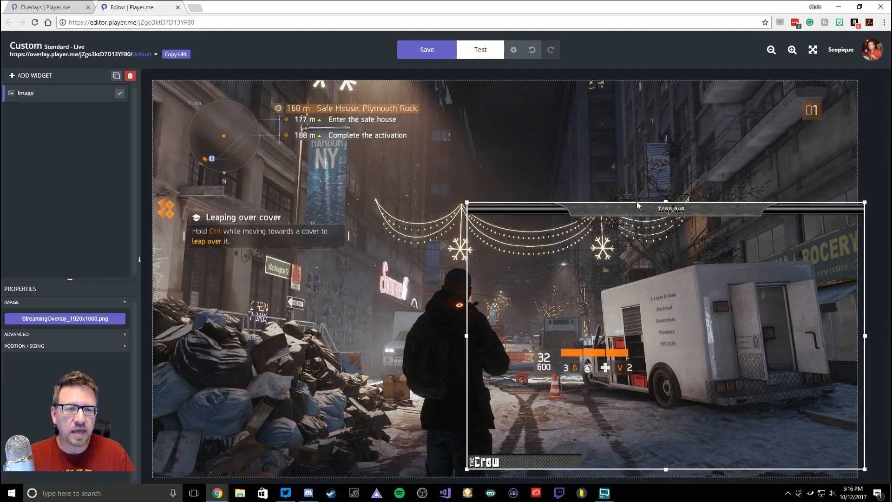
- Place the background image at the canvas's upper-left corner and enlarge it from the opposite corner to fill the canvas
{"action": "left_click_drag", "start_coordinate": [641, 210], "coordinate": [331, 89]}
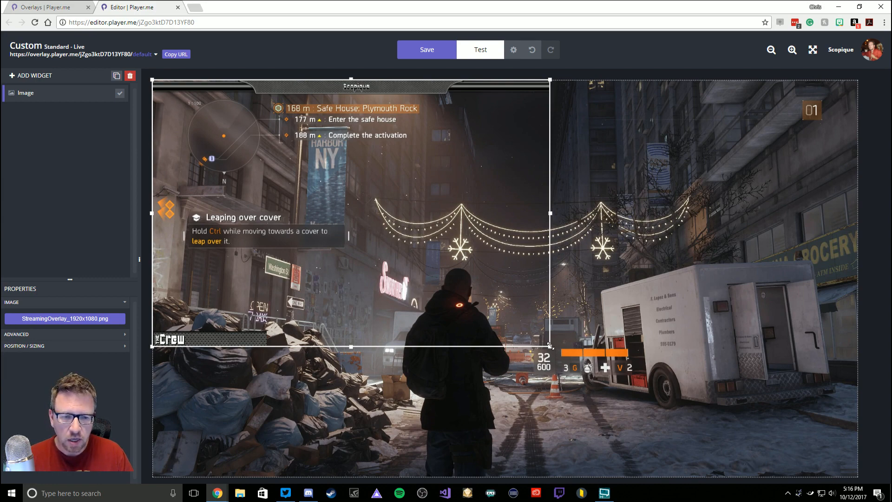
{"action": "left_click_drag", "start_coordinate": [551, 346], "coordinate": [860, 475]}
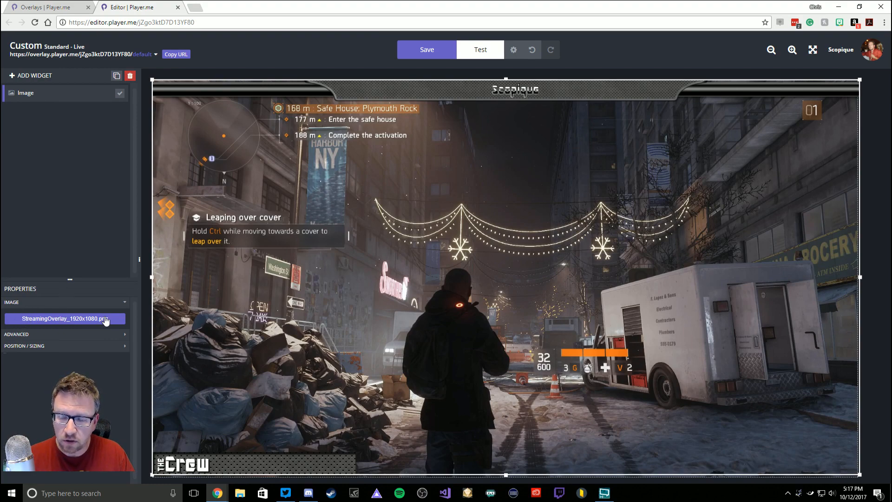
- Set the background image's left and top positions to 0 px, its width to 1920 px and its height to 1080 px
{"action": "left_click", "coordinate": [46, 346]}
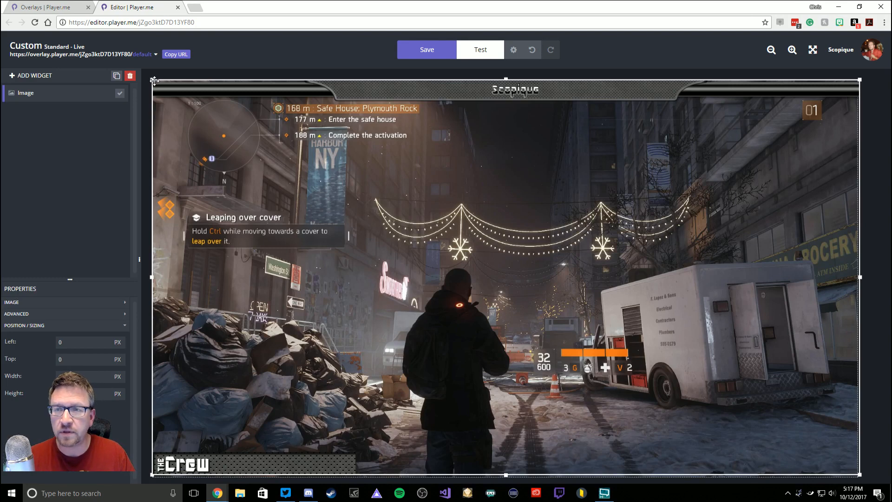
{"action": "left_click_drag", "start_coordinate": [154, 81], "coordinate": [202, 116]}
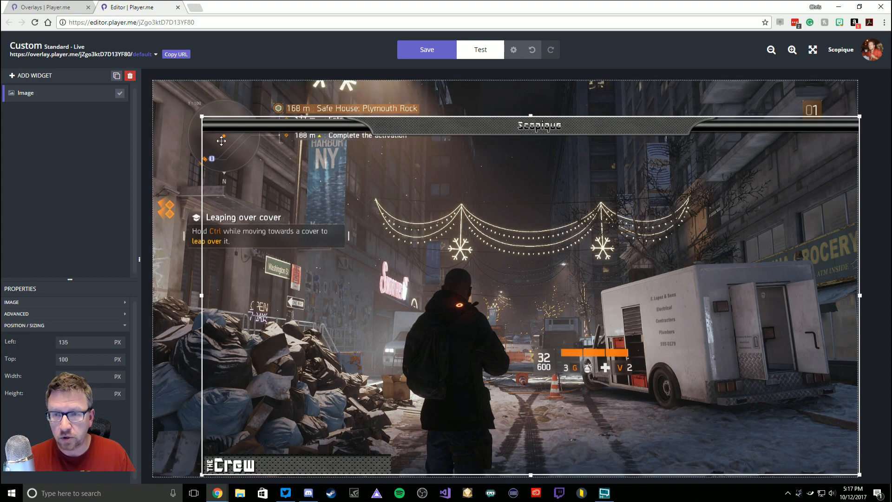
{"action": "double_click", "coordinate": [62, 341]}
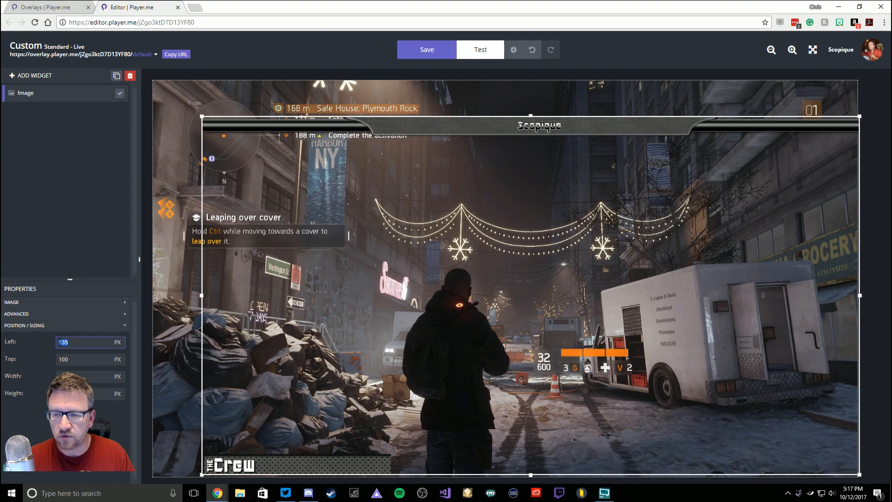
{"action": "type", "text": "0"}
{"action": "key", "text": "Tab"}
{"action": "type", "text": "0"}
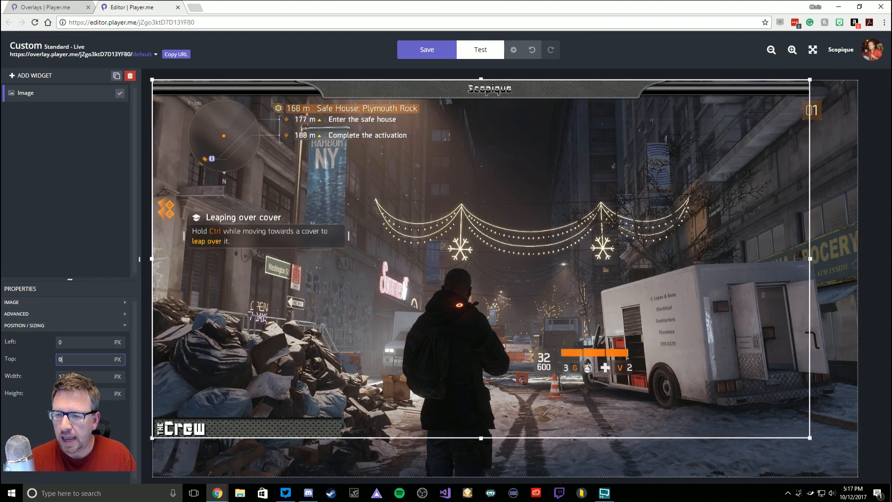
{"action": "key", "text": "Tab"}
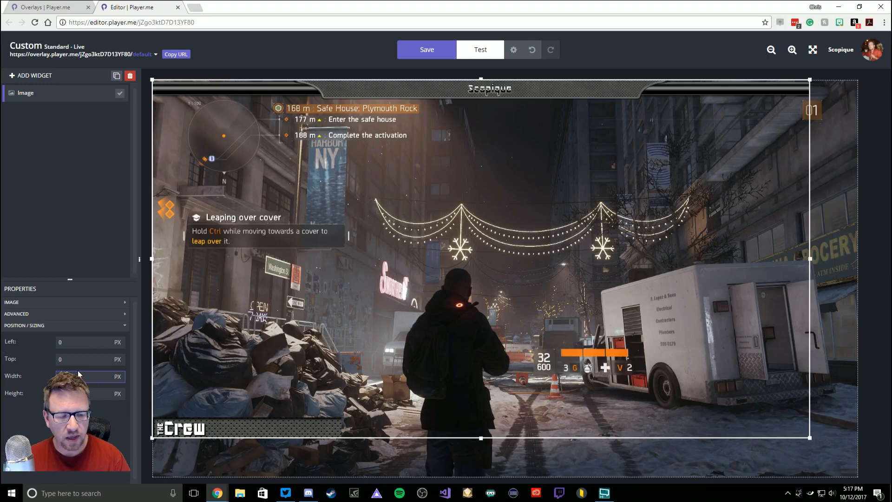
{"action": "type", "text": "1920"}
{"action": "key", "text": "Tab"}
{"action": "type", "text": "1080"}
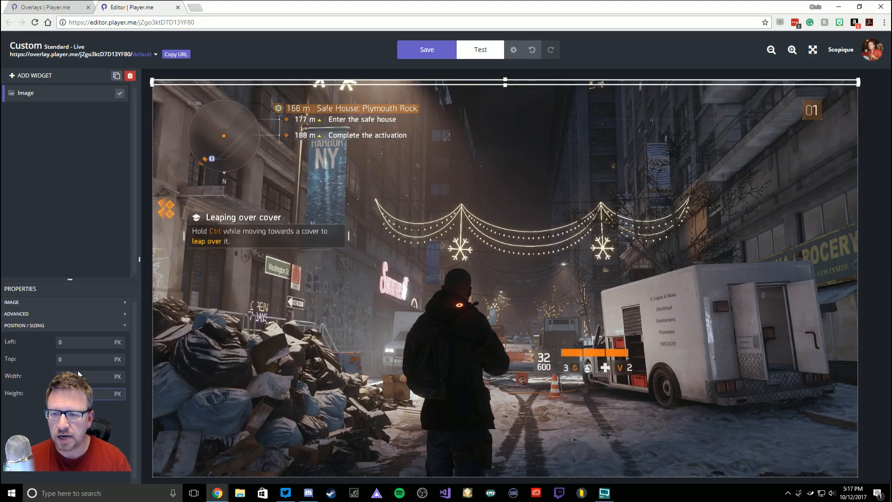
{"action": "left_click", "coordinate": [78, 372]}
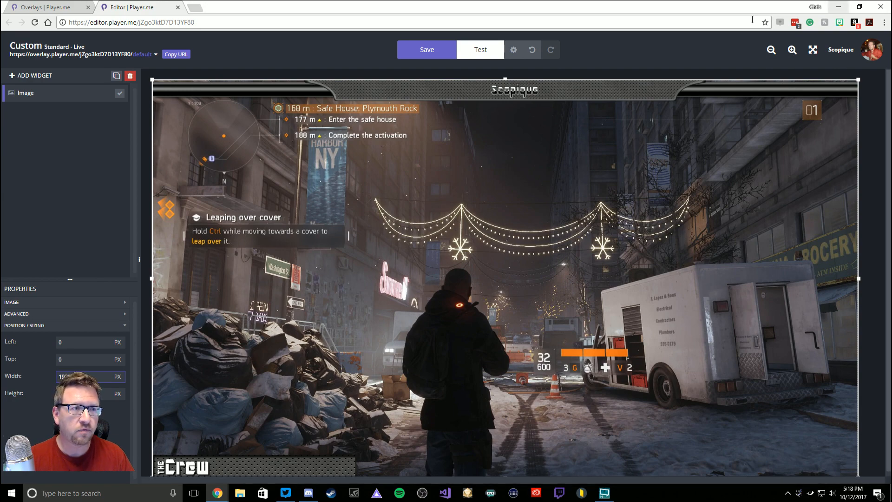
- Take the browser window out of full size, move it down the desktop so the canvas rescales, and maximize it again
{"action": "left_click", "coordinate": [859, 7]}
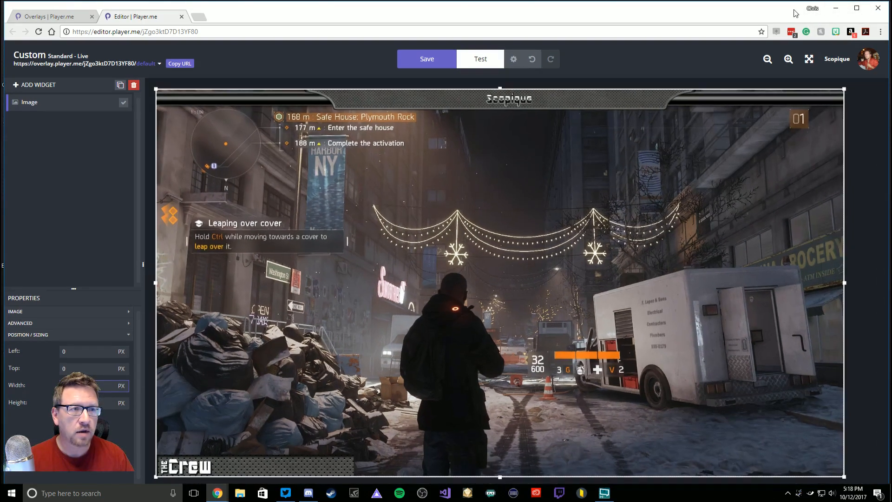
{"action": "left_click_drag", "start_coordinate": [776, 4], "coordinate": [776, 120]}
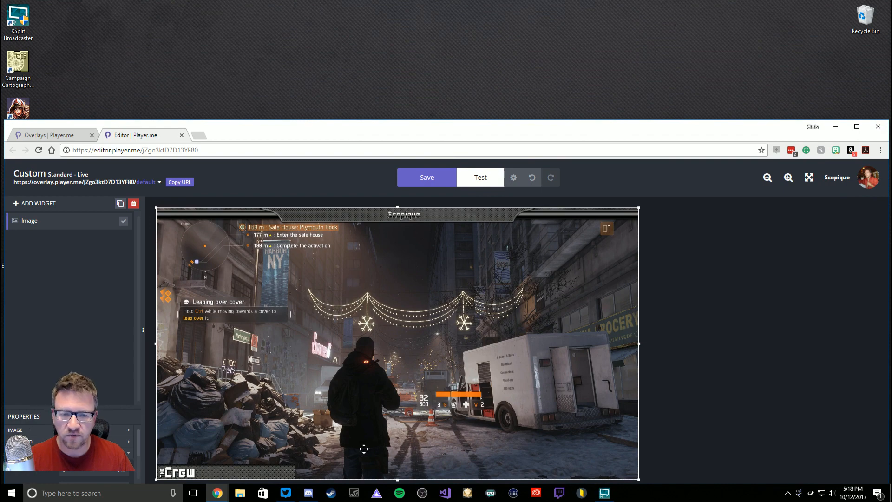
{"action": "left_click", "coordinate": [856, 127]}
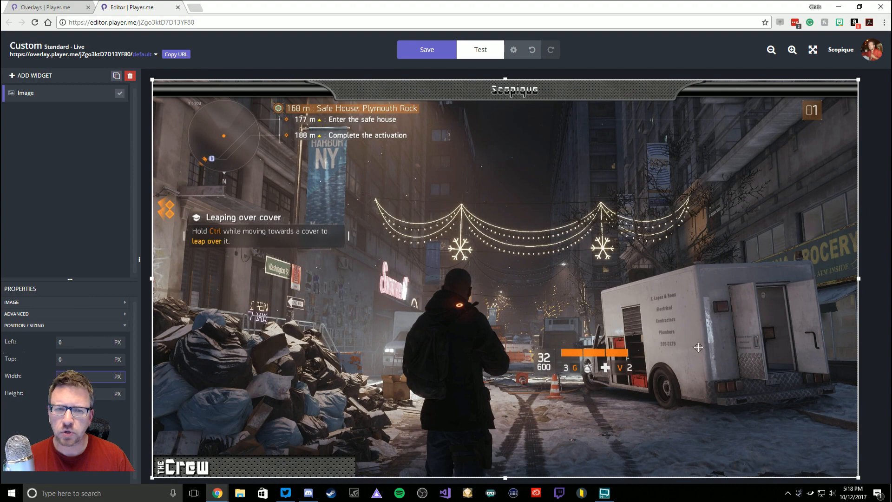
- Re-enter 1920 px as the background image's width and try out its Opacity, Saturation and Hue adjustments
{"action": "type", "text": "1920"}
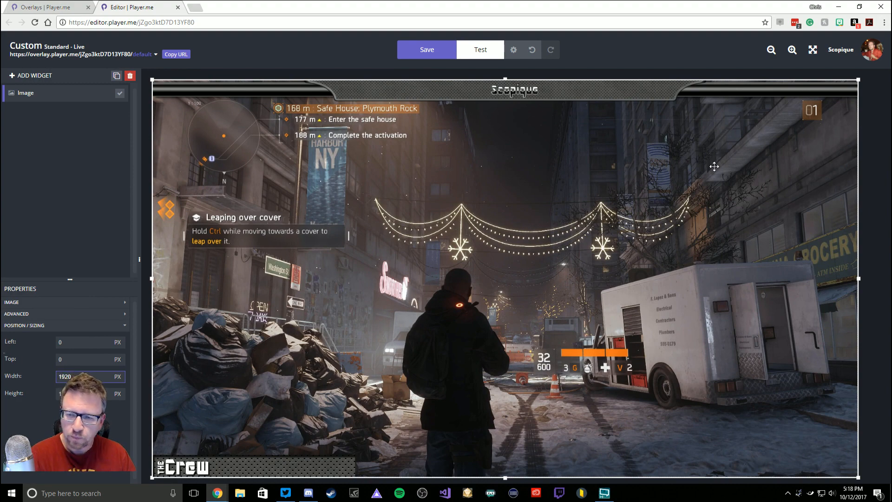
{"action": "left_click", "coordinate": [94, 327]}
{"action": "left_click", "coordinate": [91, 317]}
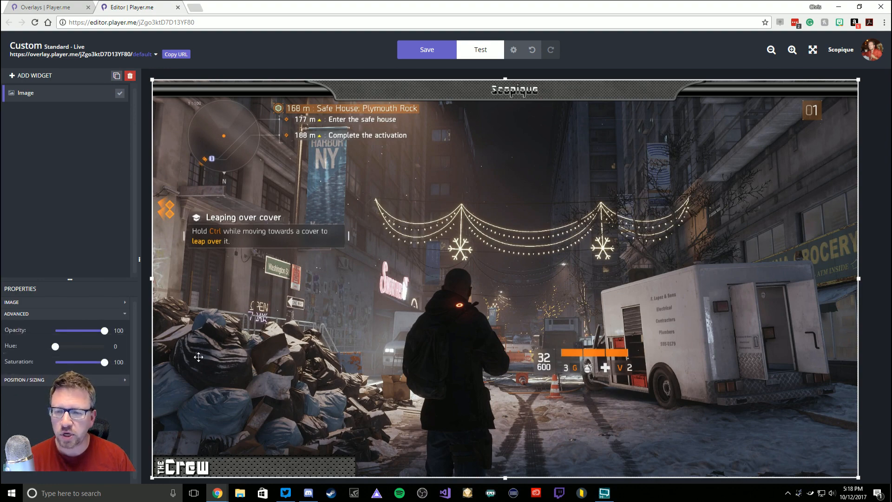
{"action": "mouse_move", "coordinate": [104, 331]}
{"action": "left_mouse_down"}
{"action": "mouse_move", "coordinate": [72, 334]}
{"action": "mouse_move", "coordinate": [105, 331]}
{"action": "left_mouse_up"}
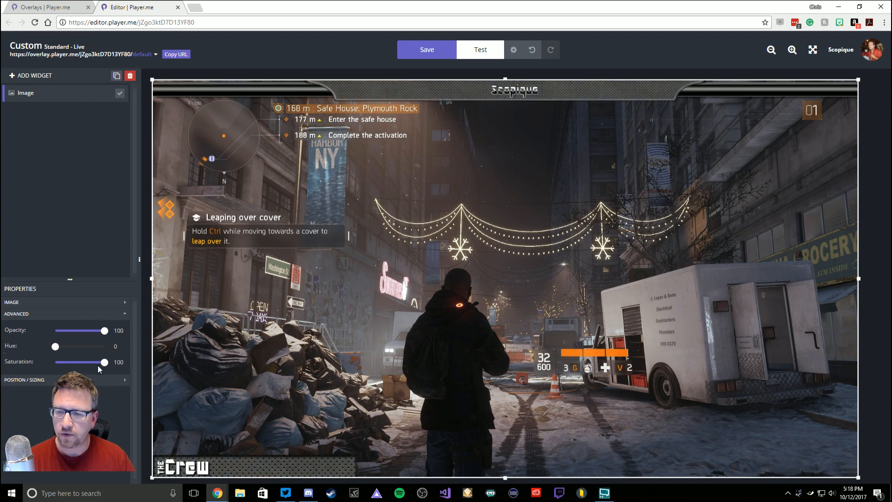
{"action": "mouse_move", "coordinate": [102, 362]}
{"action": "left_mouse_down"}
{"action": "mouse_move", "coordinate": [74, 361]}
{"action": "mouse_move", "coordinate": [113, 364]}
{"action": "left_mouse_up"}
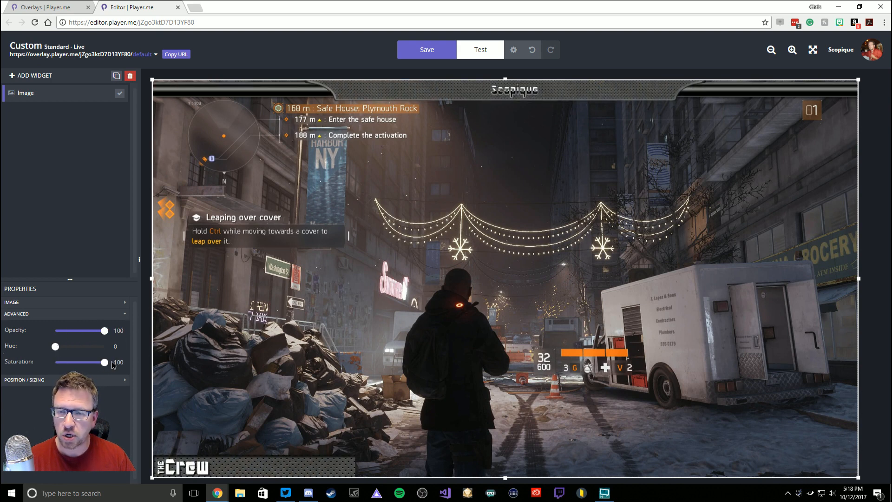
{"action": "mouse_move", "coordinate": [56, 346]}
{"action": "left_mouse_down"}
{"action": "mouse_move", "coordinate": [107, 350]}
{"action": "mouse_move", "coordinate": [66, 349]}
{"action": "mouse_move", "coordinate": [97, 349]}
{"action": "mouse_move", "coordinate": [106, 363]}
{"action": "mouse_move", "coordinate": [48, 347]}
{"action": "left_mouse_up"}
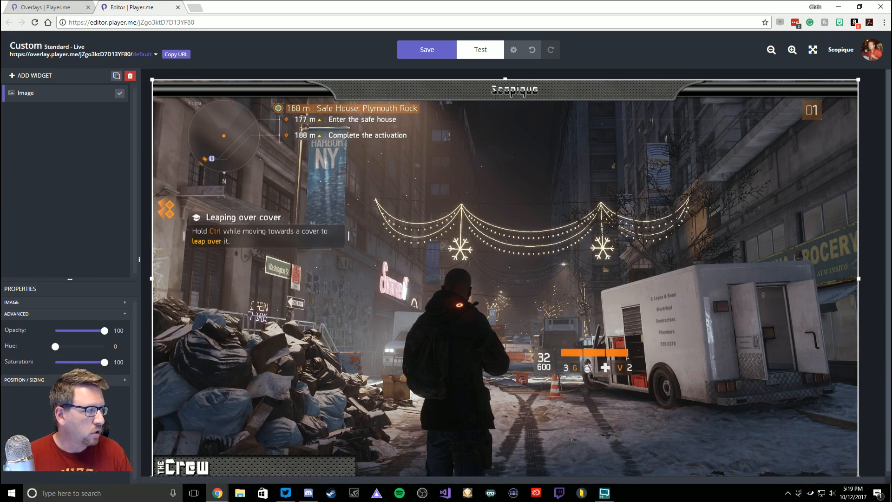
- Turn on the XSplit Broadcaster integration in the third-party app settings
{"action": "key", "text": "alt+Tab"}
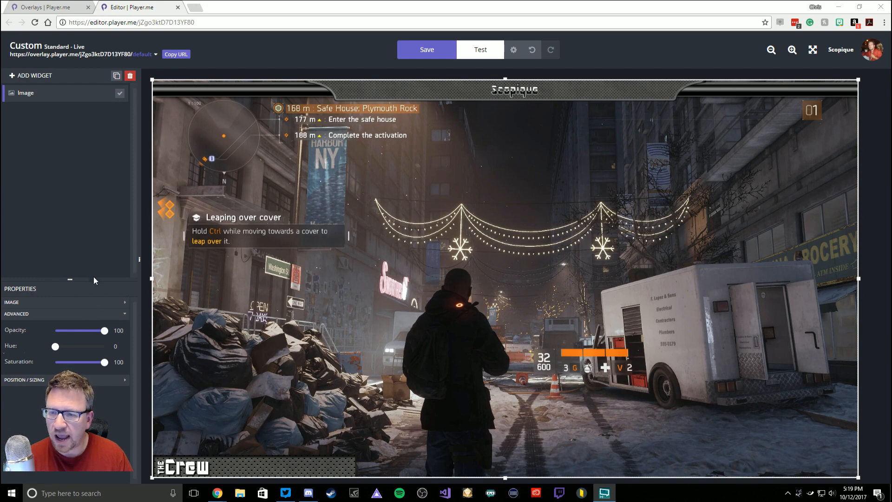
{"action": "left_click", "coordinate": [514, 51]}
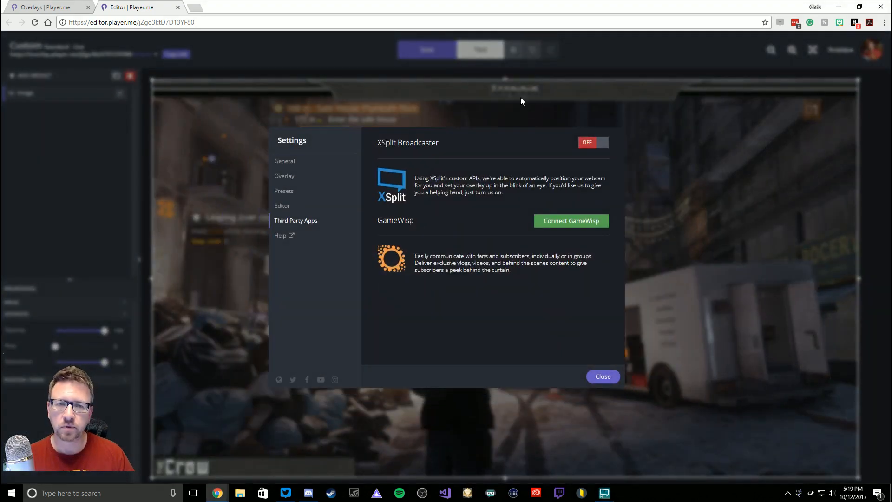
{"action": "left_click", "coordinate": [584, 146]}
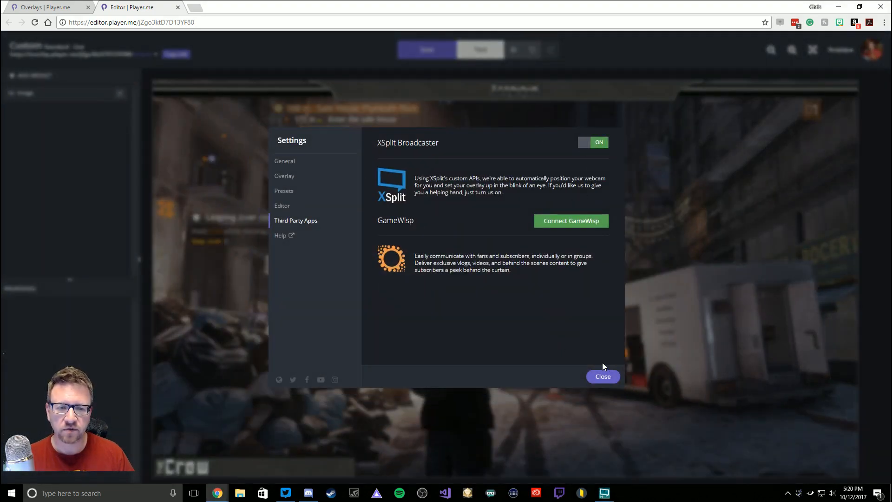
{"action": "left_click", "coordinate": [603, 377]}
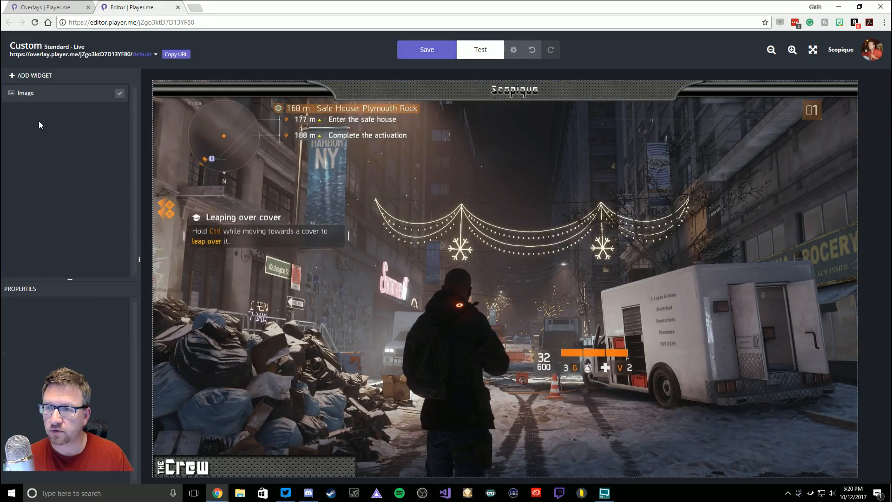
- Add a Camera Source widget and place it just above The Crew banner, at about 10 px left and 715 px top
{"action": "left_click", "coordinate": [29, 74]}
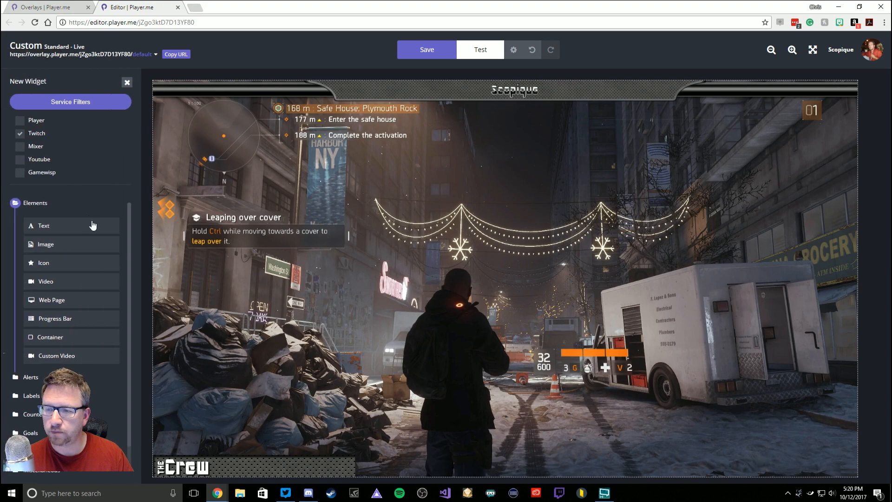
{"action": "left_click", "coordinate": [16, 202]}
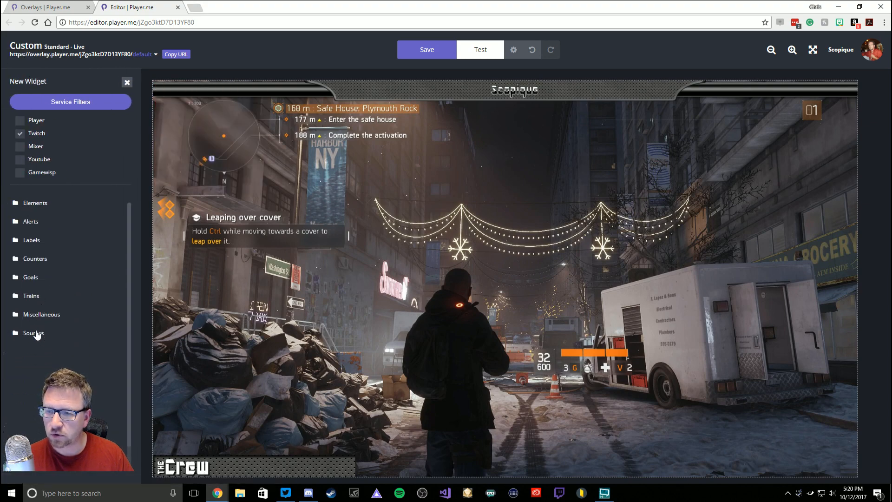
{"action": "left_click", "coordinate": [34, 333]}
{"action": "left_click", "coordinate": [48, 374]}
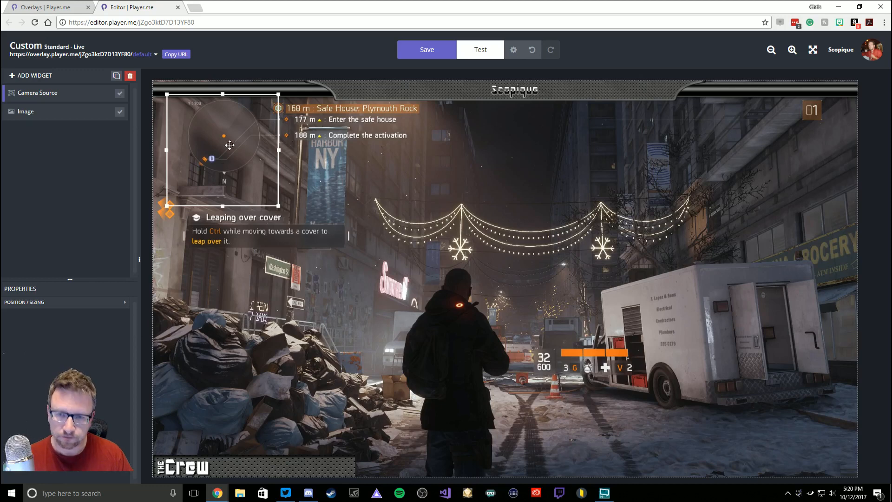
{"action": "left_click_drag", "start_coordinate": [229, 145], "coordinate": [216, 390]}
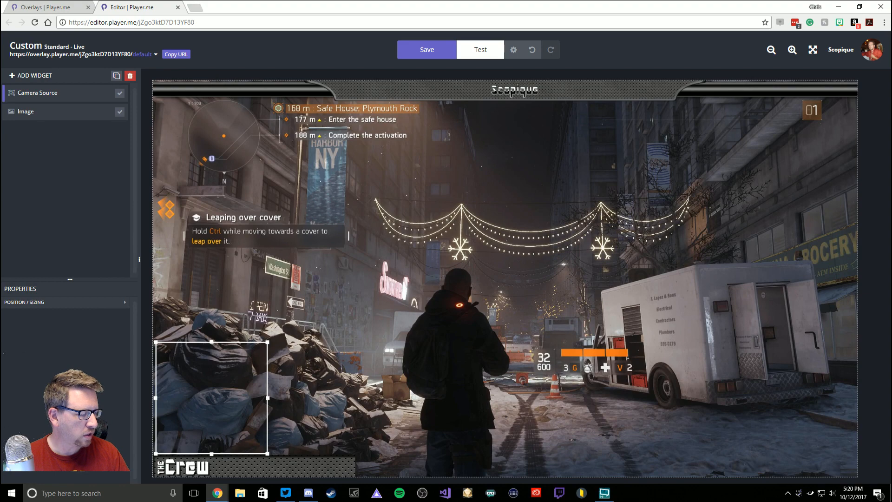
- Size the Camera Source to 286 px wide and 255 px high, and place it above The Crew banner at about 8 px left, 761 px top
{"action": "key", "text": "alt+Tab"}
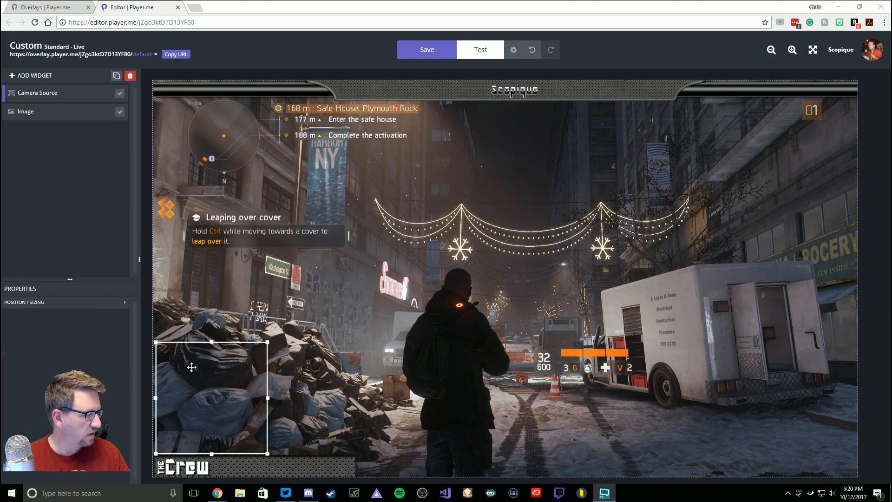
{"action": "left_click", "coordinate": [37, 302]}
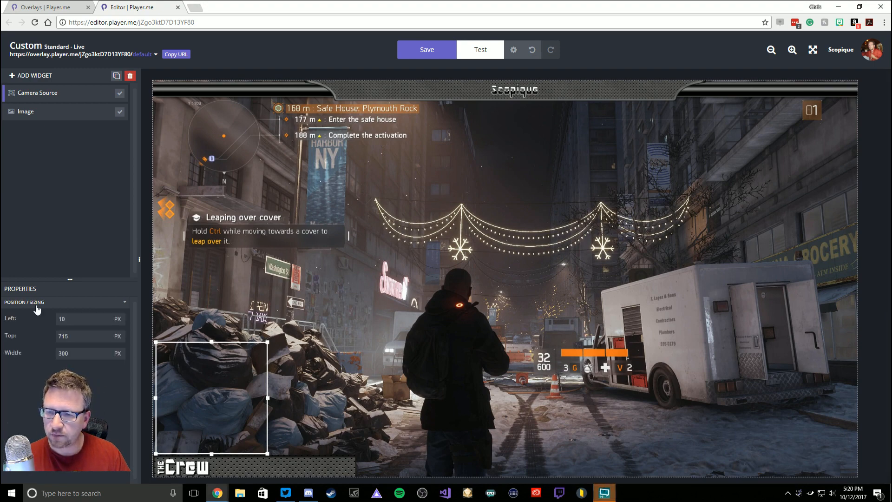
{"action": "double_click", "coordinate": [69, 352]}
{"action": "type", "text": "286"}
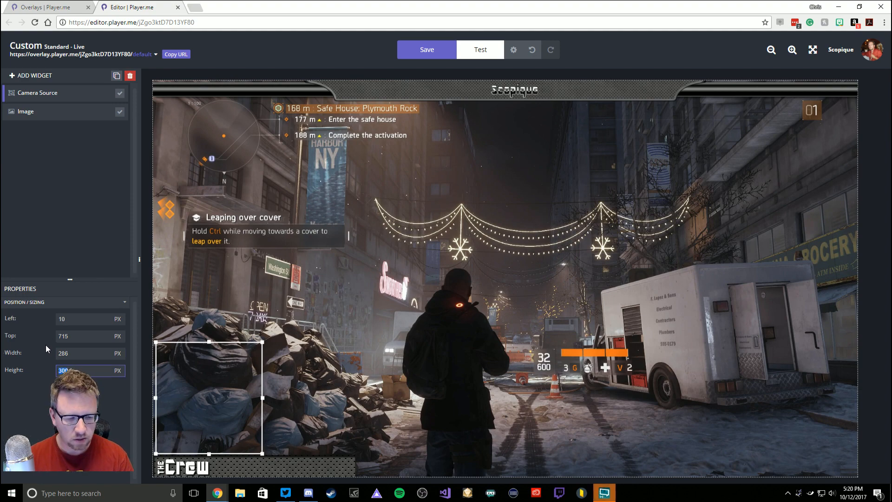
{"action": "key", "text": "Tab"}
{"action": "type", "text": "256"}
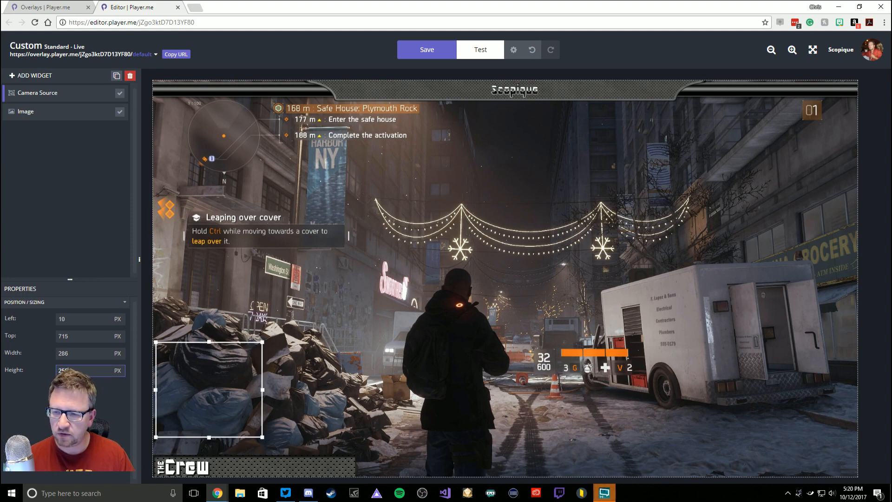
{"action": "left_click", "coordinate": [426, 459]}
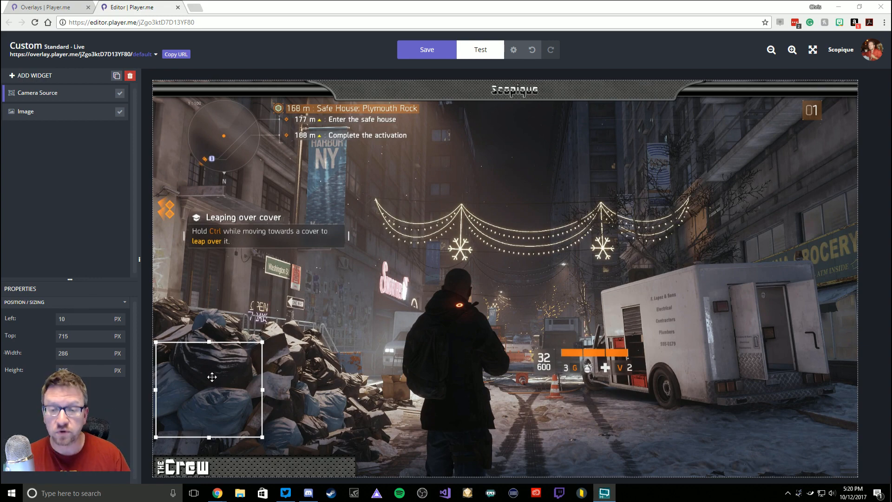
{"action": "left_click_drag", "start_coordinate": [212, 377], "coordinate": [211, 394]}
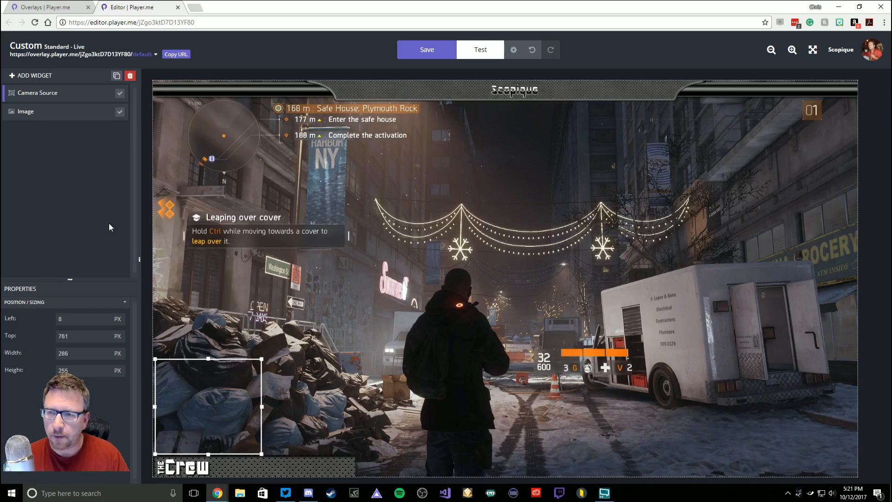
- Rename the Camera Source widget as Webcam
{"action": "right_click", "coordinate": [36, 97]}
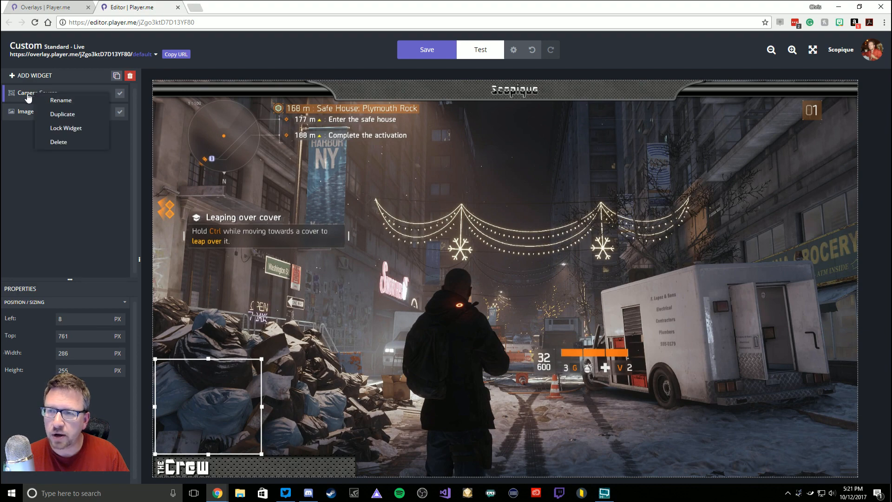
{"action": "left_click", "coordinate": [52, 101]}
{"action": "mouse_move", "coordinate": [59, 93]}
{"action": "left_mouse_down"}
{"action": "mouse_move", "coordinate": [29, 94]}
{"action": "mouse_move", "coordinate": [54, 103]}
{"action": "left_mouse_up"}
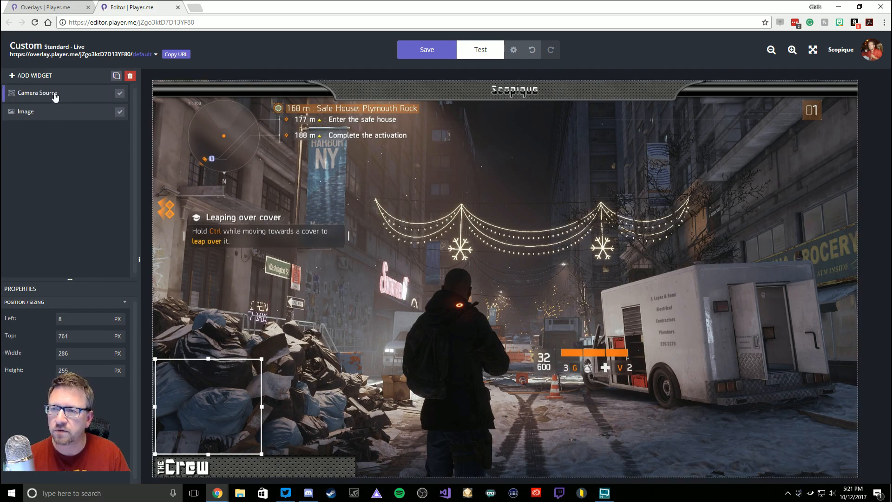
{"action": "right_click", "coordinate": [54, 94]}
{"action": "left_click", "coordinate": [65, 103]}
{"action": "type", "text": "Webc"}
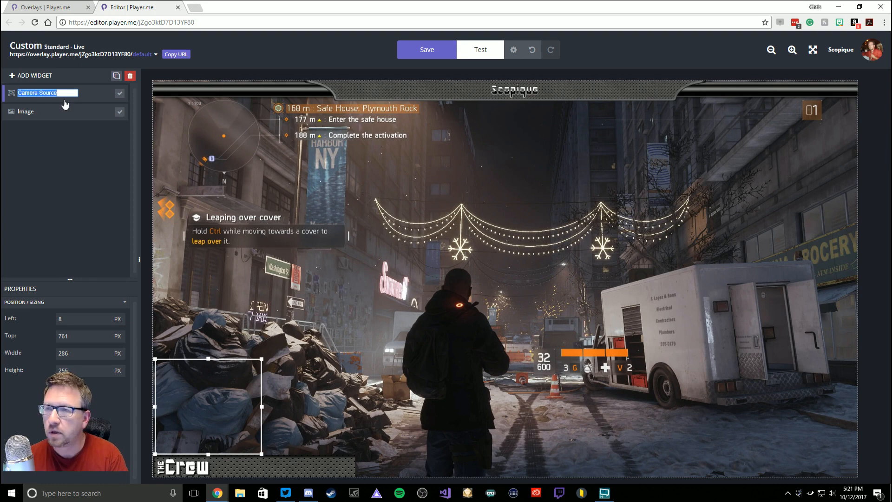
{"action": "type", "text": "am"}
{"action": "key", "text": "Return"}
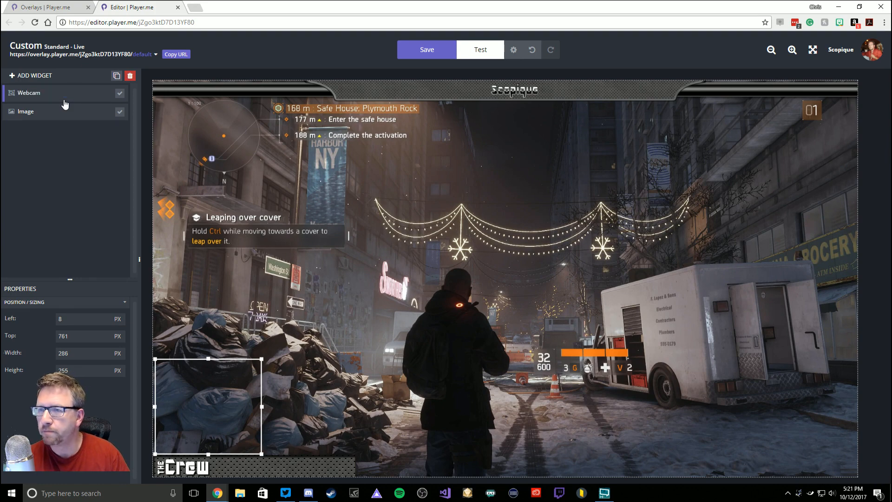
- Rename the Image widget as "Screen frame" and reselect the Webcam widget
{"action": "right_click", "coordinate": [25, 114]}
{"action": "left_click", "coordinate": [41, 124]}
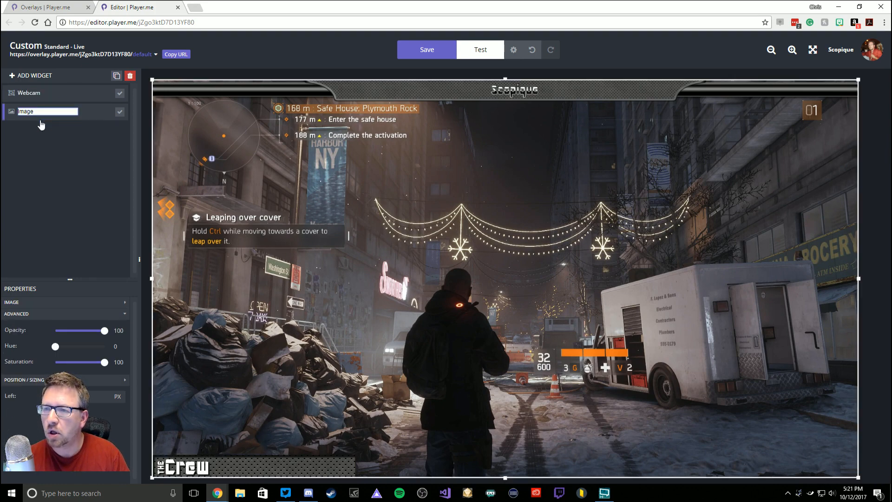
{"action": "type", "text": "Scree"}
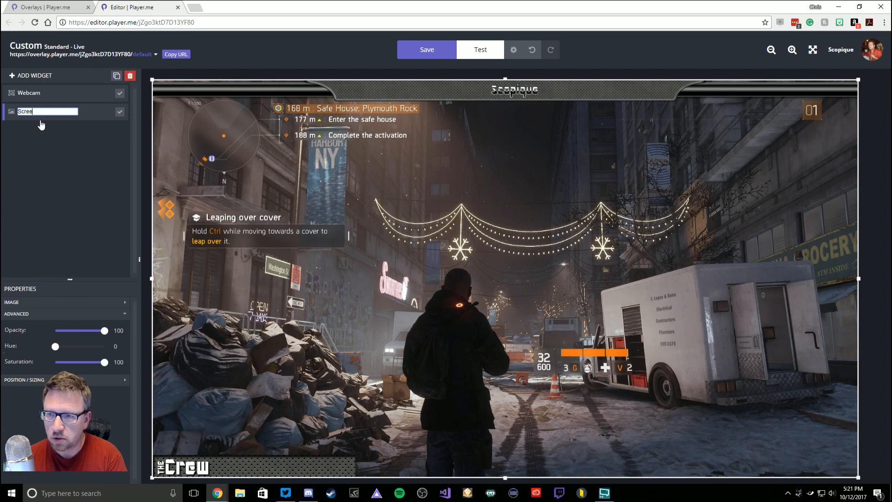
{"action": "type", "text": "n frame"}
{"action": "key", "text": "Return"}
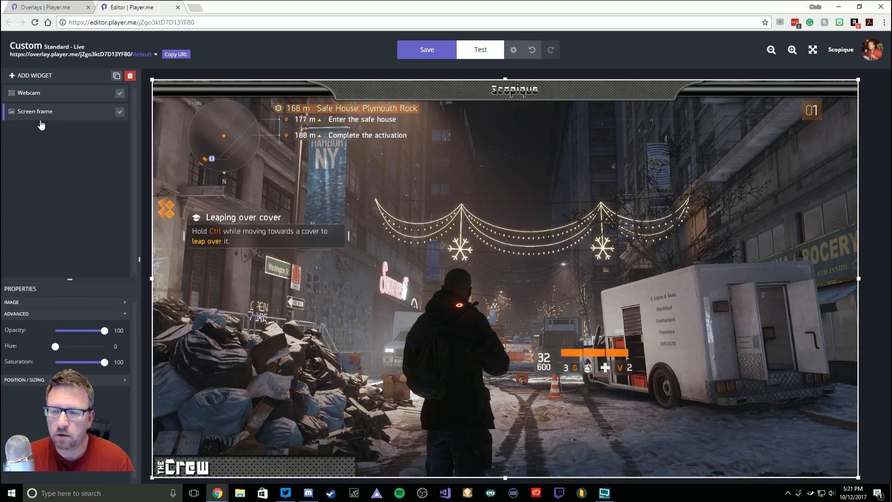
{"action": "left_click", "coordinate": [23, 315]}
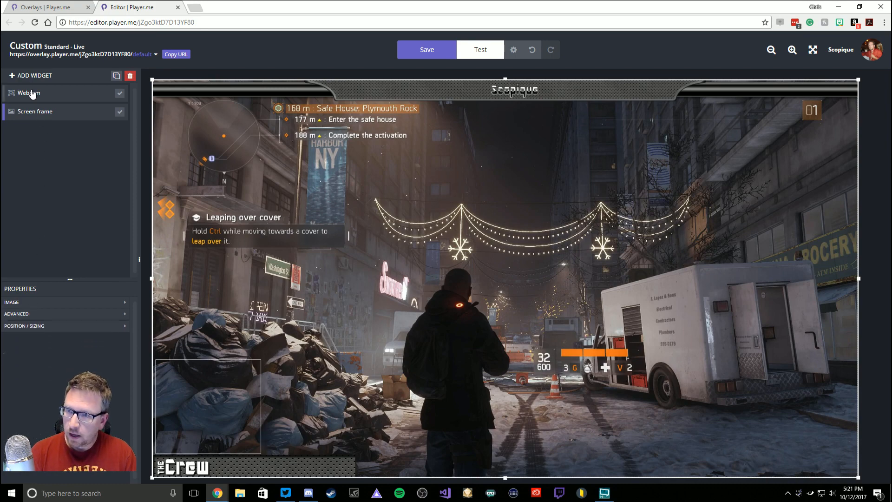
{"action": "left_click", "coordinate": [30, 93]}
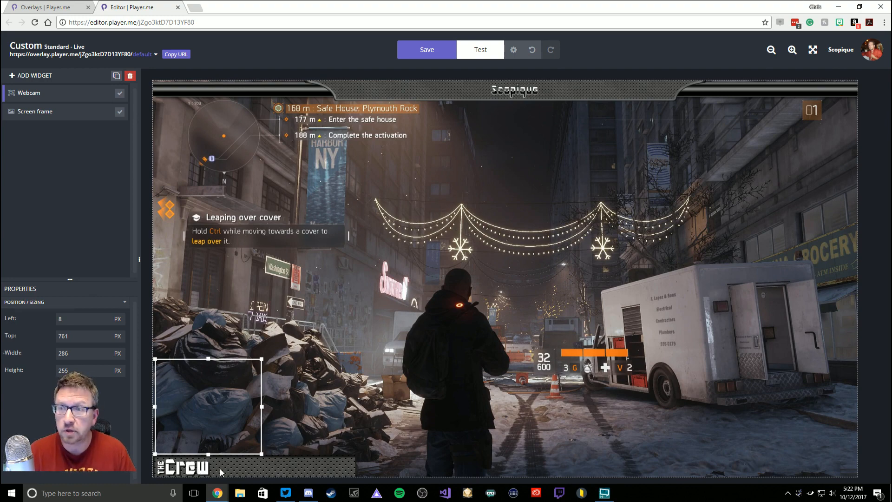
- Add a Follower Label widget and place it in the upper middle of the canvas, above the string lights
{"action": "left_click", "coordinate": [37, 77]}
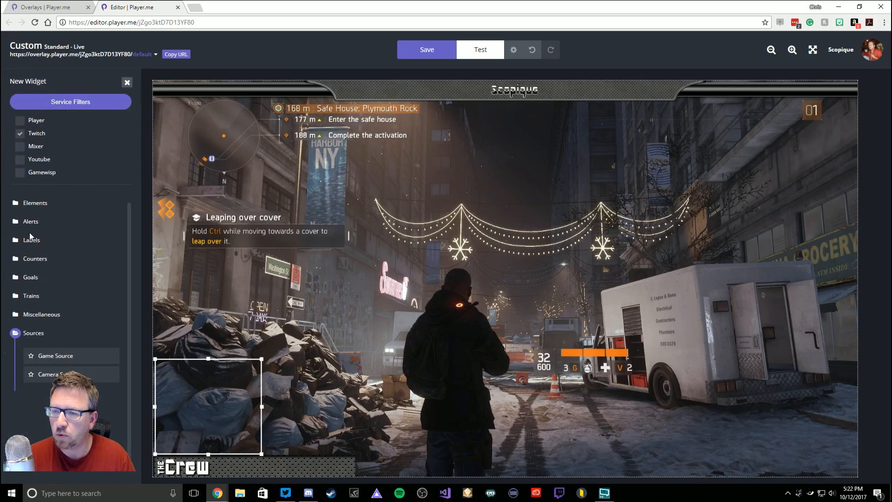
{"action": "left_click", "coordinate": [30, 237]}
{"action": "left_click", "coordinate": [50, 265]}
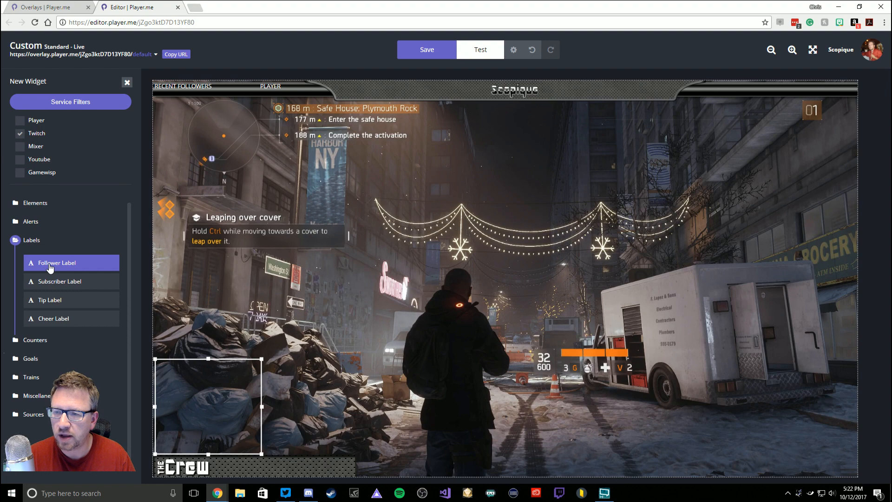
{"action": "left_click_drag", "start_coordinate": [189, 98], "coordinate": [432, 164]}
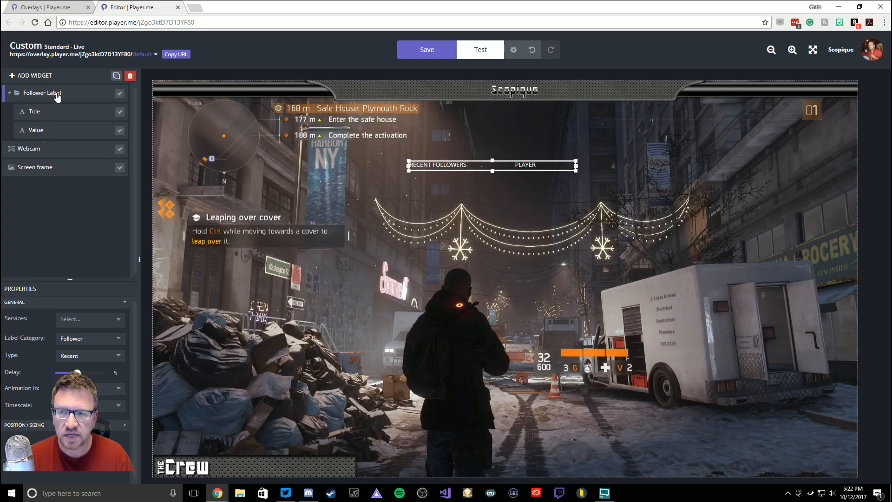
{"action": "left_click", "coordinate": [29, 75]}
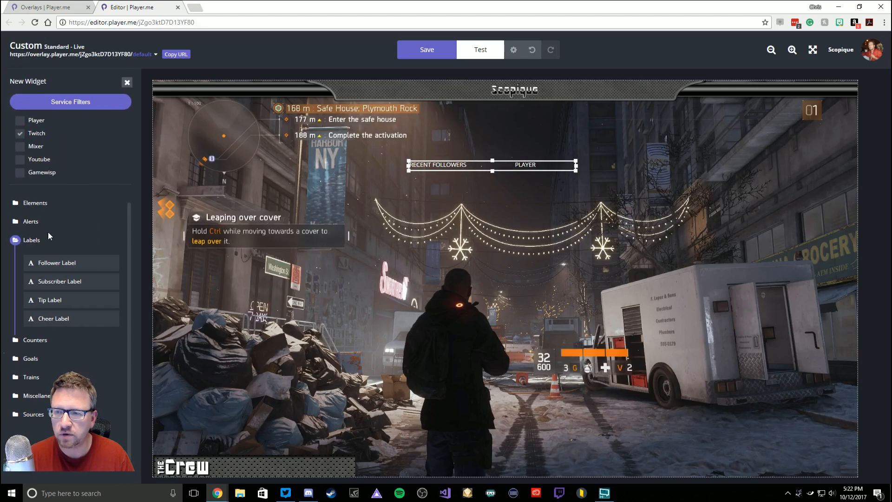
{"action": "left_click", "coordinate": [35, 203]}
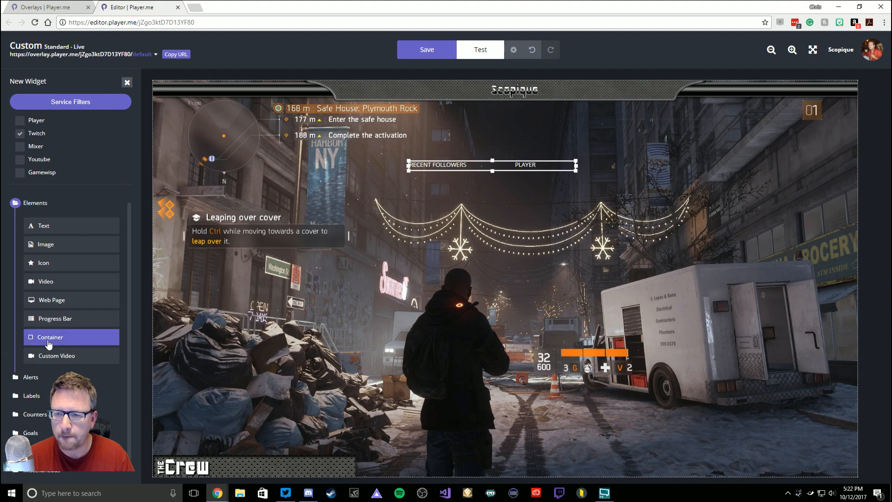
{"action": "left_click", "coordinate": [128, 83]}
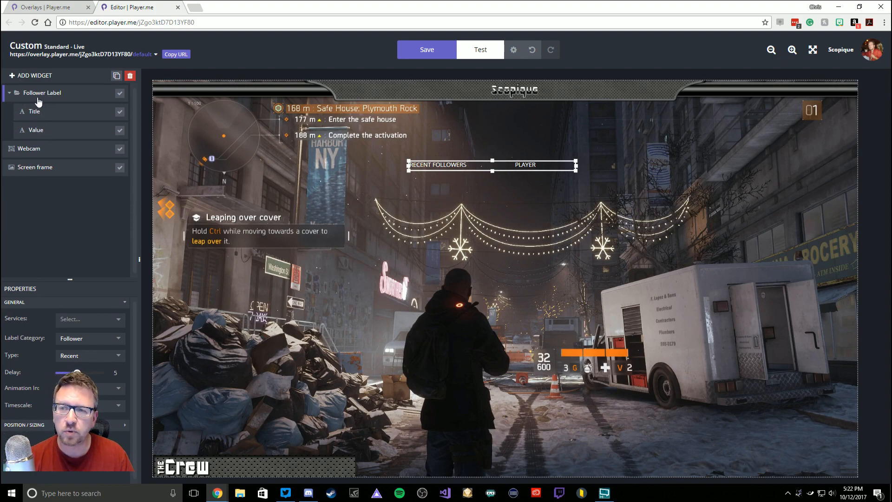
- Shift the Follower Label slightly down the canvas, extend its bounding box downward and reselect the whole label group
{"action": "mouse_move", "coordinate": [465, 167]}
{"action": "left_mouse_down"}
{"action": "mouse_move", "coordinate": [488, 198]}
{"action": "mouse_move", "coordinate": [477, 193]}
{"action": "mouse_move", "coordinate": [478, 177]}
{"action": "left_mouse_up"}
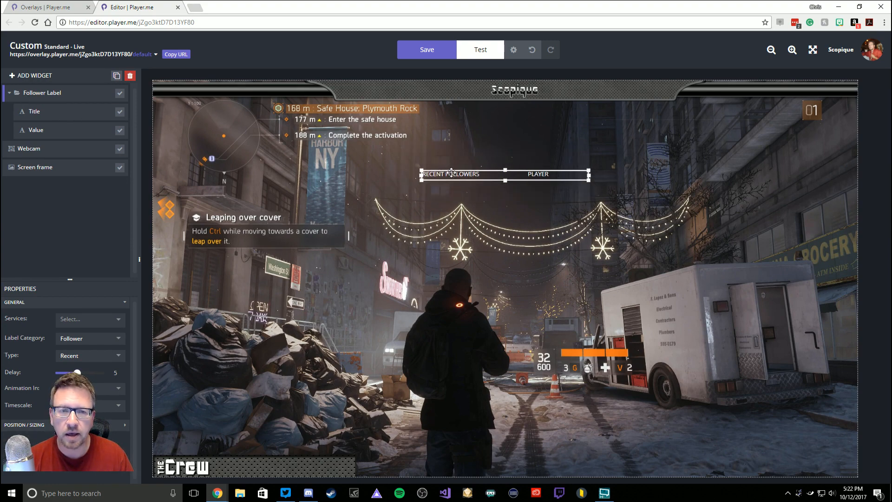
{"action": "left_click_drag", "start_coordinate": [510, 228], "coordinate": [510, 232]}
{"action": "left_click", "coordinate": [520, 240]}
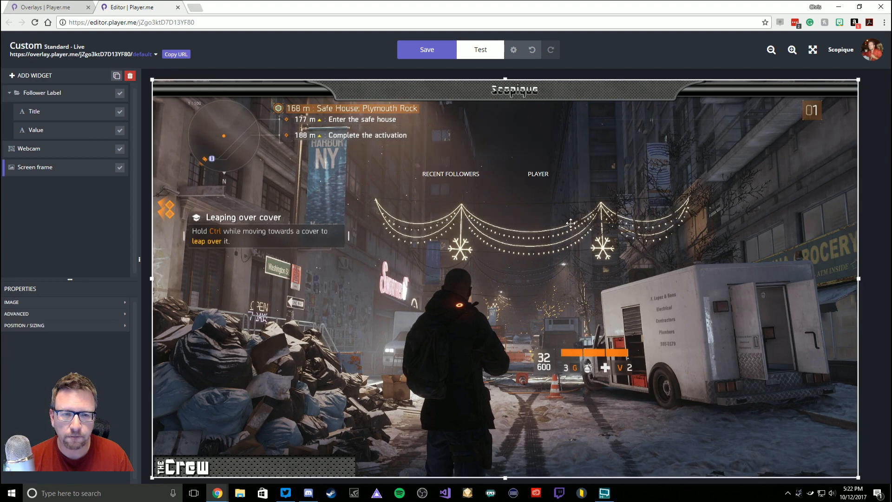
{"action": "left_click", "coordinate": [432, 173]}
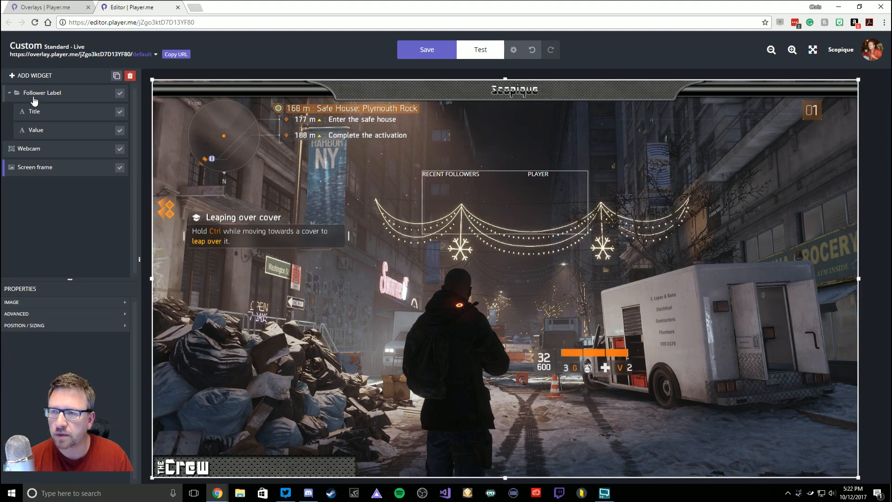
{"action": "left_click", "coordinate": [36, 94]}
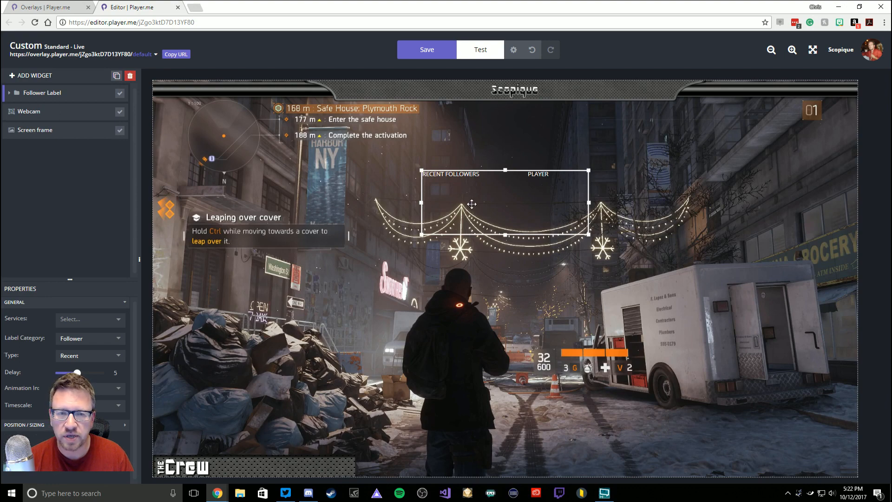
{"action": "left_click", "coordinate": [9, 94]}
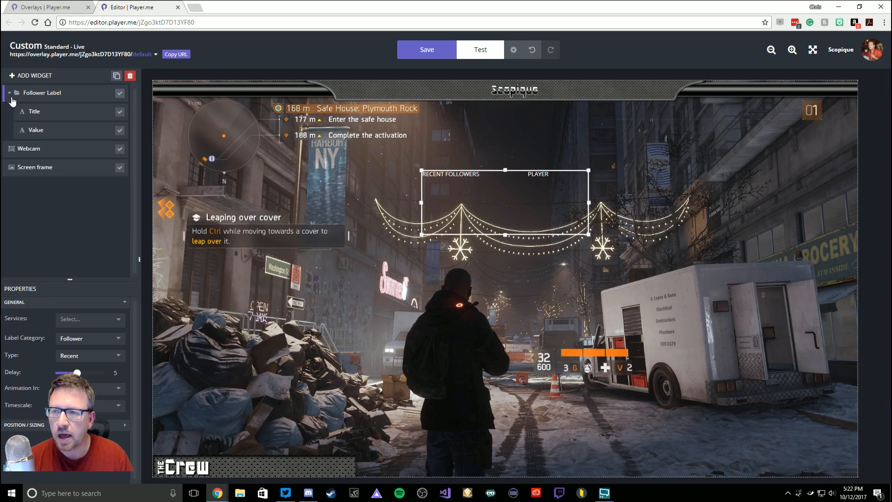
- Place the label's Value text directly beneath the Recent Followers title and widen the group's bounding box
{"action": "left_click", "coordinate": [36, 112]}
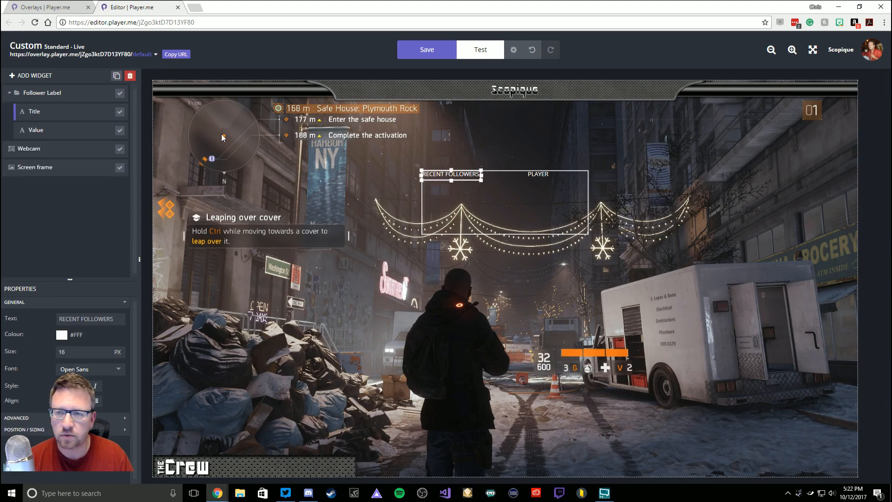
{"action": "left_click", "coordinate": [51, 134]}
{"action": "left_click_drag", "start_coordinate": [515, 172], "coordinate": [451, 182]}
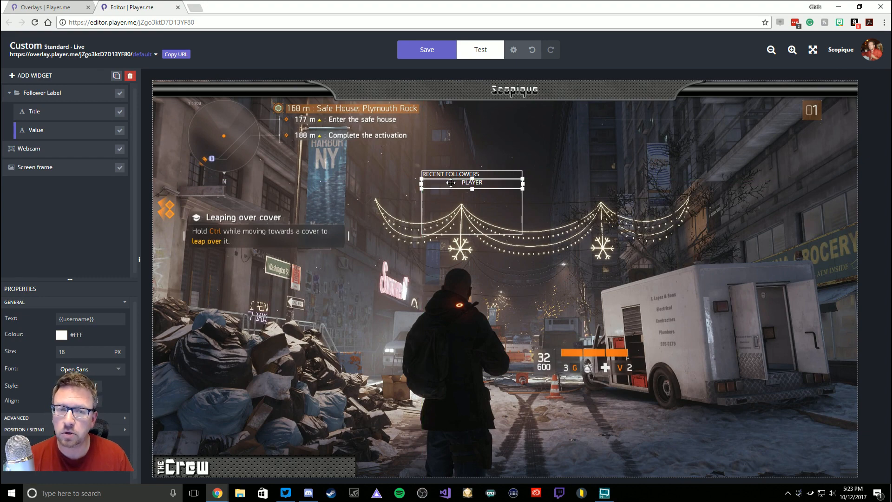
{"action": "left_click", "coordinate": [522, 210]}
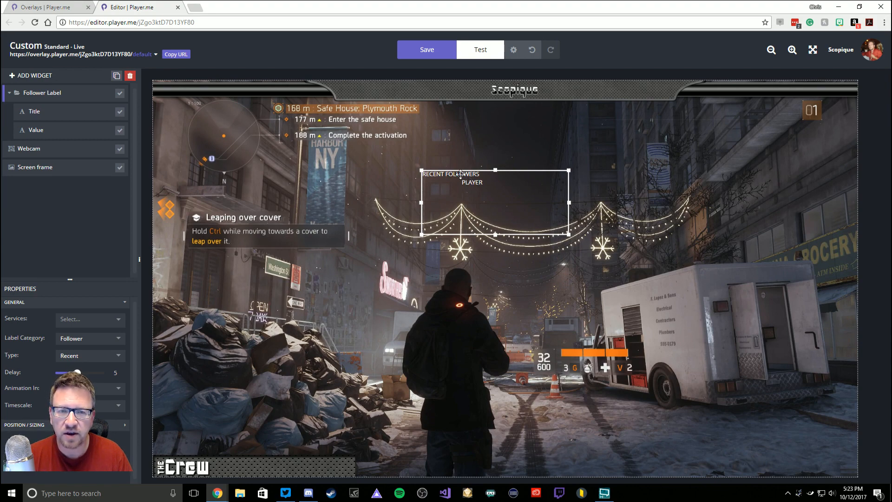
- Delete the Title from the Follower Label and move the remaining label onto the textured strip beside The Crew logo
{"action": "left_click", "coordinate": [73, 114]}
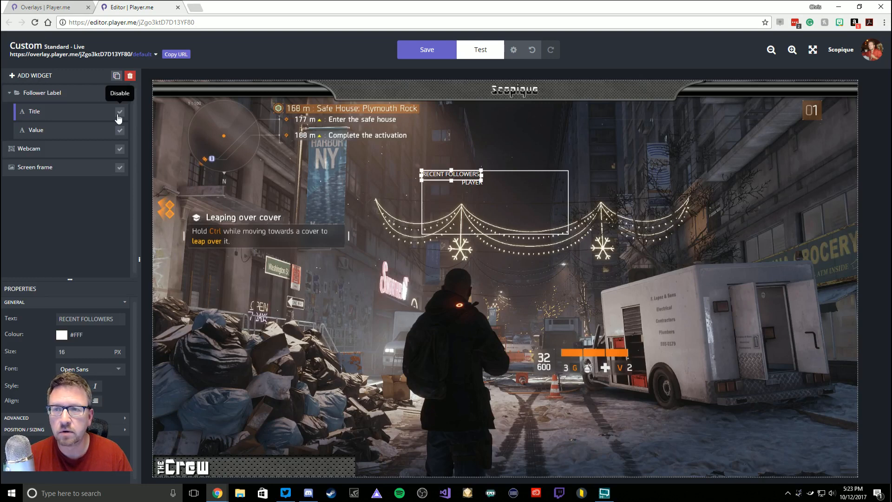
{"action": "left_click", "coordinate": [130, 76]}
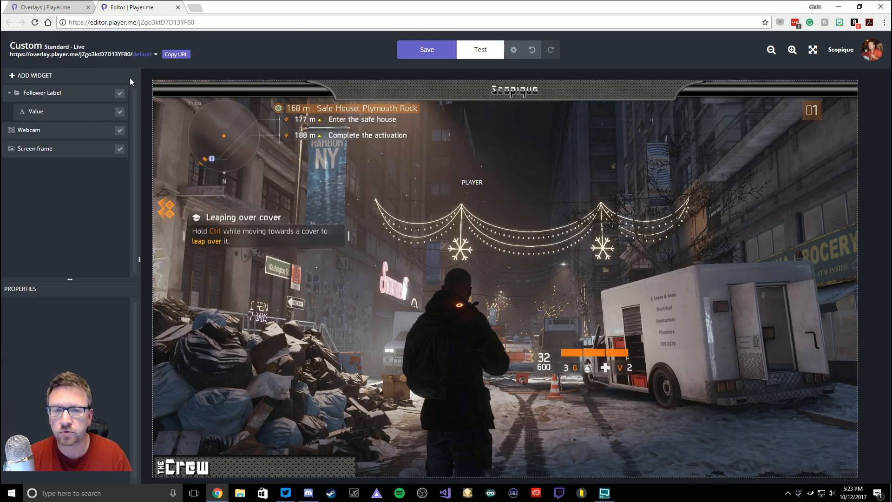
{"action": "left_click", "coordinate": [481, 182]}
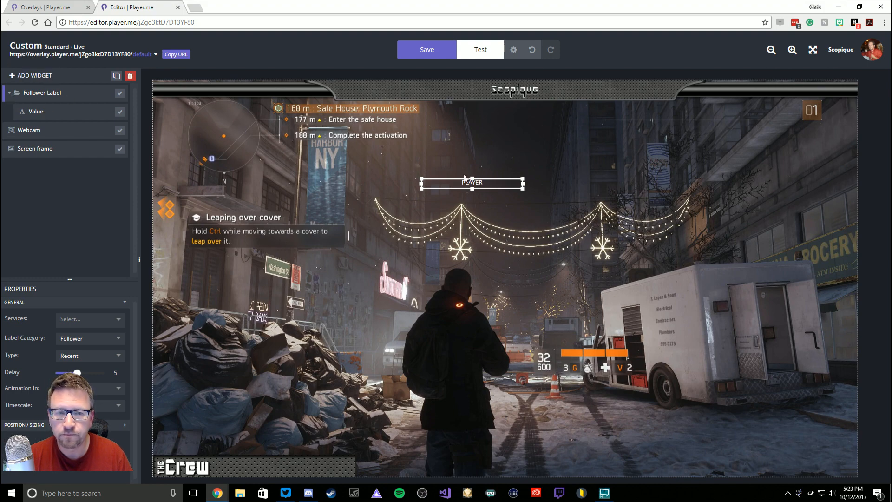
{"action": "left_click_drag", "start_coordinate": [472, 182], "coordinate": [294, 467]}
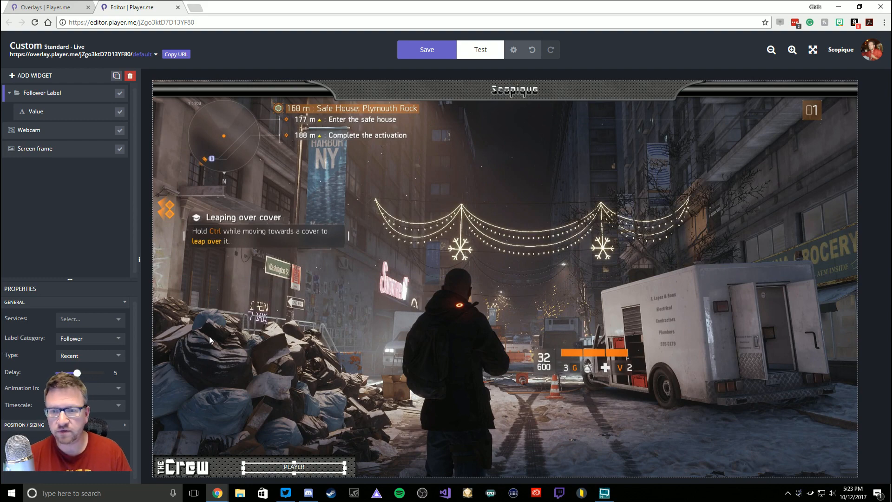
- Set the Follower Label's service to Twitch
{"action": "left_click", "coordinate": [89, 321]}
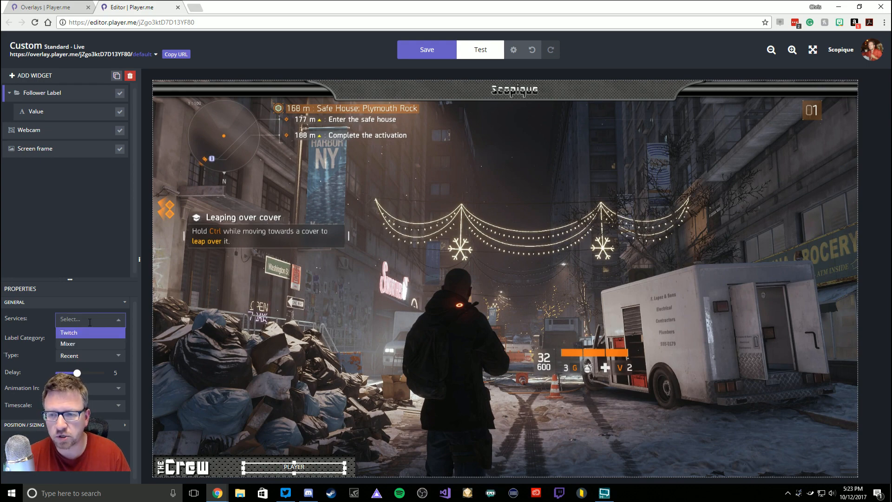
{"action": "left_click", "coordinate": [87, 332]}
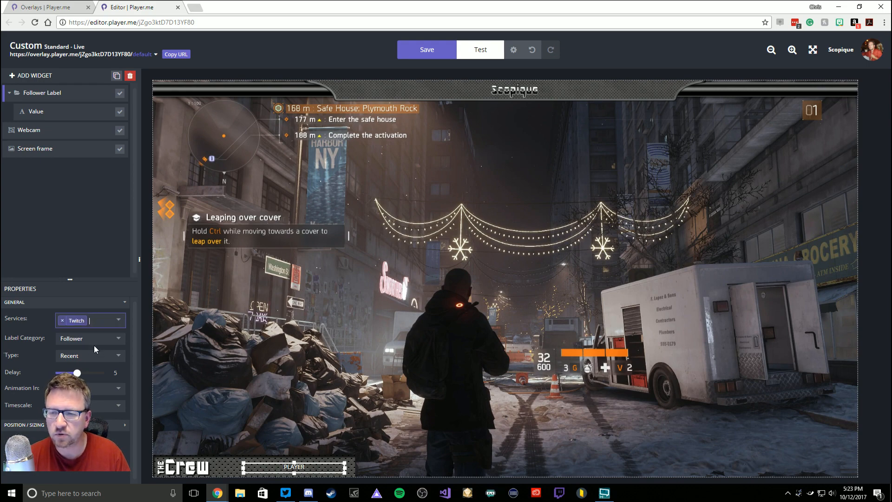
- Set the Follower Label's category to Follower and its type to Recent
{"action": "left_click", "coordinate": [93, 338]}
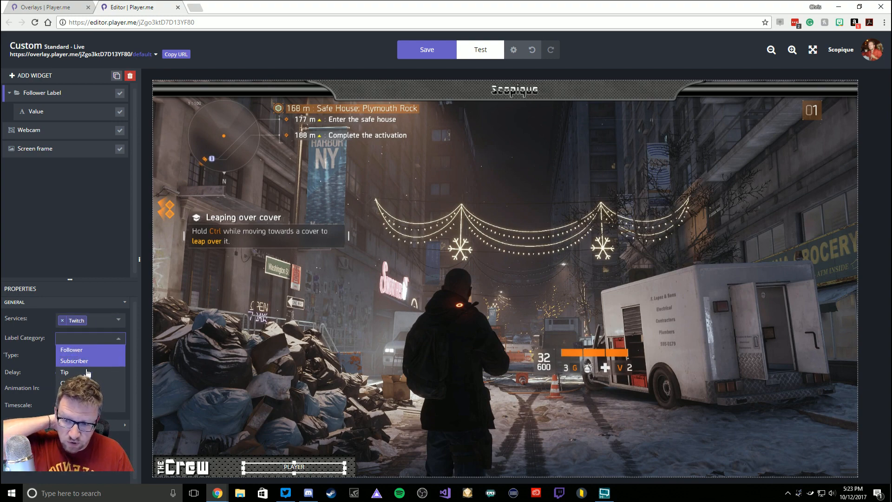
{"action": "left_click", "coordinate": [98, 350]}
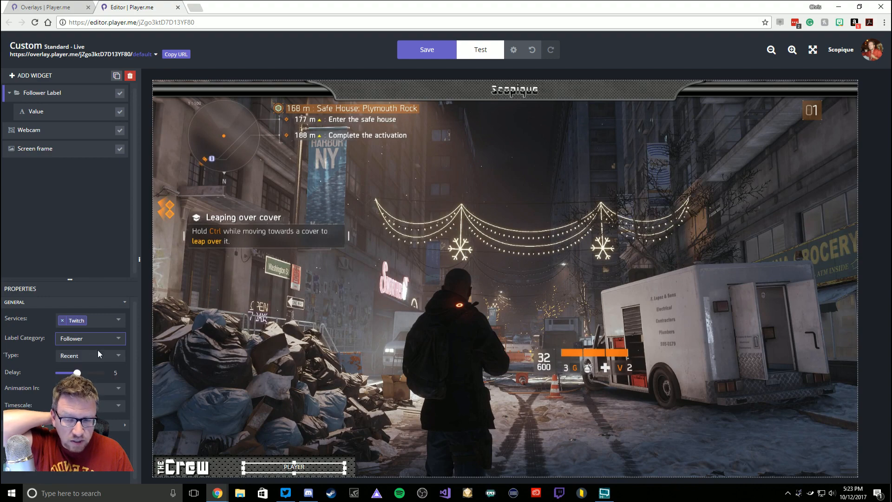
{"action": "left_click", "coordinate": [82, 357]}
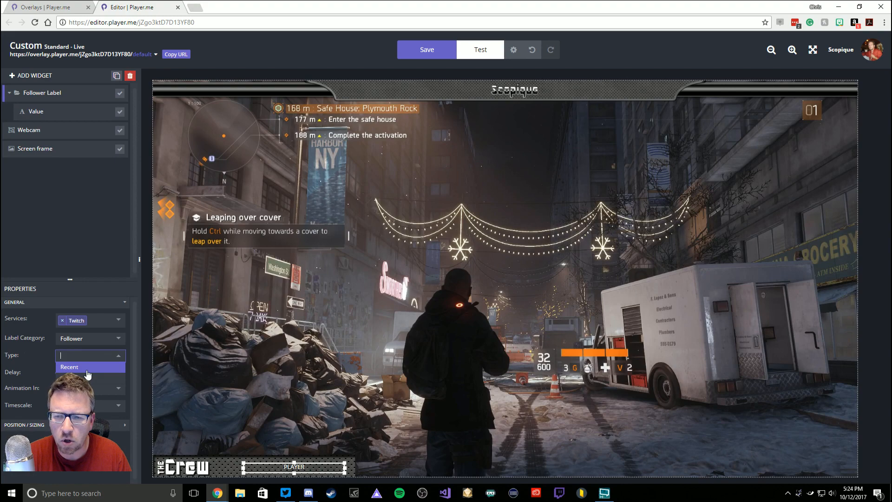
{"action": "left_click", "coordinate": [86, 371]}
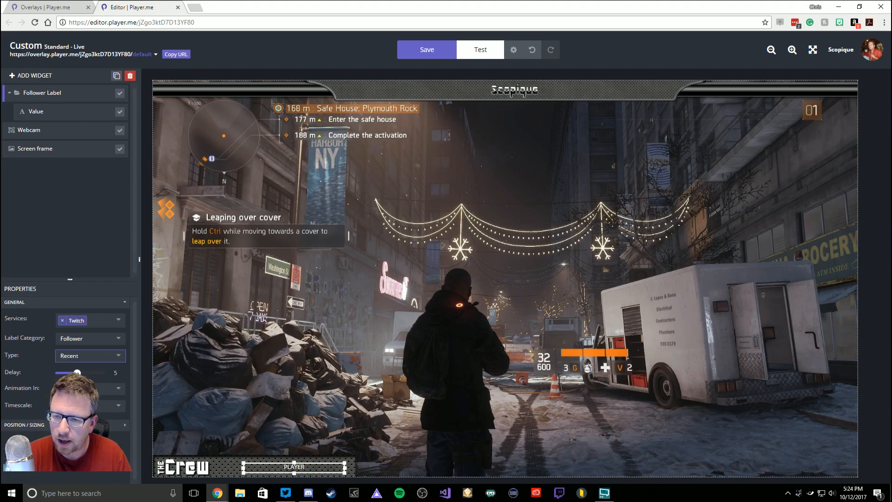
- Try the Follower Label's delay across its range and set it to 3
{"action": "left_click_drag", "start_coordinate": [77, 372], "coordinate": [60, 373]}
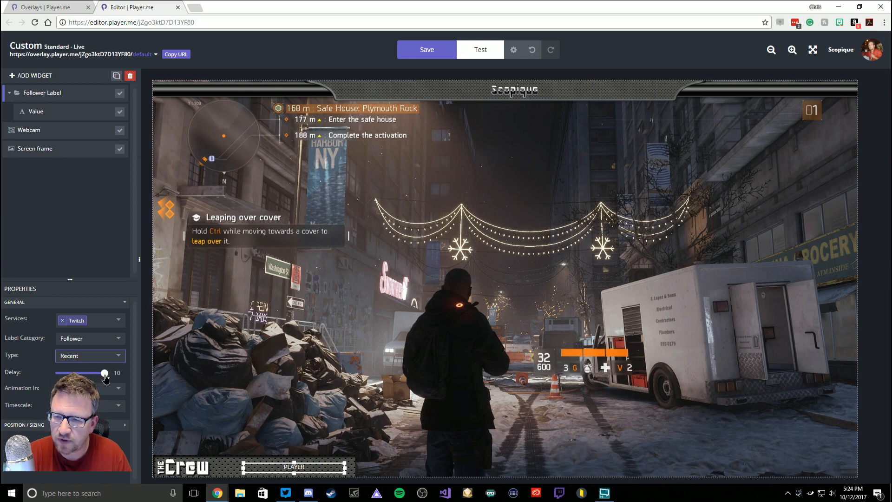
{"action": "left_click_drag", "start_coordinate": [54, 373], "coordinate": [99, 372]}
{"action": "left_click", "coordinate": [118, 390]}
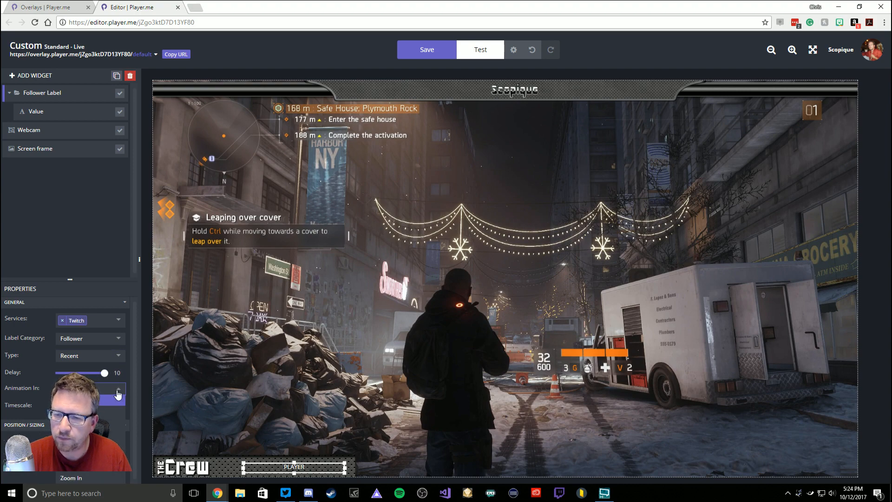
{"action": "left_click_drag", "start_coordinate": [104, 372], "coordinate": [83, 373]}
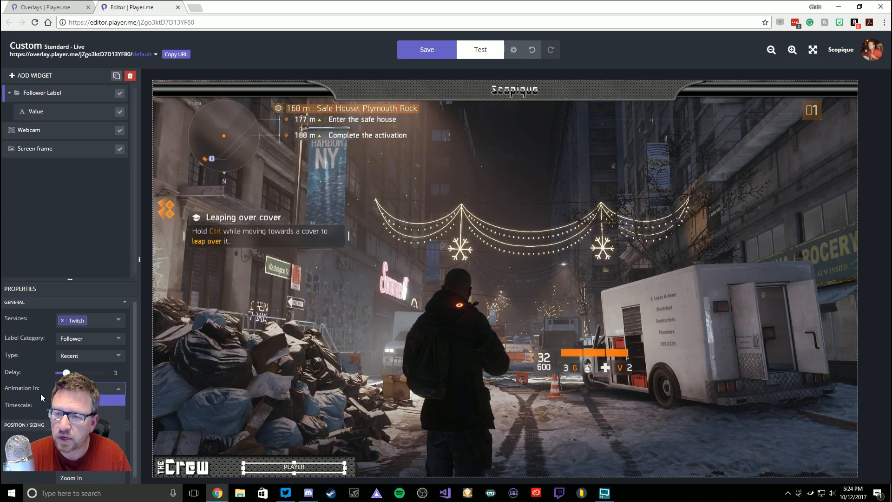
- Choose Roll In as the Follower Label's entrance animation and pick an option for its timescale
{"action": "scroll", "coordinate": [99, 416], "scroll_direction": "down", "scroll_amount": 2}
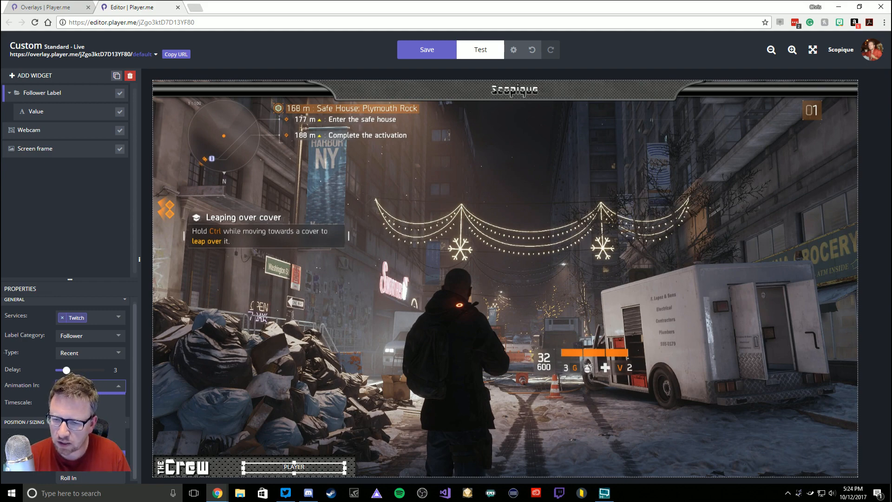
{"action": "left_click", "coordinate": [89, 474]}
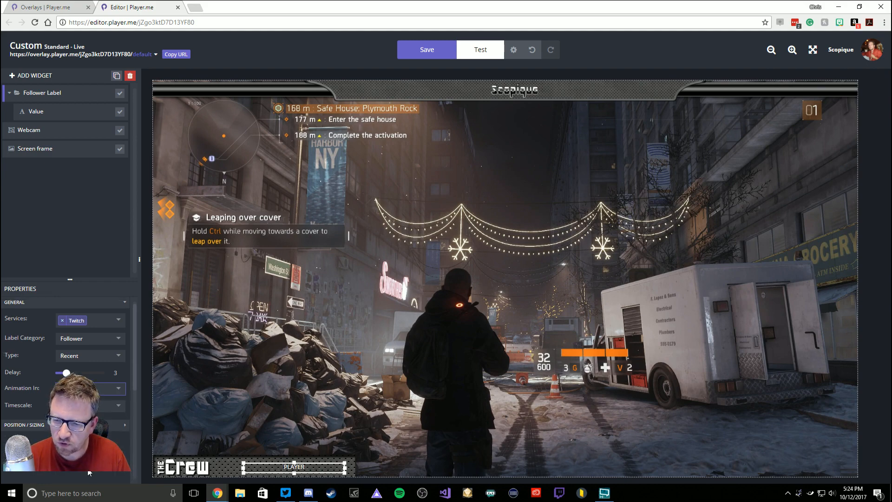
{"action": "left_click", "coordinate": [89, 406]}
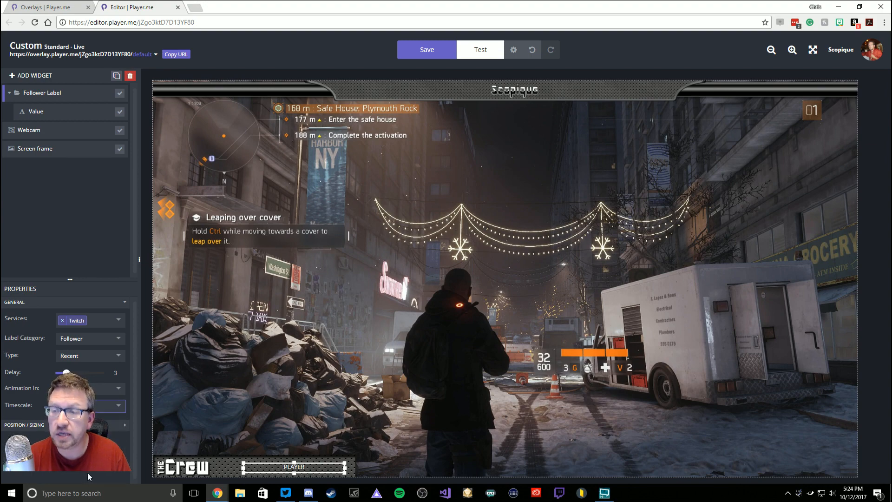
{"action": "left_click", "coordinate": [88, 472]}
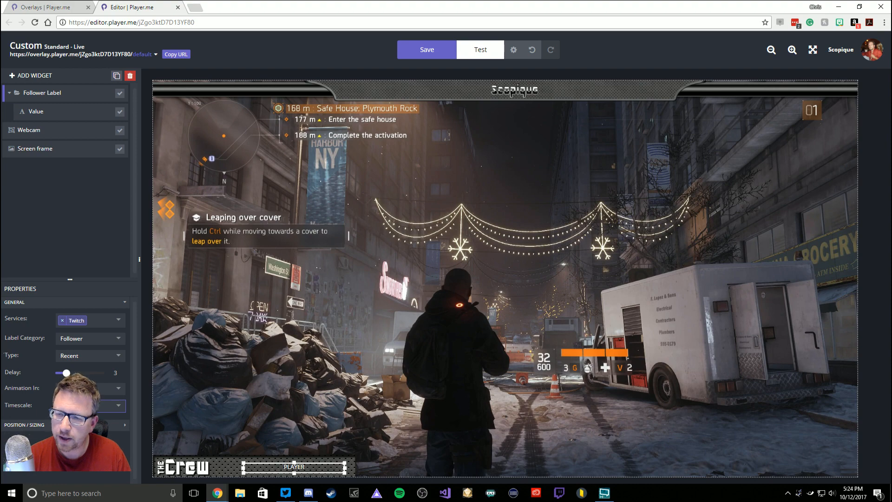
- Show the Follower Label's position and sizing properties, and select its Value text for editing
{"action": "left_click", "coordinate": [49, 423]}
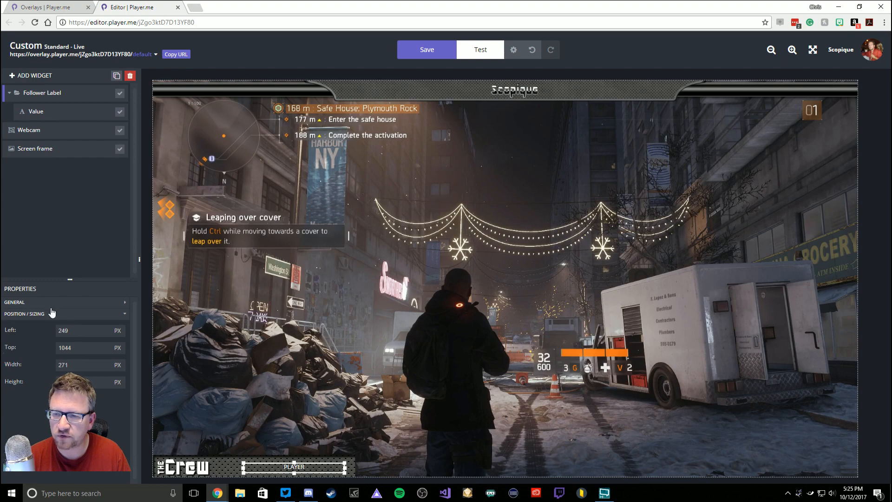
{"action": "left_click", "coordinate": [53, 112]}
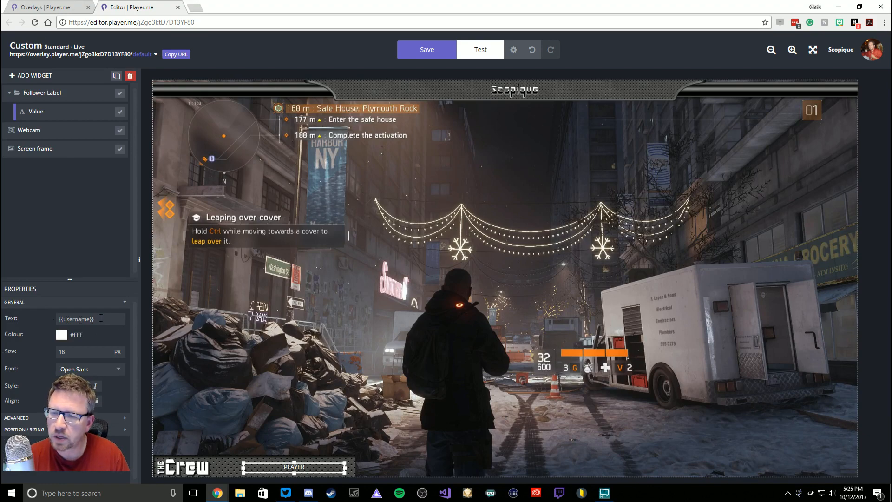
{"action": "left_click", "coordinate": [67, 334]}
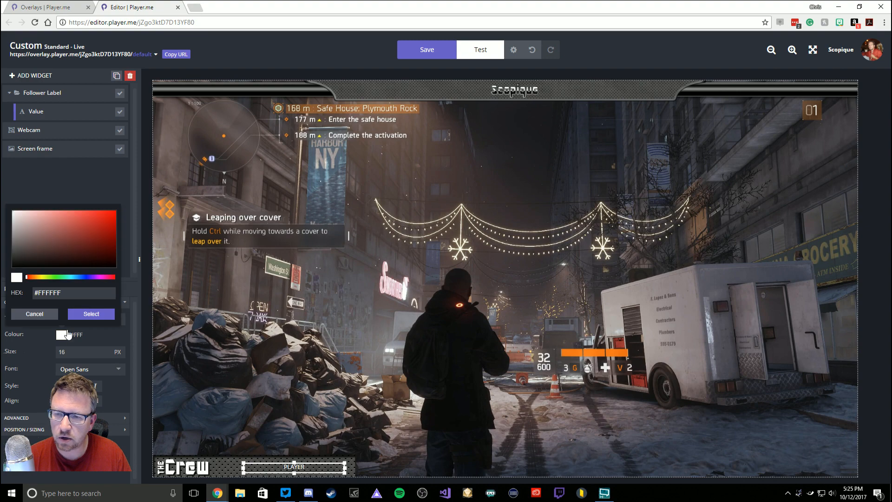
{"action": "mouse_move", "coordinate": [90, 246]}
{"action": "left_mouse_down"}
{"action": "mouse_move", "coordinate": [116, 211]}
{"action": "mouse_move", "coordinate": [19, 221]}
{"action": "mouse_move", "coordinate": [13, 213]}
{"action": "left_mouse_up"}
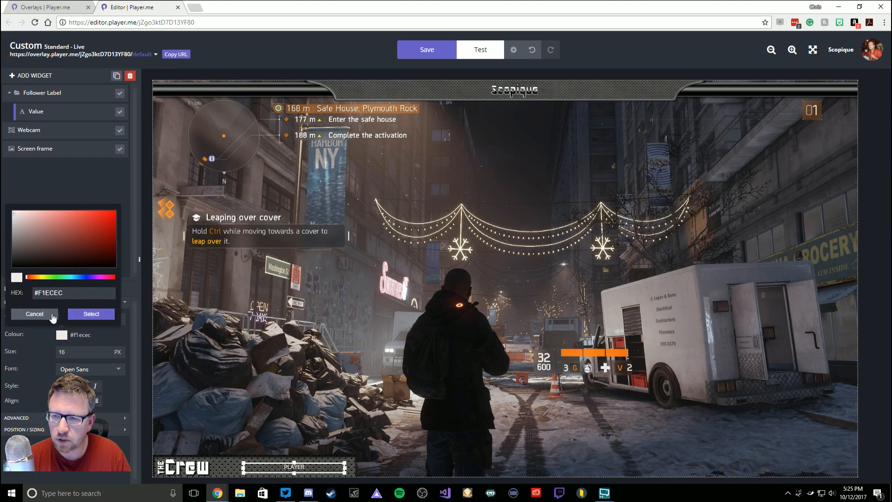
{"action": "left_click", "coordinate": [91, 314]}
- Set the Follower Label's Value text to size 32 px in the Sarpanch SemiBold font
{"action": "left_click_drag", "start_coordinate": [67, 352], "coordinate": [53, 352]}
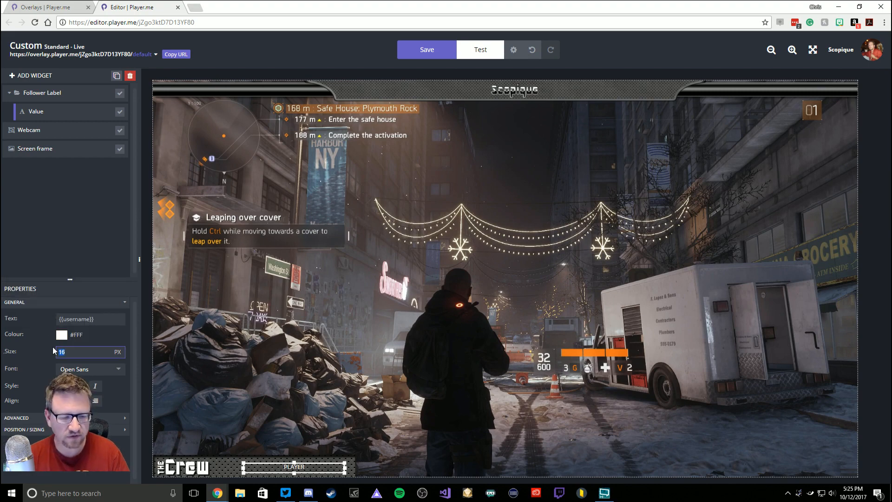
{"action": "type", "text": "32"}
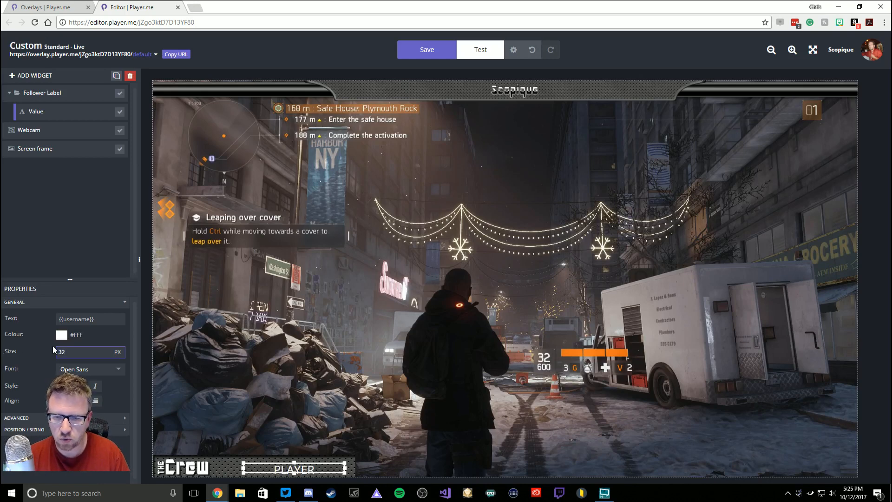
{"action": "left_click", "coordinate": [89, 369]}
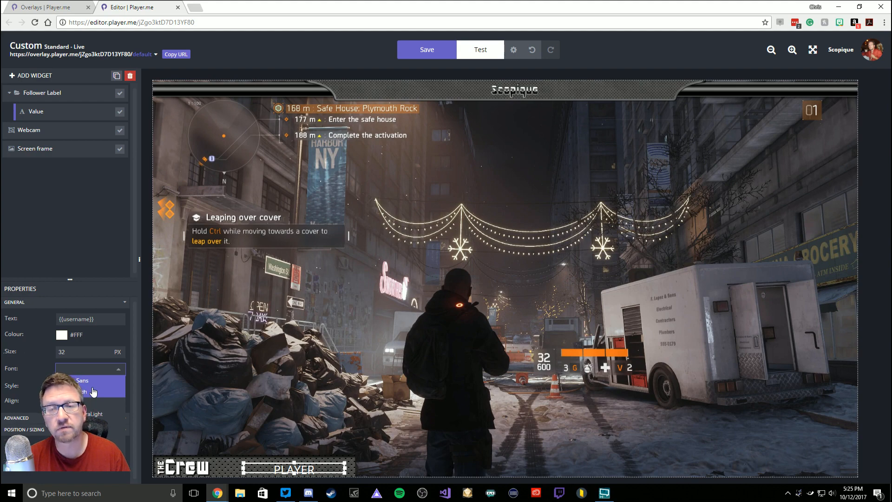
{"action": "scroll", "coordinate": [98, 408], "scroll_direction": "down", "scroll_amount": 3}
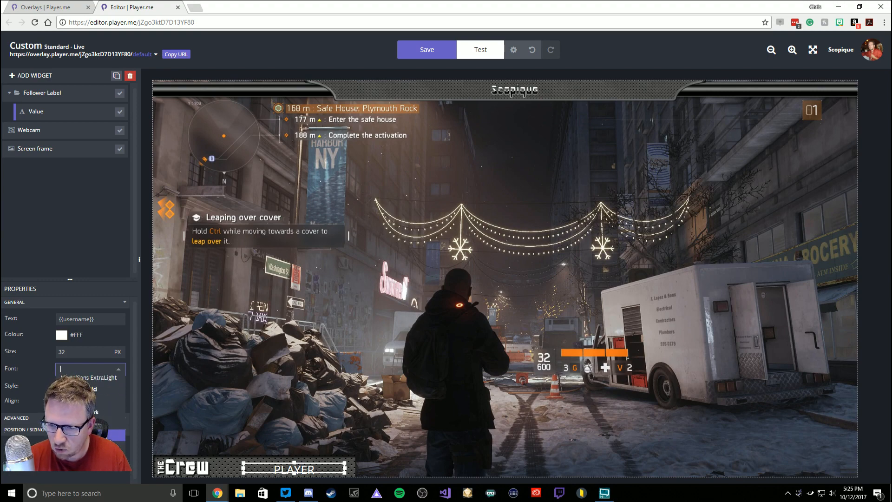
{"action": "left_click", "coordinate": [109, 432]}
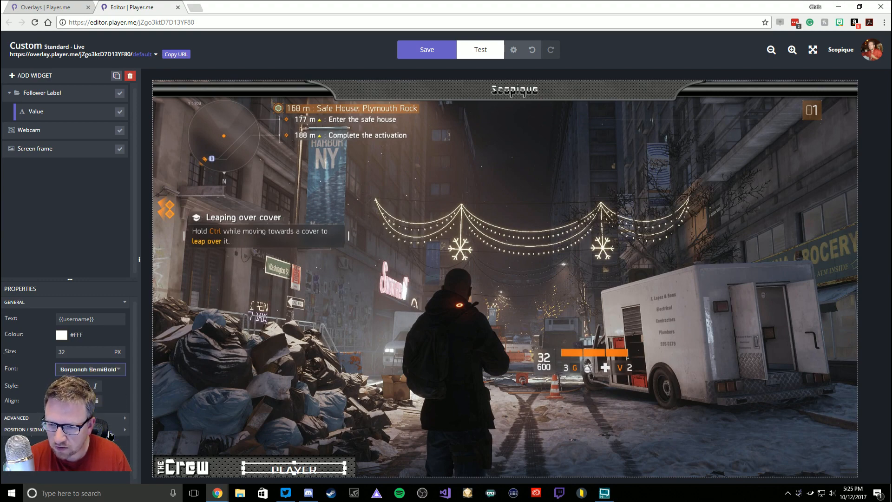
- Widen the Value text's bounding box to span the textured strip beside The Crew logo
{"action": "left_click_drag", "start_coordinate": [309, 470], "coordinate": [344, 469]}
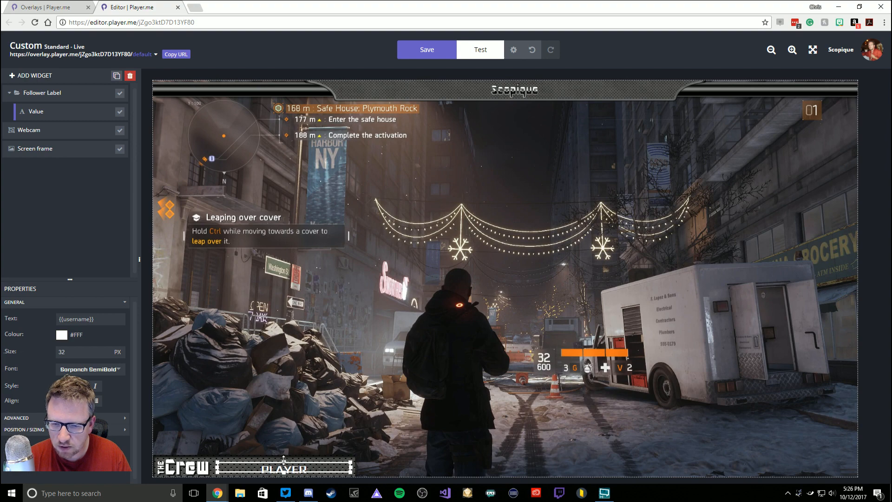
- Fit the follower name label inside the bar beside The Crew logo and set its opacity to 100
{"action": "left_click_drag", "start_coordinate": [284, 460], "coordinate": [282, 467]}
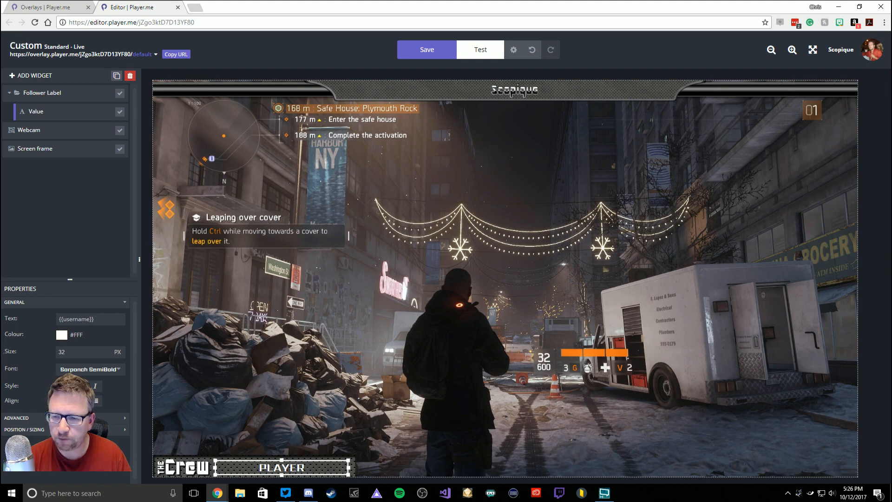
{"action": "left_click", "coordinate": [28, 418]}
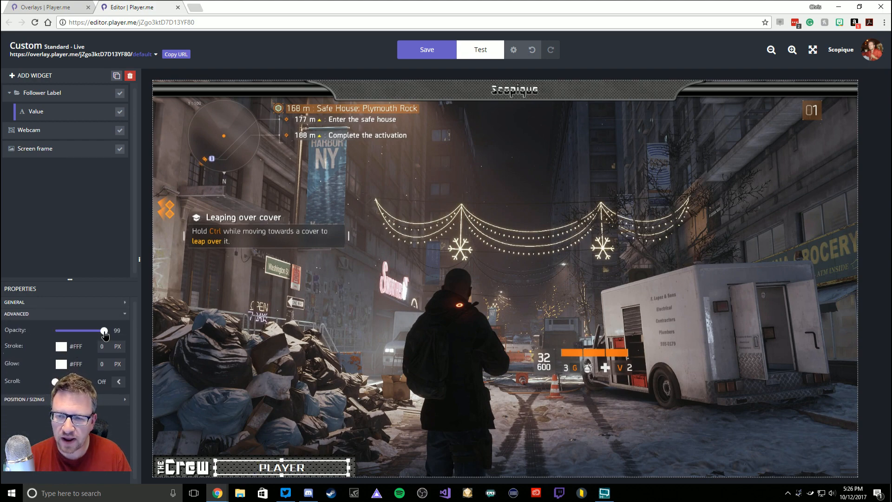
{"action": "mouse_move", "coordinate": [105, 333]}
{"action": "left_mouse_down"}
{"action": "mouse_move", "coordinate": [70, 332]}
{"action": "mouse_move", "coordinate": [106, 331]}
{"action": "left_mouse_up"}
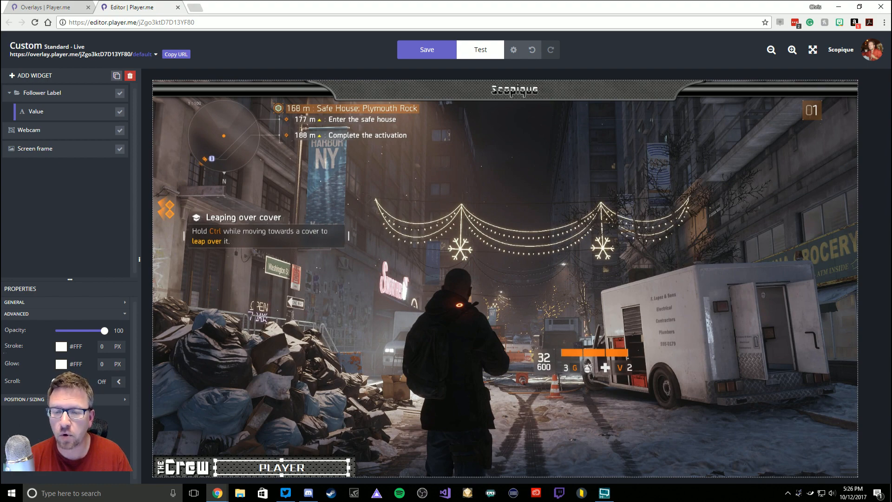
{"action": "left_click_drag", "start_coordinate": [55, 382], "coordinate": [68, 381]}
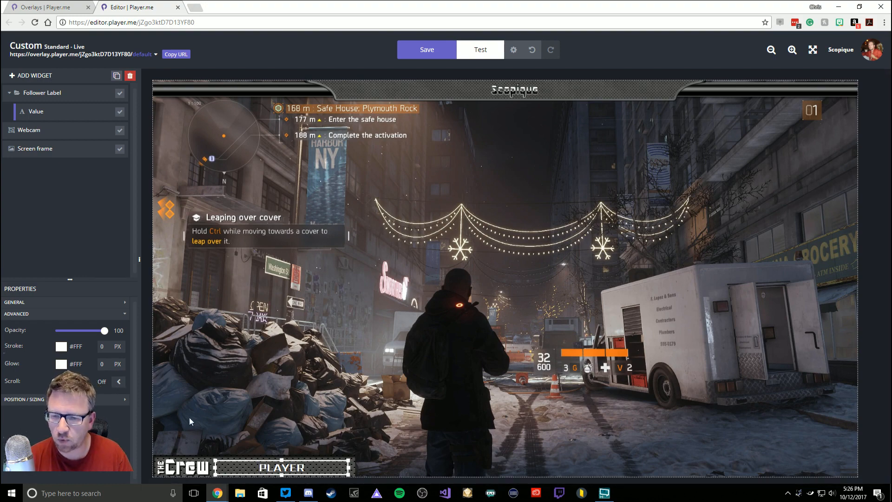
{"action": "left_click", "coordinate": [42, 399]}
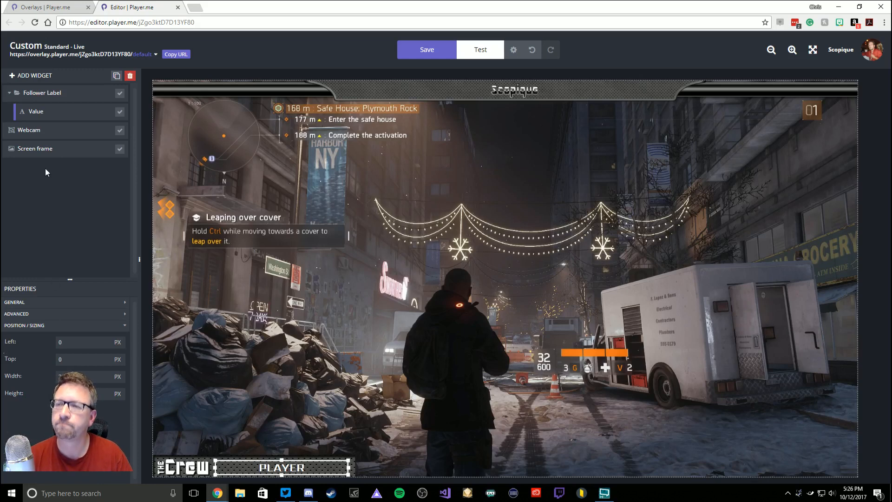
- Rename the Follower Label group as Recent Follower
{"action": "left_click", "coordinate": [45, 94]}
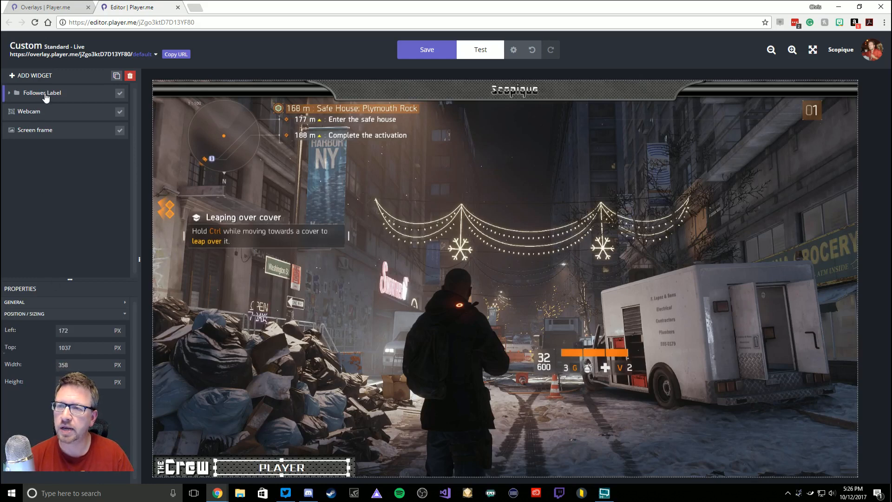
{"action": "right_click", "coordinate": [45, 95]}
{"action": "left_click", "coordinate": [70, 101]}
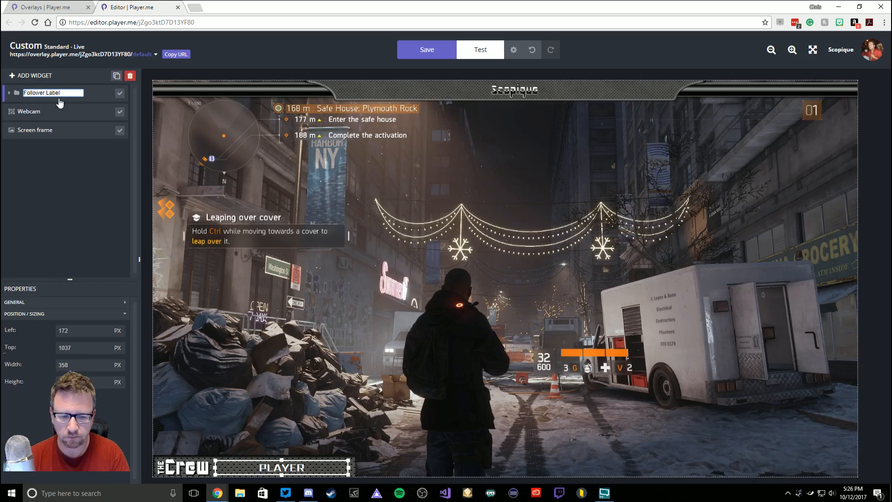
{"action": "type", "text": "Rece"}
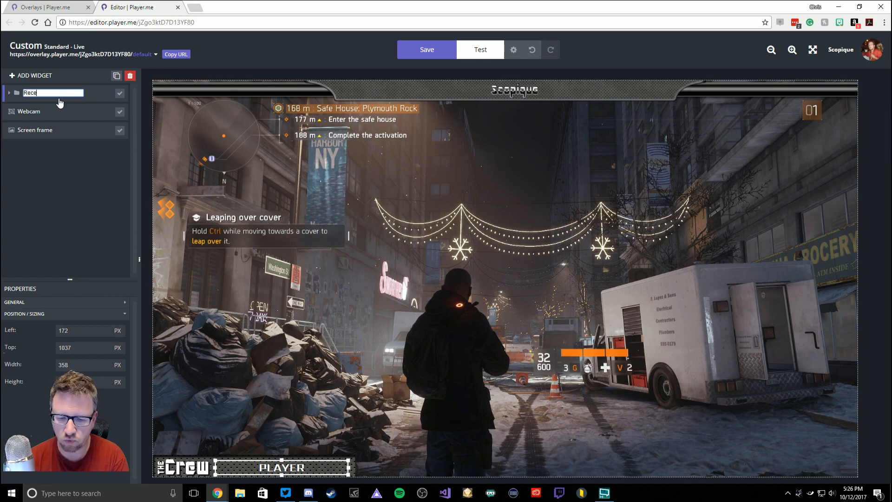
{"action": "type", "text": "nt Follower"}
{"action": "key", "text": "Return"}
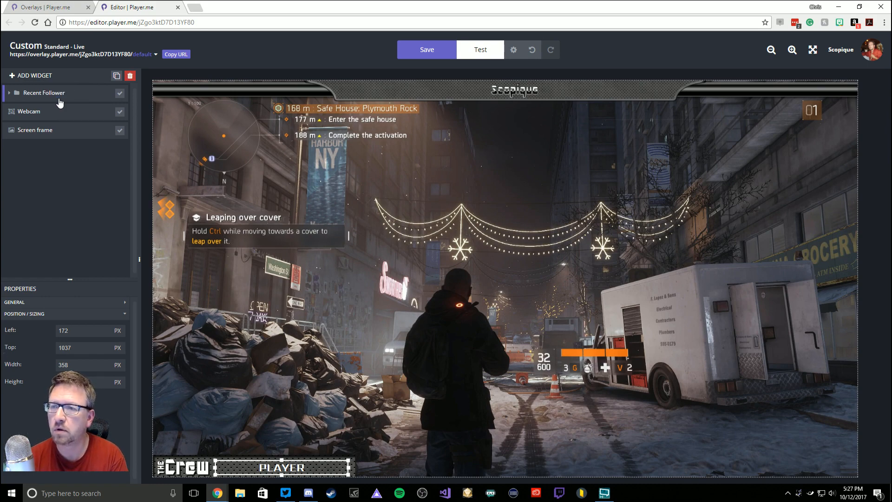
- Save the overlay and preview it in test mode, moving the event controls clear of the follower label before returning to the editor
{"action": "left_click", "coordinate": [434, 54]}
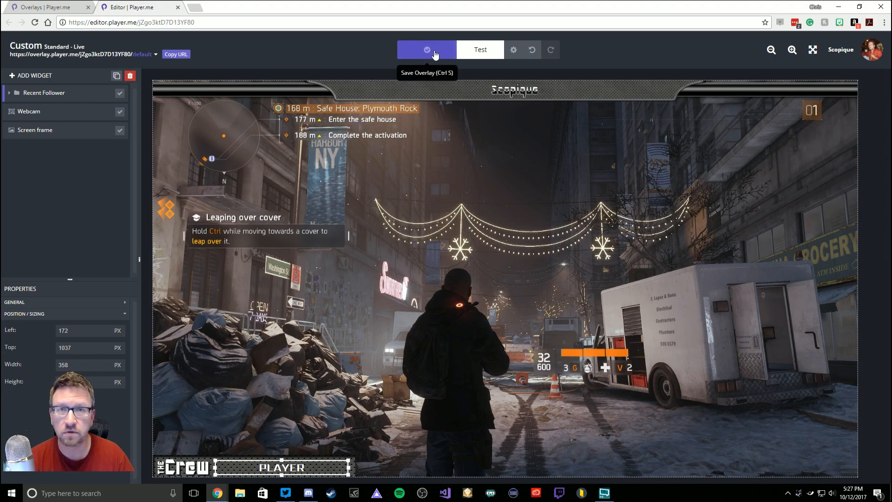
{"action": "left_click", "coordinate": [485, 51]}
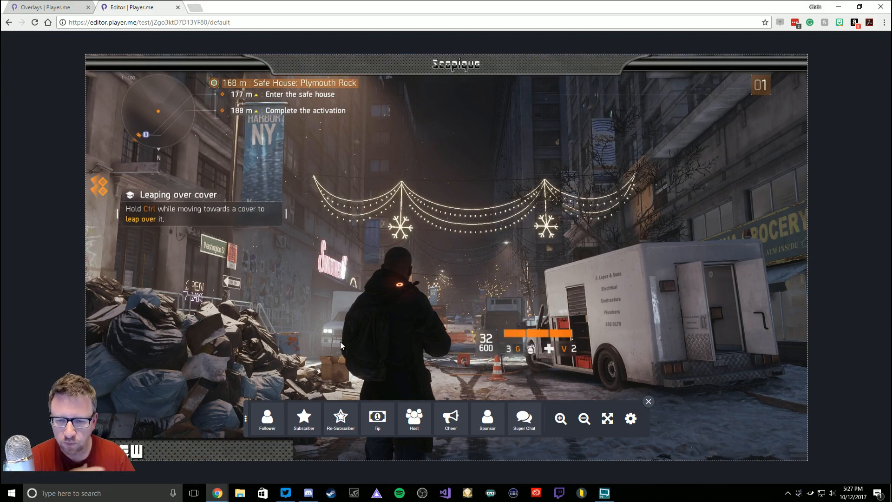
{"action": "left_click_drag", "start_coordinate": [247, 416], "coordinate": [361, 188]}
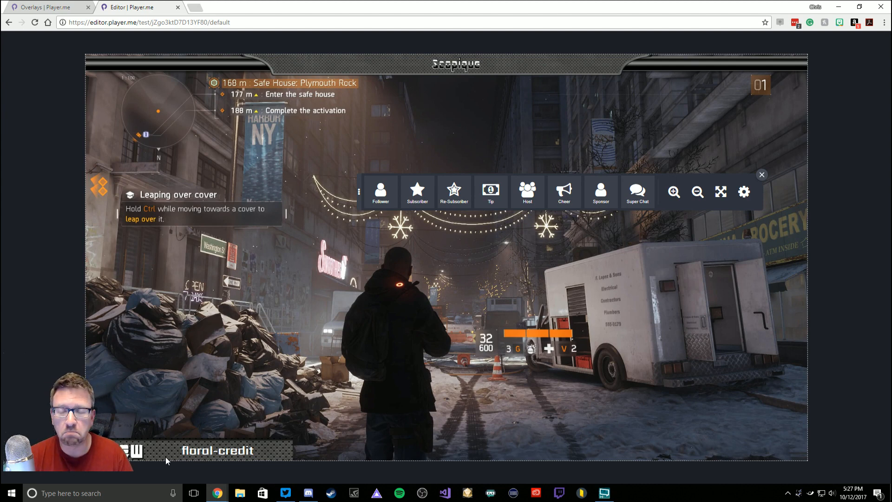
{"action": "left_click", "coordinate": [761, 175]}
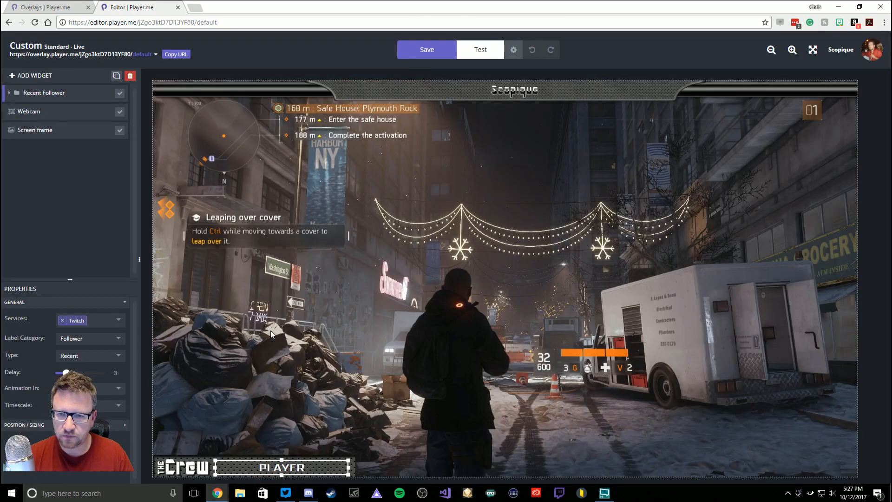
- Add a Host Alert widget, place it near the upper centre of the overlay and extend its box downward
{"action": "left_click", "coordinate": [46, 78]}
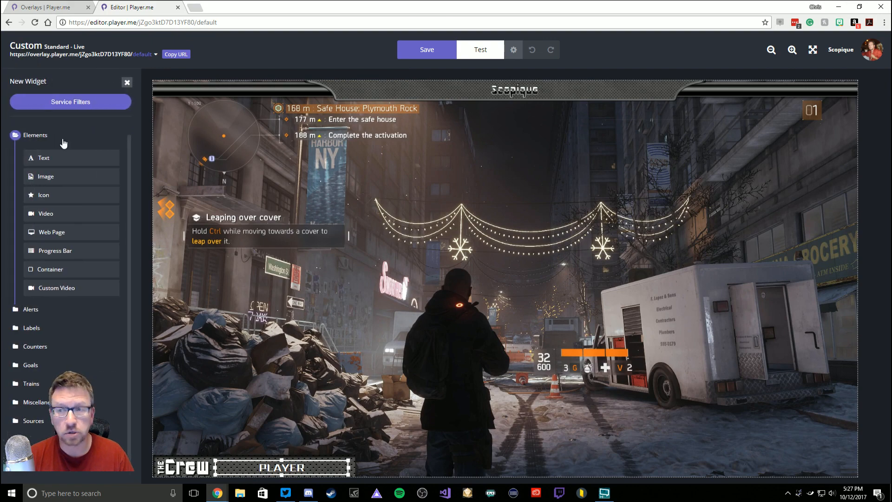
{"action": "left_click", "coordinate": [38, 139]}
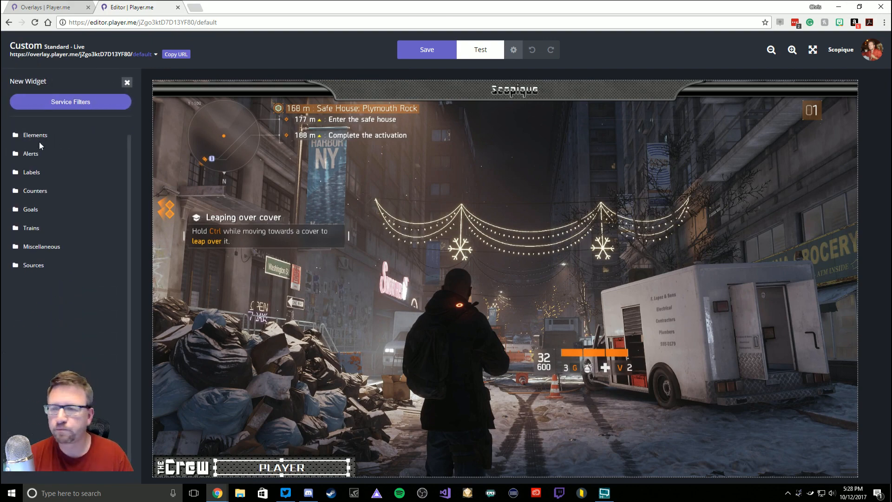
{"action": "left_click", "coordinate": [36, 158]}
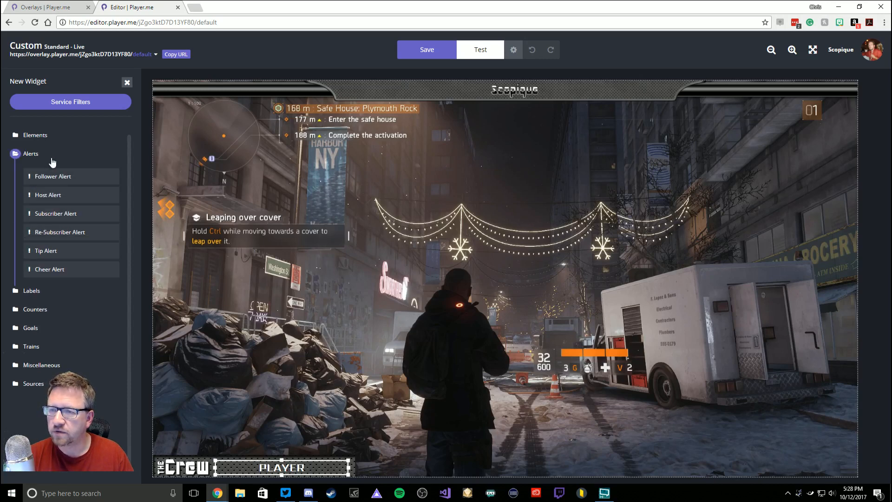
{"action": "left_click", "coordinate": [42, 196]}
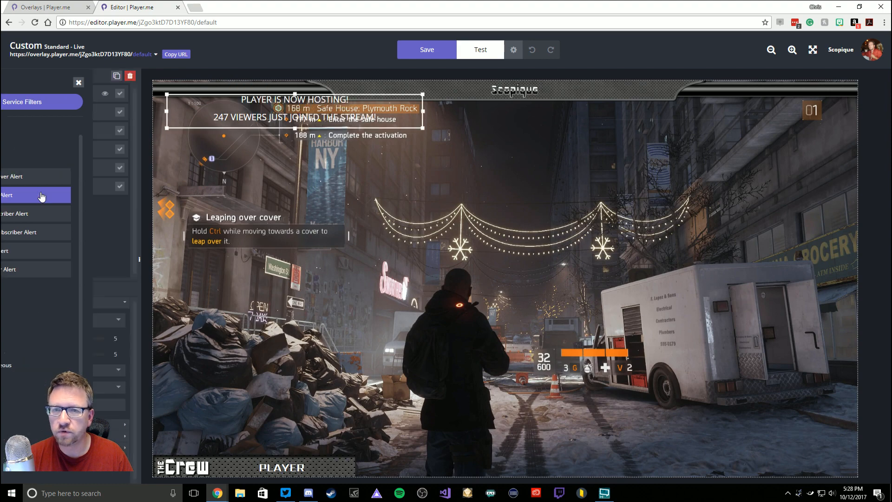
{"action": "left_click_drag", "start_coordinate": [277, 108], "coordinate": [487, 117]}
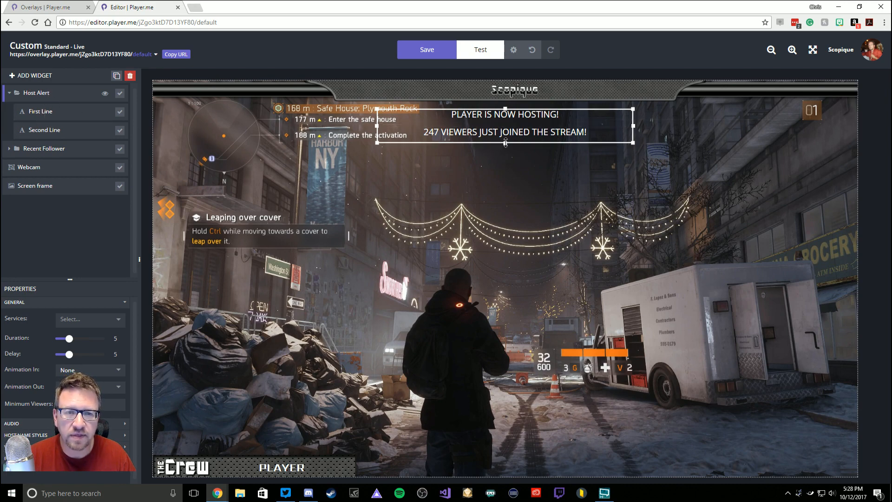
{"action": "left_click_drag", "start_coordinate": [506, 142], "coordinate": [502, 278]}
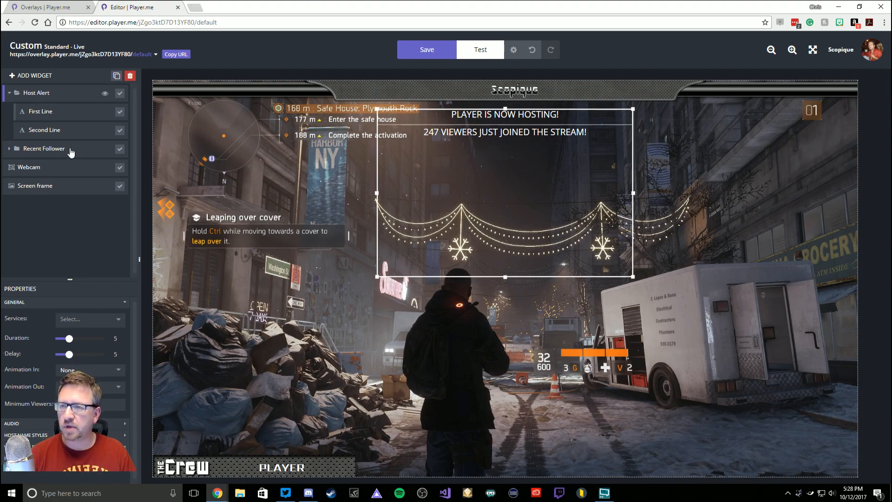
- Assign the Twitch service to the host alert and set its duration to 9 and delay to 1
{"action": "left_click", "coordinate": [82, 319]}
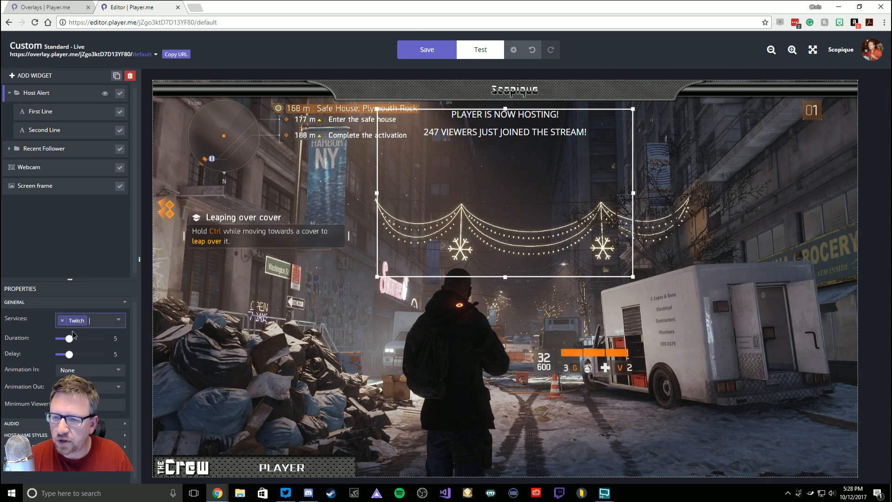
{"action": "left_click_drag", "start_coordinate": [70, 338], "coordinate": [76, 339]}
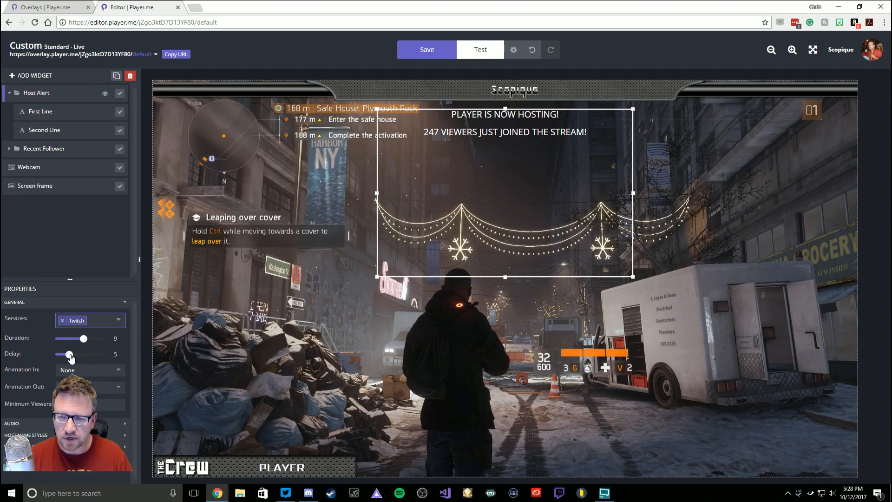
{"action": "left_click_drag", "start_coordinate": [69, 354], "coordinate": [53, 354]}
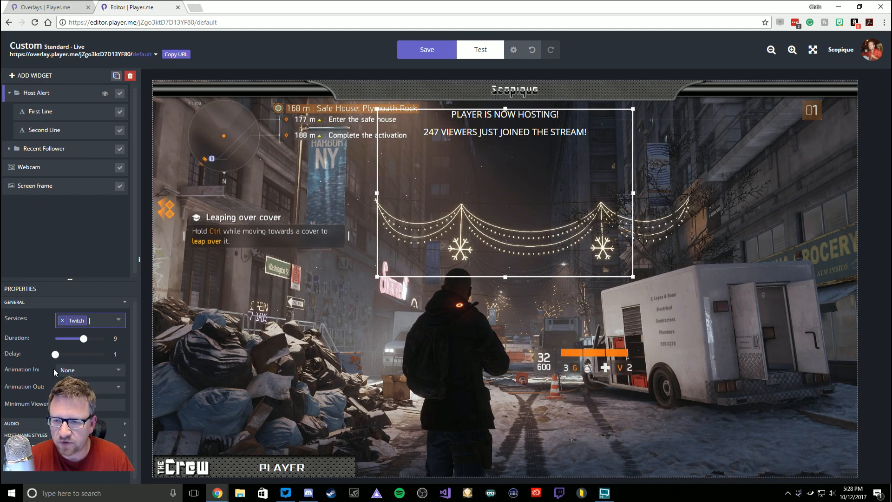
- Set the host alert's entrance animation to Fade In and choose its exit animation
{"action": "left_click", "coordinate": [119, 373]}
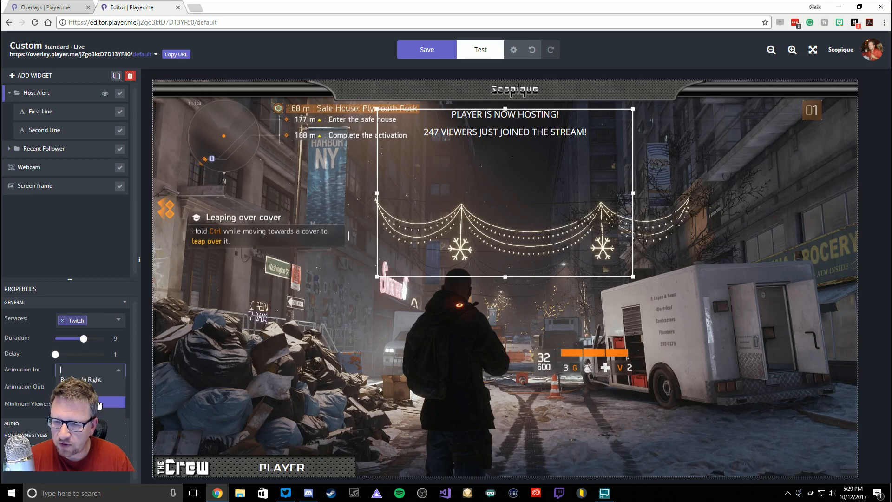
{"action": "left_click", "coordinate": [99, 405]}
{"action": "left_click", "coordinate": [111, 388]}
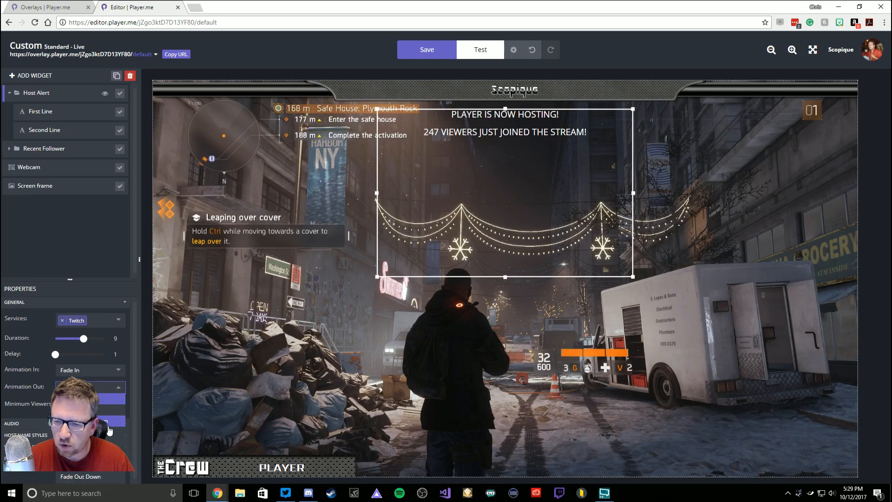
{"action": "scroll", "coordinate": [107, 423], "scroll_direction": "down", "scroll_amount": 2}
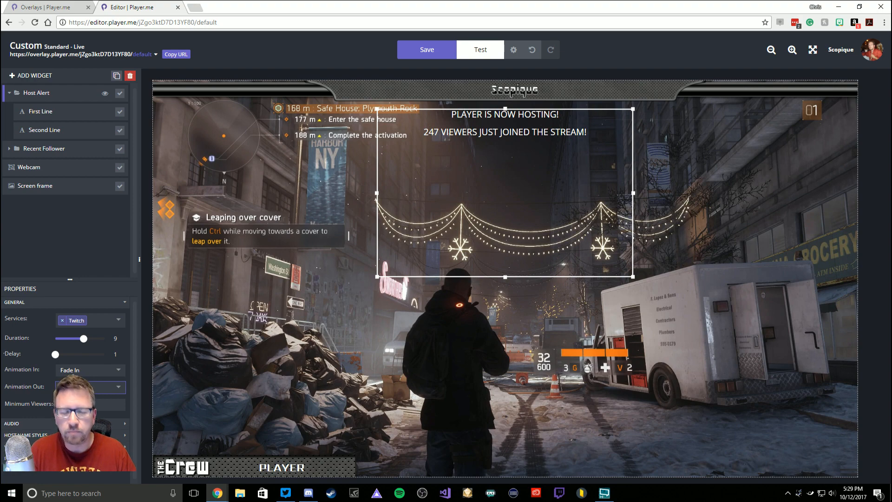
{"action": "left_click", "coordinate": [38, 425]}
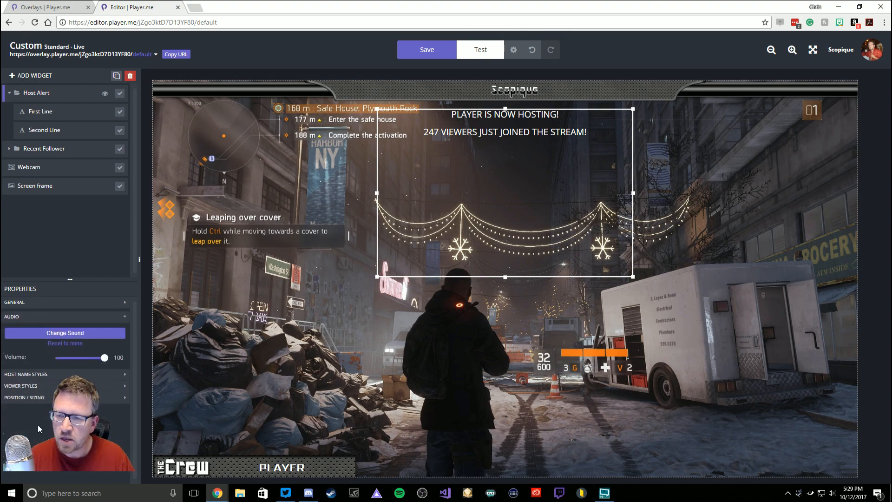
{"action": "left_click", "coordinate": [72, 333]}
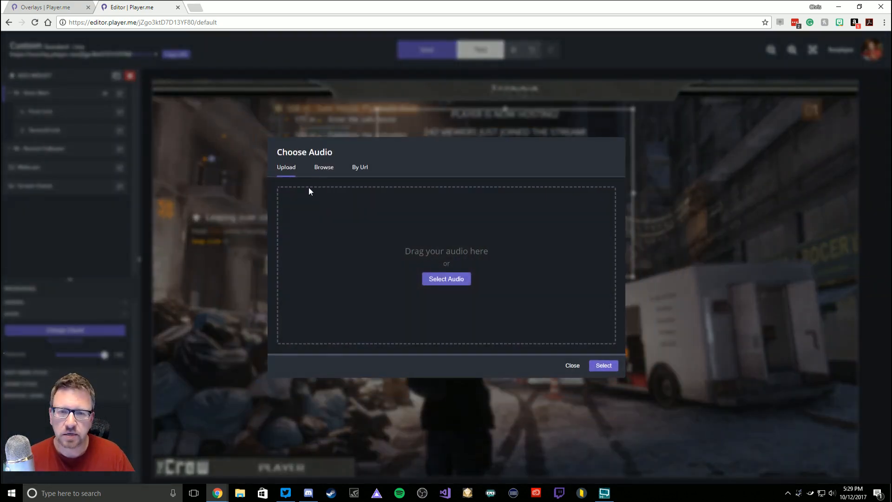
{"action": "left_click", "coordinate": [360, 173]}
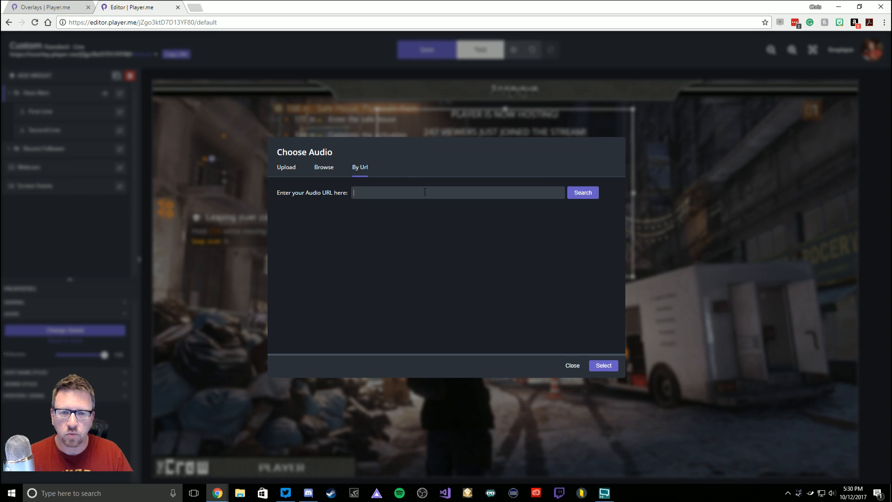
{"action": "type", "text": "https://s3.amazonaws.com/lvcp-cdn/images/audio/bottlerocket_Transition_Slash_03.mp3"}
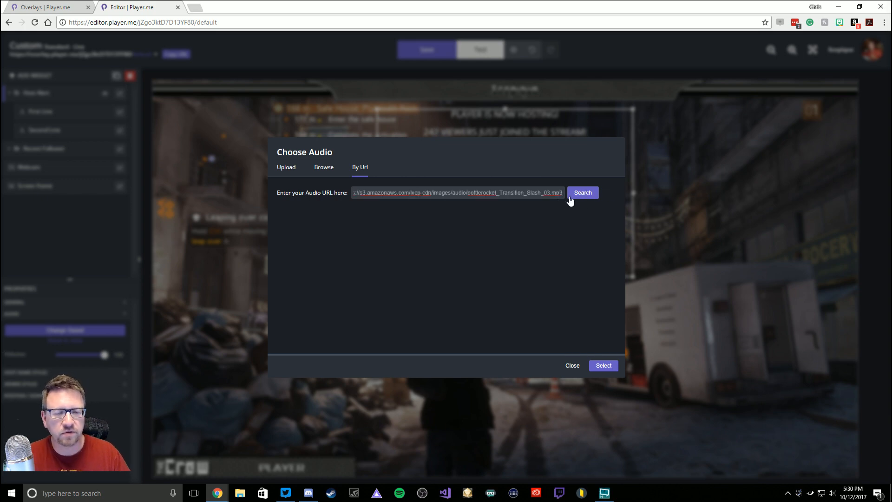
{"action": "left_click", "coordinate": [582, 198]}
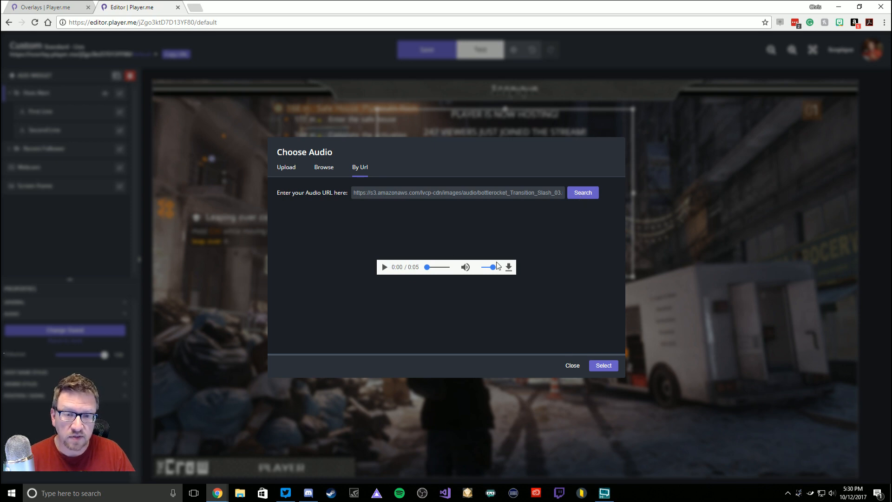
{"action": "left_click", "coordinate": [385, 268]}
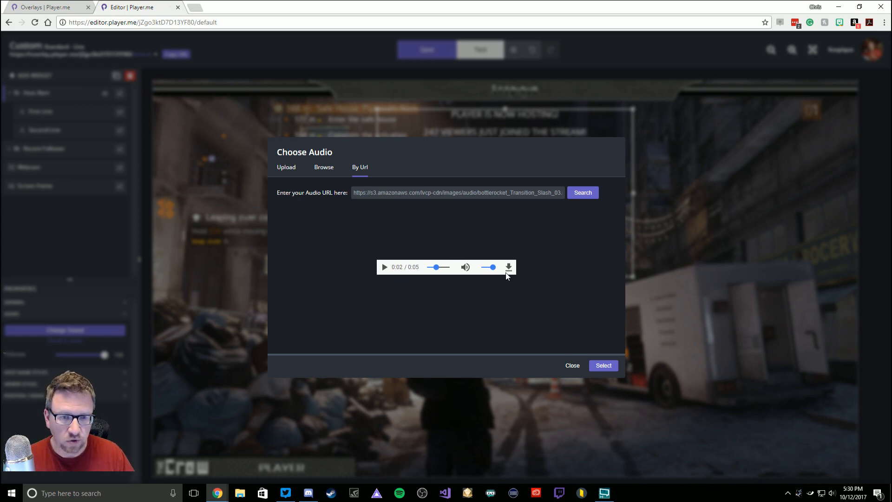
{"action": "left_click", "coordinate": [603, 366]}
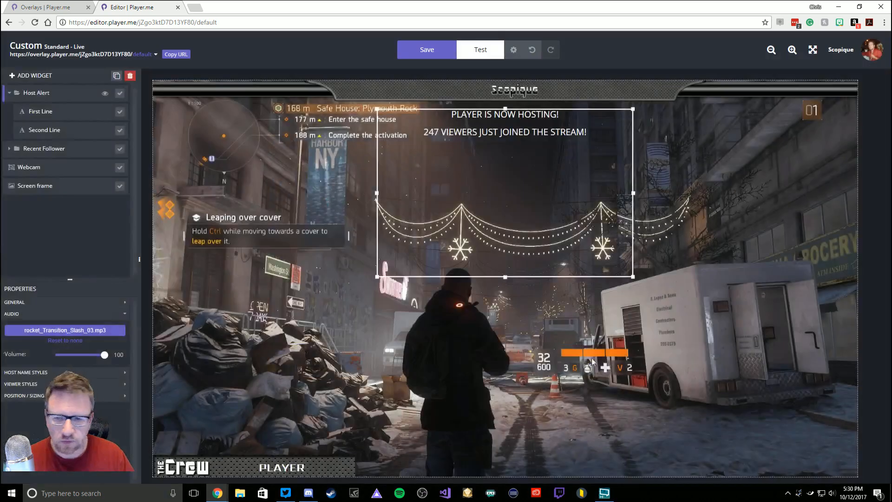
{"action": "left_click_drag", "start_coordinate": [105, 356], "coordinate": [85, 358]}
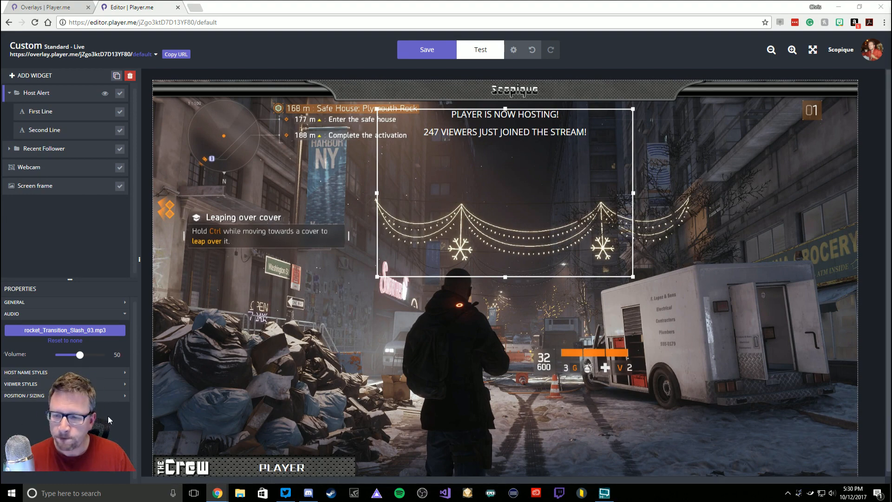
- Set the host alert's host name colour to #ef0707 and its host animation to Pulse
{"action": "left_click", "coordinate": [47, 372]}
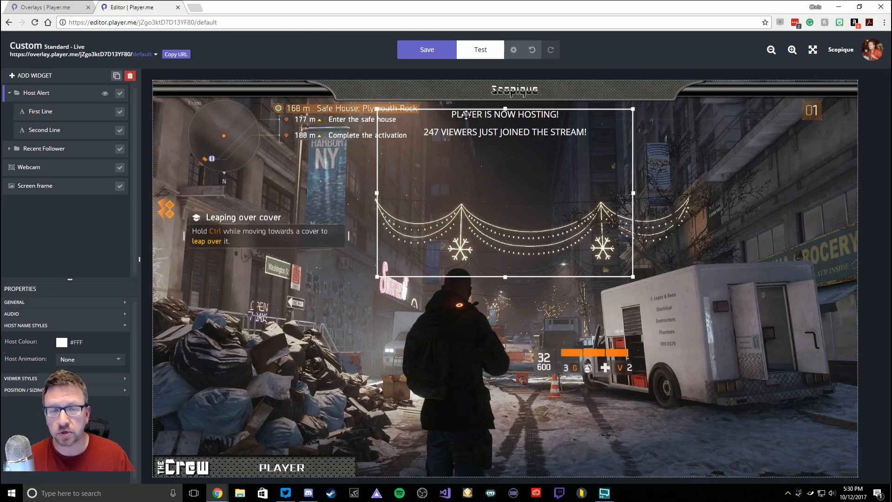
{"action": "left_click", "coordinate": [61, 342]}
{"action": "left_click", "coordinate": [113, 221]}
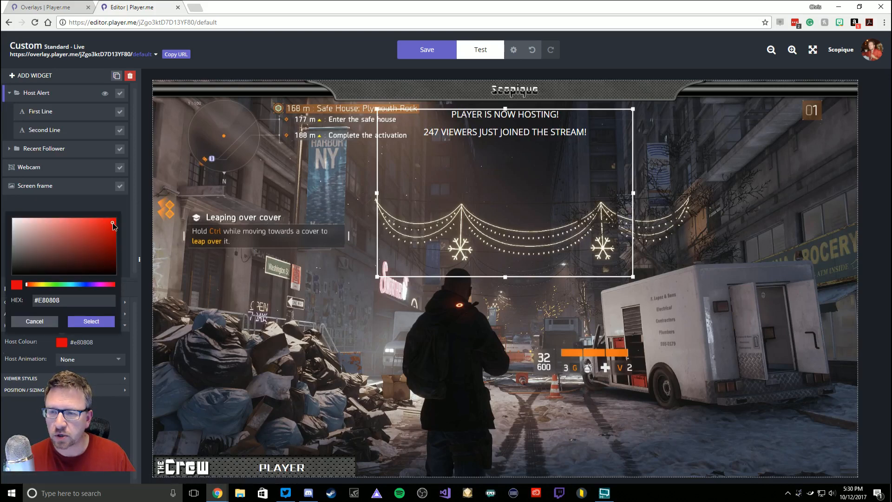
{"action": "left_click", "coordinate": [88, 322]}
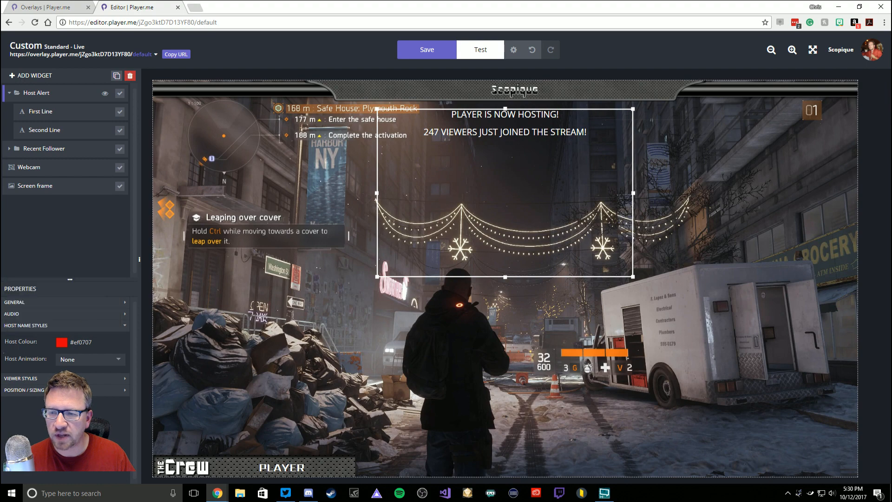
{"action": "left_click", "coordinate": [77, 361]}
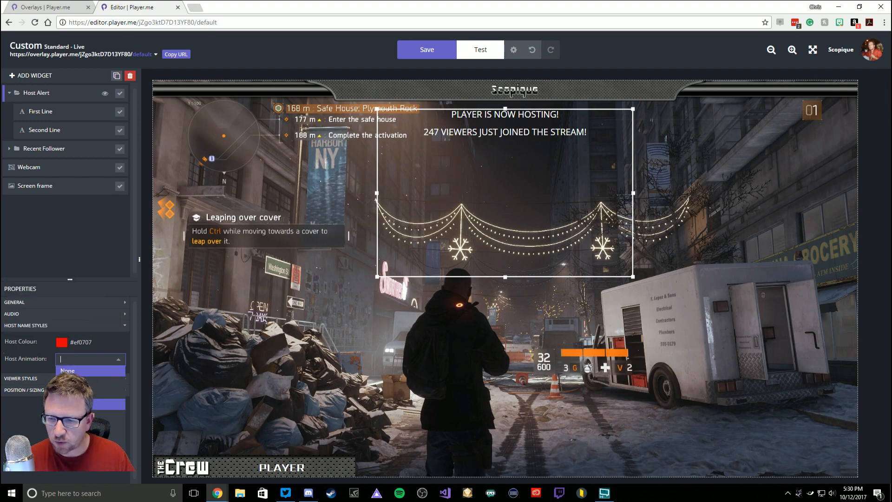
{"action": "left_click", "coordinate": [75, 380]}
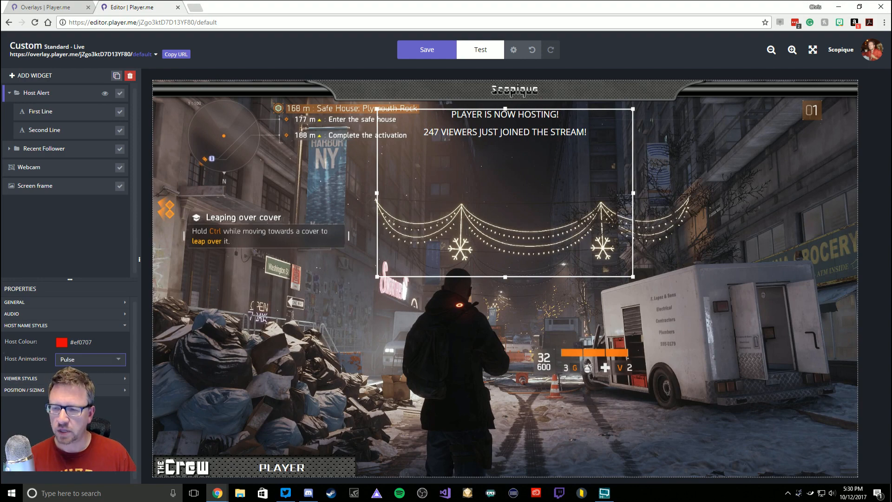
- Check the host alert's viewer style and position settings, and disable its second text line
{"action": "left_click", "coordinate": [60, 378]}
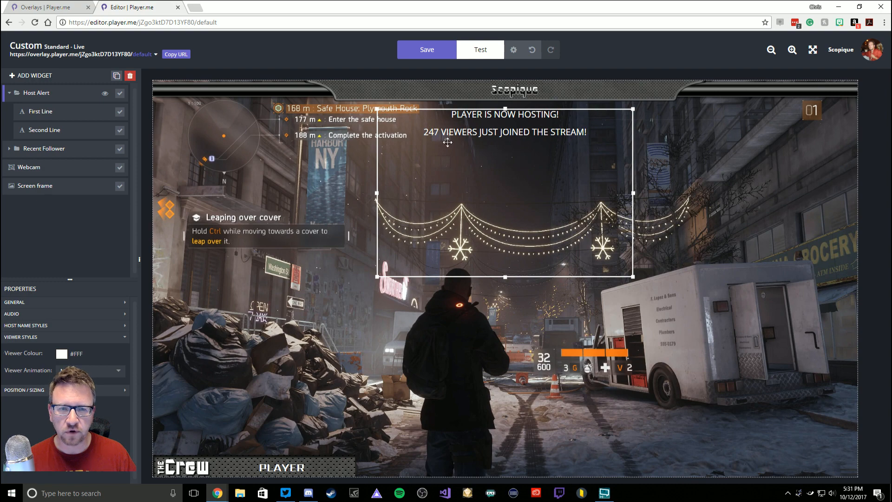
{"action": "left_click", "coordinate": [35, 393]}
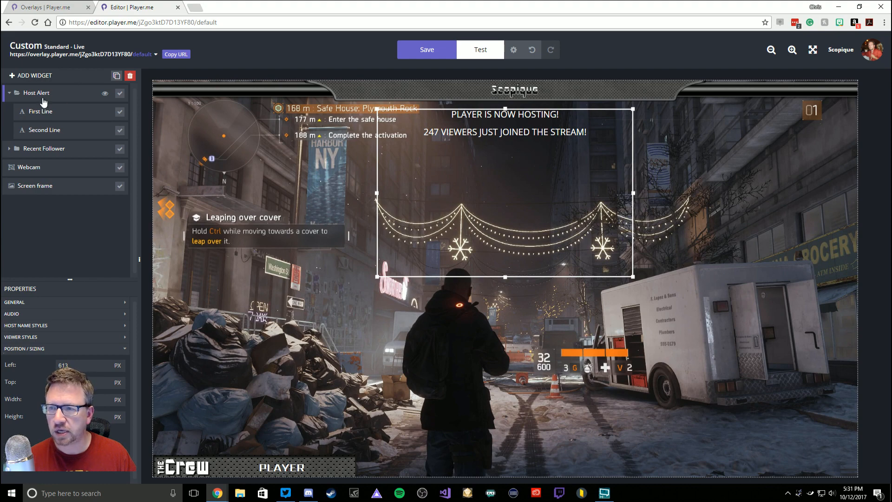
{"action": "left_click", "coordinate": [55, 116]}
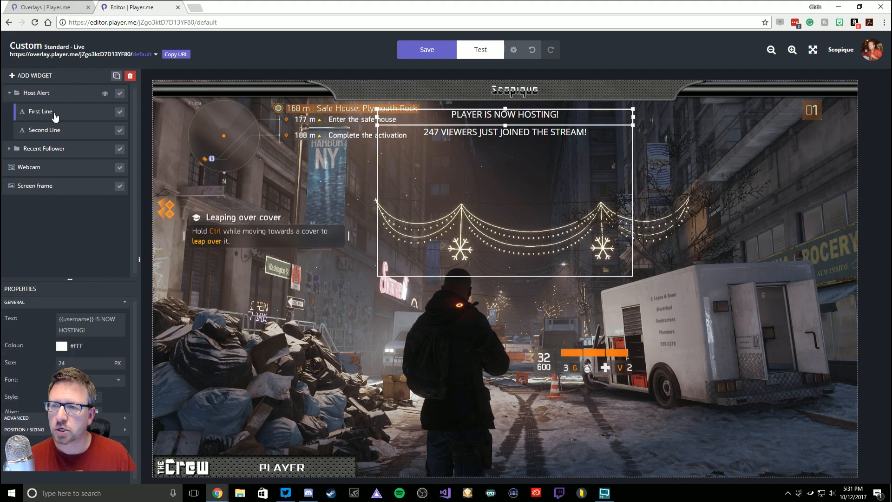
{"action": "left_click", "coordinate": [93, 131]}
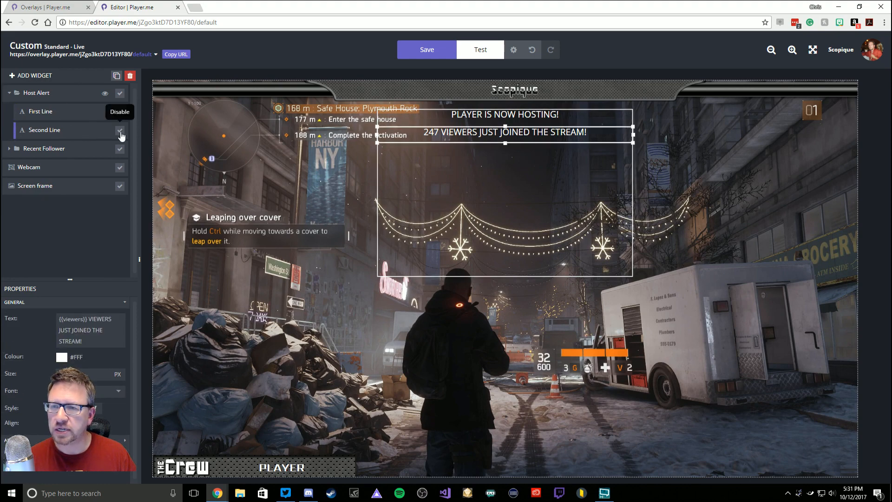
{"action": "left_click", "coordinate": [121, 132]}
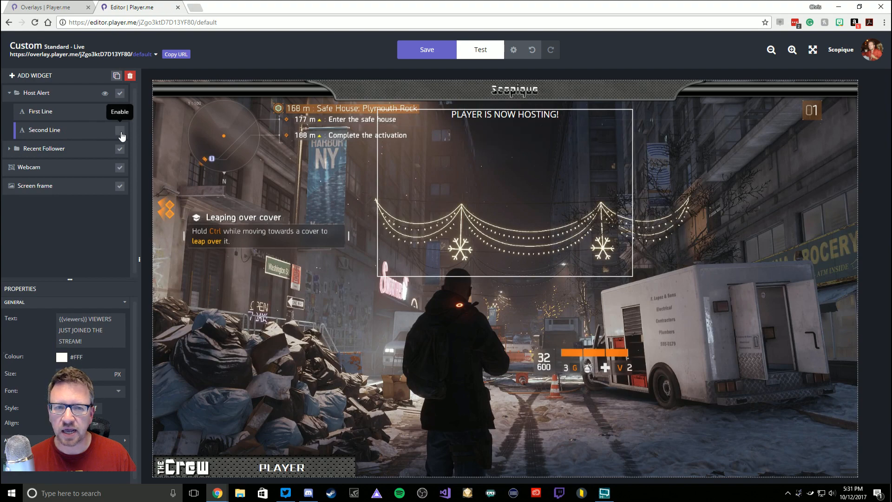
- Set the host alert's first line to a text size of 32 px and choose a SemiBold font for it
{"action": "left_click", "coordinate": [67, 116]}
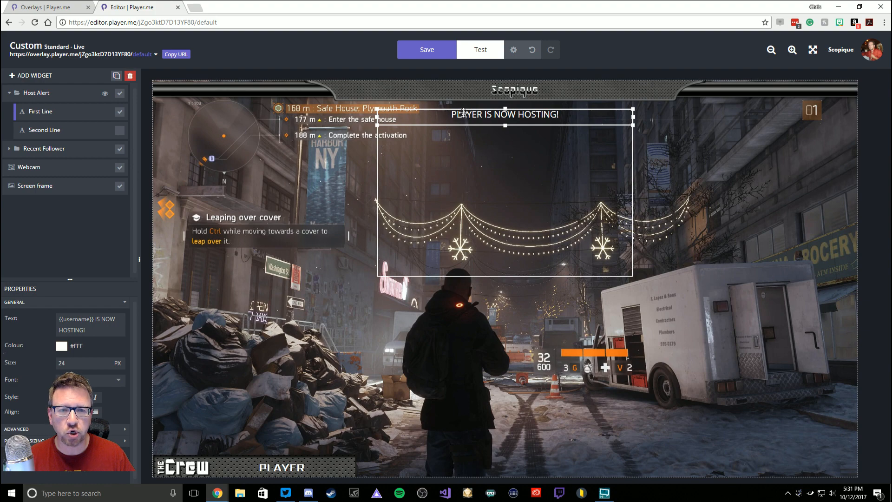
{"action": "double_click", "coordinate": [78, 364]}
{"action": "type", "text": "32"}
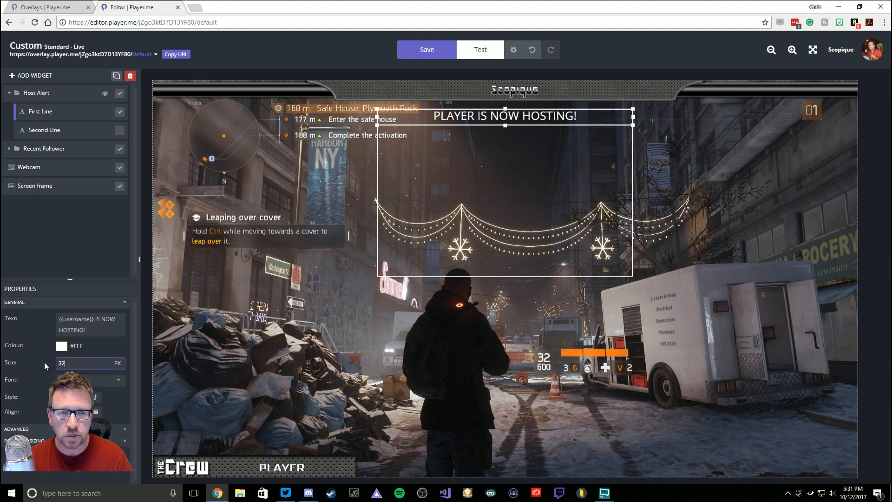
{"action": "left_click", "coordinate": [88, 378]}
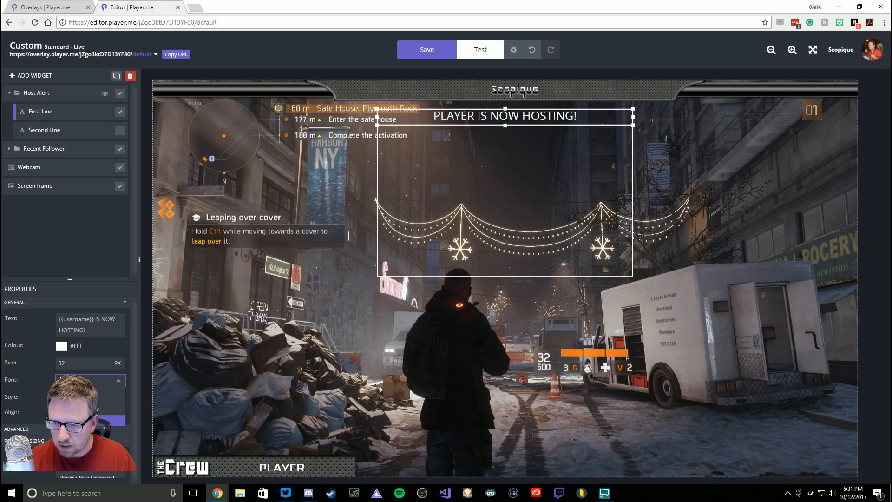
{"action": "scroll", "coordinate": [89, 418], "scroll_direction": "down", "scroll_amount": 2}
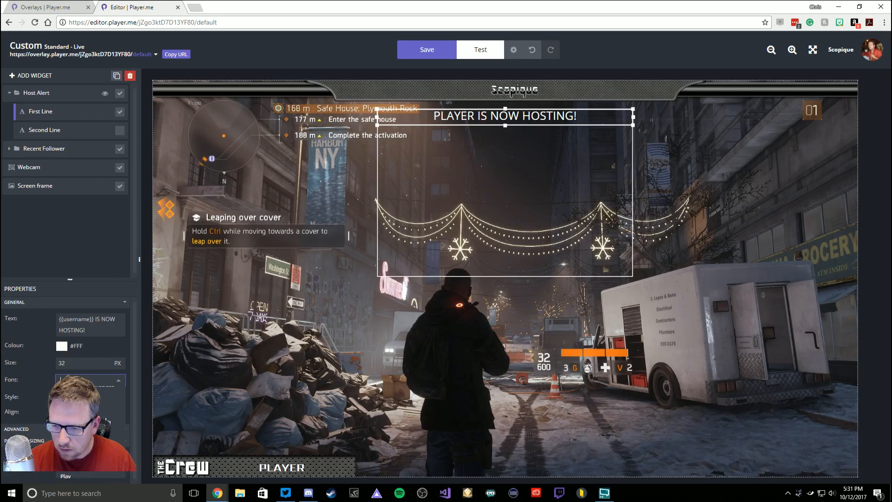
{"action": "left_click", "coordinate": [112, 417]}
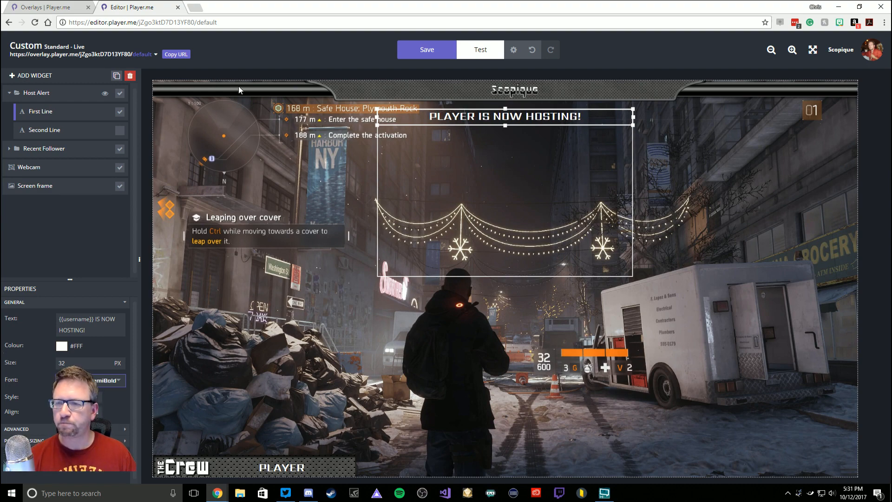
- Review the first line's opacity, stroke, glow and position settings
{"action": "left_click", "coordinate": [43, 429]}
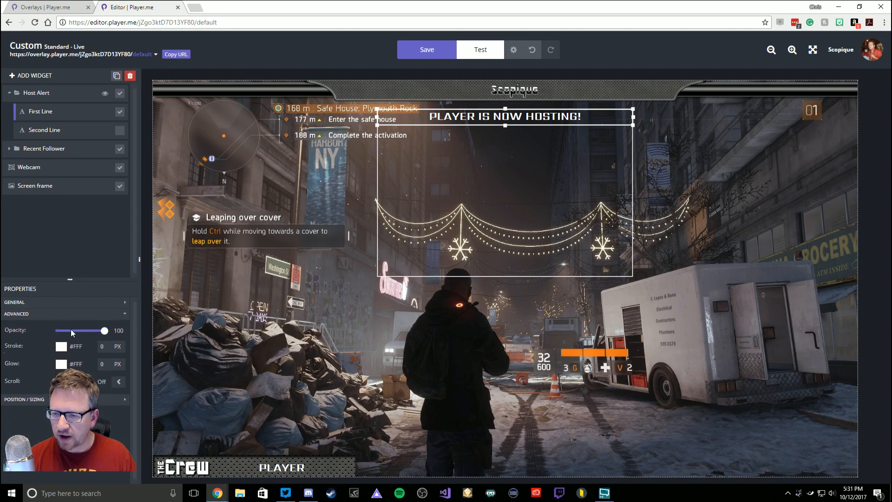
{"action": "mouse_move", "coordinate": [105, 332]}
{"action": "left_mouse_down"}
{"action": "mouse_move", "coordinate": [81, 331]}
{"action": "mouse_move", "coordinate": [118, 328]}
{"action": "left_mouse_up"}
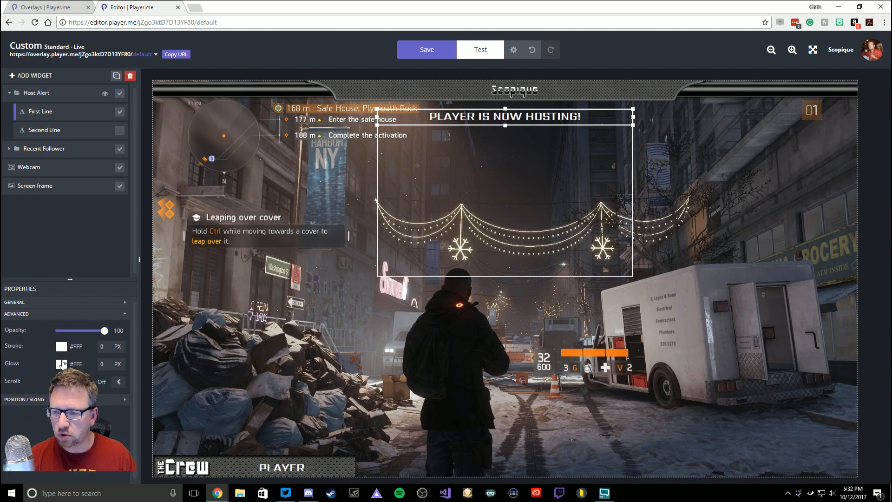
{"action": "left_click", "coordinate": [35, 402]}
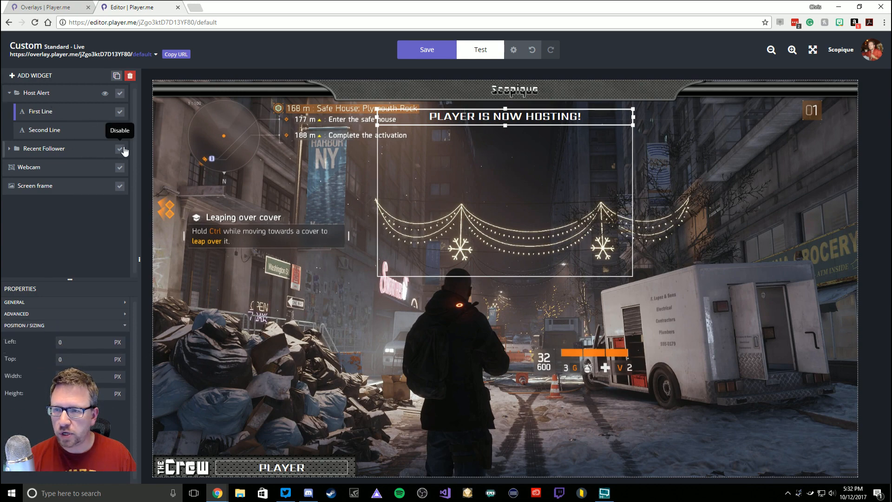
- Enable the second line just long enough to move it to the middle of the alert box, and raise the first line slightly
{"action": "left_click", "coordinate": [119, 130]}
{"action": "left_click", "coordinate": [514, 133]}
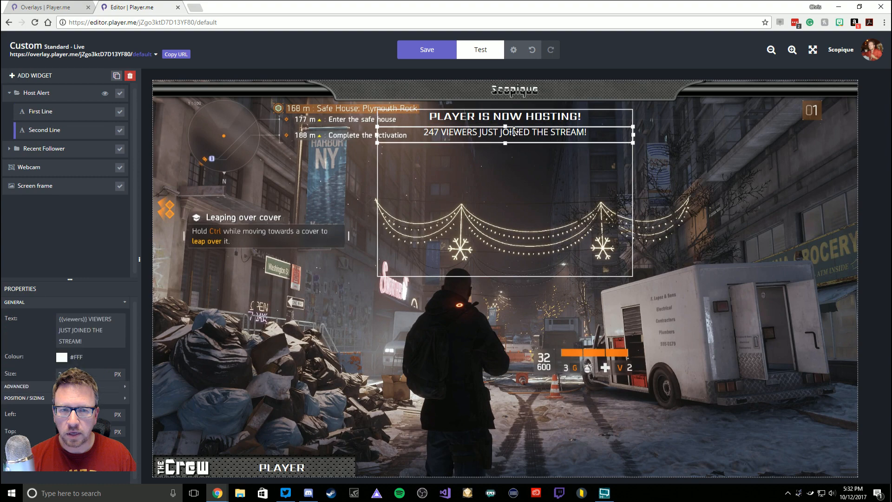
{"action": "left_click_drag", "start_coordinate": [515, 133], "coordinate": [522, 194]}
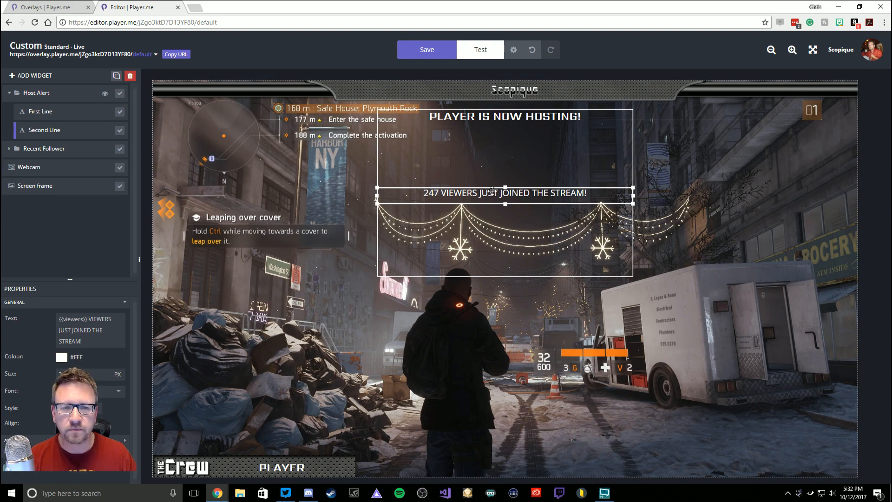
{"action": "left_click", "coordinate": [119, 130]}
{"action": "left_click", "coordinate": [526, 116]}
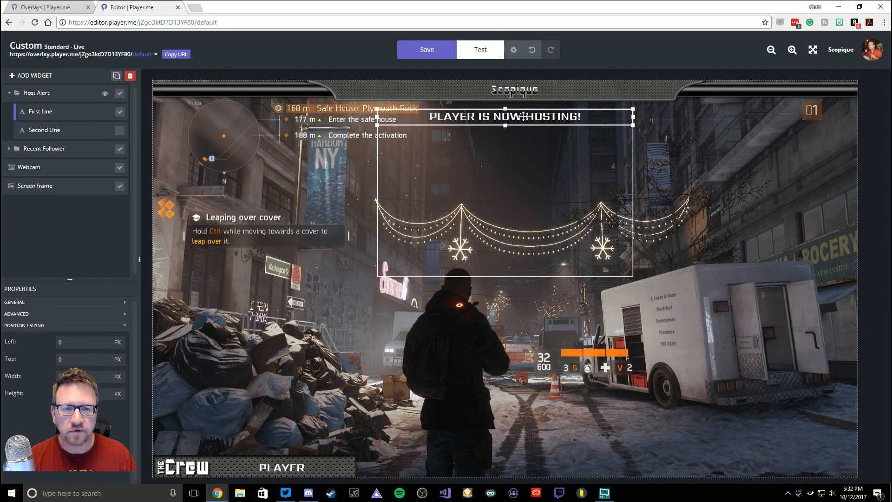
{"action": "mouse_move", "coordinate": [526, 116]}
{"action": "left_mouse_down"}
{"action": "mouse_move", "coordinate": [527, 183]}
{"action": "mouse_move", "coordinate": [523, 109]}
{"action": "left_mouse_up"}
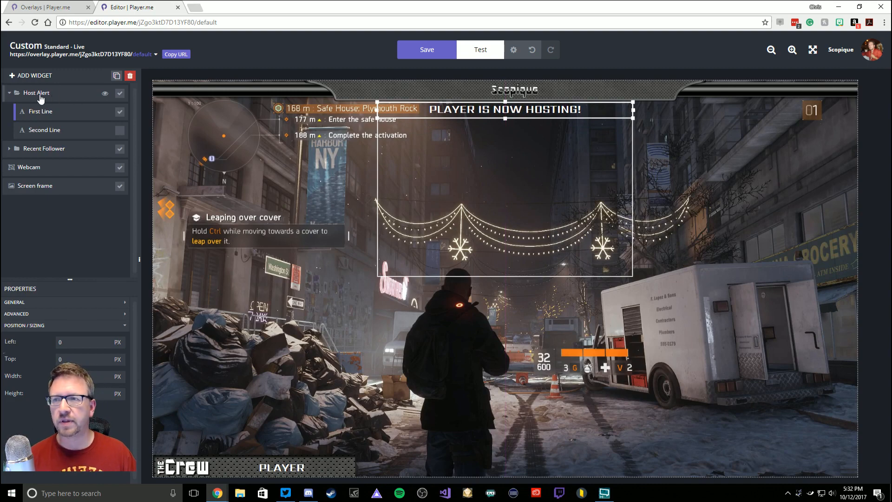
{"action": "left_click", "coordinate": [13, 76]}
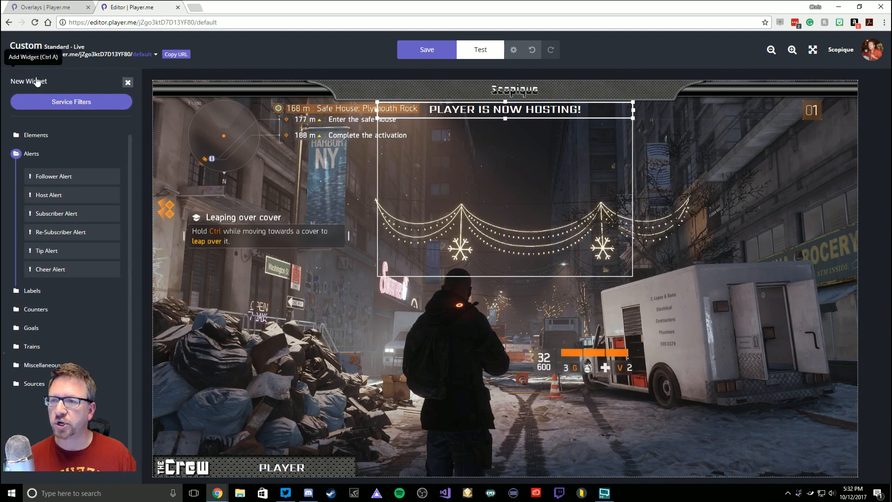
{"action": "left_click", "coordinate": [41, 137]}
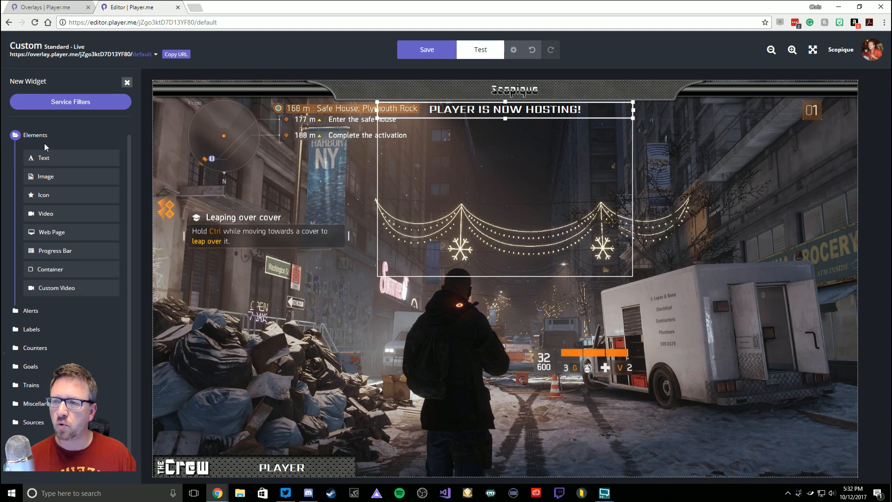
{"action": "left_click", "coordinate": [56, 176]}
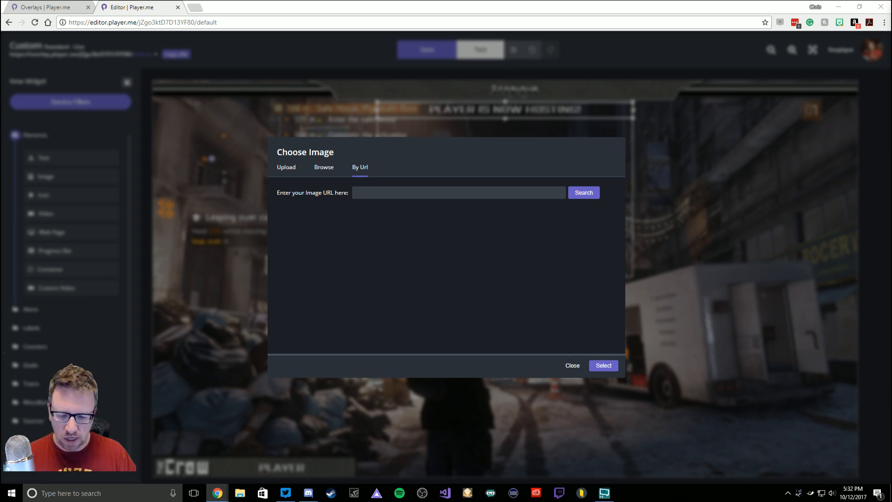
{"action": "type", "text": "https://s3.amazonaws.com/lvcp-cdn/images/elements/alienfacehugger2.jpg"}
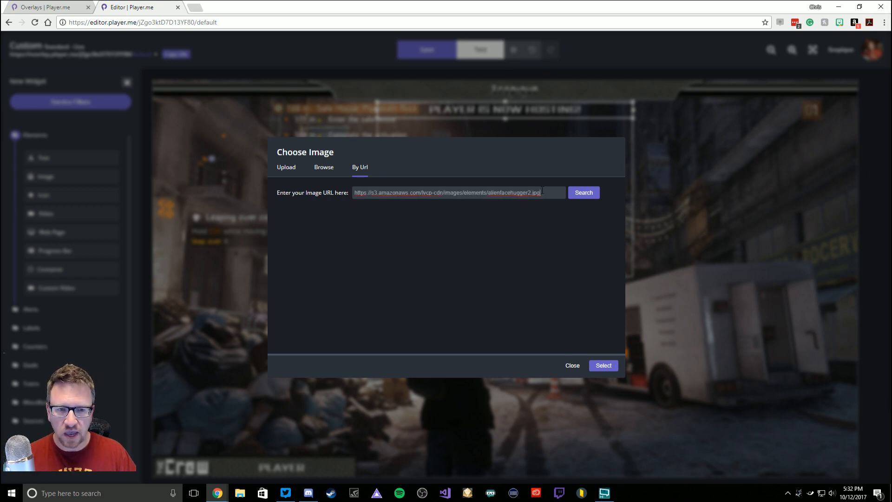
{"action": "left_click", "coordinate": [585, 193]}
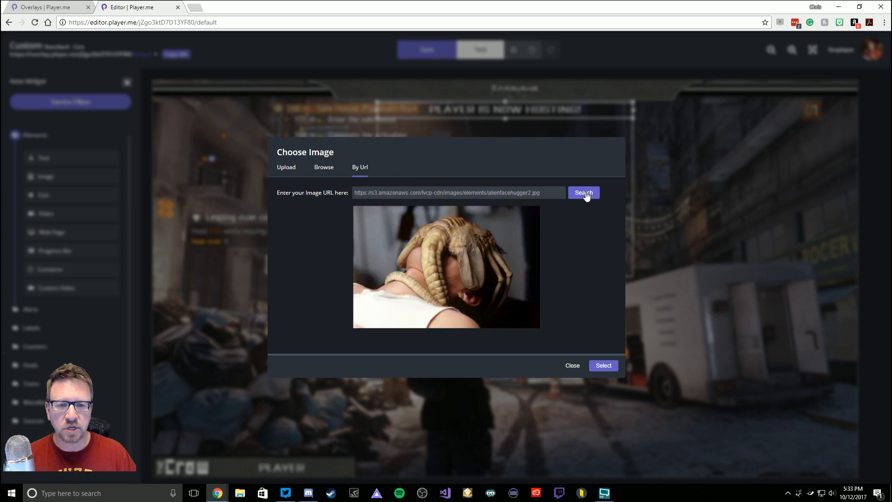
{"action": "left_click", "coordinate": [604, 366]}
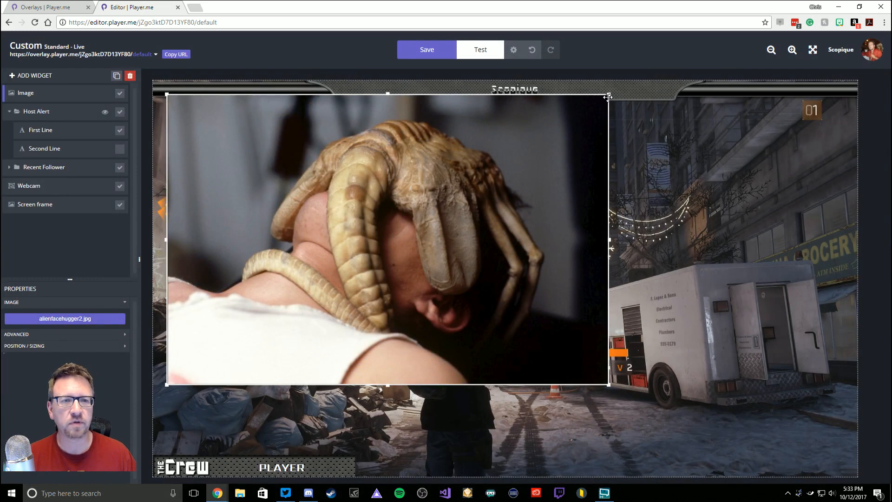
- Shrink the image to about a quarter of its size and nest it in the Host Alert group, centred in the alert area
{"action": "left_click_drag", "start_coordinate": [610, 93], "coordinate": [276, 325]}
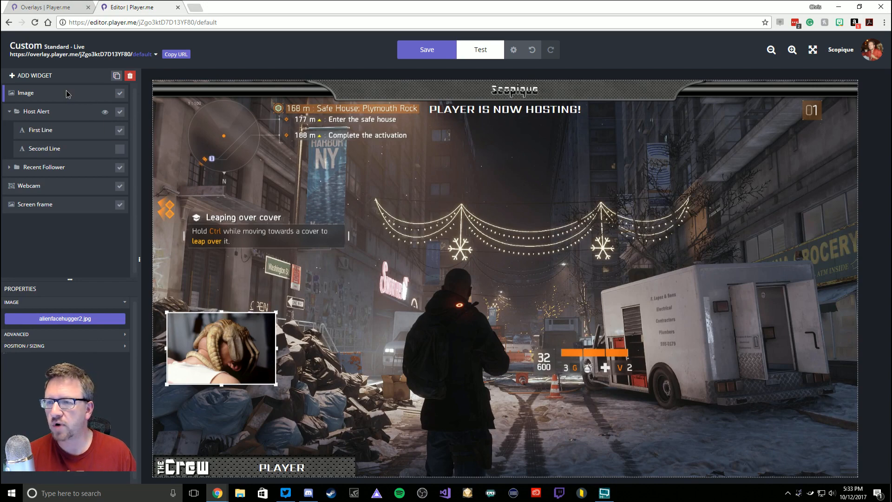
{"action": "left_click_drag", "start_coordinate": [68, 93], "coordinate": [67, 130]}
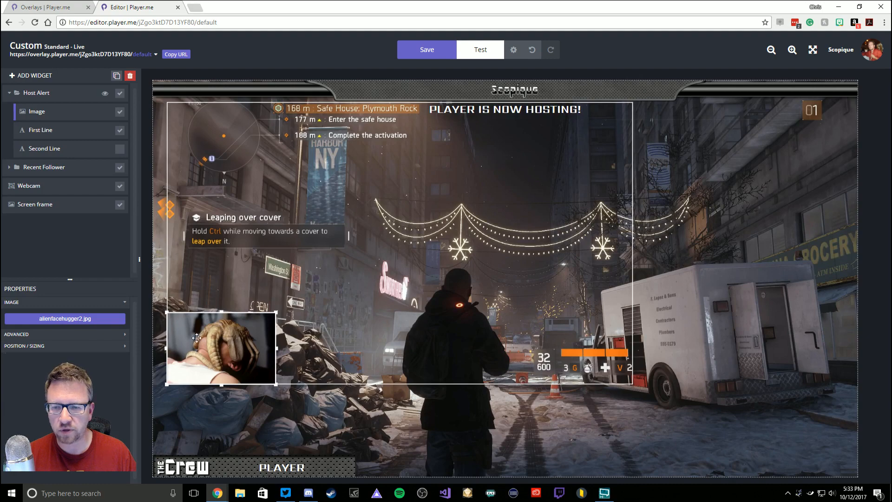
{"action": "left_click_drag", "start_coordinate": [230, 337], "coordinate": [483, 183]}
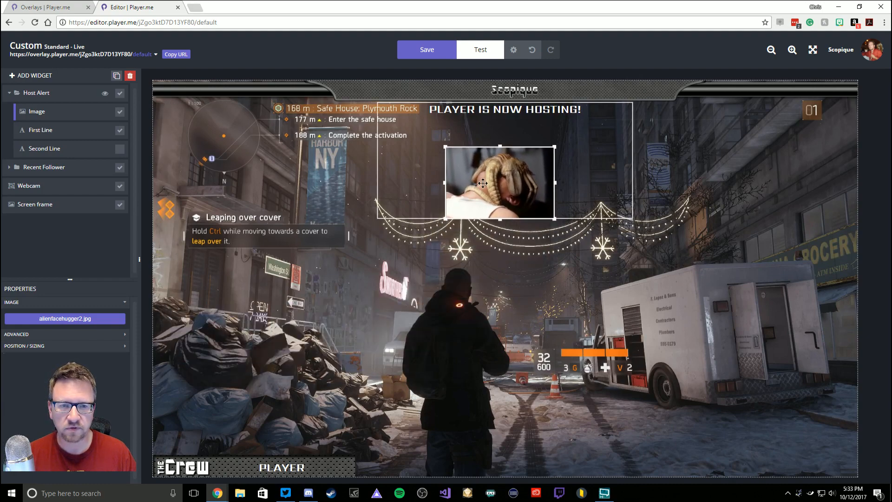
- Move the first line directly beneath the image, and place the whole host alert just below the overlay's top banner, centred
{"action": "left_click_drag", "start_coordinate": [490, 113], "coordinate": [487, 225]}
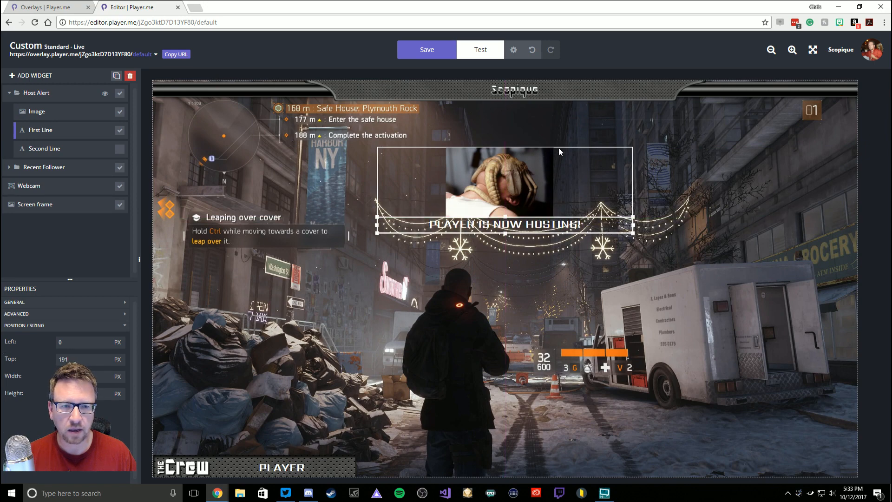
{"action": "left_click", "coordinate": [59, 96]}
{"action": "left_click_drag", "start_coordinate": [593, 160], "coordinate": [599, 90]}
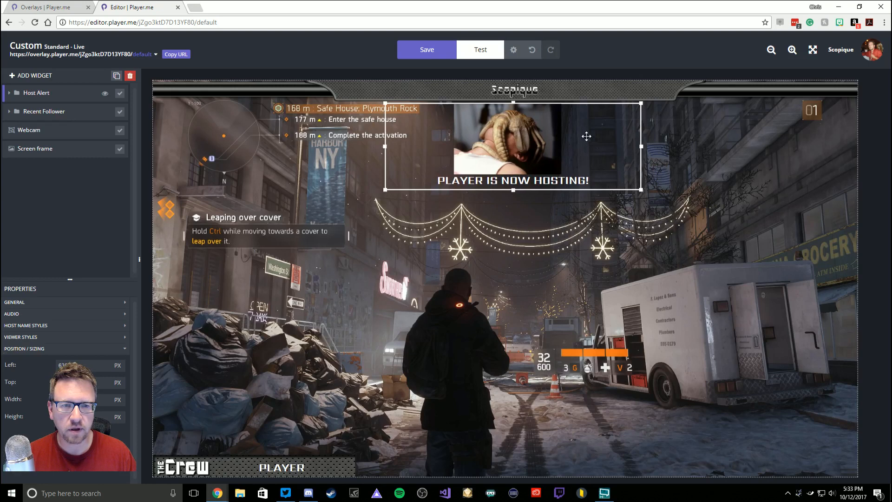
{"action": "mouse_move", "coordinate": [587, 136]}
{"action": "left_mouse_down"}
{"action": "mouse_move", "coordinate": [591, 152]}
{"action": "mouse_move", "coordinate": [605, 148]}
{"action": "mouse_move", "coordinate": [591, 172]}
{"action": "mouse_move", "coordinate": [593, 146]}
{"action": "left_mouse_up"}
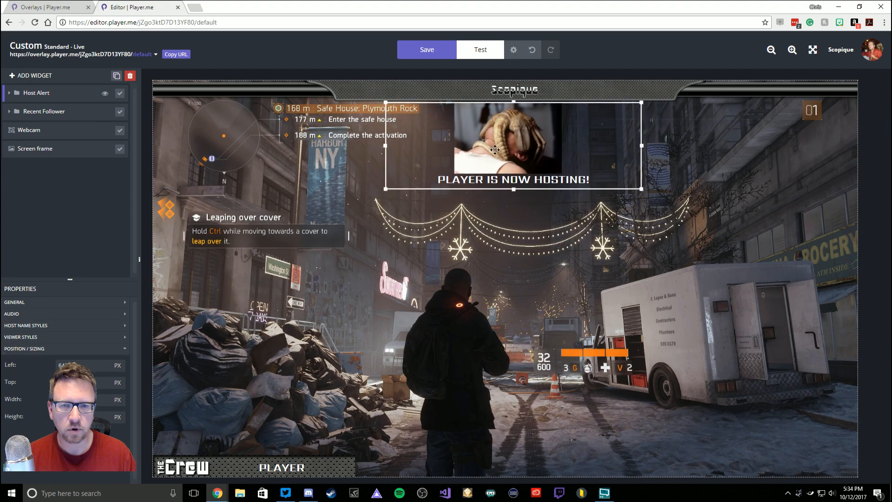
{"action": "left_click_drag", "start_coordinate": [495, 150], "coordinate": [496, 152]}
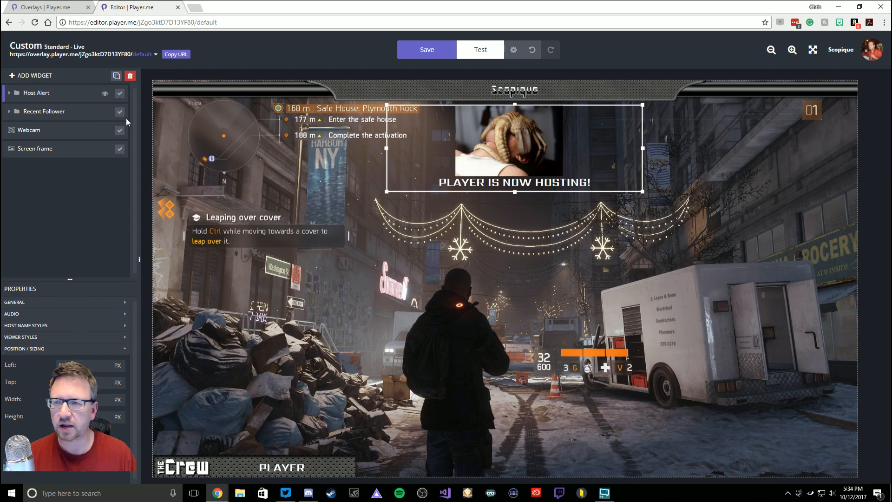
- Enable the host alert's second line, narrow its text box to about a third, and place it beneath the first line, centred
{"action": "left_click", "coordinate": [9, 93]}
{"action": "left_click", "coordinate": [120, 148]}
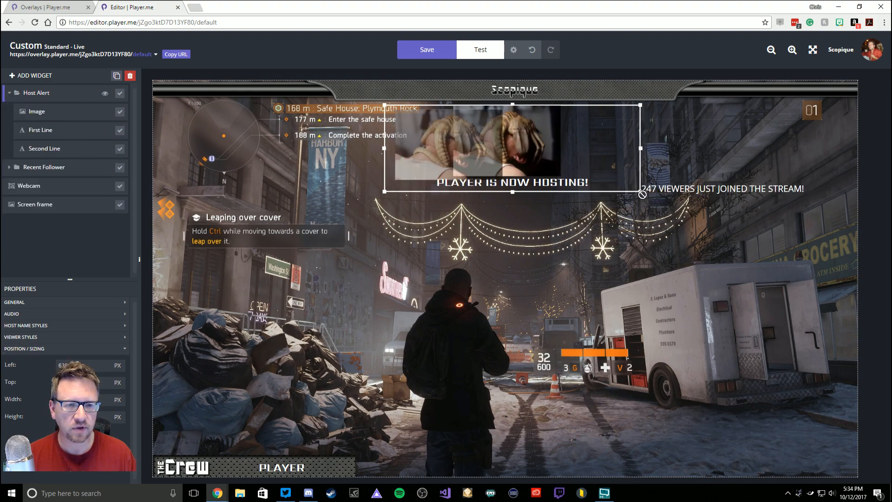
{"action": "mouse_move", "coordinate": [698, 187]}
{"action": "left_mouse_down"}
{"action": "mouse_move", "coordinate": [659, 193]}
{"action": "mouse_move", "coordinate": [690, 190]}
{"action": "left_mouse_up"}
{"action": "left_click", "coordinate": [690, 190]}
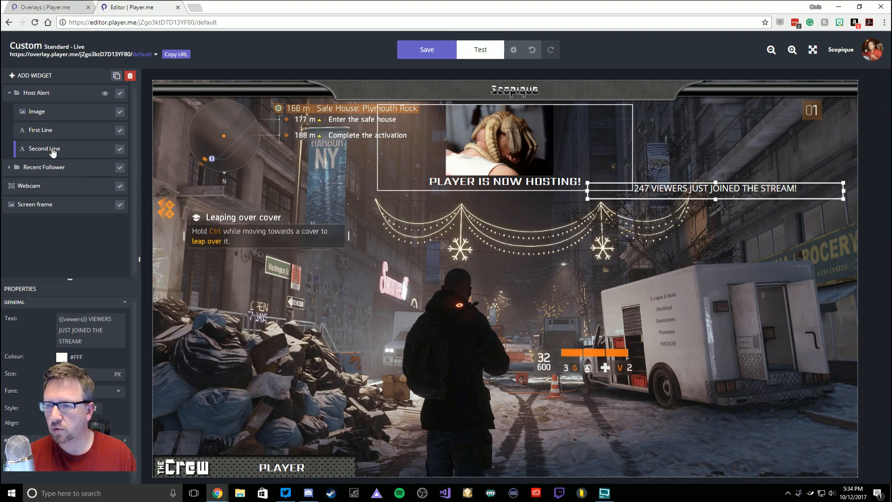
{"action": "left_click_drag", "start_coordinate": [745, 190], "coordinate": [535, 194]}
{"action": "left_click_drag", "start_coordinate": [632, 195], "coordinate": [458, 193]}
{"action": "left_click", "coordinate": [435, 192]}
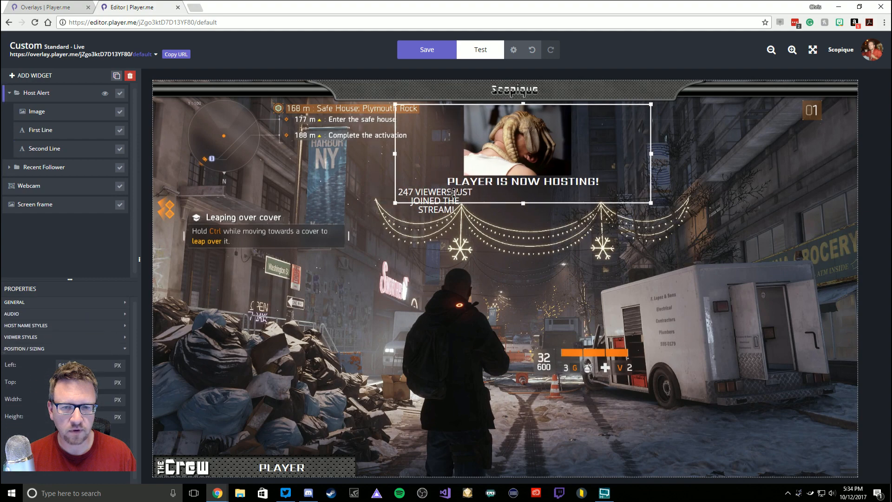
{"action": "left_click", "coordinate": [105, 155]}
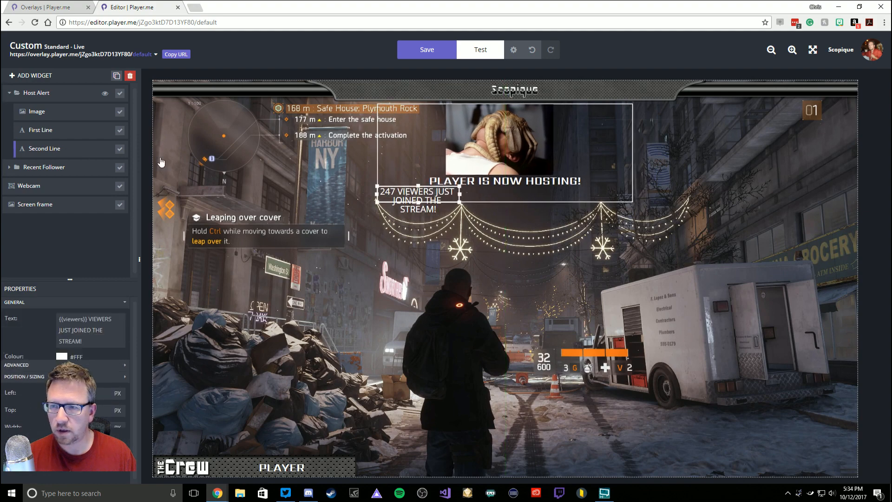
{"action": "left_click_drag", "start_coordinate": [451, 194], "coordinate": [519, 194]}
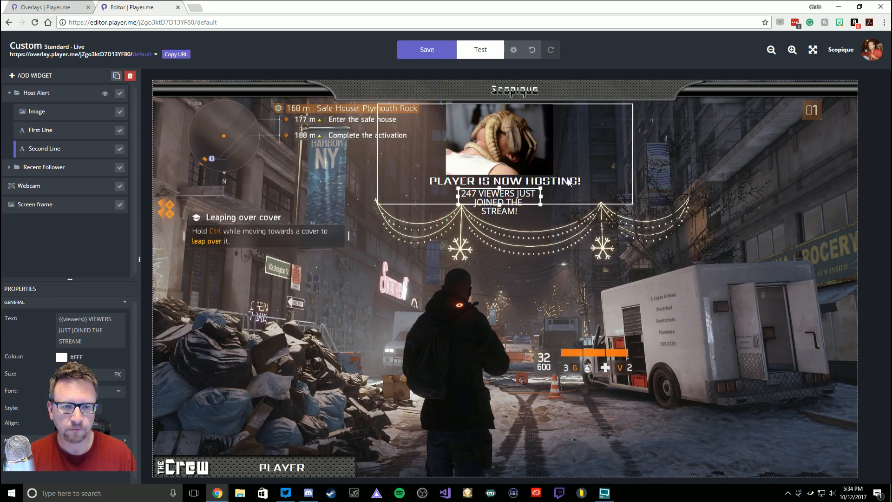
- Narrow the host alert's first line box to fit its text closely and recentre it beneath the image
{"action": "left_click", "coordinate": [629, 185]}
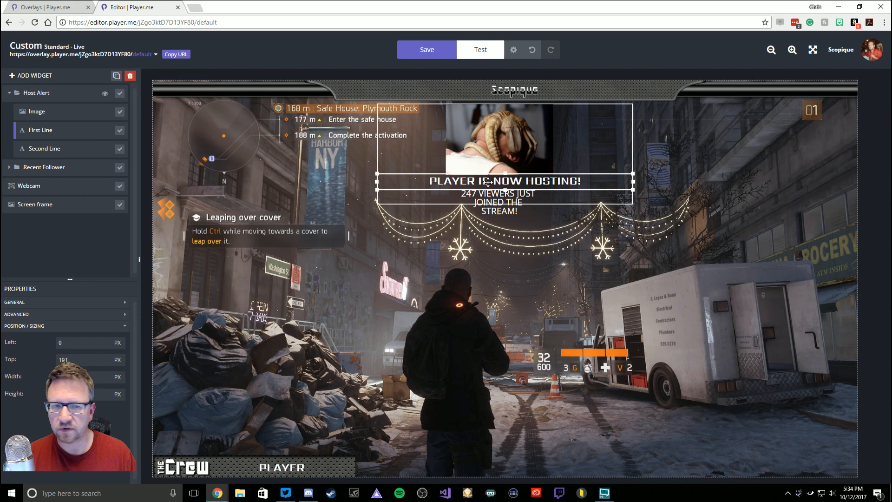
{"action": "left_click", "coordinate": [633, 181]}
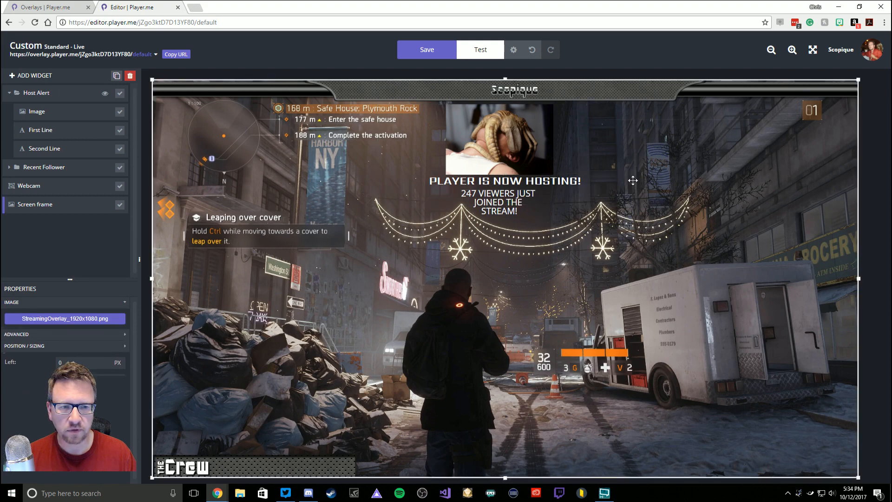
{"action": "left_click", "coordinate": [71, 133]}
{"action": "left_click_drag", "start_coordinate": [633, 180], "coordinate": [557, 180]}
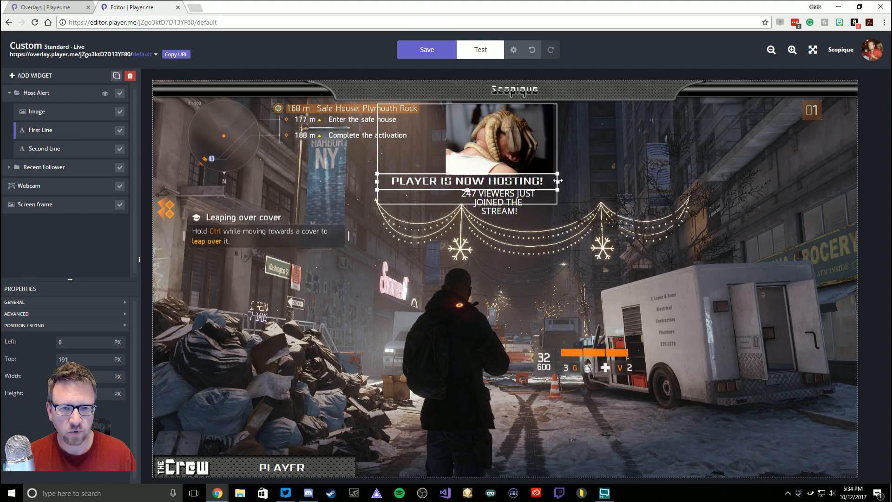
{"action": "left_click_drag", "start_coordinate": [377, 181], "coordinate": [395, 182]}
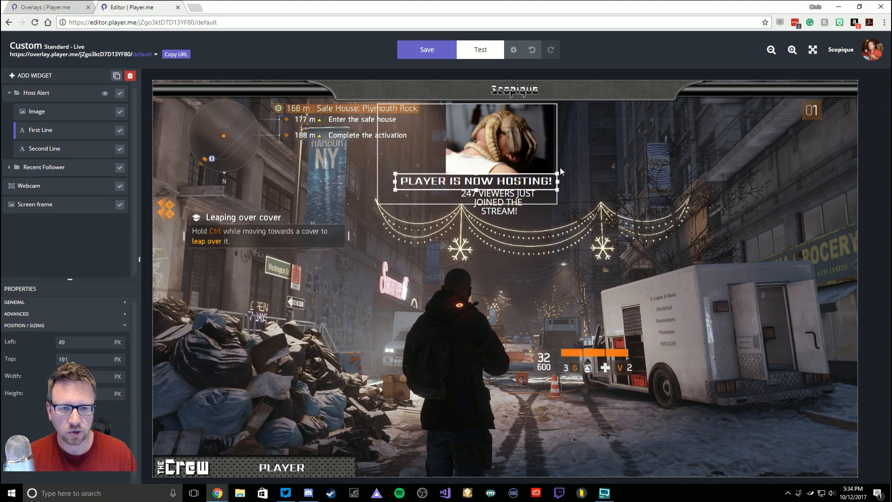
{"action": "left_click_drag", "start_coordinate": [510, 183], "coordinate": [539, 183]}
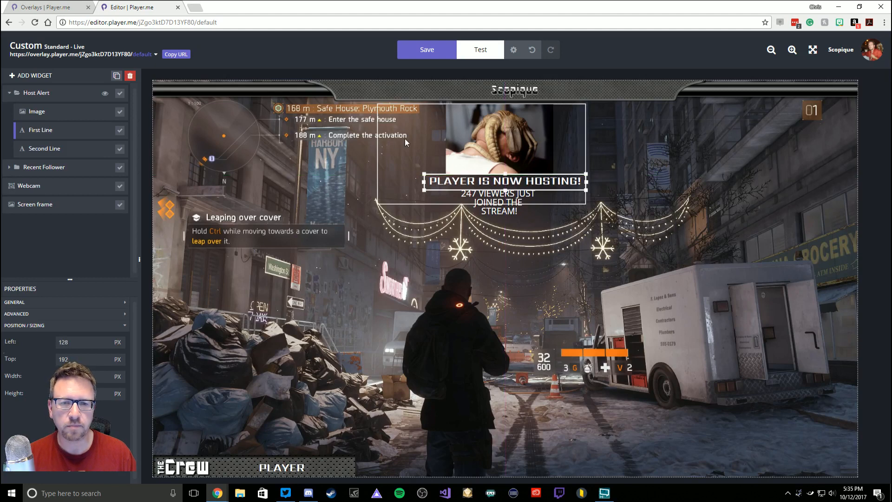
- Disable the second line and resize the Host Alert box to leave equal margins on both sides of its text
{"action": "left_click", "coordinate": [380, 155]}
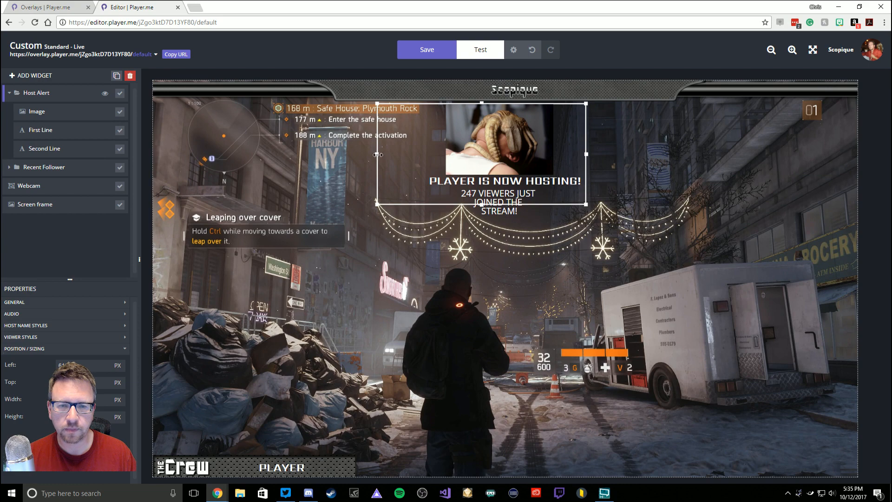
{"action": "left_click_drag", "start_coordinate": [377, 155], "coordinate": [424, 157]}
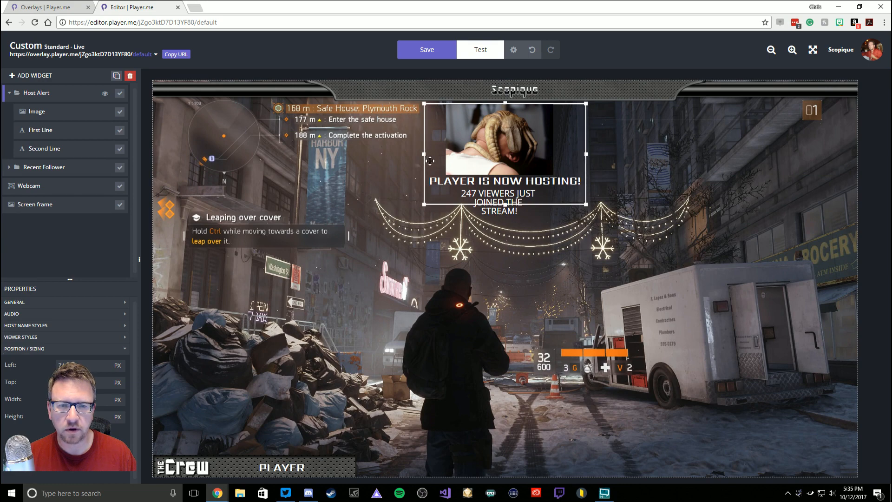
{"action": "left_click", "coordinate": [120, 149]}
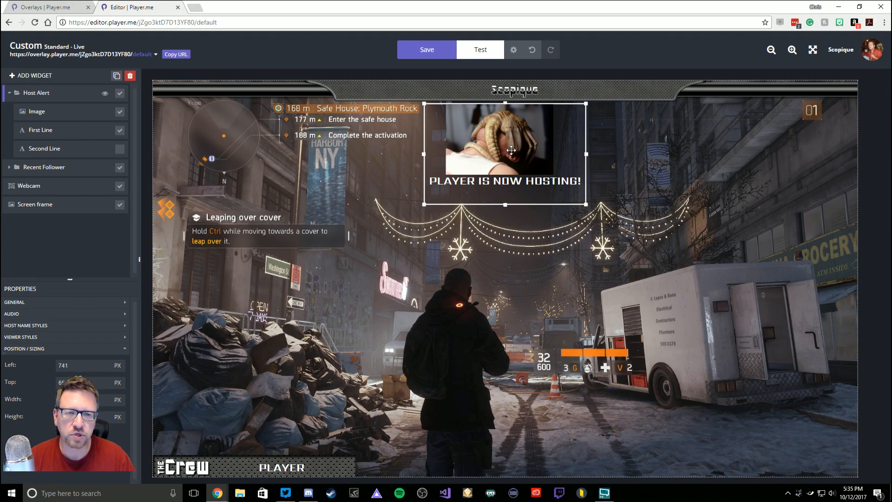
{"action": "left_click_drag", "start_coordinate": [424, 155], "coordinate": [373, 155]}
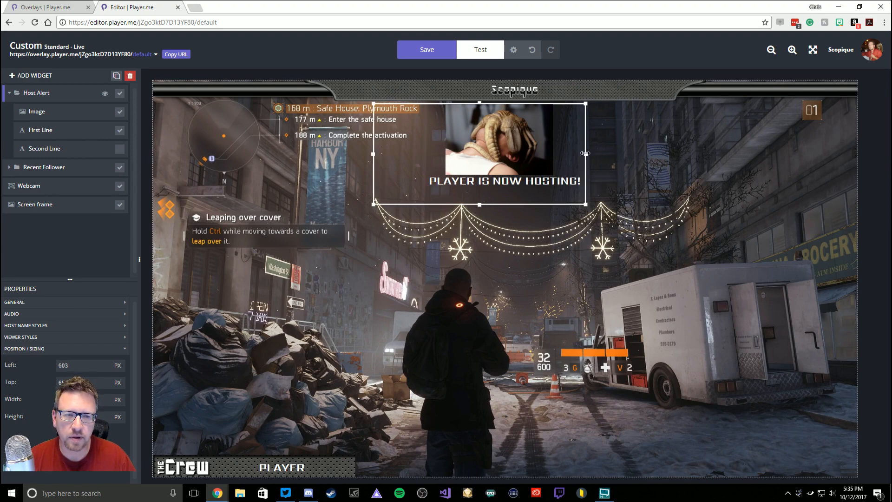
{"action": "left_click_drag", "start_coordinate": [586, 154], "coordinate": [635, 156]}
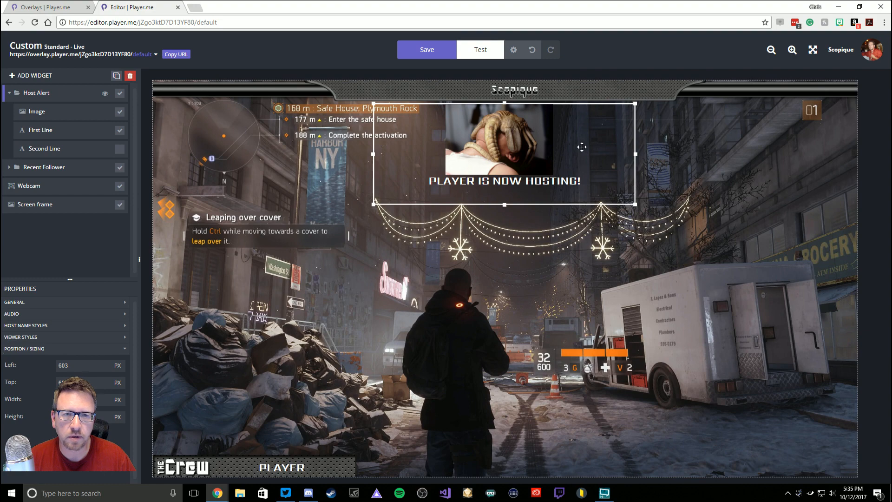
- Save the overlay and test it by triggering a follower event and a host event, returning to the editor when done
{"action": "left_click", "coordinate": [432, 54]}
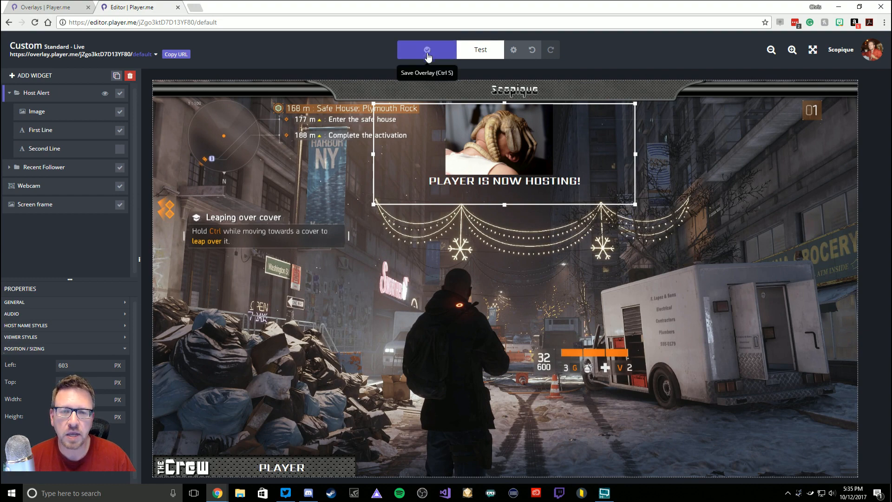
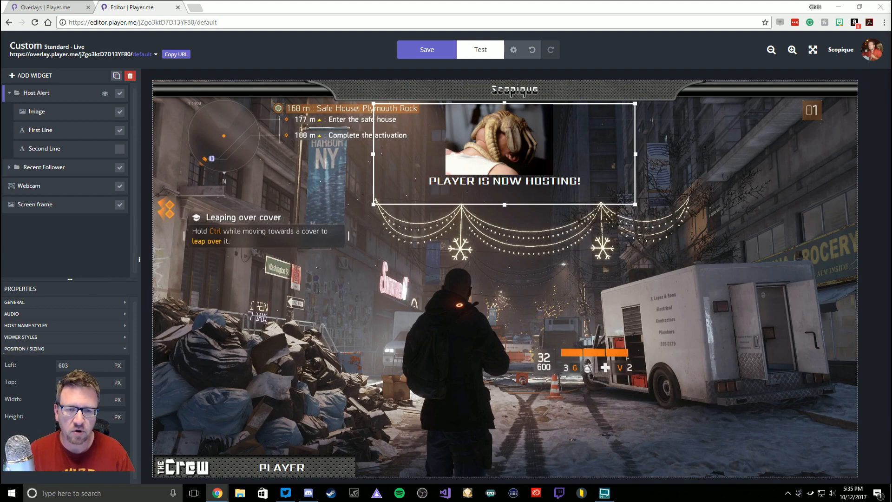
{"action": "left_click", "coordinate": [477, 54]}
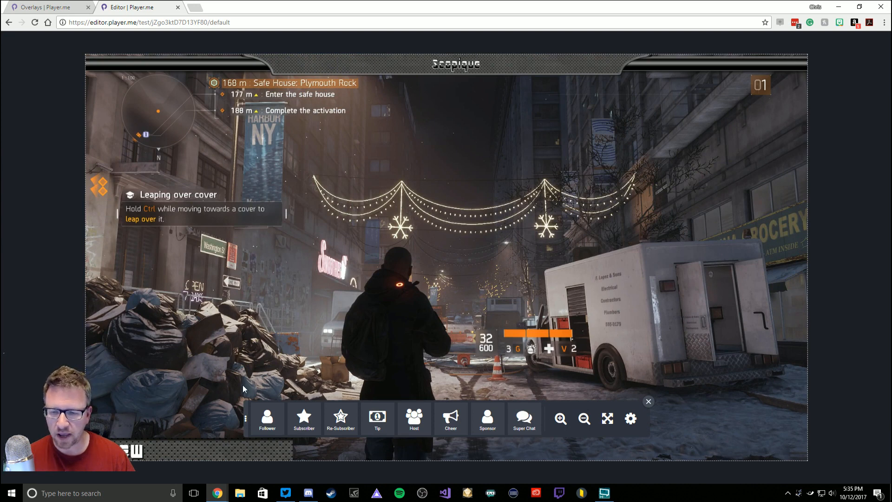
{"action": "left_click", "coordinate": [266, 424]}
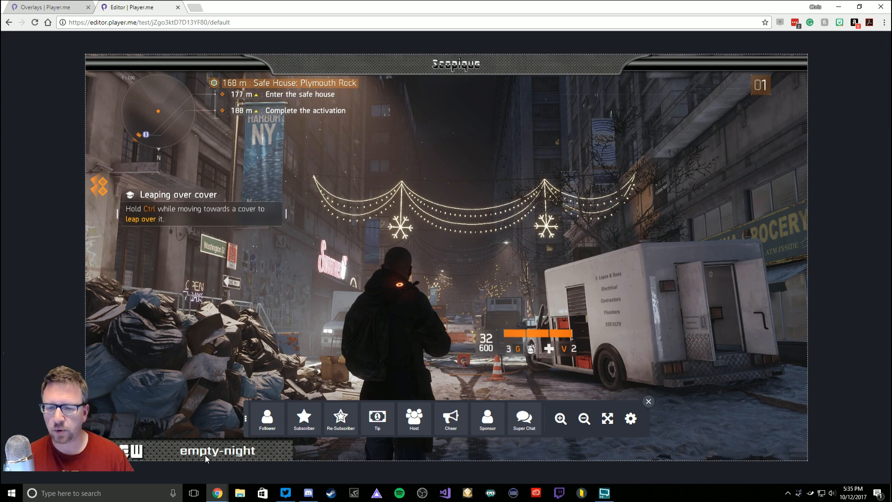
{"action": "left_click", "coordinate": [419, 428]}
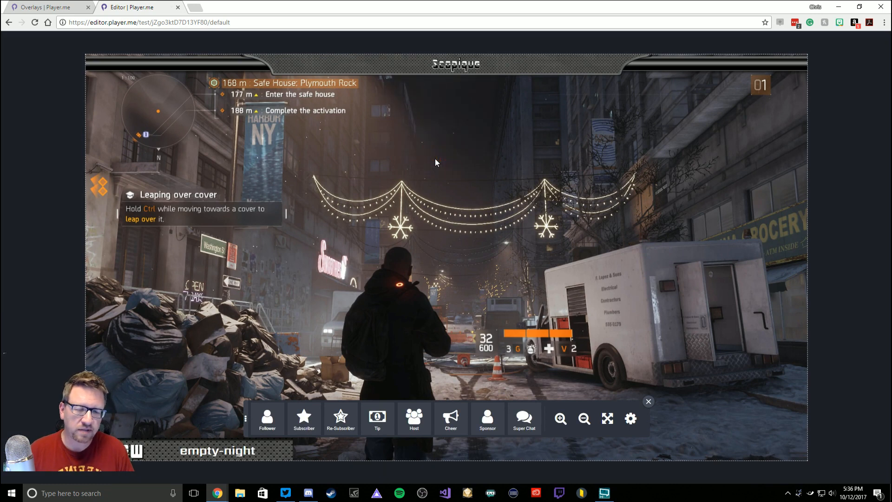
{"action": "left_click", "coordinate": [649, 402]}
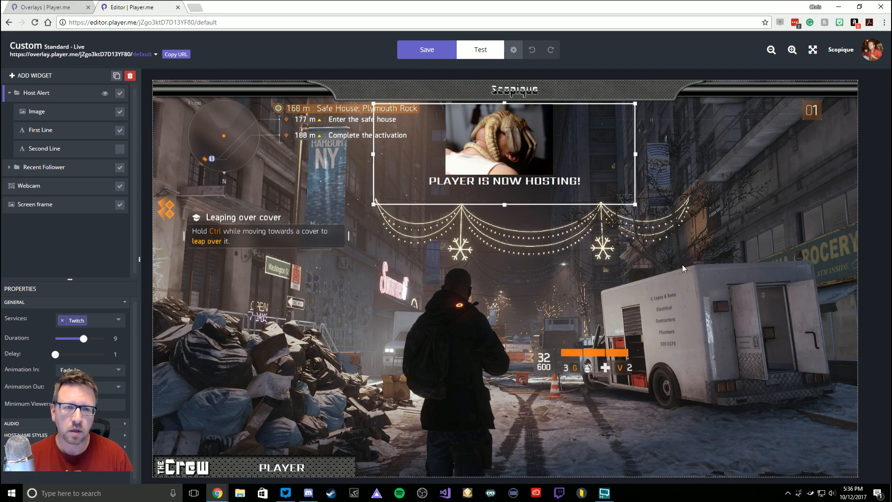
- Collapse the Host Alert group and nudge it slightly right so it is centred under the overlay's top banner
{"action": "left_click", "coordinate": [42, 93]}
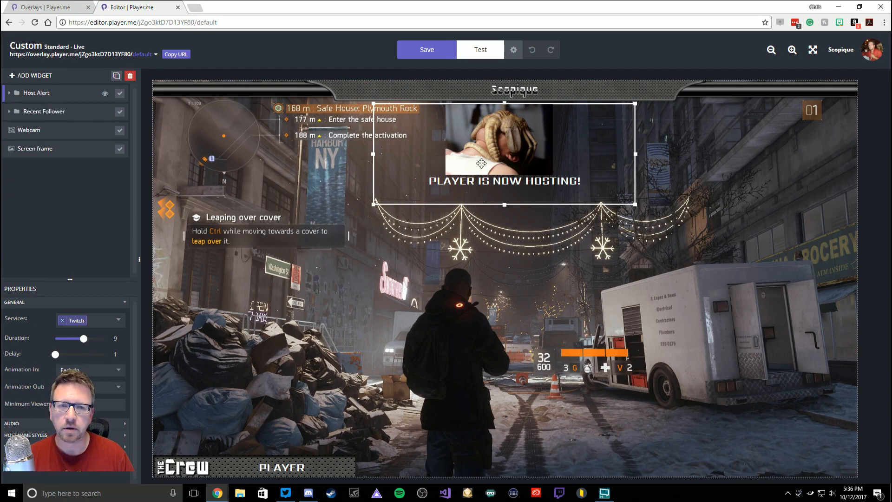
{"action": "left_click_drag", "start_coordinate": [514, 160], "coordinate": [524, 160]}
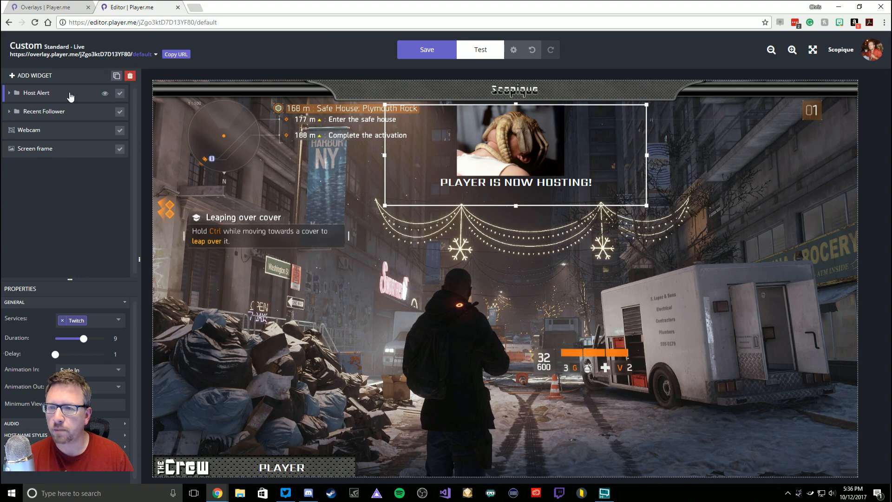
- Add a Follower Alert widget, centre it just below the host alert, and try to extend its box downward
{"action": "left_click", "coordinate": [16, 84]}
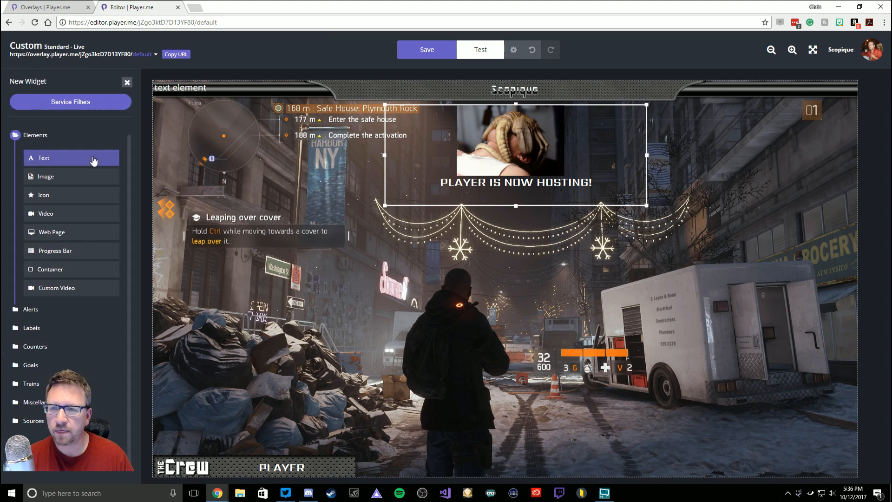
{"action": "left_click", "coordinate": [33, 136]}
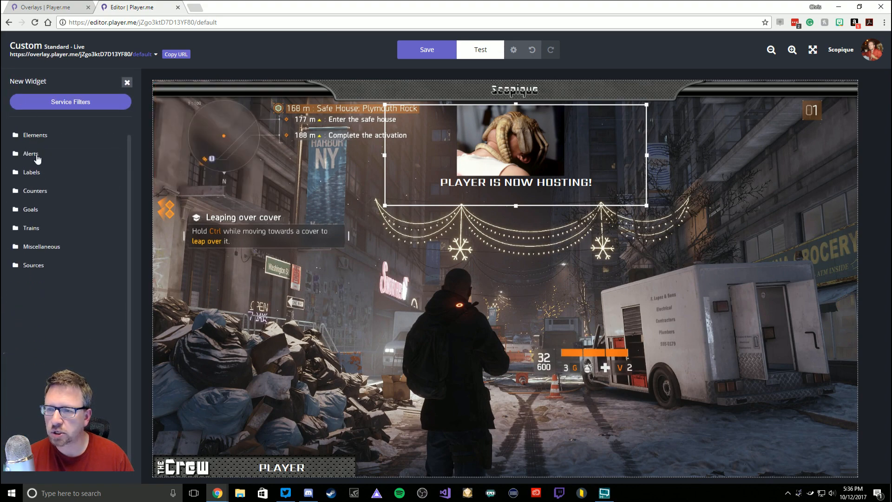
{"action": "left_click", "coordinate": [31, 155]}
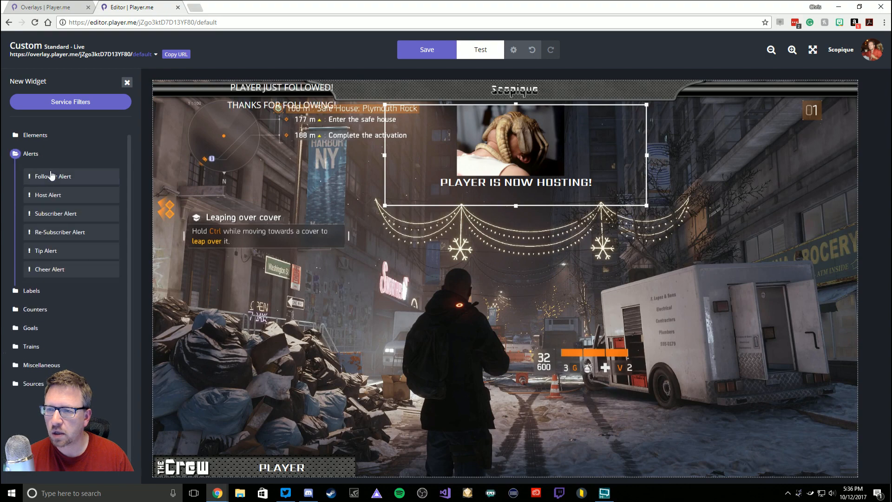
{"action": "left_click", "coordinate": [35, 176]}
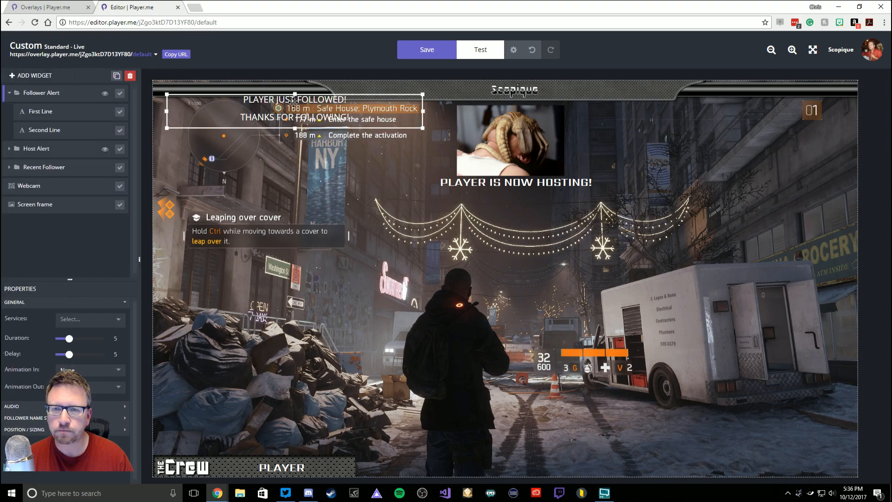
{"action": "left_click_drag", "start_coordinate": [294, 100], "coordinate": [509, 213]}
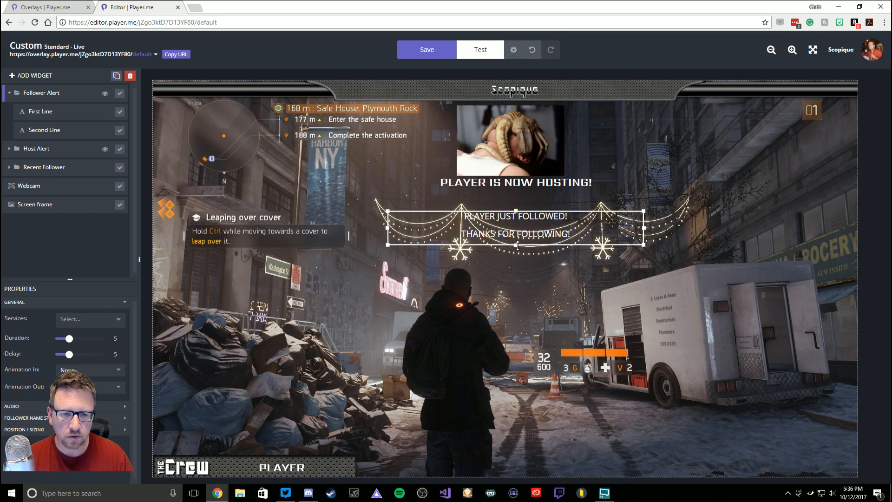
{"action": "left_click_drag", "start_coordinate": [518, 245], "coordinate": [520, 358]}
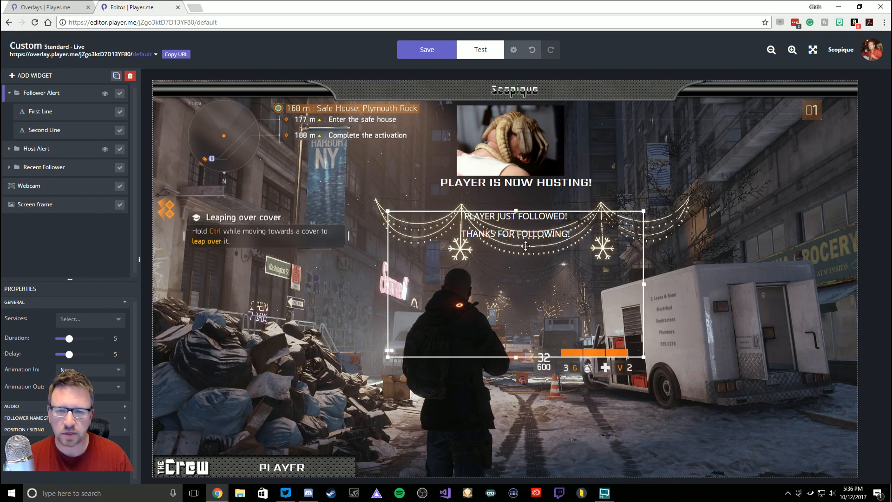
- Delete the second line from the Follower Alert and collapse its group
{"action": "left_click", "coordinate": [68, 112]}
{"action": "left_click", "coordinate": [69, 132]}
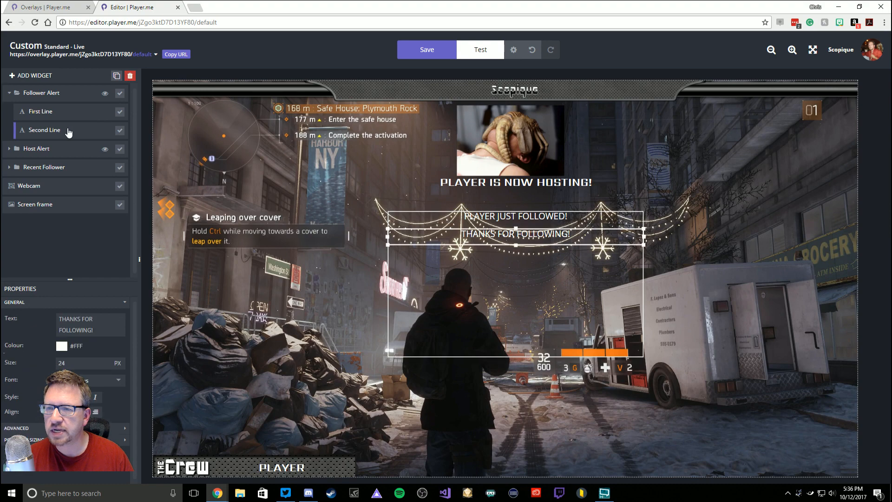
{"action": "left_click", "coordinate": [130, 76]}
{"action": "left_click", "coordinate": [46, 93]}
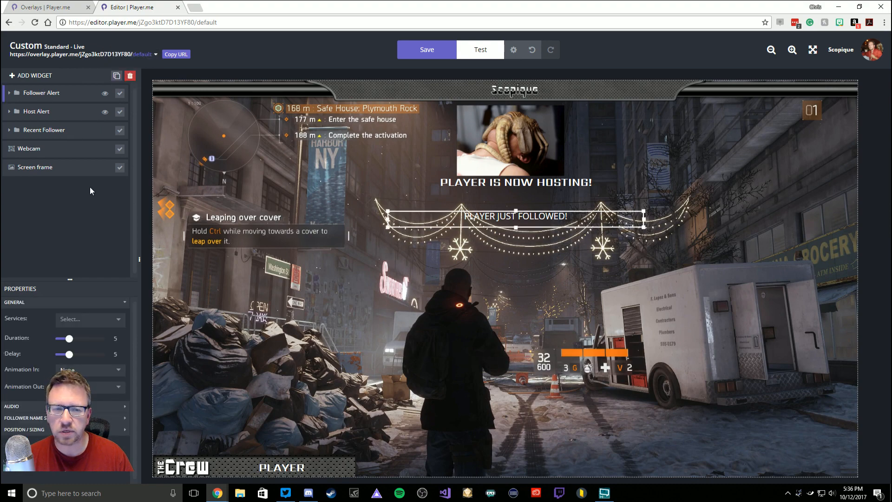
- Set the Follower Alert's service to Twitch, duration to 9, delay to 1 and entry animation to Slide In Down, and choose an exit animation
{"action": "left_click", "coordinate": [64, 320]}
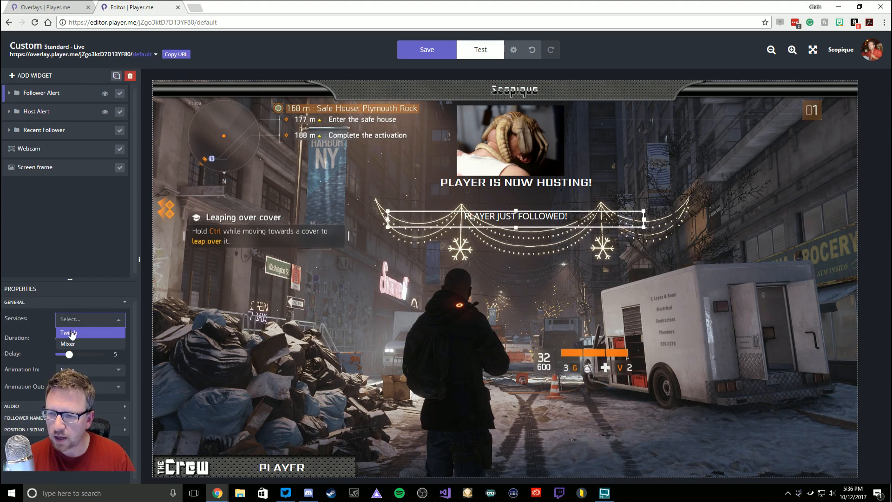
{"action": "left_click", "coordinate": [73, 333]}
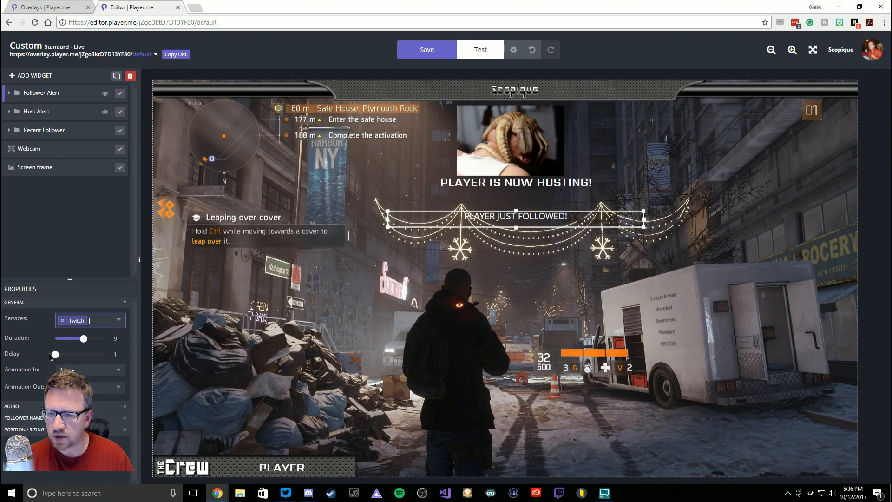
{"action": "left_click", "coordinate": [85, 370]}
{"action": "scroll", "coordinate": [108, 417], "scroll_direction": "down", "scroll_amount": 2}
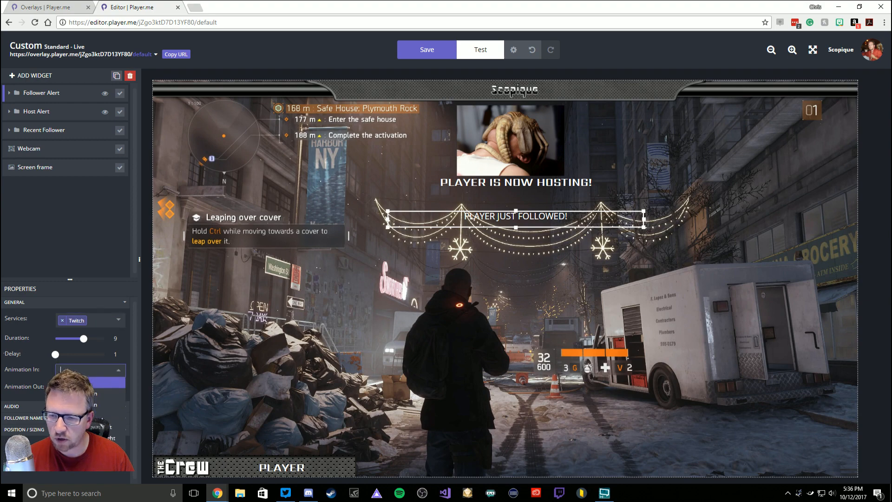
{"action": "scroll", "coordinate": [102, 417], "scroll_direction": "down", "scroll_amount": 2}
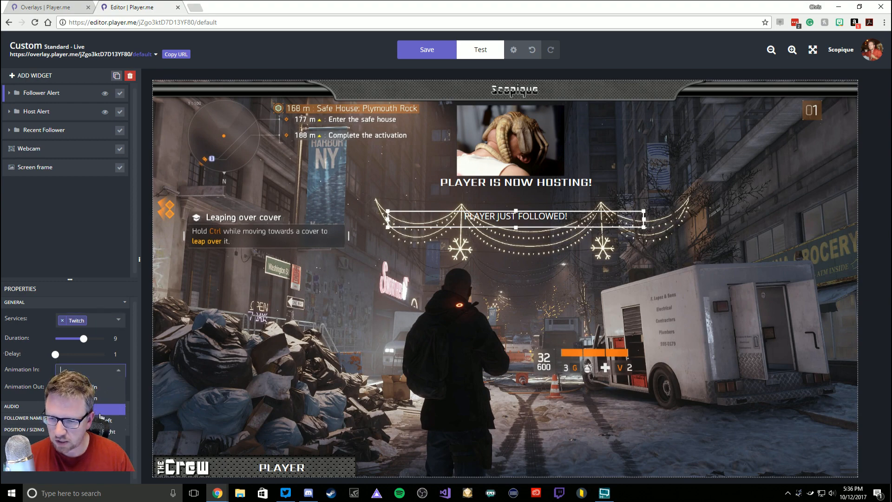
{"action": "scroll", "coordinate": [112, 426], "scroll_direction": "down", "scroll_amount": 2}
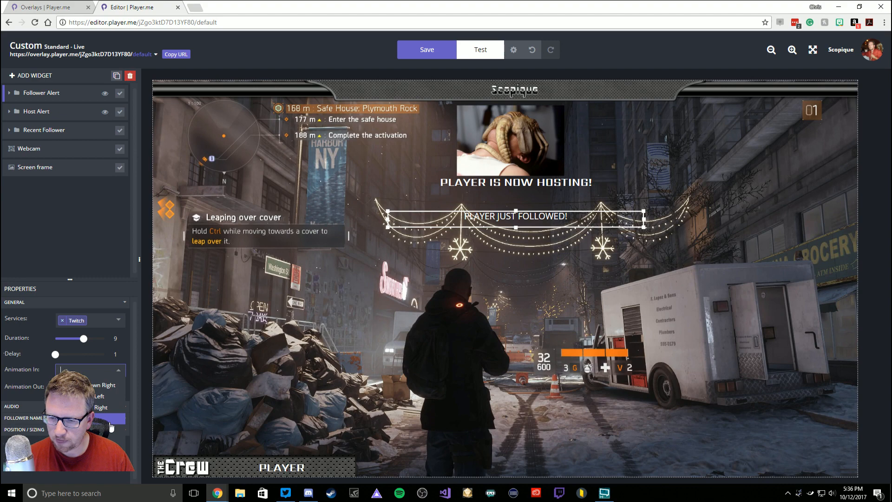
{"action": "left_click", "coordinate": [110, 430]}
{"action": "left_click", "coordinate": [97, 386]}
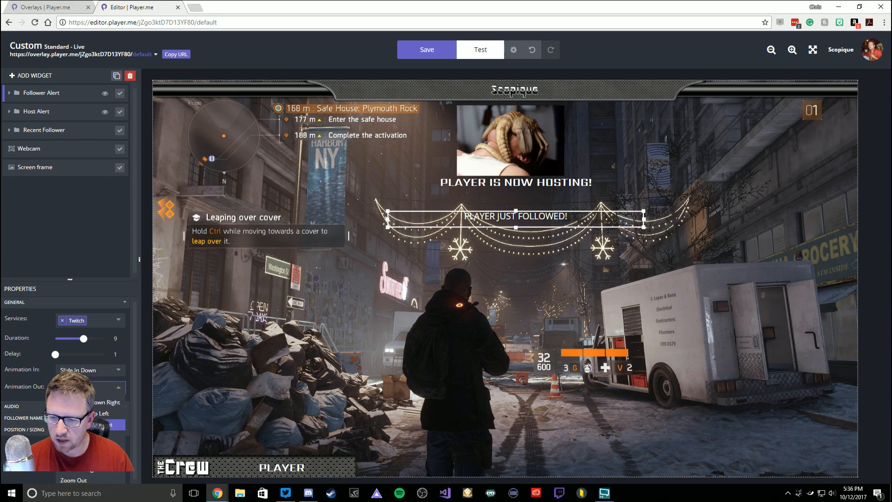
{"action": "scroll", "coordinate": [100, 413], "scroll_direction": "down", "scroll_amount": 1}
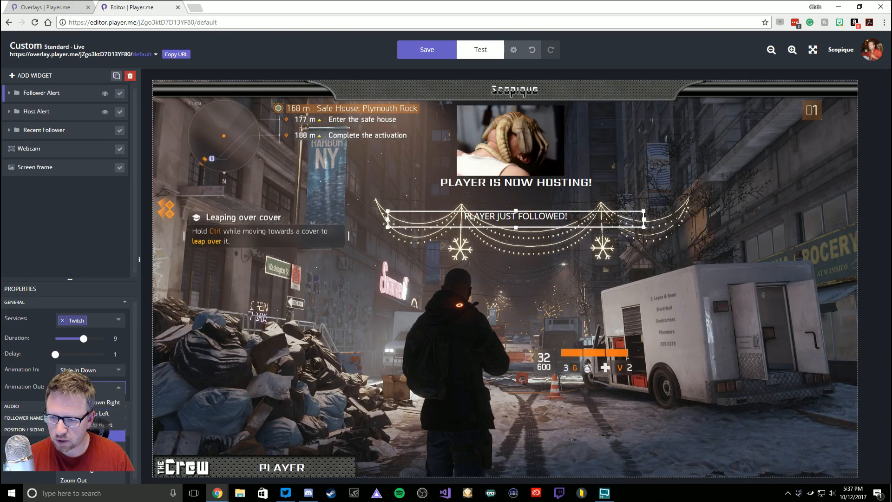
{"action": "left_click", "coordinate": [99, 435]}
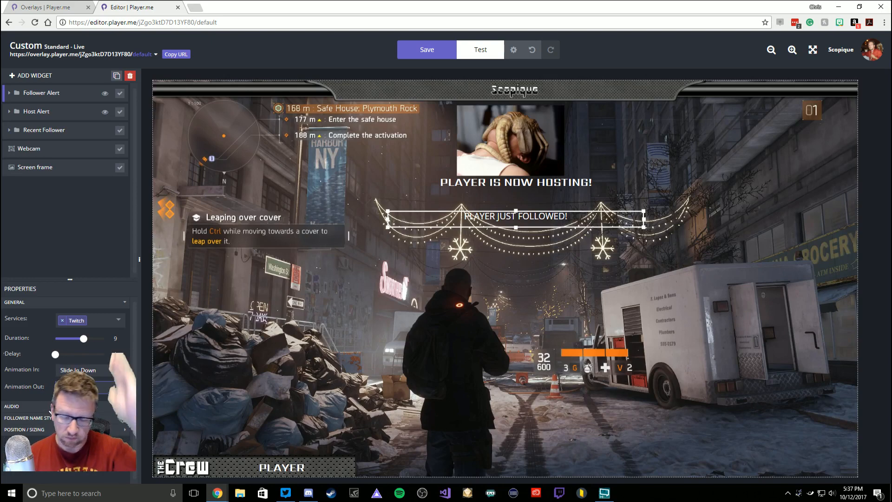
{"action": "left_click", "coordinate": [69, 406]}
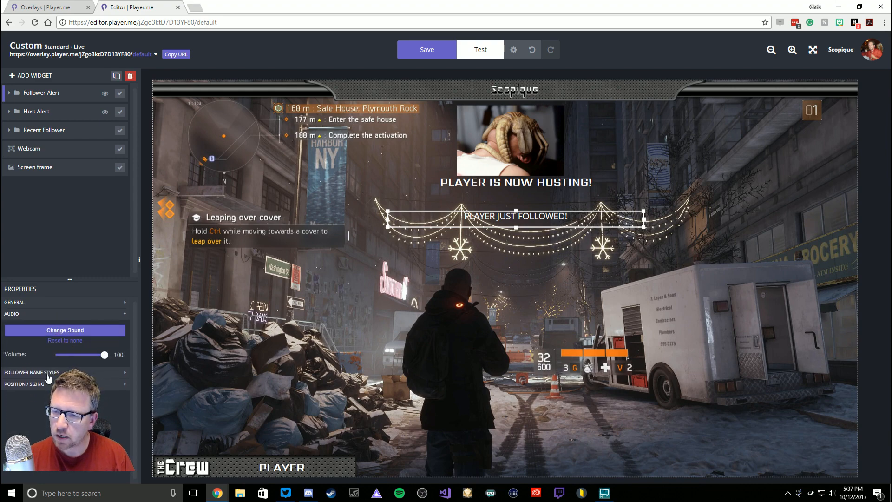
{"action": "left_click", "coordinate": [74, 329]}
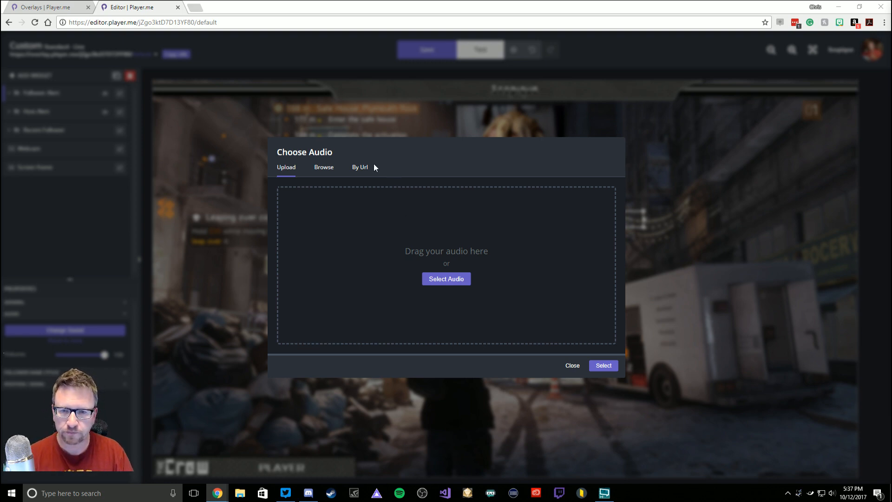
{"action": "left_click", "coordinate": [357, 171]}
{"action": "type", "text": "https://s3.amazonaws.com/lvcp-cdn/images/audio/bottlerocket_Transition_Slash_01.mp3"}
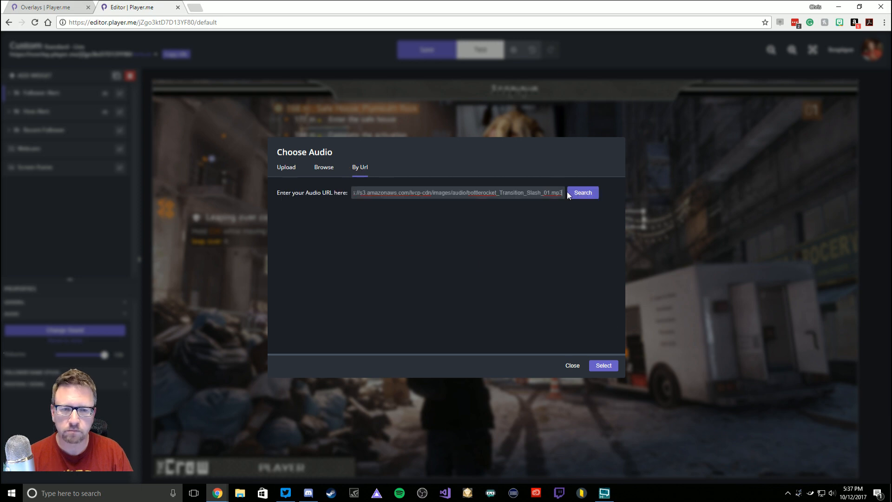
{"action": "left_click", "coordinate": [584, 193]}
{"action": "left_click", "coordinate": [385, 268]}
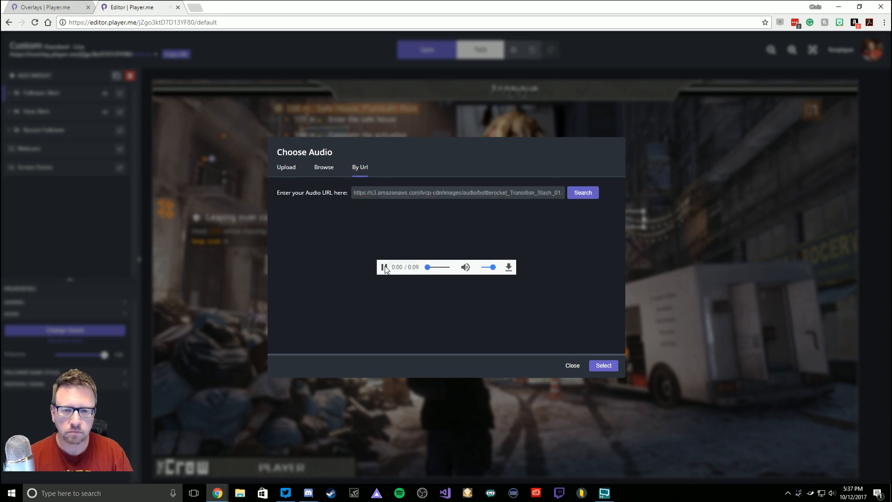
{"action": "left_click", "coordinate": [605, 366]}
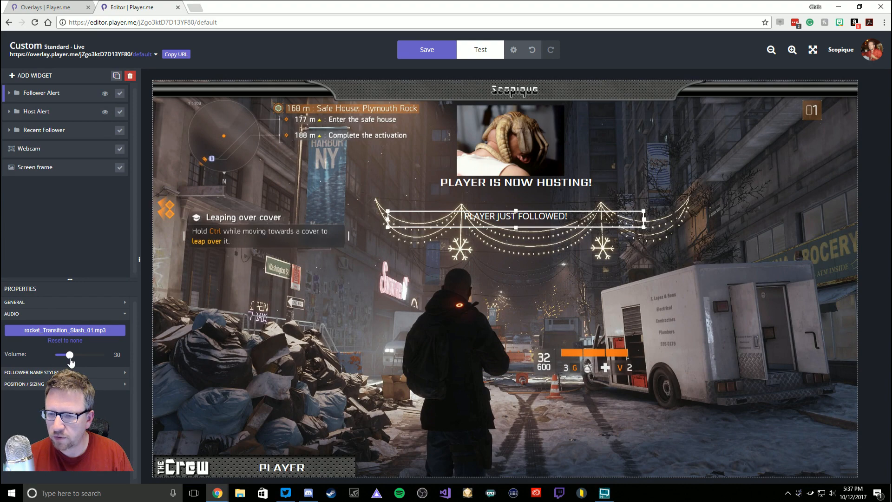
- Set the Follower Alert's follower name colour to red #f30505, choose a follower animation, and open the position and sizing settings
{"action": "left_click", "coordinate": [69, 372]}
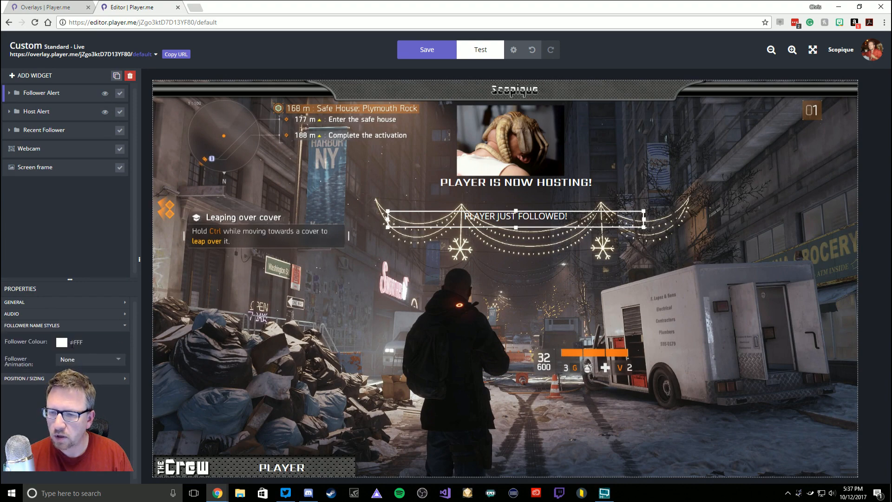
{"action": "left_click", "coordinate": [62, 342]}
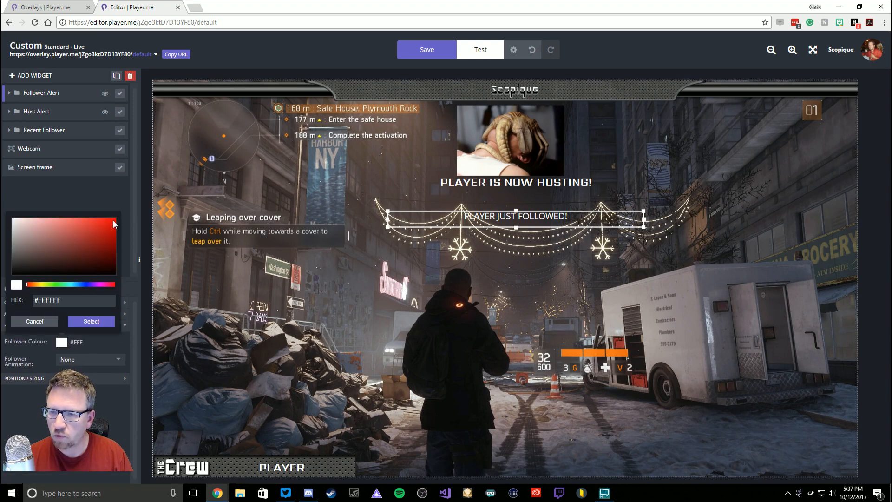
{"action": "left_click", "coordinate": [113, 221]}
{"action": "left_click", "coordinate": [91, 321]}
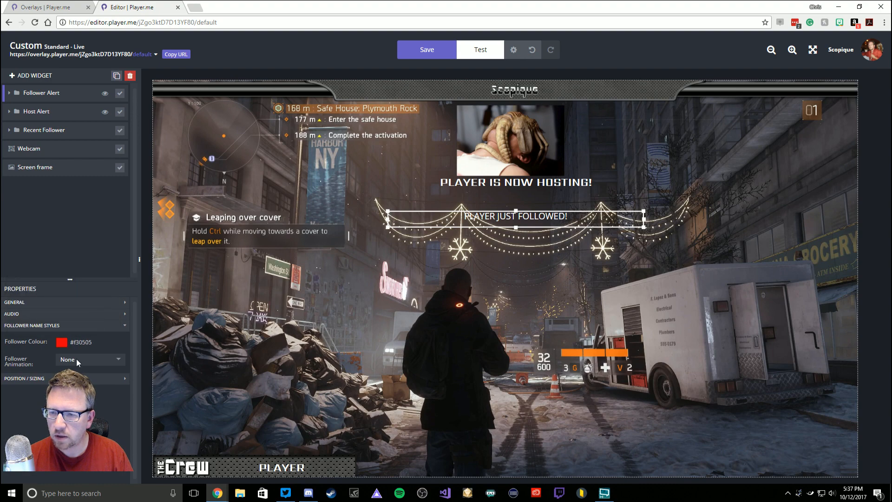
{"action": "left_click", "coordinate": [84, 359]}
{"action": "left_click", "coordinate": [82, 404]}
{"action": "left_click", "coordinate": [83, 379]}
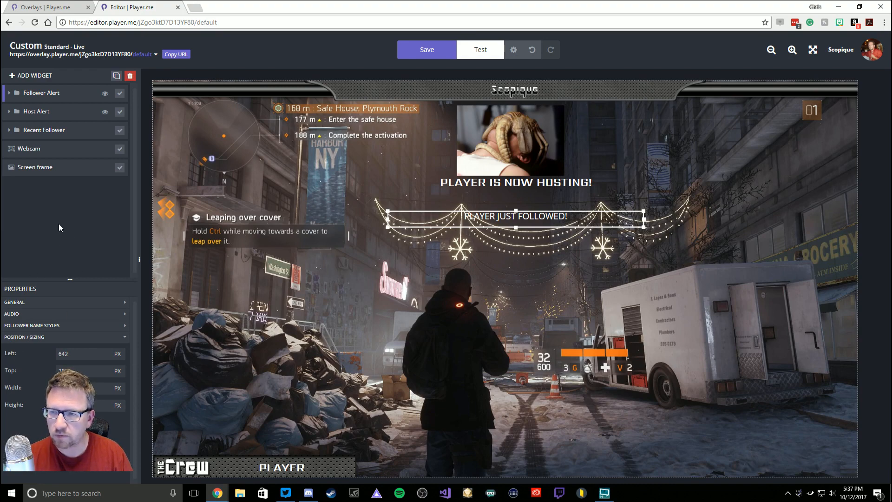
- Change the text of the Follower Alert's first line to "{{username}} HAS JOINED THE FLEET!"
{"action": "left_click", "coordinate": [53, 95]}
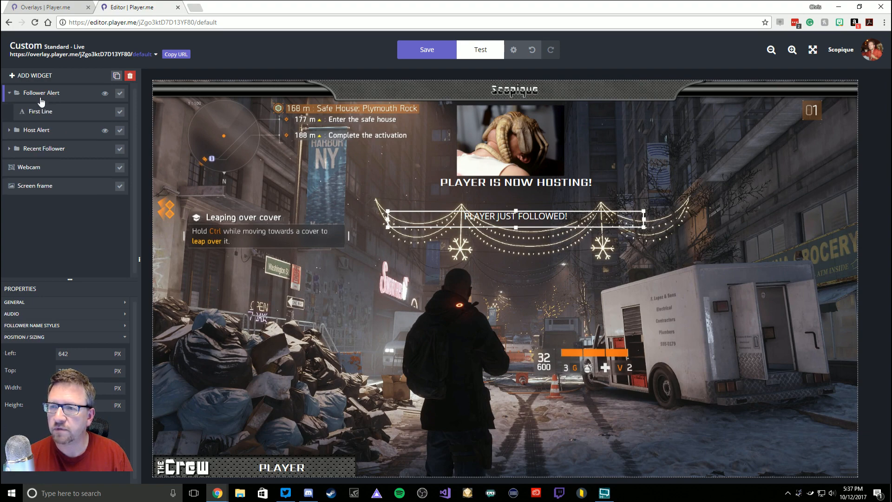
{"action": "left_click", "coordinate": [42, 113]}
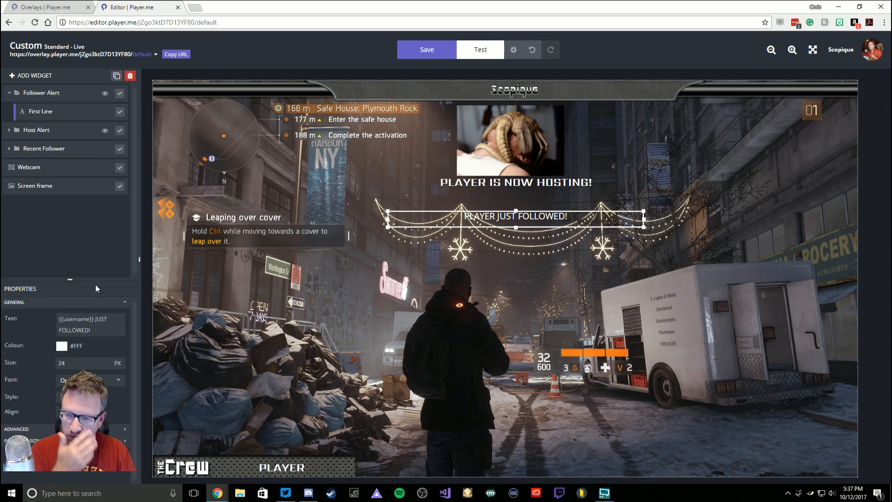
{"action": "left_click_drag", "start_coordinate": [94, 321], "coordinate": [102, 332]}
{"action": "key", "text": "BackSpace"}
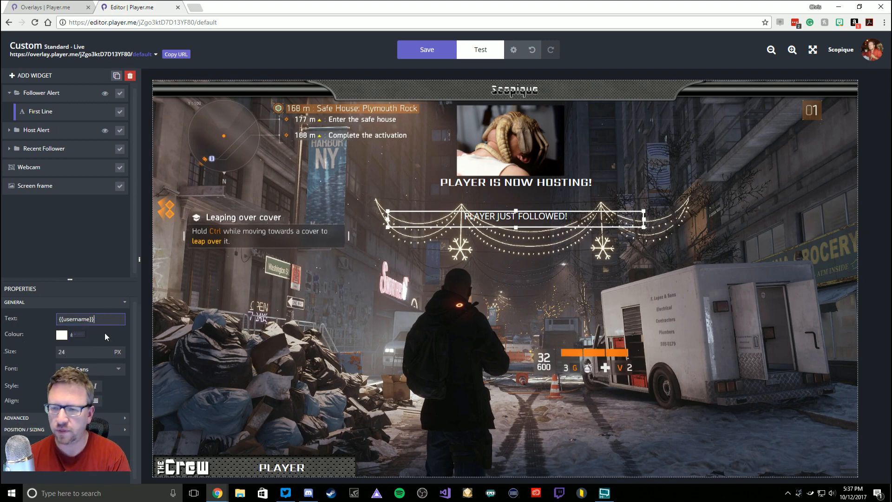
{"action": "key", "text": "BackSpace"}
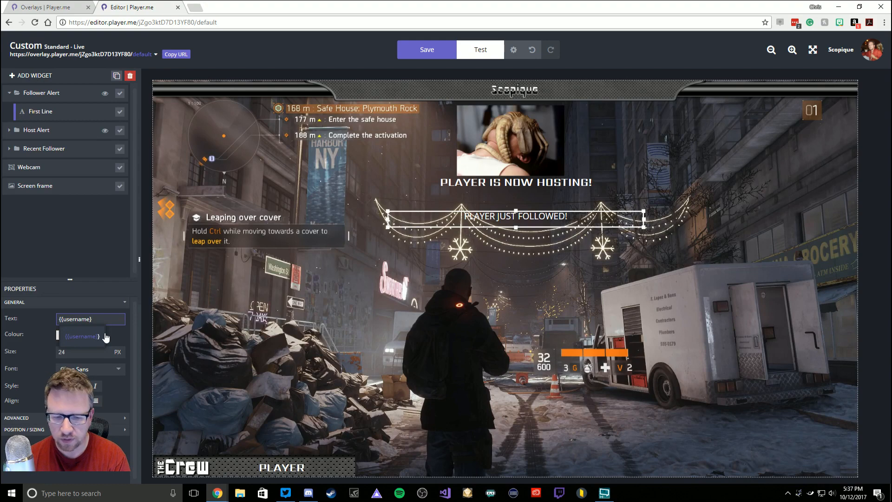
{"action": "type", "text": "HA"}
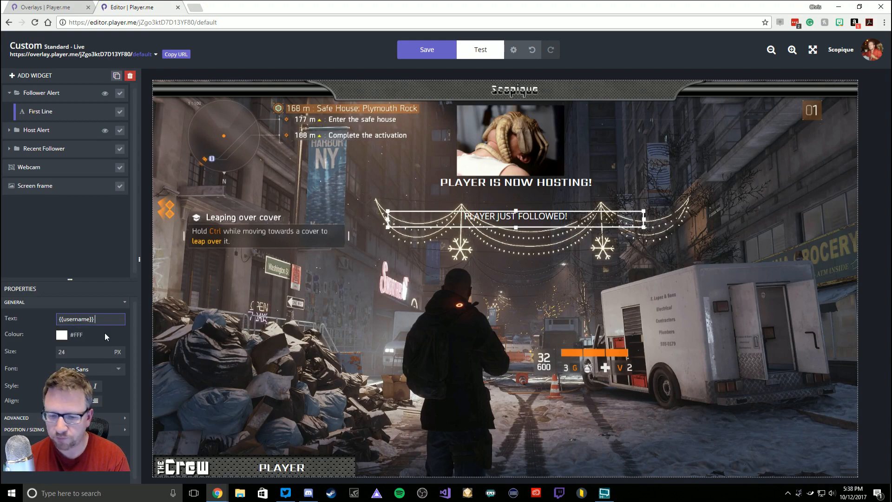
{"action": "type", "text": "S "}
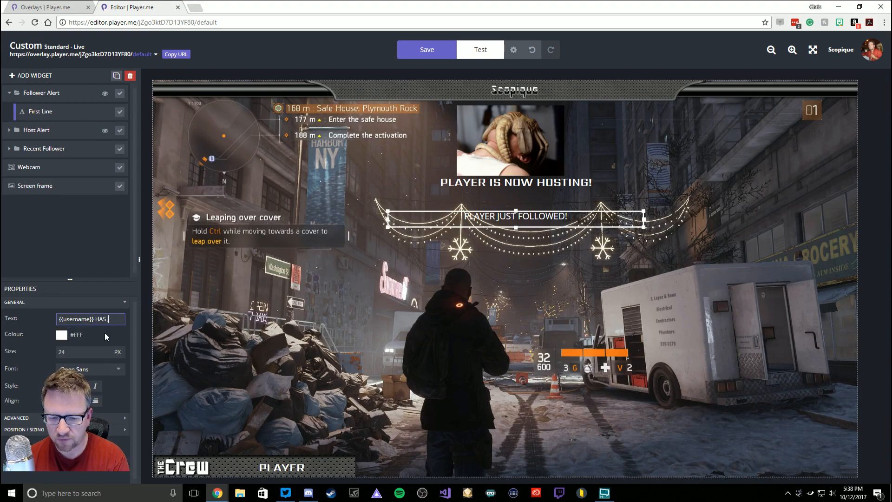
{"action": "type", "text": "JOINED THE FLEET!"}
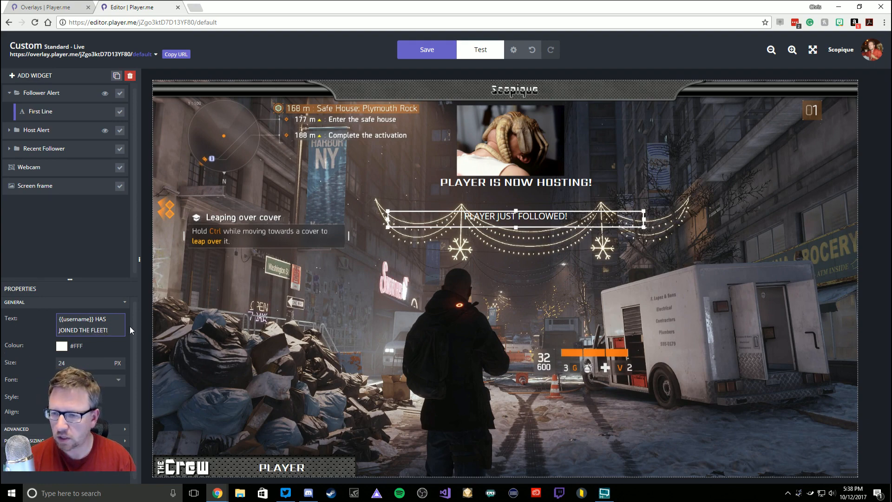
- Set the first line's text size to 32 px and its font to the SemiBold face matching the host alert, and check its advanced and sizing settings
{"action": "key", "text": "Tab"}
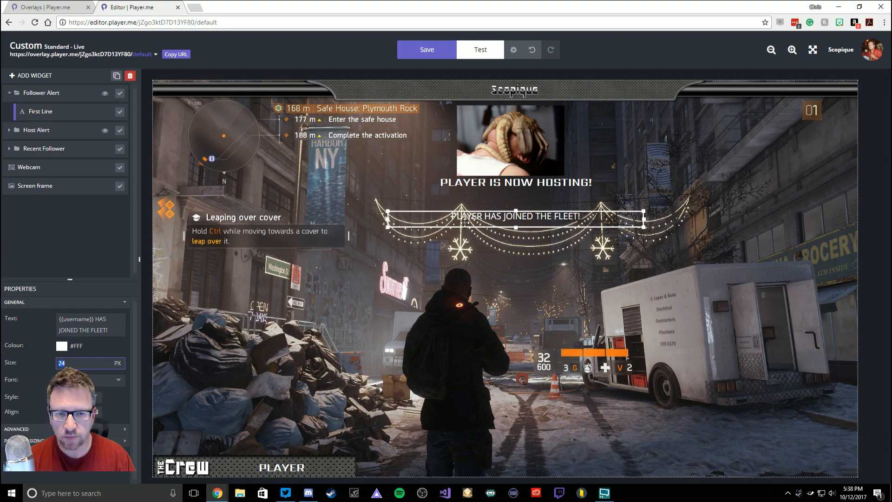
{"action": "type", "text": "32"}
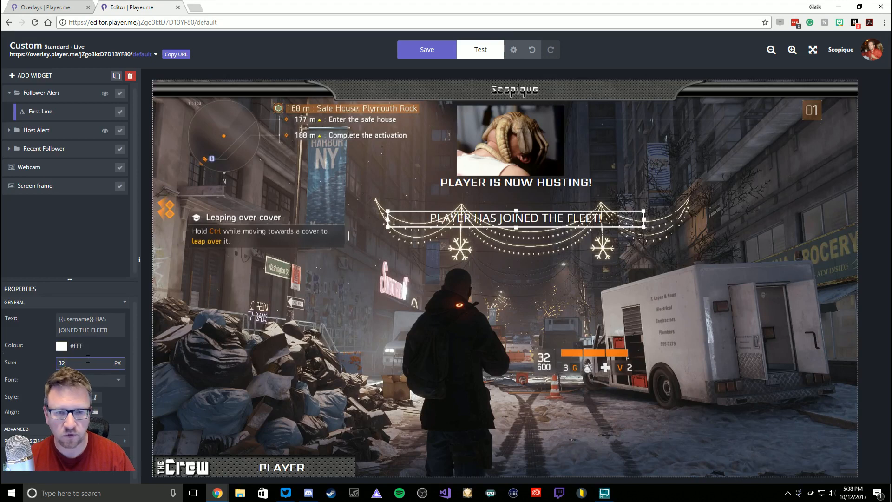
{"action": "left_click", "coordinate": [102, 381]}
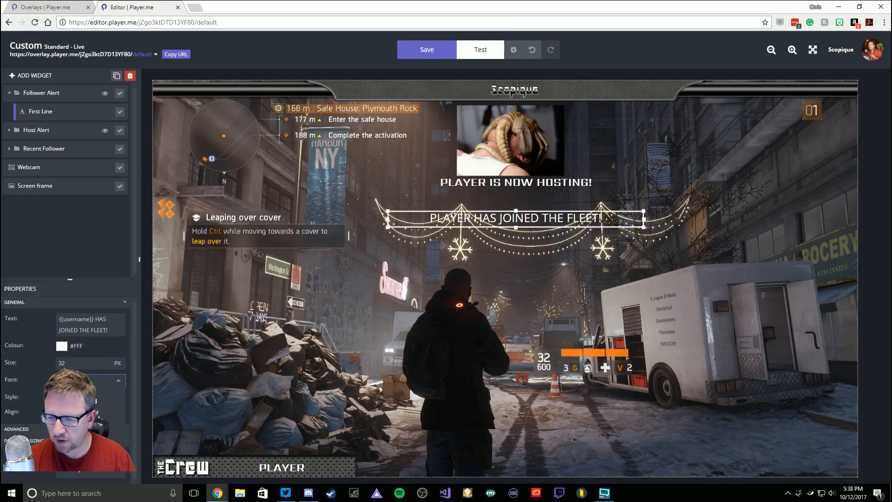
{"action": "scroll", "coordinate": [99, 418], "scroll_direction": "down", "scroll_amount": 2}
{"action": "scroll", "coordinate": [99, 417], "scroll_direction": "down", "scroll_amount": 2}
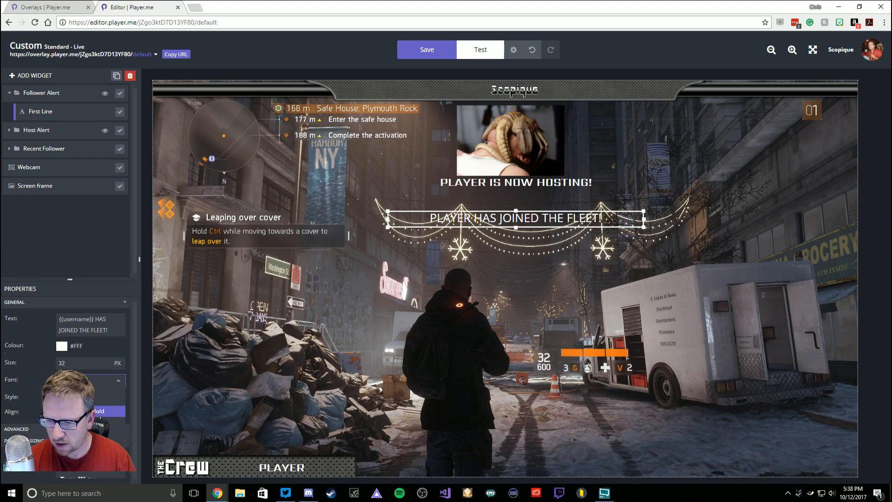
{"action": "left_click", "coordinate": [102, 413]}
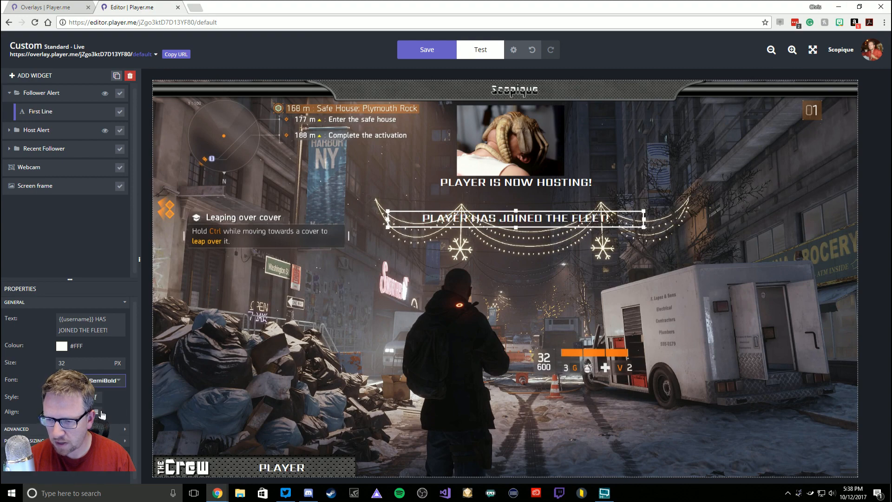
{"action": "left_click", "coordinate": [45, 430]}
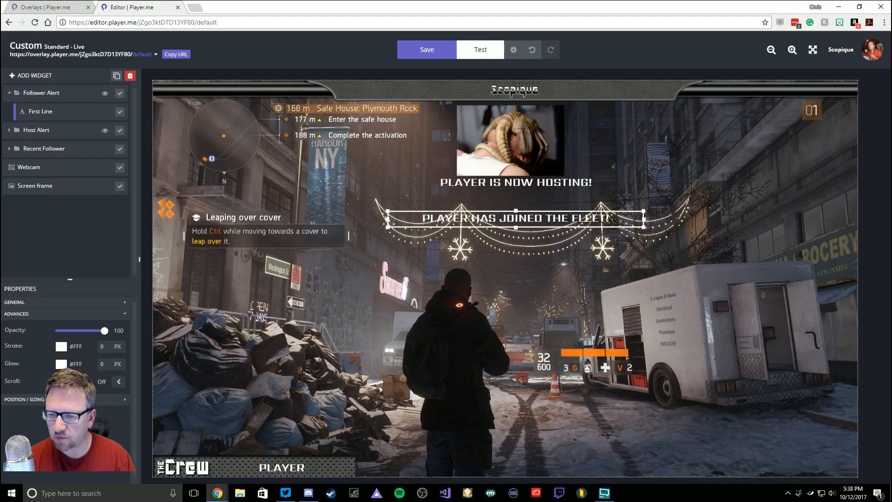
{"action": "left_click", "coordinate": [24, 399]}
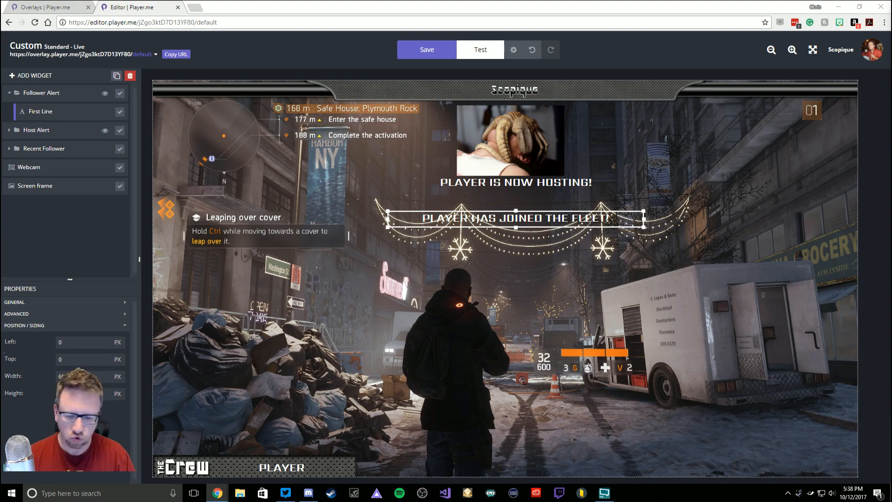
{"action": "left_click", "coordinate": [32, 75]}
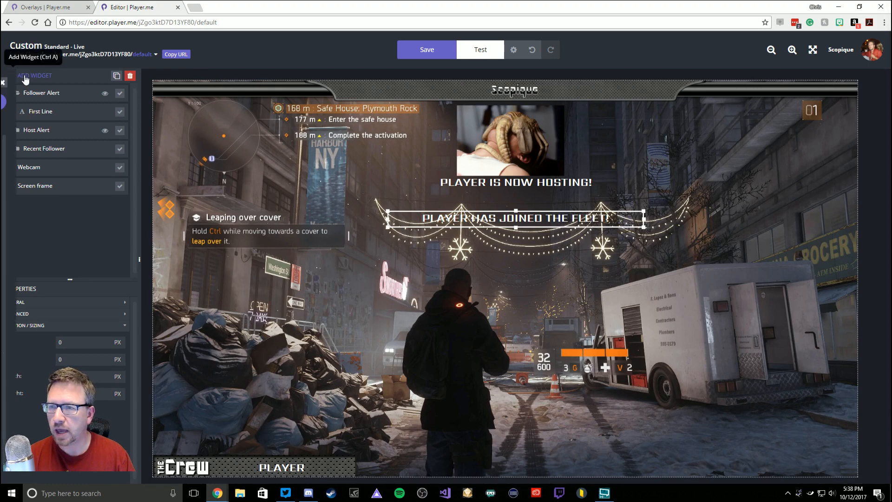
{"action": "left_click", "coordinate": [36, 135]}
{"action": "left_click_drag", "start_coordinate": [45, 177], "coordinate": [233, 172]}
{"action": "type", "text": "https://s3.amazonaws.com/lvcp-cdn/images/elements/Spaceship-PNG-File.png"}
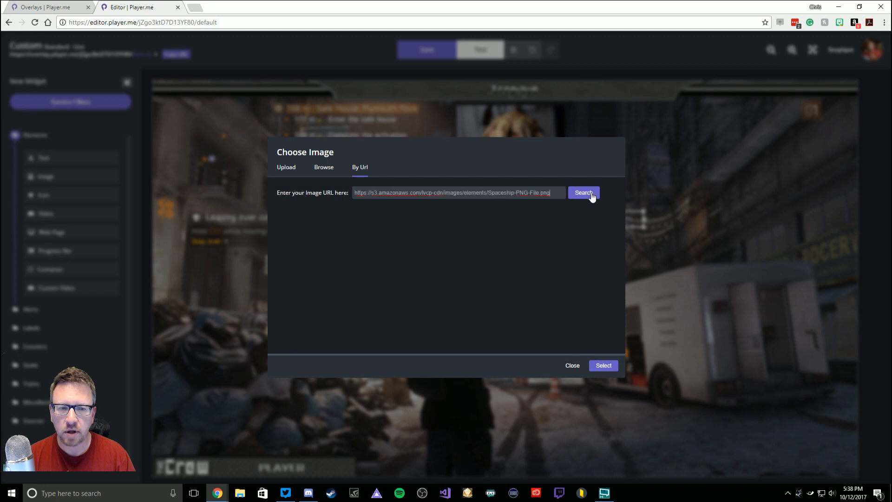
{"action": "left_click", "coordinate": [591, 194]}
{"action": "left_click", "coordinate": [604, 365]}
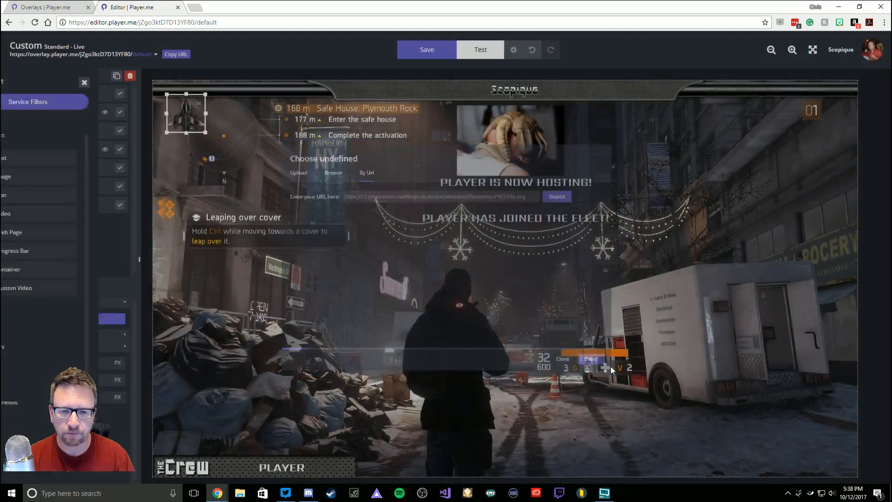
{"action": "left_click_drag", "start_coordinate": [188, 115], "coordinate": [404, 246]}
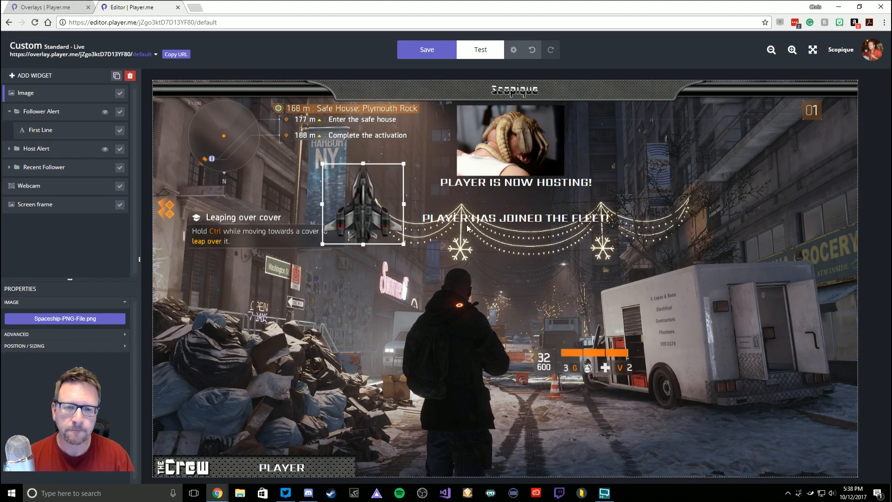
- Nest the spaceship image widget inside the Follower Alert group, above its First Line text
{"action": "mouse_move", "coordinate": [370, 227]}
{"action": "left_mouse_down"}
{"action": "mouse_move", "coordinate": [281, 181]}
{"action": "mouse_move", "coordinate": [285, 126]}
{"action": "mouse_move", "coordinate": [371, 229]}
{"action": "left_mouse_up"}
{"action": "left_click_drag", "start_coordinate": [45, 99], "coordinate": [50, 128]}
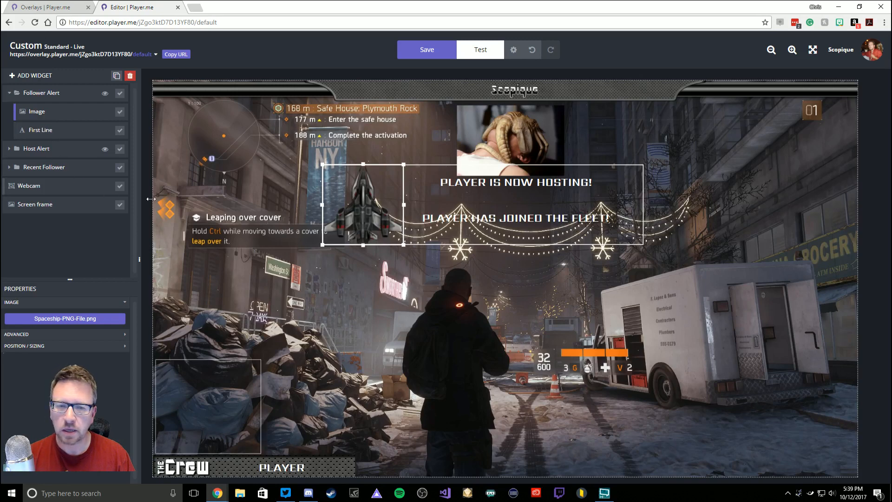
{"action": "left_click", "coordinate": [386, 177]}
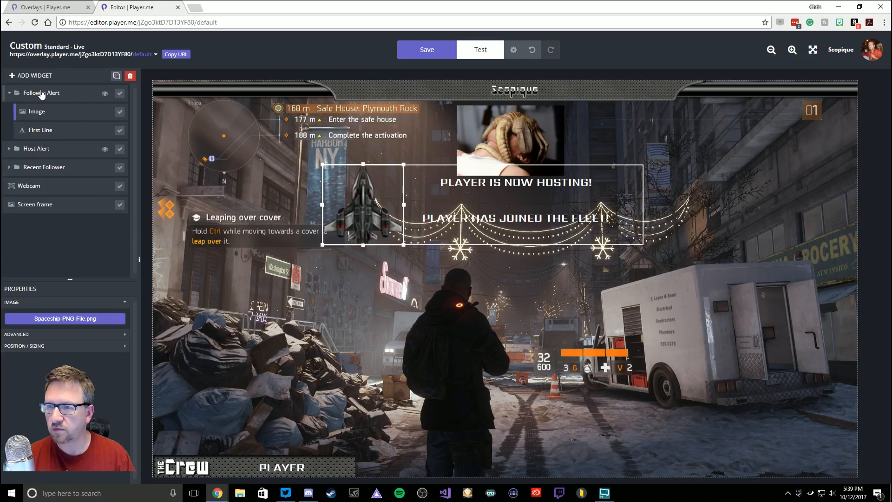
- Centre the spaceship image above the joined-the-fleet text and move the whole Follower Alert over the host alert, at about left 642 px, top 68 px
{"action": "left_click_drag", "start_coordinate": [400, 193], "coordinate": [431, 261]}
{"action": "left_click", "coordinate": [465, 263]}
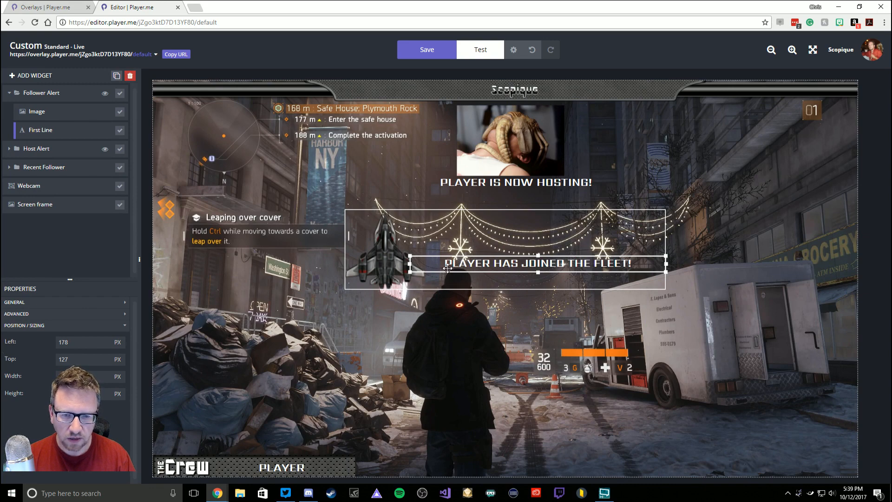
{"action": "left_click", "coordinate": [42, 116]}
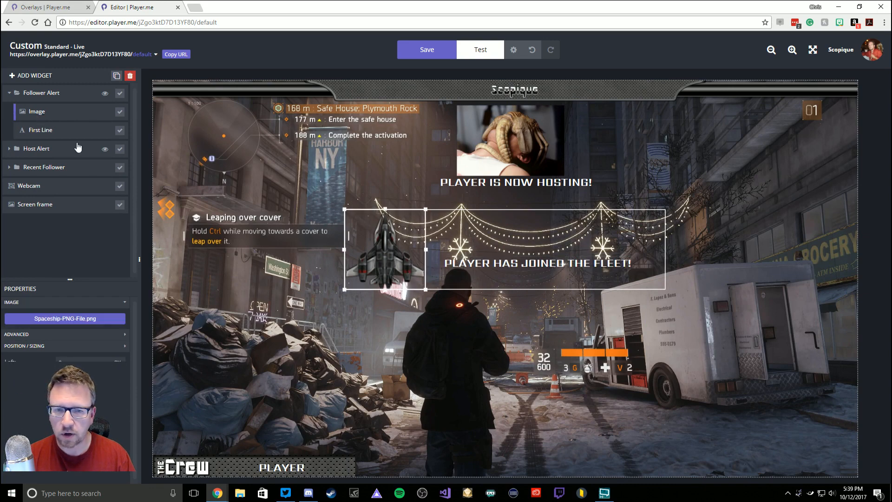
{"action": "left_click_drag", "start_coordinate": [400, 244], "coordinate": [547, 212]}
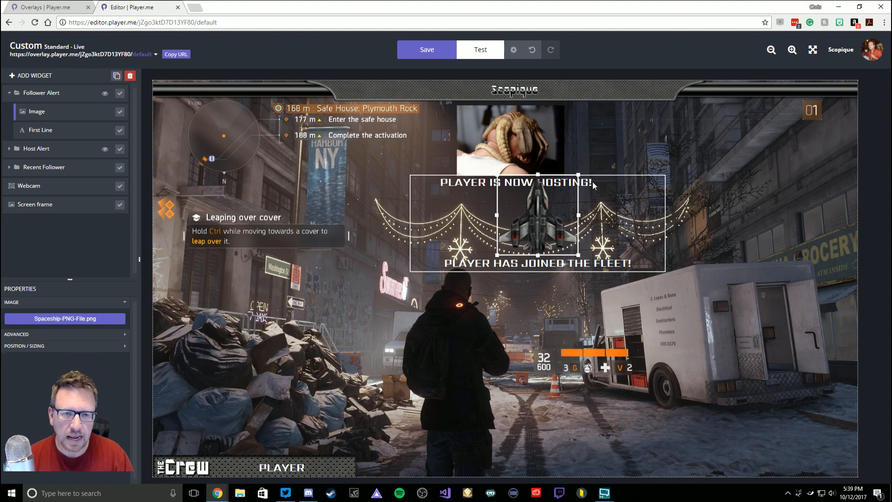
{"action": "left_click", "coordinate": [50, 93]}
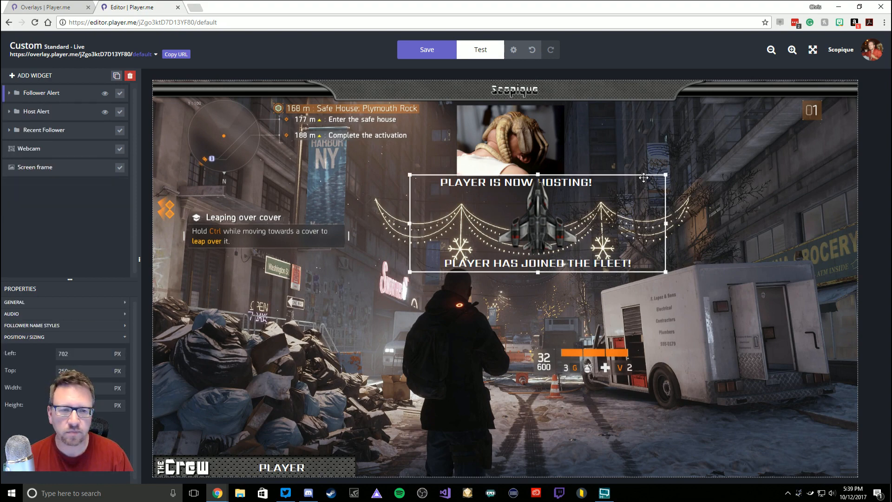
{"action": "left_click_drag", "start_coordinate": [644, 178], "coordinate": [583, 132]}
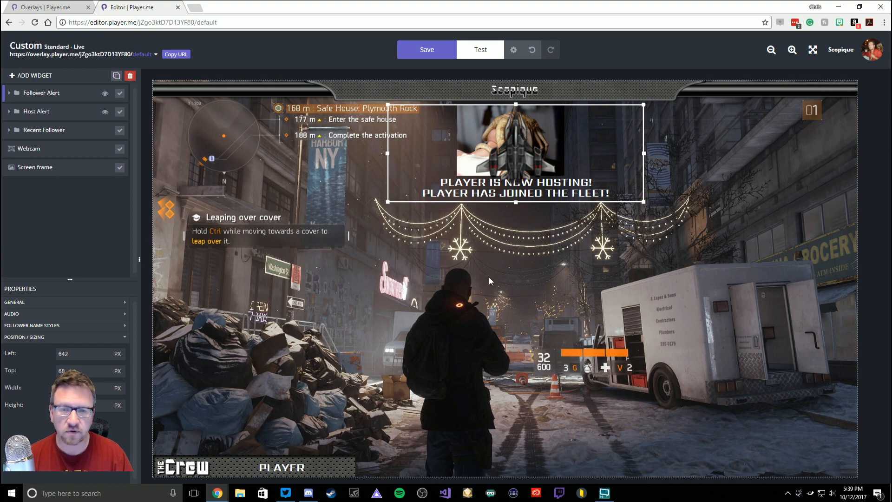
- Save the overlay, trigger a test follower event in test mode, and return to the editor
{"action": "left_click", "coordinate": [426, 51]}
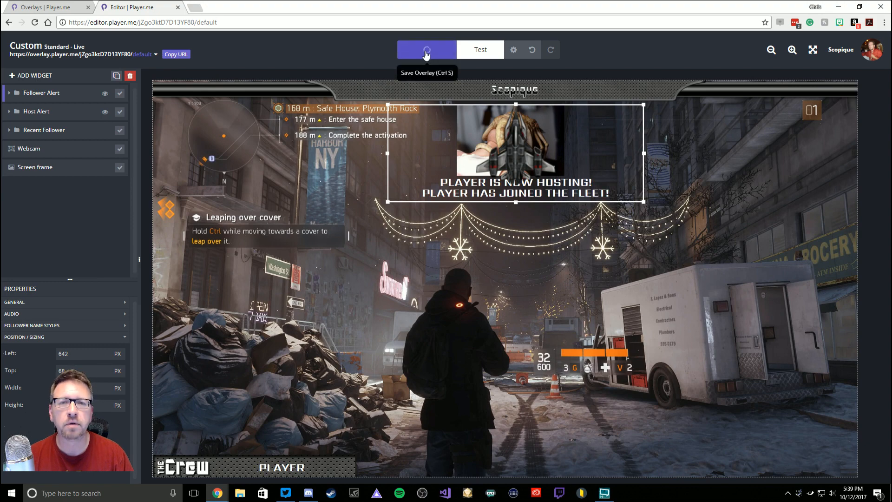
{"action": "left_click", "coordinate": [481, 48]}
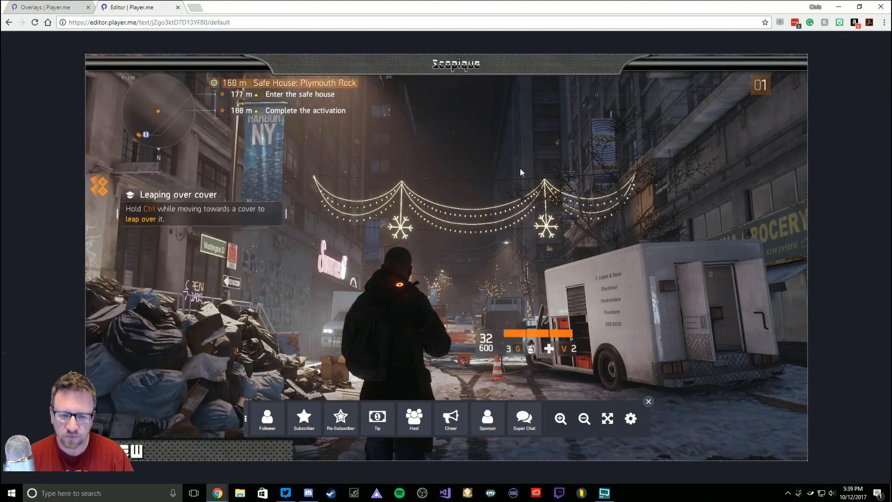
{"action": "left_click", "coordinate": [267, 420]}
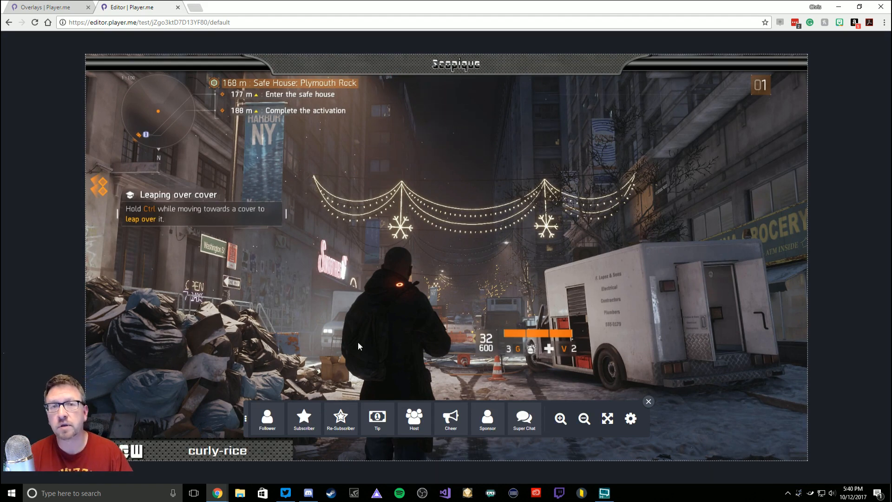
{"action": "left_click", "coordinate": [649, 402]}
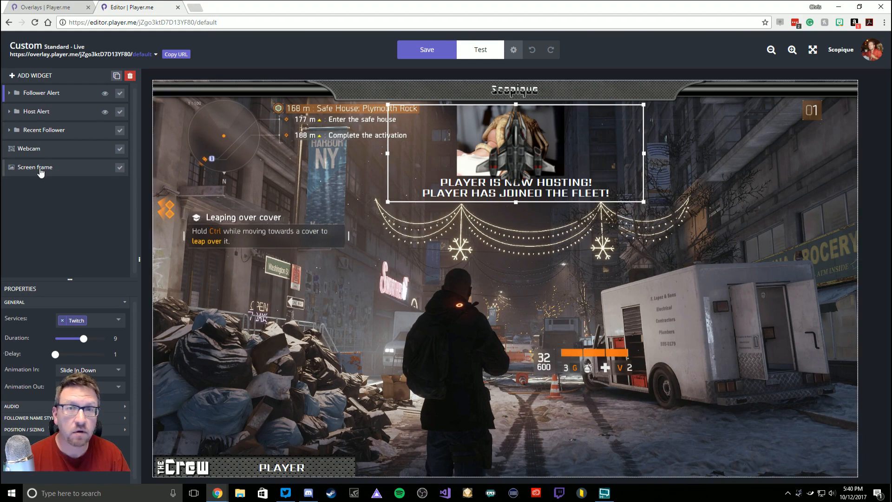
- Add a Container widget to the overlay and rename it "Social"
{"action": "left_click", "coordinate": [51, 76]}
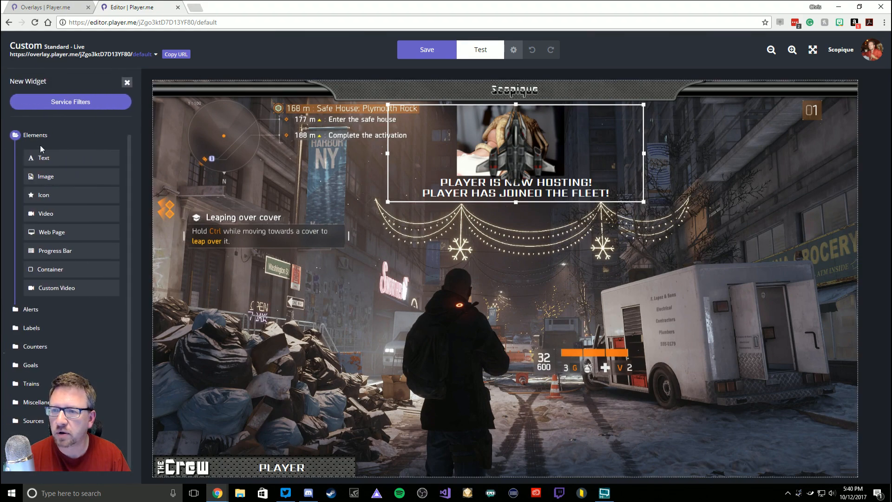
{"action": "left_click", "coordinate": [49, 269]}
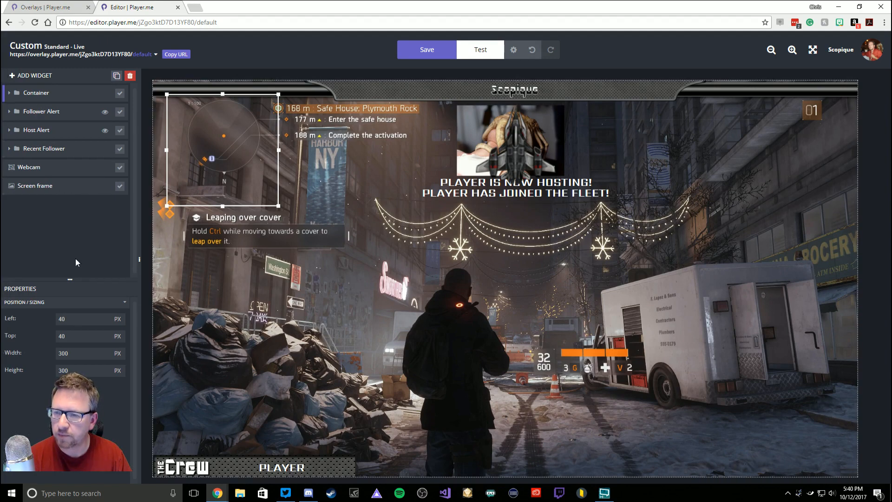
{"action": "right_click", "coordinate": [26, 95]}
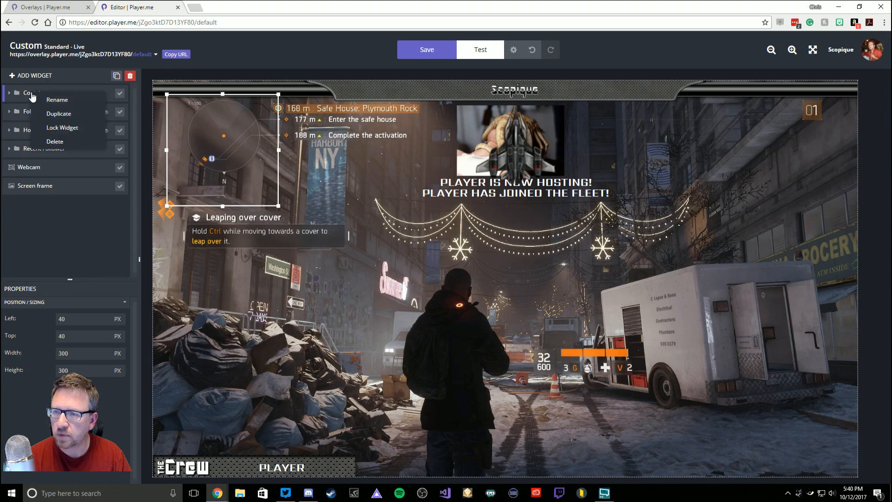
{"action": "left_click", "coordinate": [46, 102]}
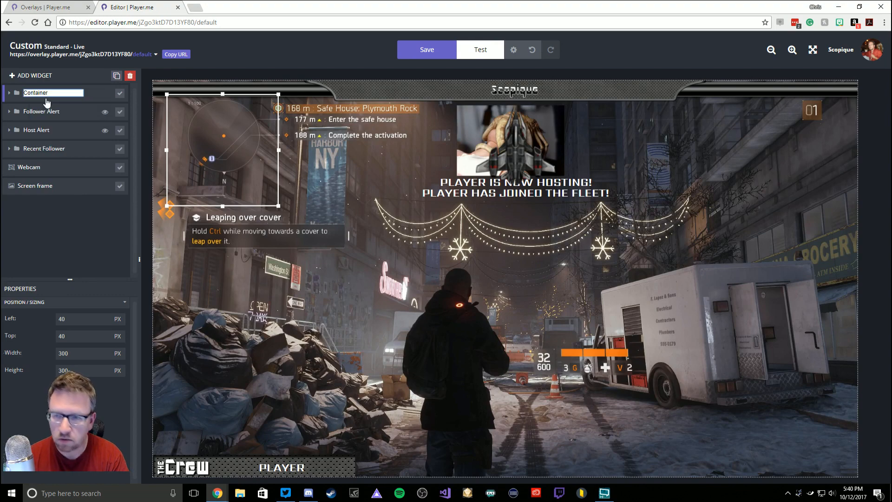
{"action": "key", "text": "ctrl+a"}
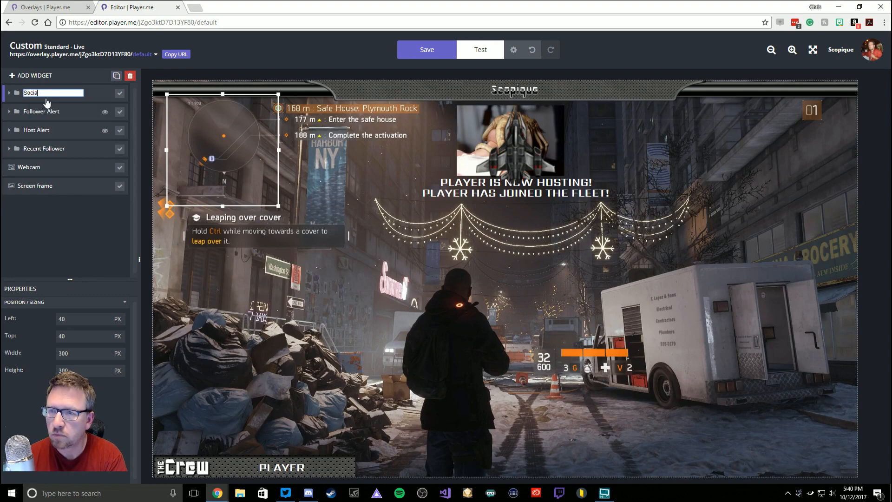
{"action": "type", "text": "Social"}
{"action": "key", "text": "Return"}
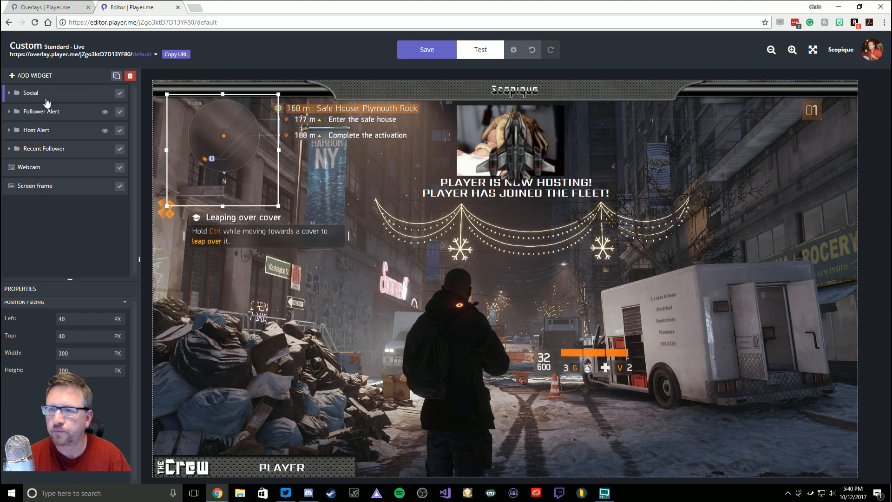
- Add an Icon widget showing the steam icon, rename it "Steam Icon", and nest it in the Social container
{"action": "left_click", "coordinate": [35, 75]}
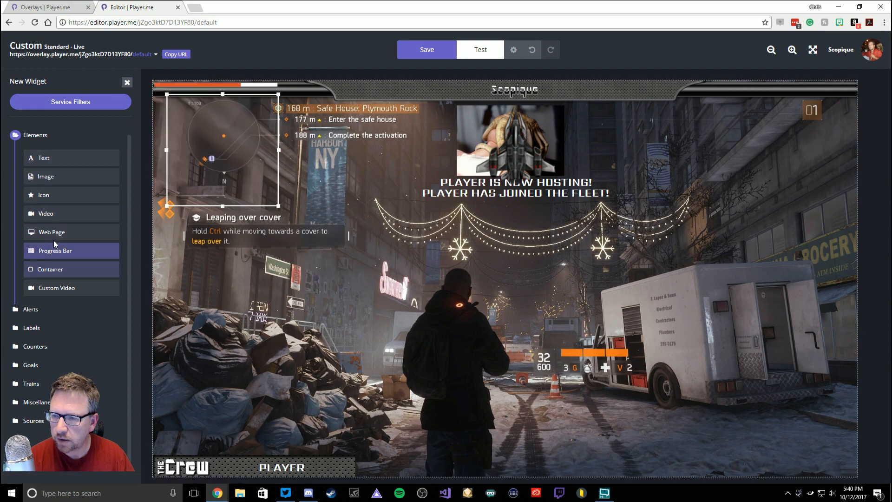
{"action": "left_click", "coordinate": [46, 194]}
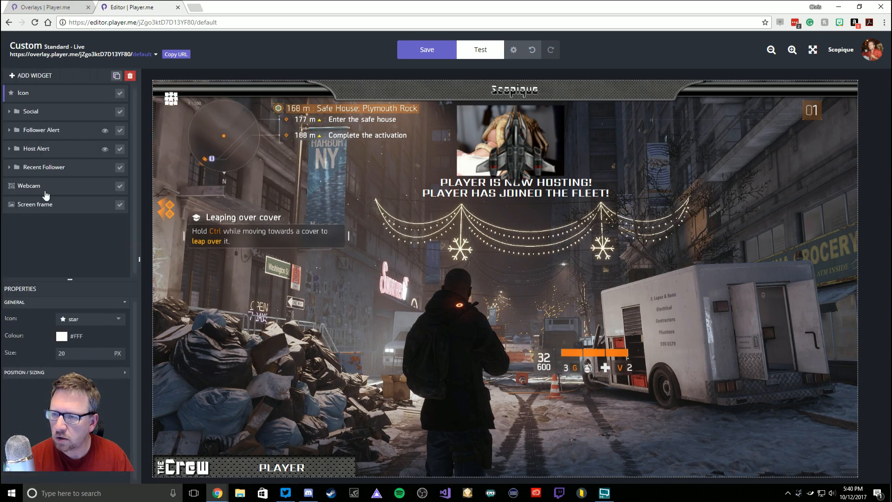
{"action": "left_click", "coordinate": [120, 321]}
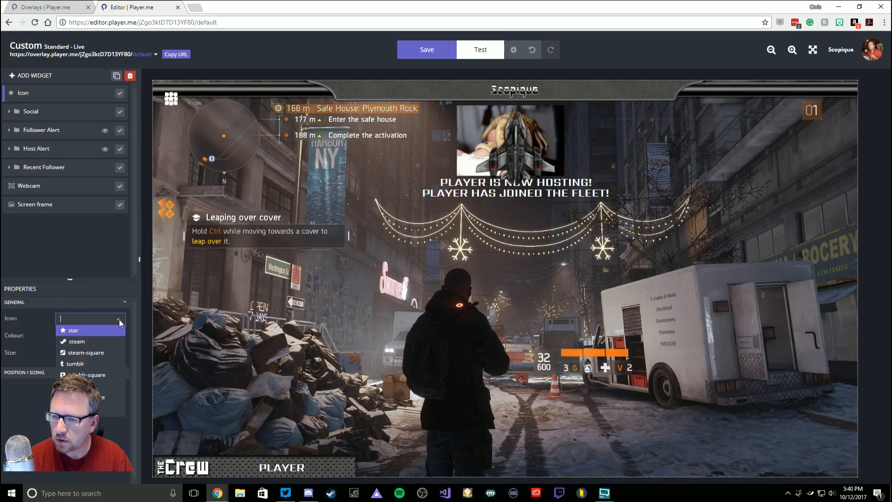
{"action": "left_click", "coordinate": [107, 342]}
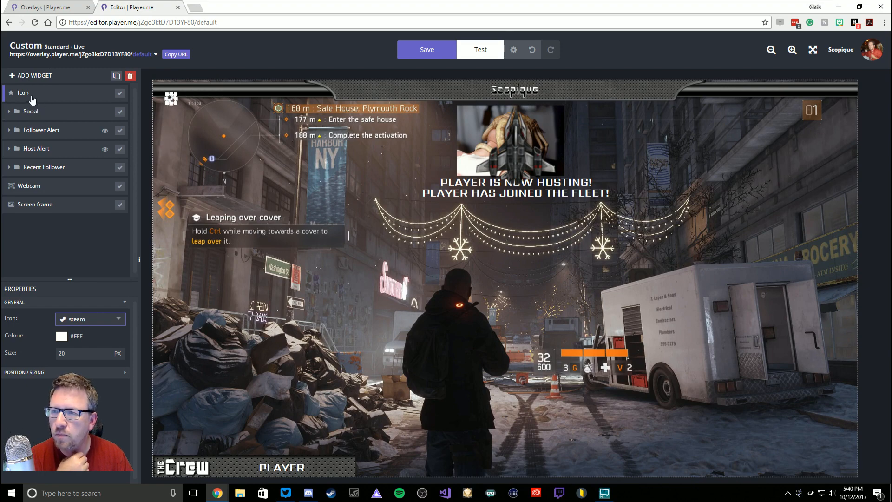
{"action": "double_click", "coordinate": [44, 97]}
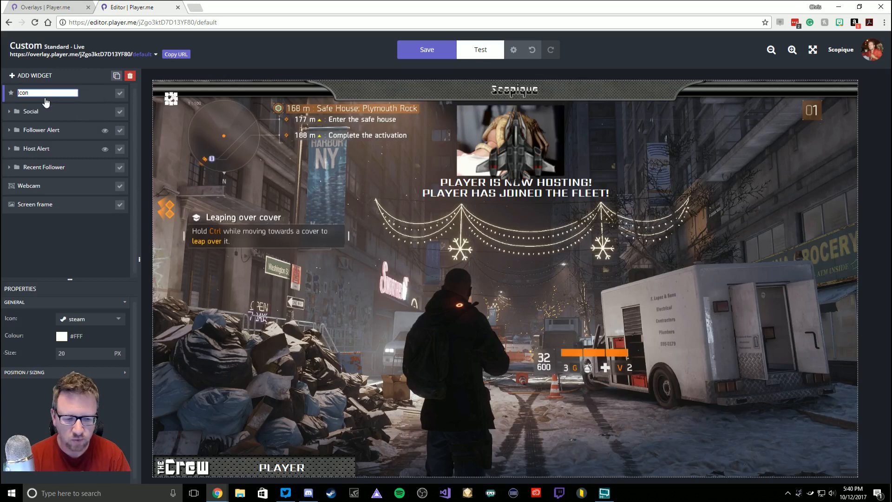
{"action": "type", "text": "Steam "}
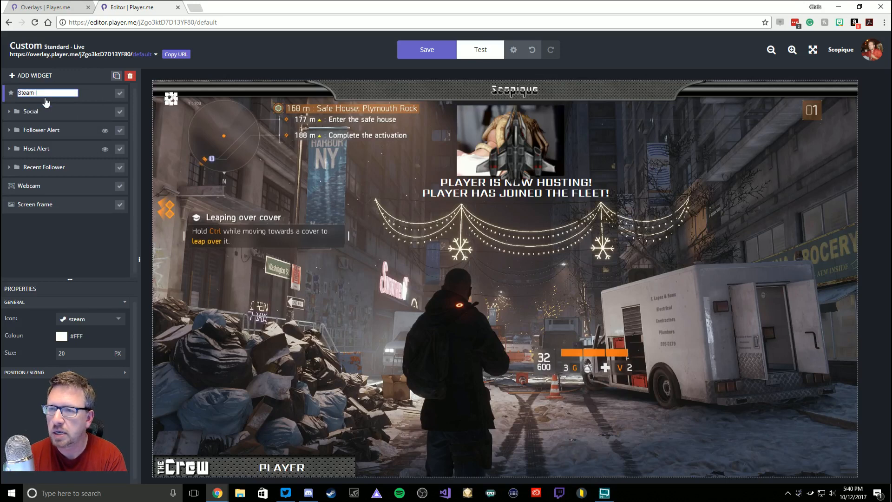
{"action": "type", "text": "Icon"}
{"action": "key", "text": "Return"}
{"action": "left_click_drag", "start_coordinate": [45, 100], "coordinate": [40, 117]}
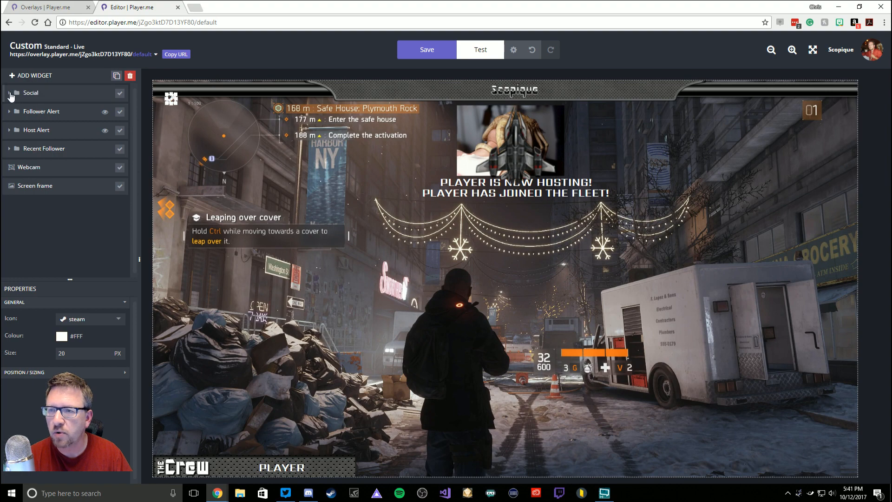
{"action": "left_click", "coordinate": [9, 94]}
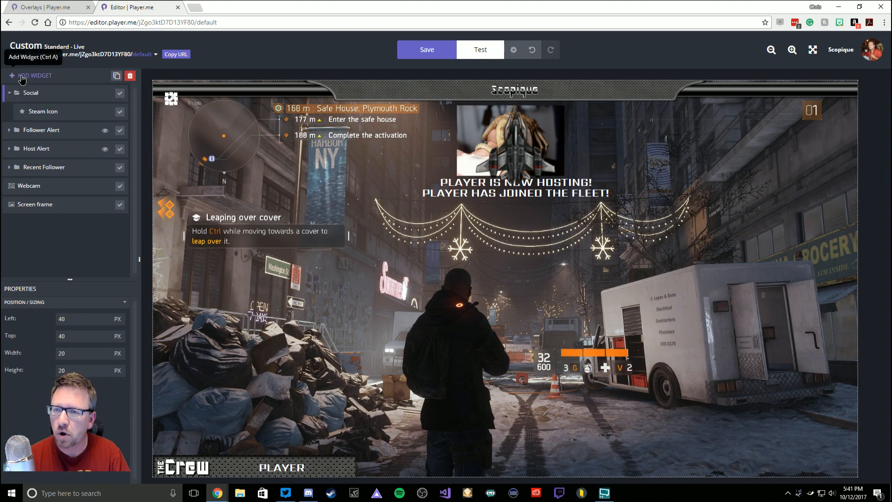
- Add a text widget beside the Steam icon reading "Scopique" and give it the SemiBold font used by the alerts
{"action": "left_click", "coordinate": [21, 76]}
{"action": "left_click_drag", "start_coordinate": [46, 159], "coordinate": [217, 99]}
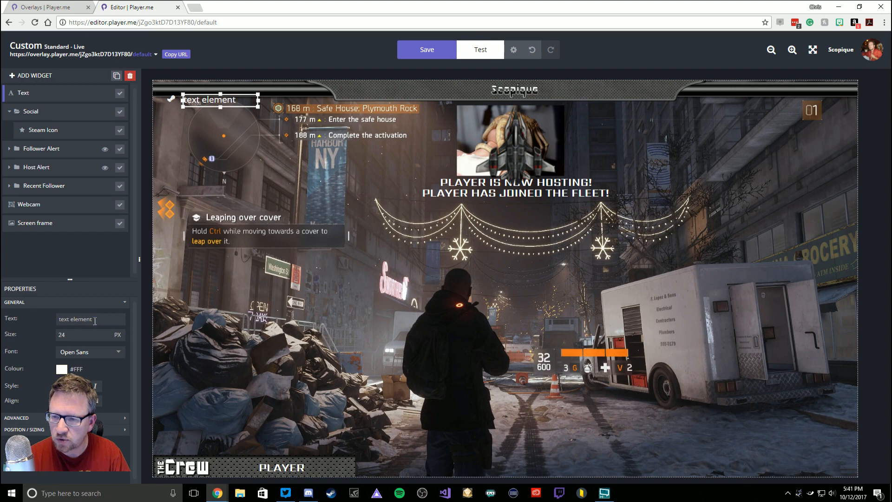
{"action": "left_click_drag", "start_coordinate": [95, 321], "coordinate": [56, 319]}
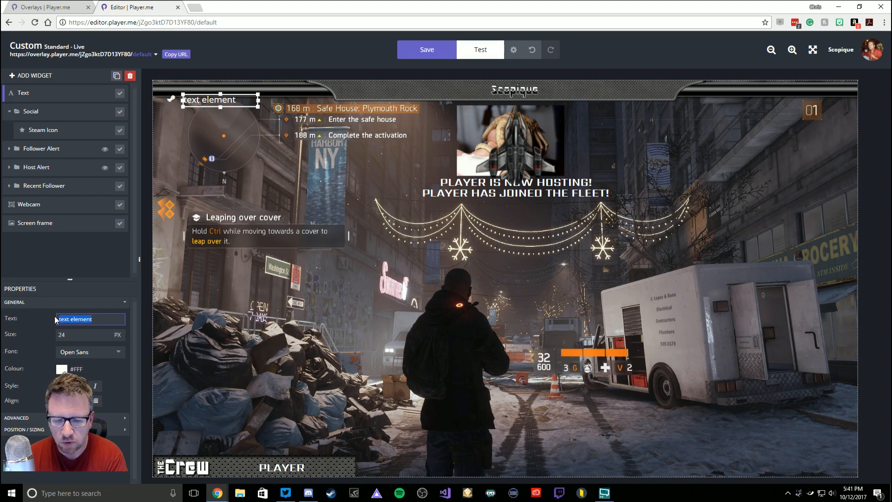
{"action": "type", "text": "Scopique"}
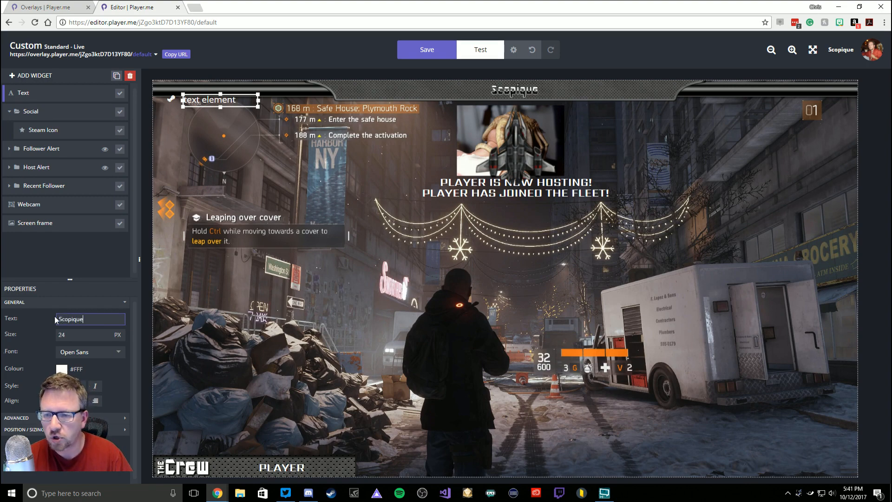
{"action": "key", "text": "Tab"}
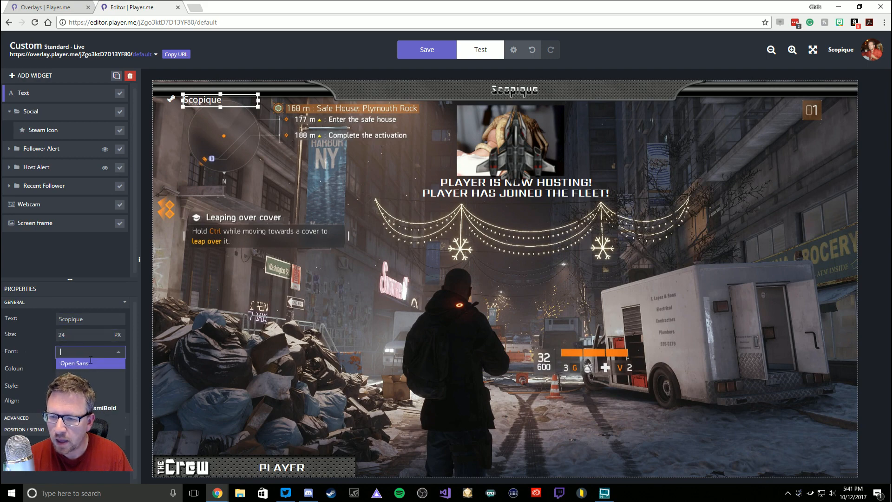
{"action": "left_click", "coordinate": [101, 363]}
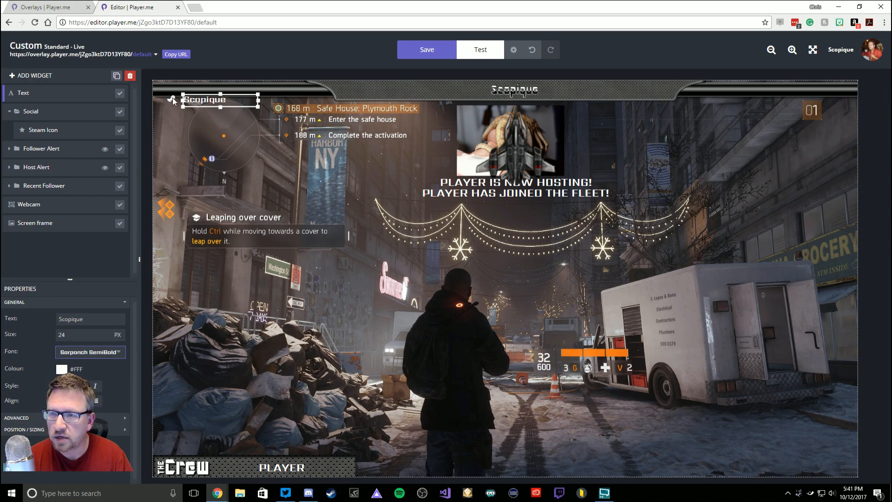
- Nest the new text widget in the Social container, rename it "Steam Scopique", and select the Steam Icon widget
{"action": "left_click_drag", "start_coordinate": [39, 95], "coordinate": [50, 132]}
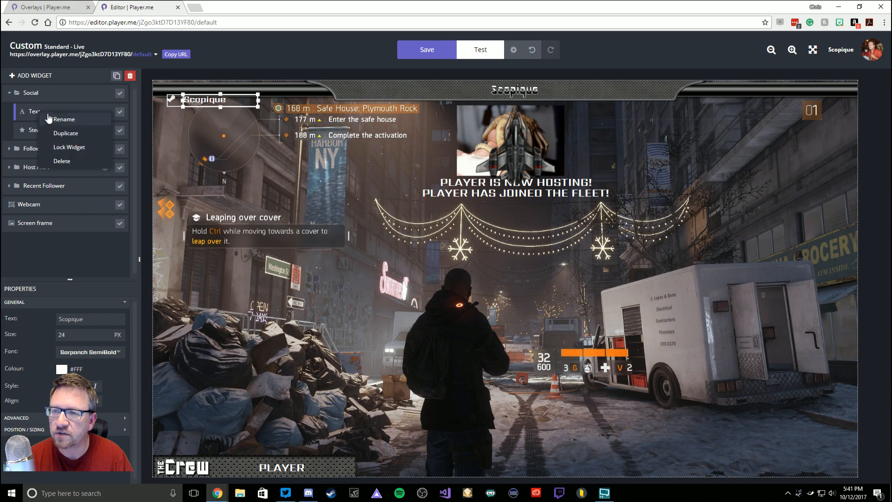
{"action": "double_click", "coordinate": [46, 111]}
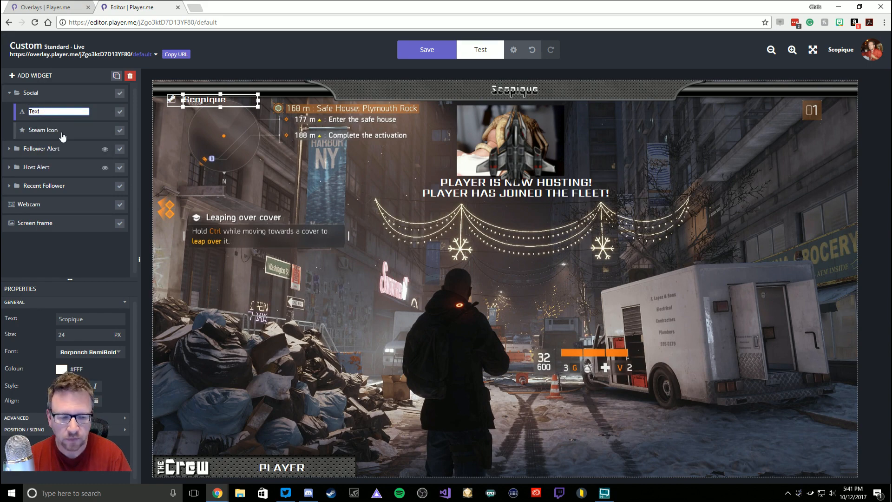
{"action": "type", "text": "Steam Scopique"}
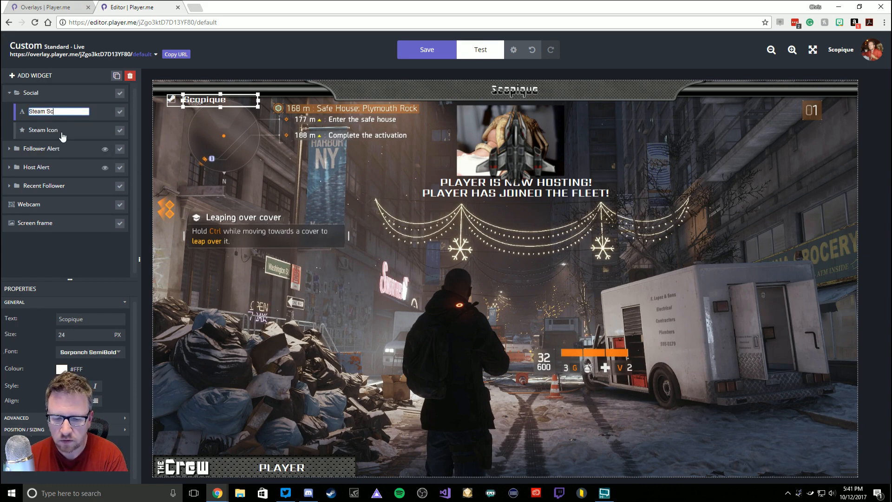
{"action": "key", "text": "Return"}
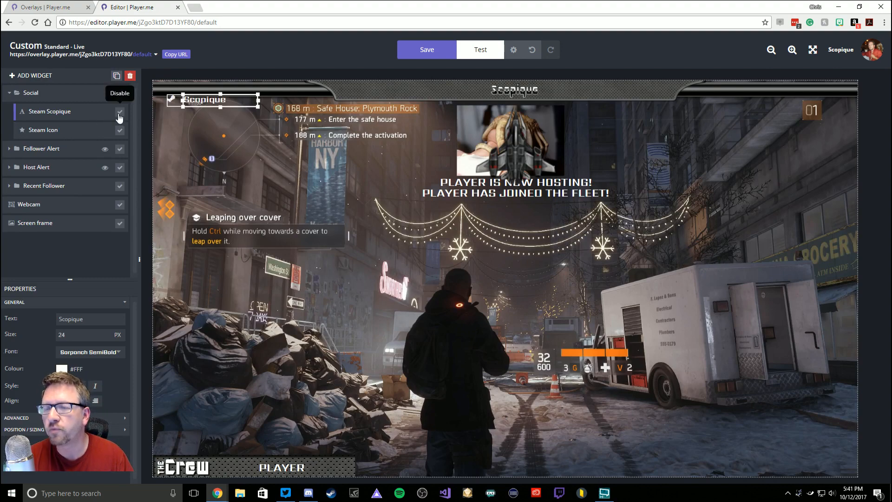
{"action": "left_click", "coordinate": [62, 130]}
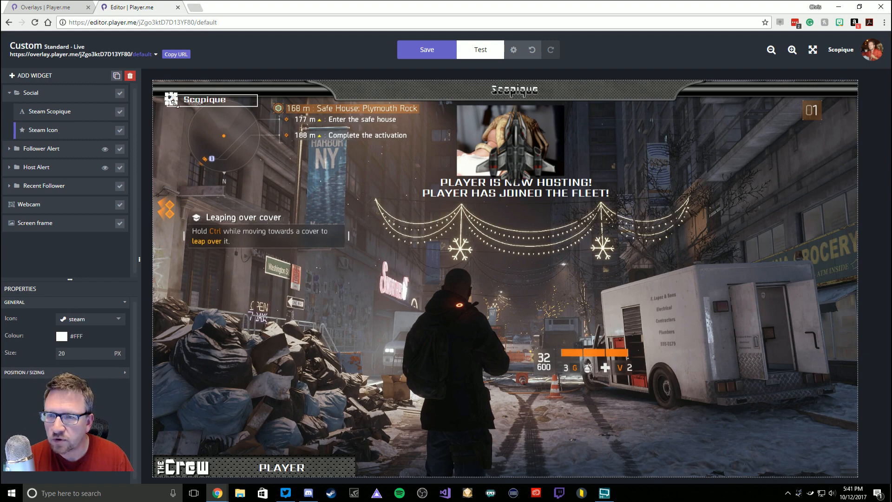
- Enlarge the Steam Icon widget's box to about 36 px wide and set its icon size to 32 px
{"action": "left_click_drag", "start_coordinate": [177, 105], "coordinate": [182, 111]}
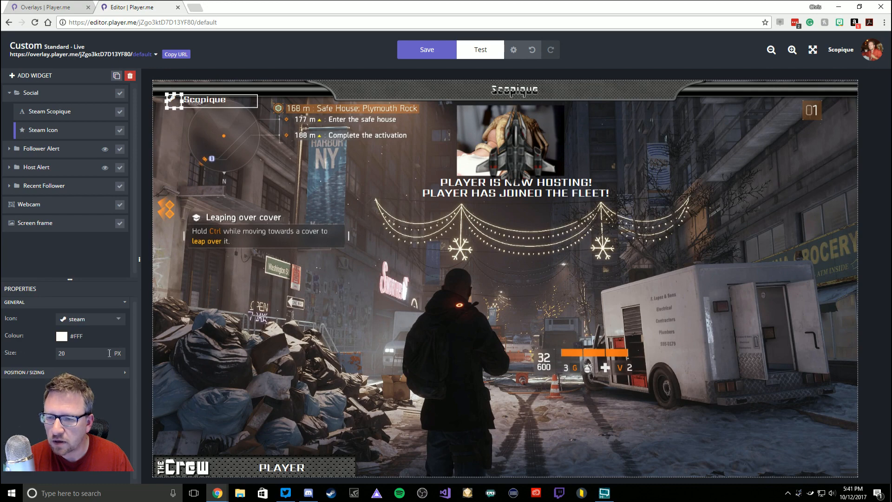
{"action": "double_click", "coordinate": [56, 353]}
{"action": "type", "text": "32"}
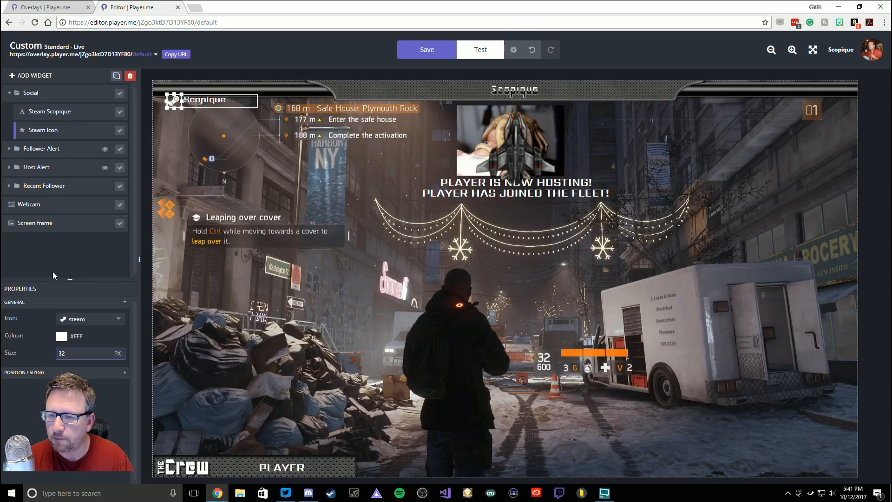
{"action": "left_click", "coordinate": [34, 372]}
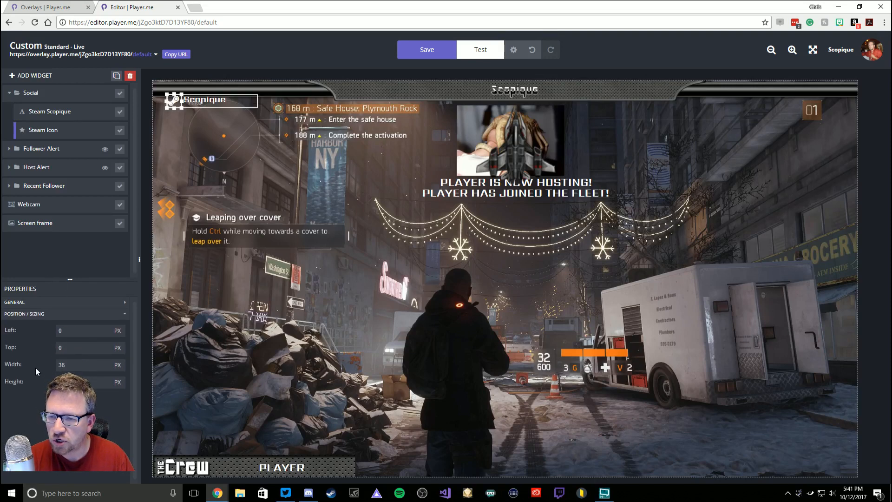
- Change the Steam Icon's colour to black (#000000)
{"action": "left_click", "coordinate": [28, 302]}
{"action": "left_click", "coordinate": [62, 339]}
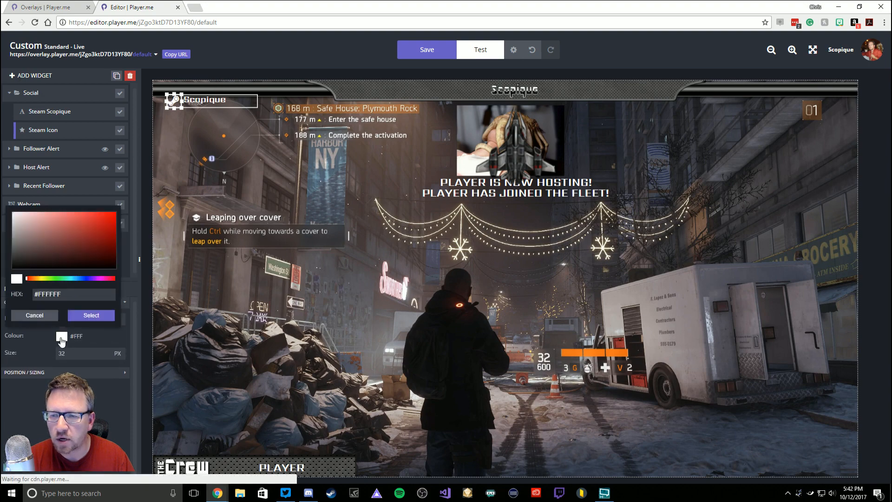
{"action": "left_click_drag", "start_coordinate": [81, 281], "coordinate": [87, 279]}
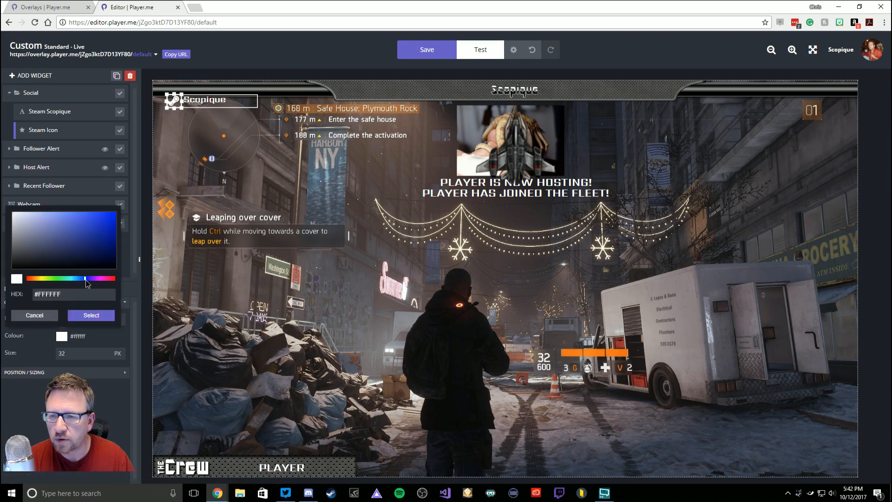
{"action": "left_click", "coordinate": [104, 243]}
{"action": "mouse_move", "coordinate": [106, 241]}
{"action": "left_mouse_down"}
{"action": "mouse_move", "coordinate": [102, 225]}
{"action": "mouse_move", "coordinate": [126, 271]}
{"action": "mouse_move", "coordinate": [114, 268]}
{"action": "mouse_move", "coordinate": [114, 236]}
{"action": "mouse_move", "coordinate": [112, 271]}
{"action": "left_mouse_up"}
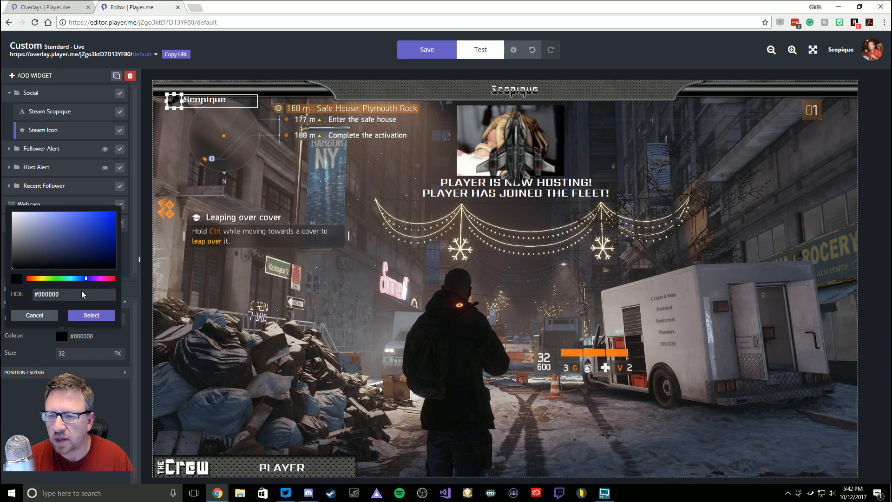
{"action": "left_click", "coordinate": [91, 315]}
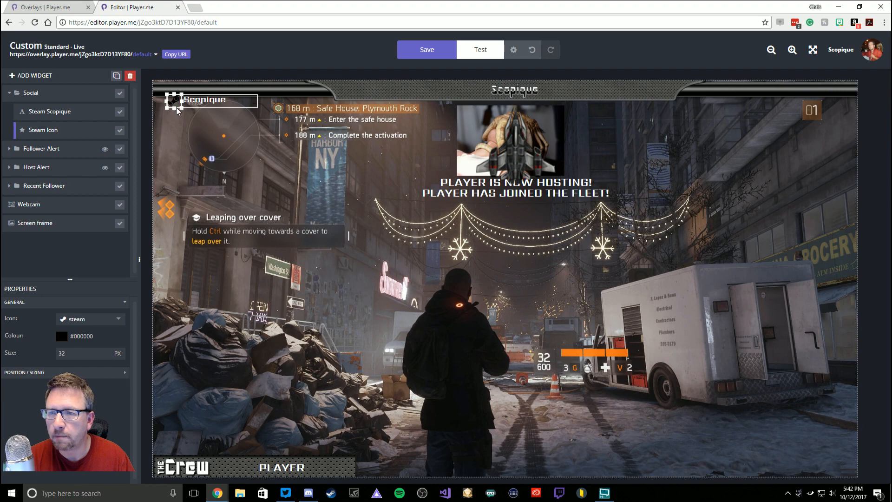
- Delete the Social container from the Standard - Live overlay and save the overlay
{"action": "left_click", "coordinate": [54, 96]}
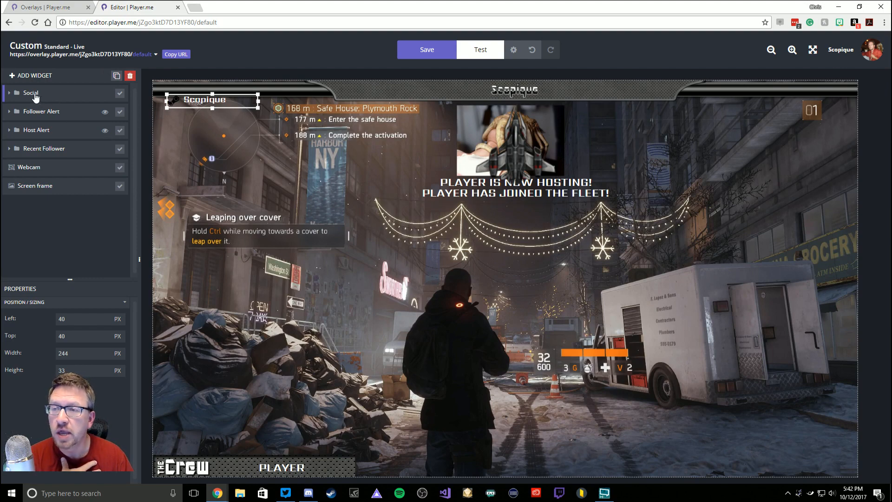
{"action": "mouse_move", "coordinate": [203, 100]}
{"action": "left_mouse_down"}
{"action": "mouse_move", "coordinate": [228, 224]}
{"action": "mouse_move", "coordinate": [384, 241]}
{"action": "mouse_move", "coordinate": [215, 94]}
{"action": "mouse_move", "coordinate": [212, 116]}
{"action": "mouse_move", "coordinate": [208, 103]}
{"action": "left_mouse_up"}
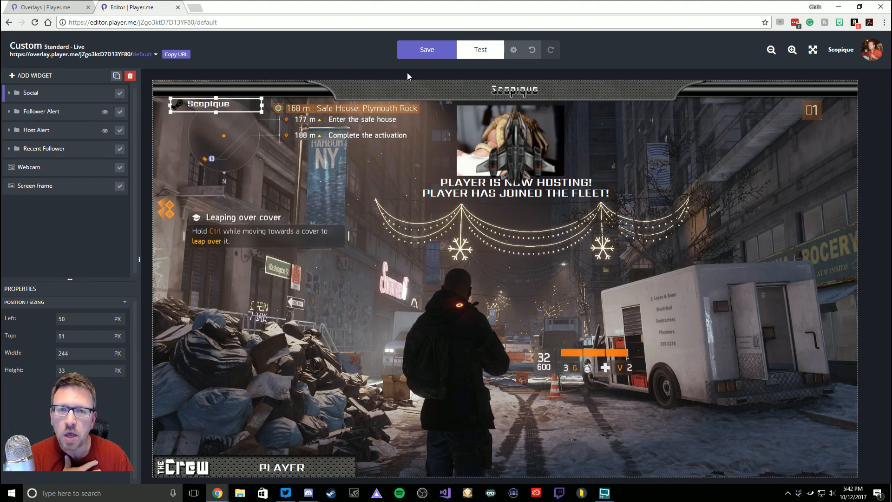
{"action": "left_click", "coordinate": [132, 77]}
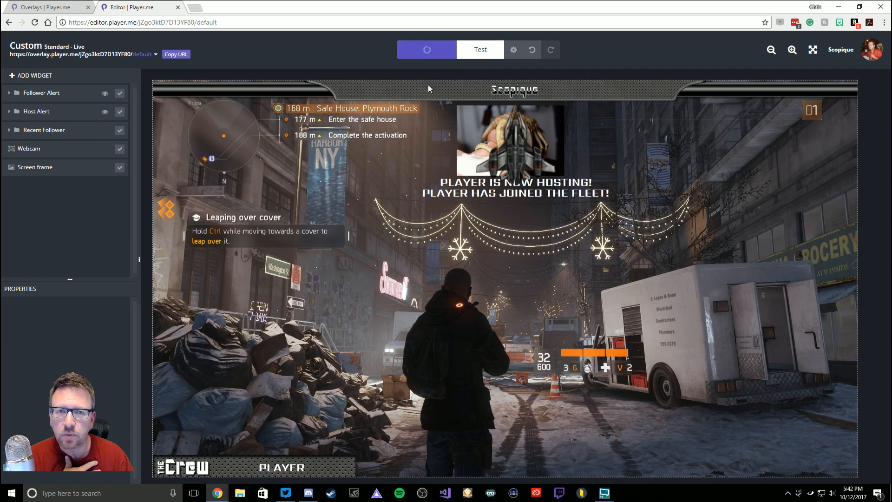
- In the Intermission - Lobby overlay, rename the Container widget "Social" and move it to left 134 px, top 952 px
{"action": "left_click", "coordinate": [67, 5]}
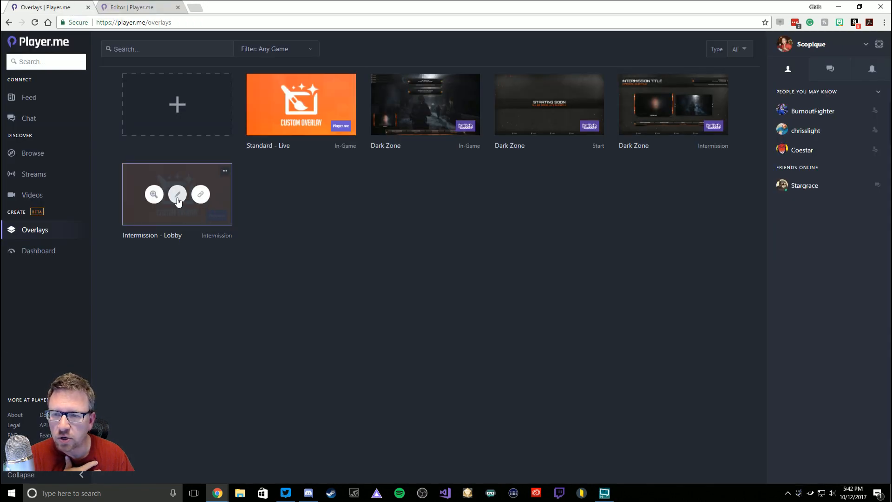
{"action": "left_click", "coordinate": [177, 193]}
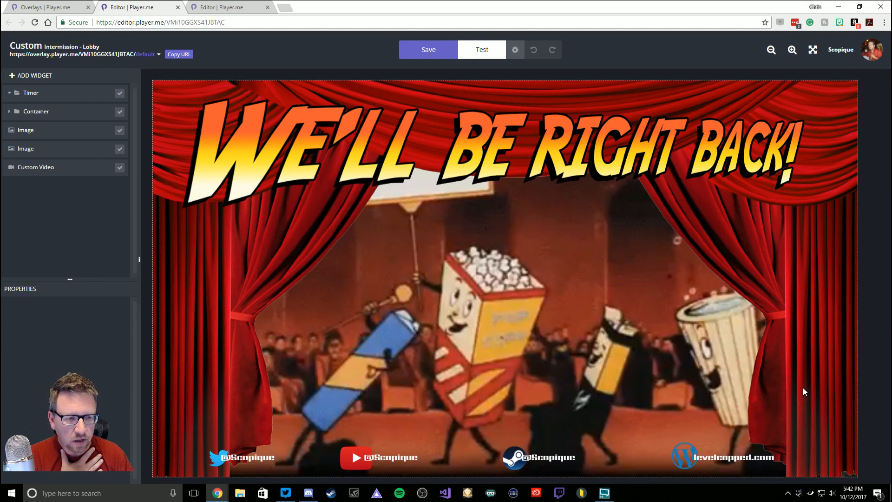
{"action": "right_click", "coordinate": [30, 114]}
{"action": "left_click", "coordinate": [48, 123]}
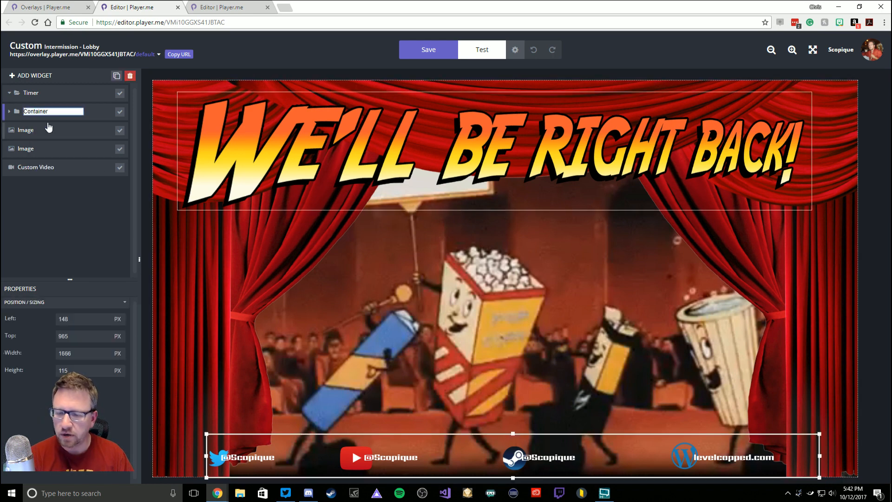
{"action": "key", "text": "ctrl+a"}
{"action": "type", "text": "Sc"}
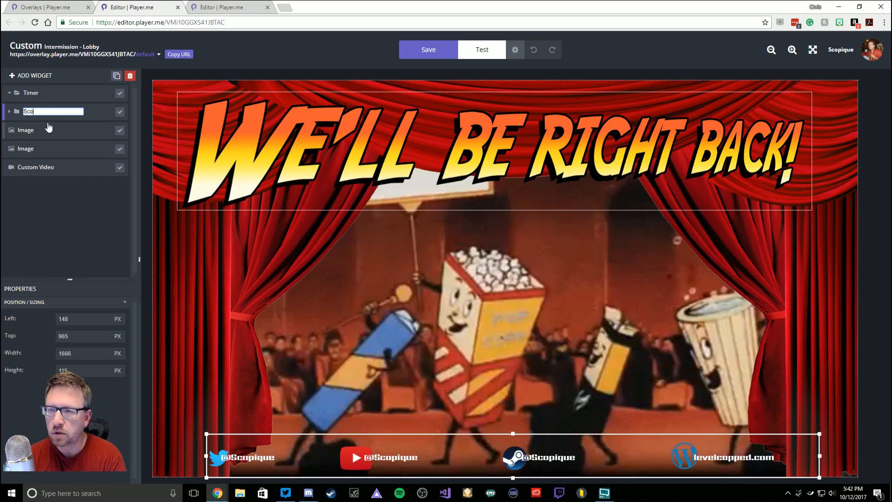
{"action": "type", "text": "c"}
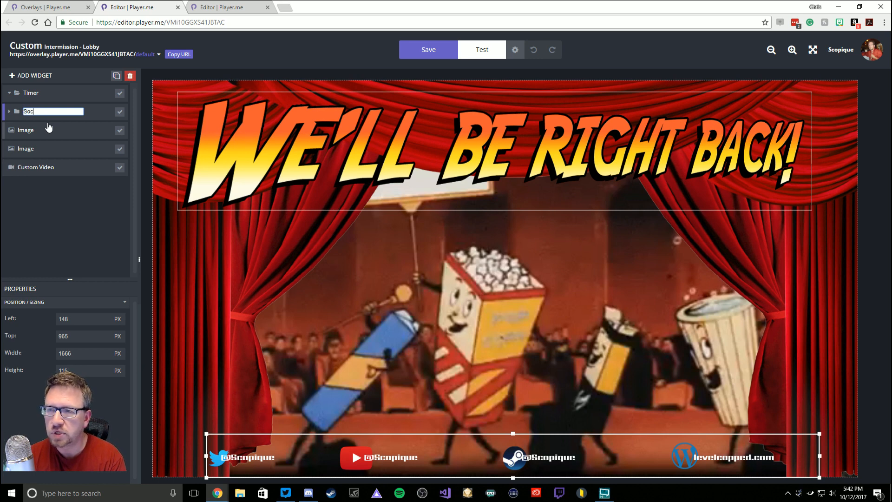
{"action": "type", "text": "ial"}
{"action": "key", "text": "Return"}
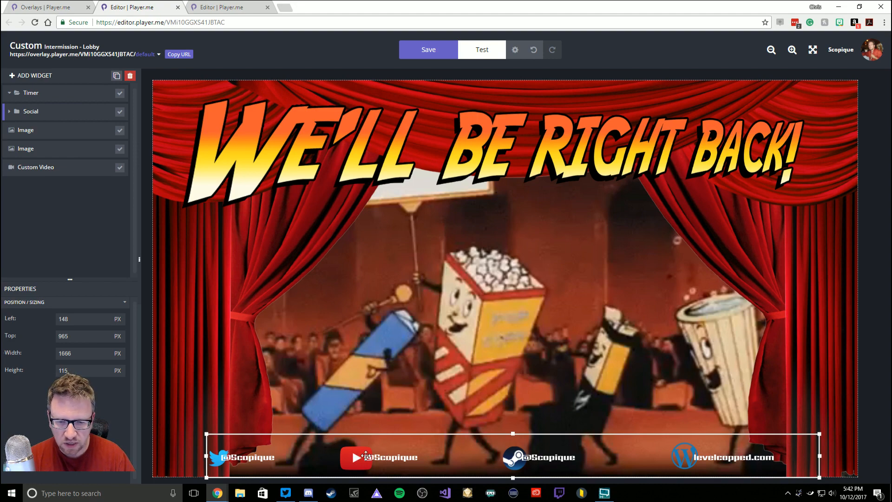
{"action": "mouse_move", "coordinate": [355, 459]}
{"action": "left_mouse_down"}
{"action": "mouse_move", "coordinate": [352, 424]}
{"action": "mouse_move", "coordinate": [311, 348]}
{"action": "mouse_move", "coordinate": [363, 384]}
{"action": "mouse_move", "coordinate": [347, 429]}
{"action": "mouse_move", "coordinate": [353, 454]}
{"action": "left_mouse_up"}
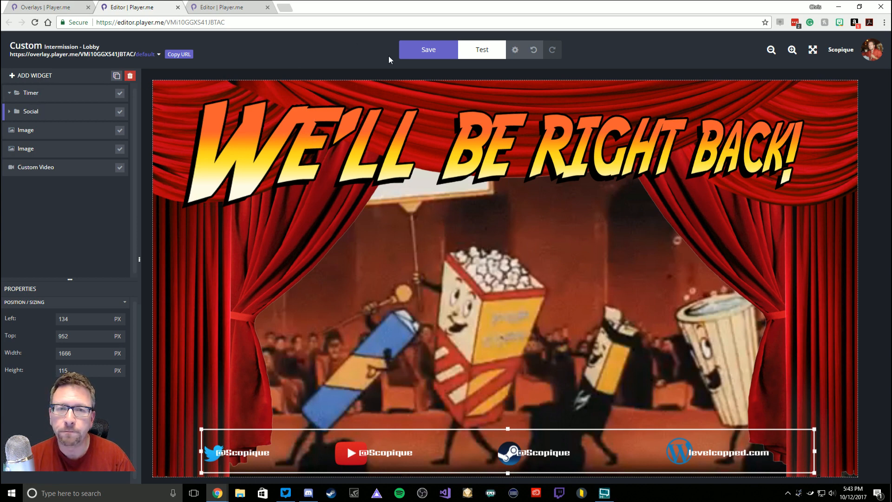
- Delete the Timer widget, then save the Intermission - Lobby overlay and close its editor
{"action": "left_click", "coordinate": [34, 95]}
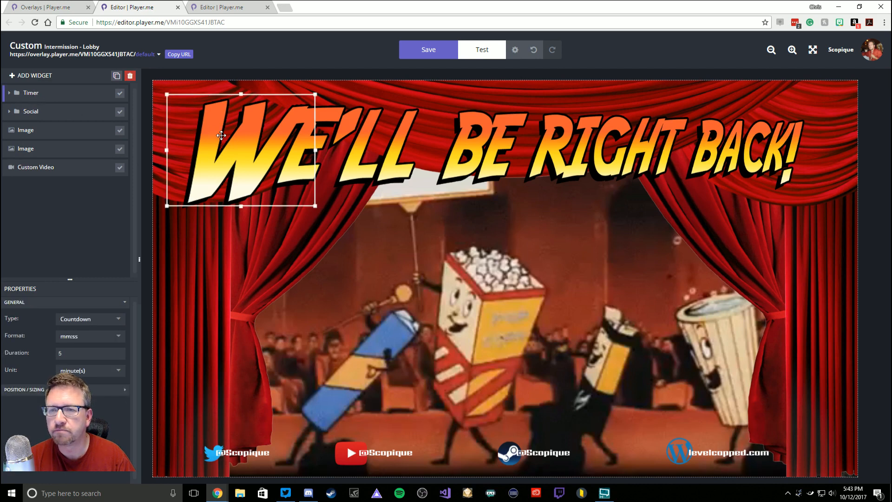
{"action": "left_click_drag", "start_coordinate": [222, 135], "coordinate": [505, 263]}
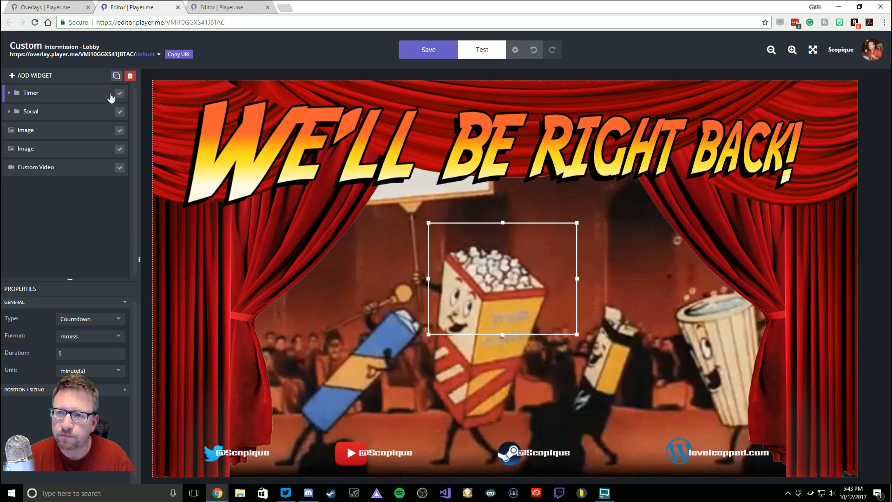
{"action": "left_click", "coordinate": [130, 77]}
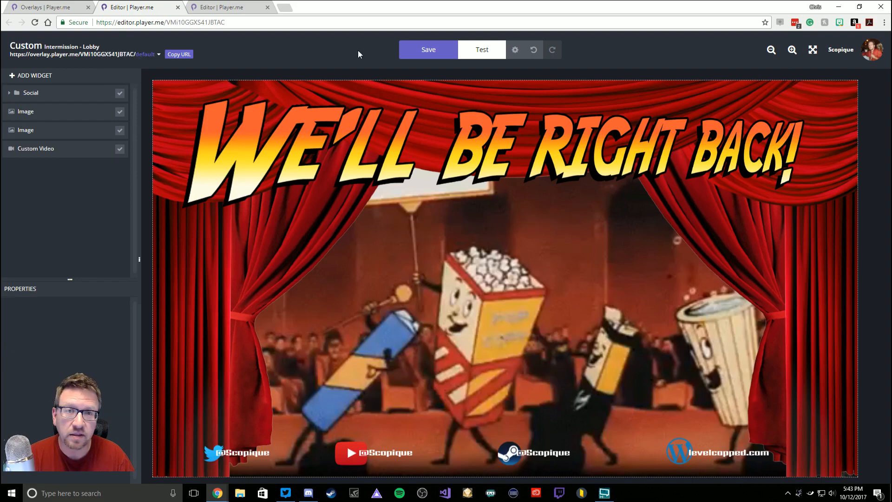
{"action": "left_click", "coordinate": [429, 51]}
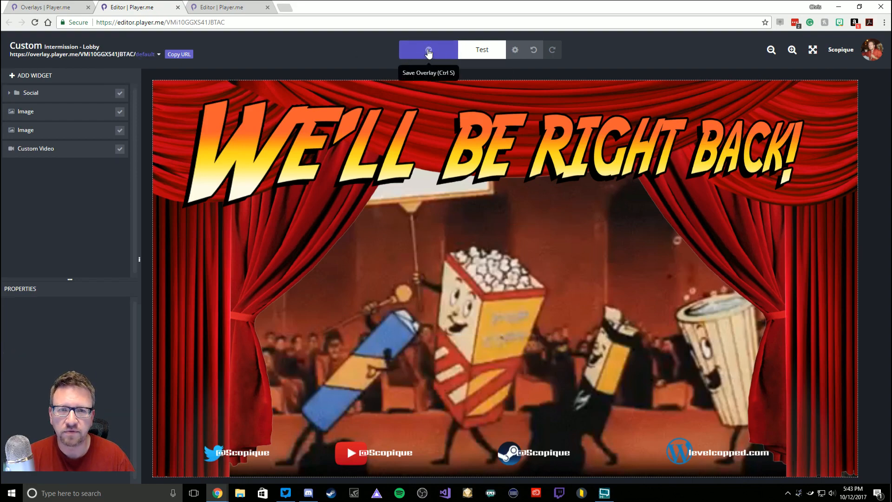
{"action": "left_click", "coordinate": [178, 7]}
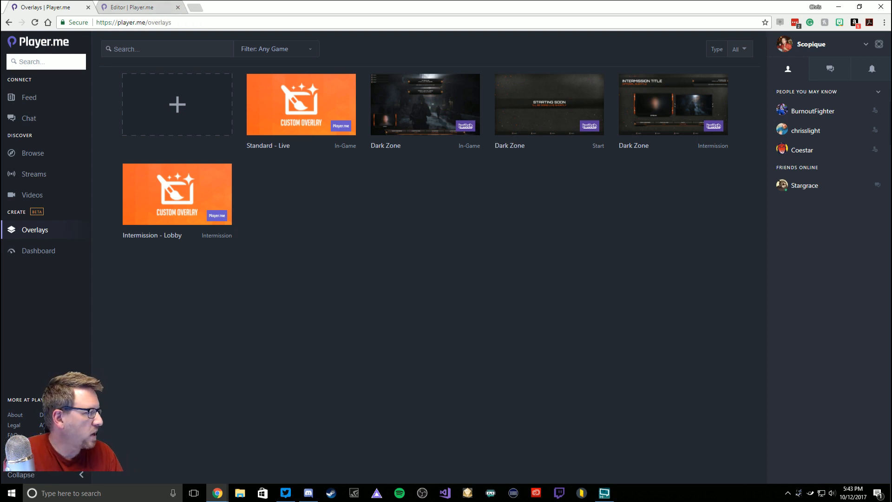
- Launch OBS Studio (64bit) and open the Standard - Live overlay for editing in Player.me
{"action": "key", "text": "alt+Tab"}
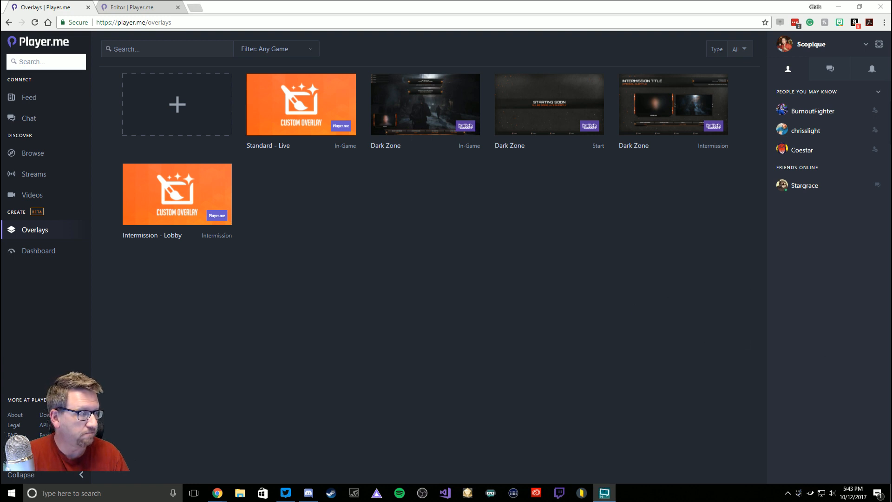
{"action": "mouse_move", "coordinate": [891, 167]}
{"action": "left_mouse_down"}
{"action": "mouse_move", "coordinate": [825, 162]}
{"action": "mouse_move", "coordinate": [891, 164]}
{"action": "left_mouse_up"}
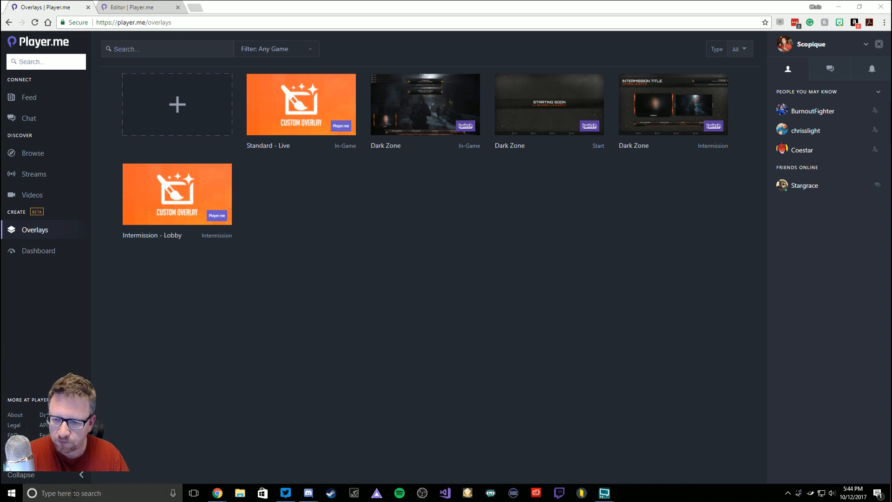
{"action": "left_click", "coordinate": [70, 492]}
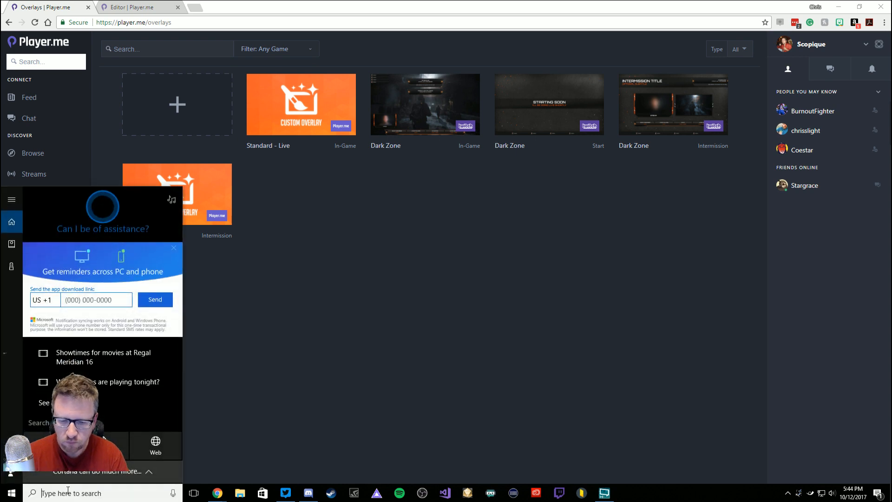
{"action": "type", "text": "obs"}
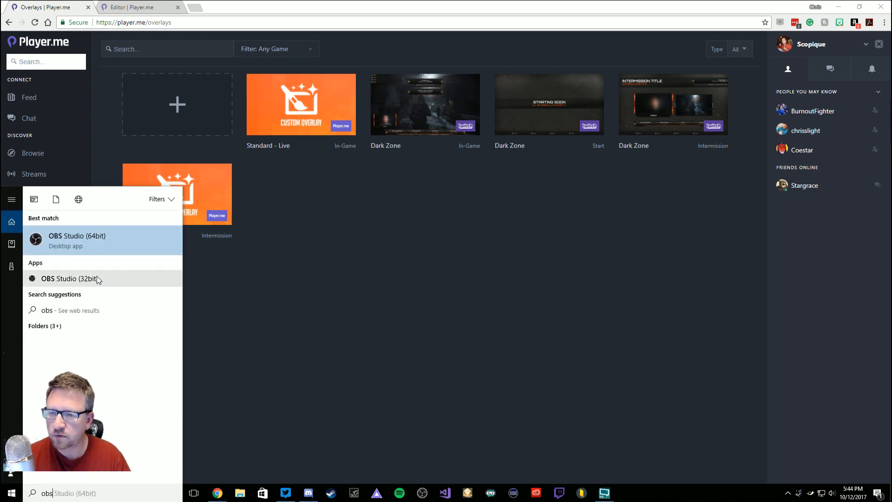
{"action": "left_click", "coordinate": [96, 248]}
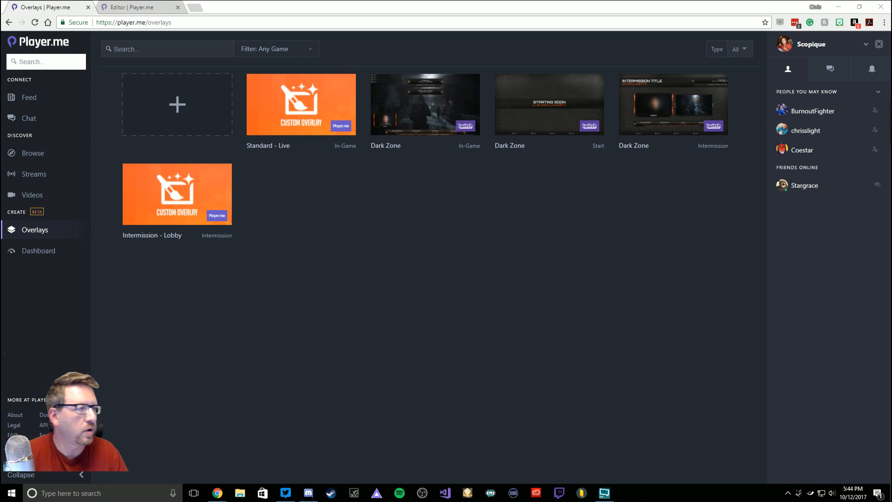
{"action": "mouse_move", "coordinate": [299, 115]}
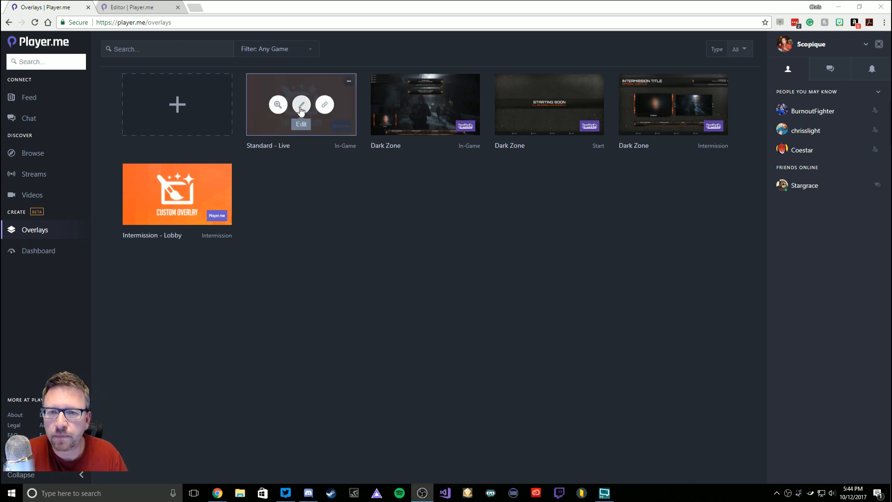
{"action": "left_click", "coordinate": [300, 110]}
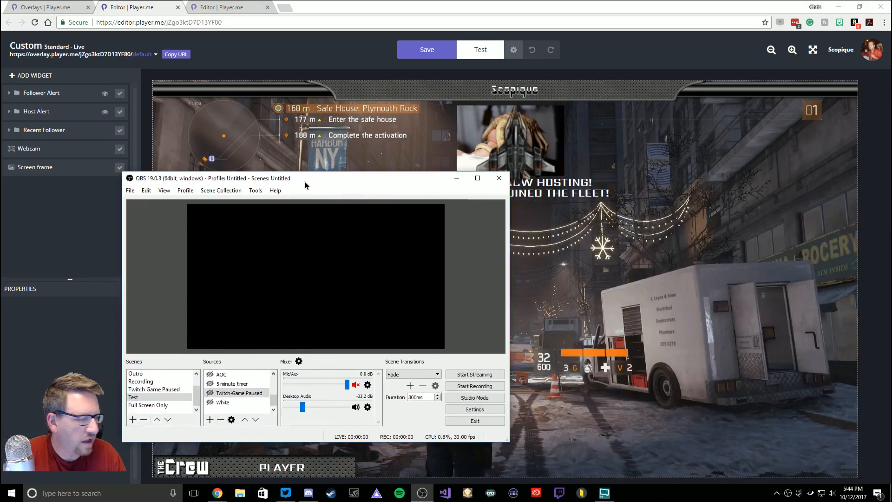
- Enlarge the OBS Studio window and position it over the overlay canvas, leaving the overlay's URL controls uncovered
{"action": "left_click_drag", "start_coordinate": [305, 180], "coordinate": [218, 204]}
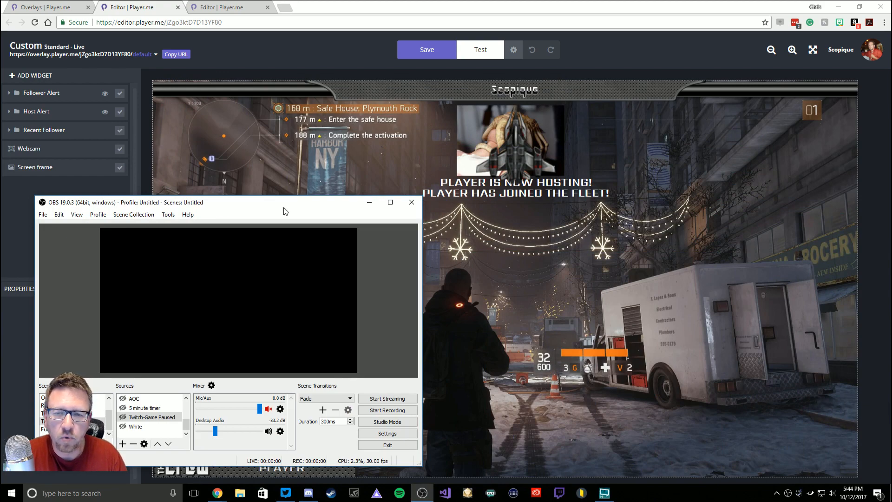
{"action": "left_click_drag", "start_coordinate": [346, 211], "coordinate": [541, 170]}
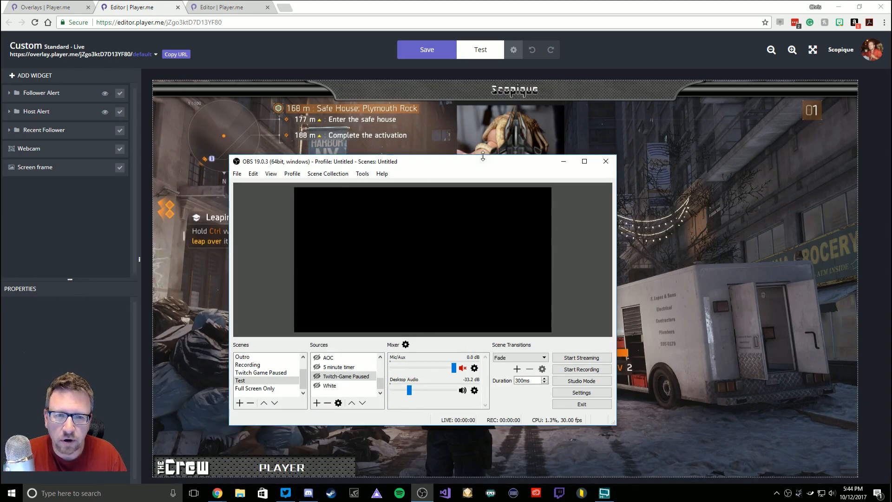
{"action": "left_click_drag", "start_coordinate": [459, 166], "coordinate": [443, 85]}
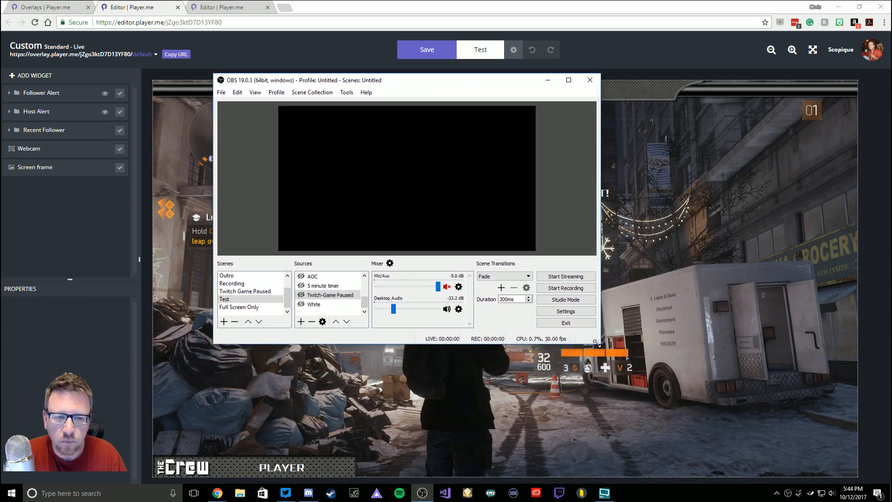
{"action": "left_click_drag", "start_coordinate": [598, 344], "coordinate": [794, 460]}
{"action": "mouse_move", "coordinate": [517, 81]}
{"action": "left_mouse_down"}
{"action": "mouse_move", "coordinate": [503, 77]}
{"action": "mouse_move", "coordinate": [511, 76]}
{"action": "left_mouse_up"}
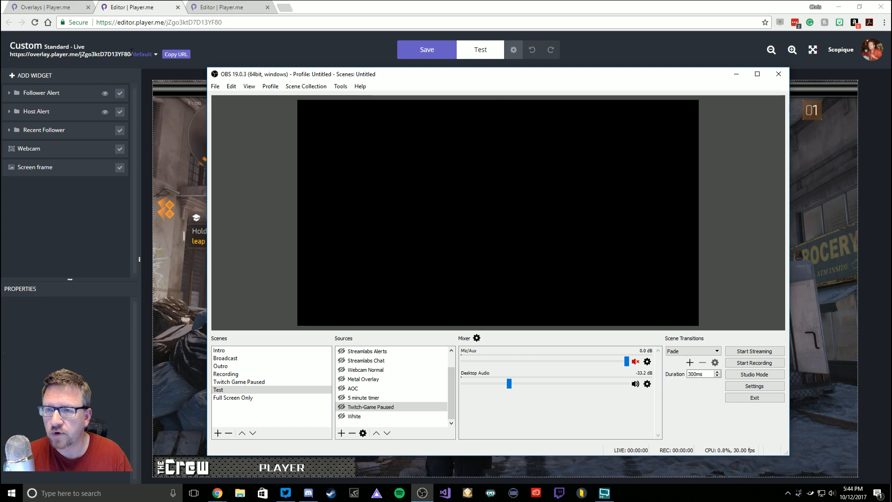
- Copy the Standard - Live overlay's URL and switch back to OBS Studio
{"action": "left_click", "coordinate": [175, 56]}
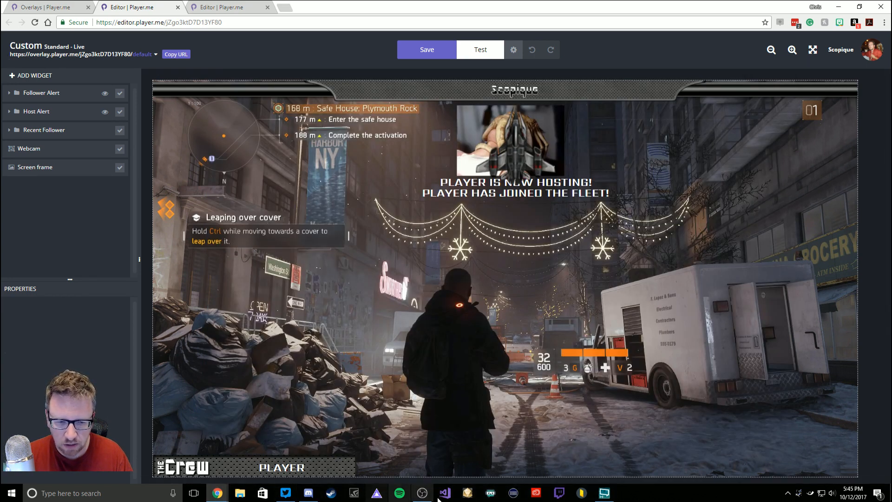
{"action": "left_click", "coordinate": [422, 494]}
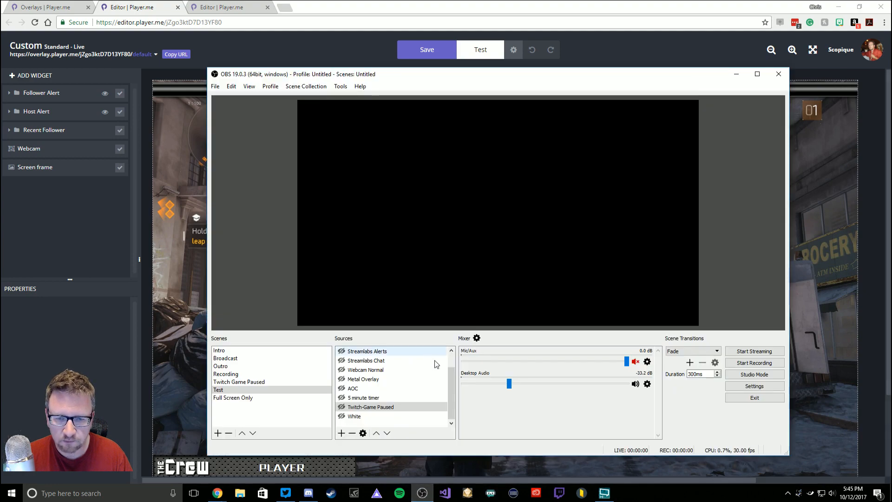
- Add a new BrowserSource named "Player.me Live" to the Test scene
{"action": "left_click", "coordinate": [342, 433]}
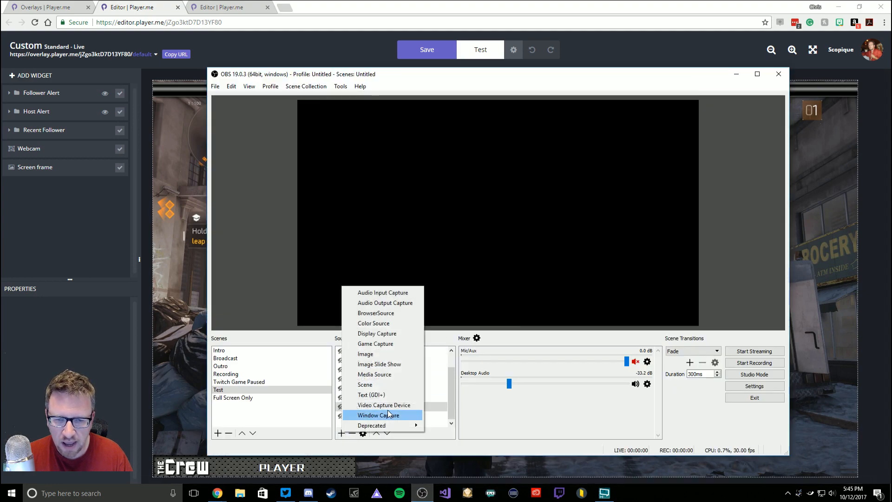
{"action": "left_click", "coordinate": [394, 314]}
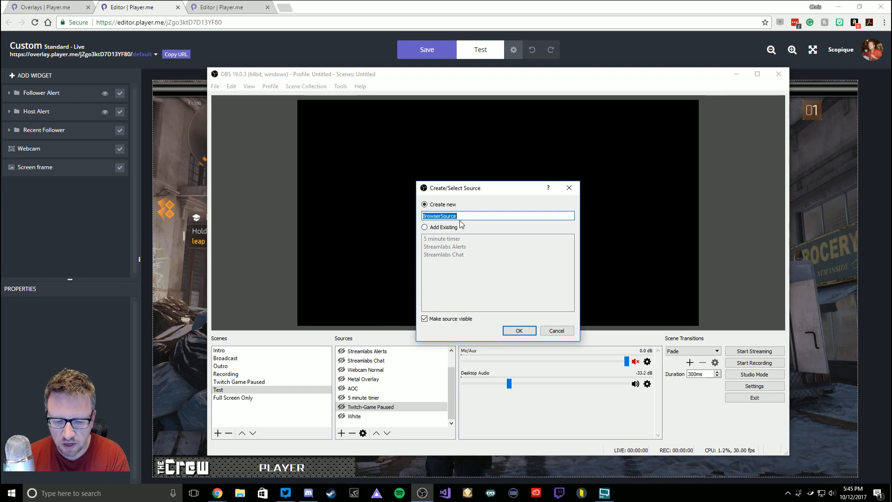
{"action": "type", "text": "Player.ME"}
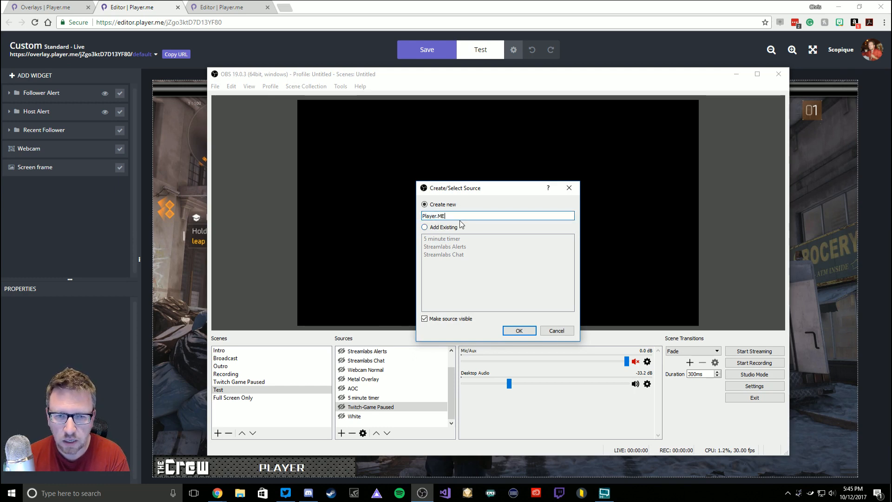
{"action": "key", "text": "BackSpace"}
{"action": "key", "text": "BackSpace"}
{"action": "type", "text": "me Live"}
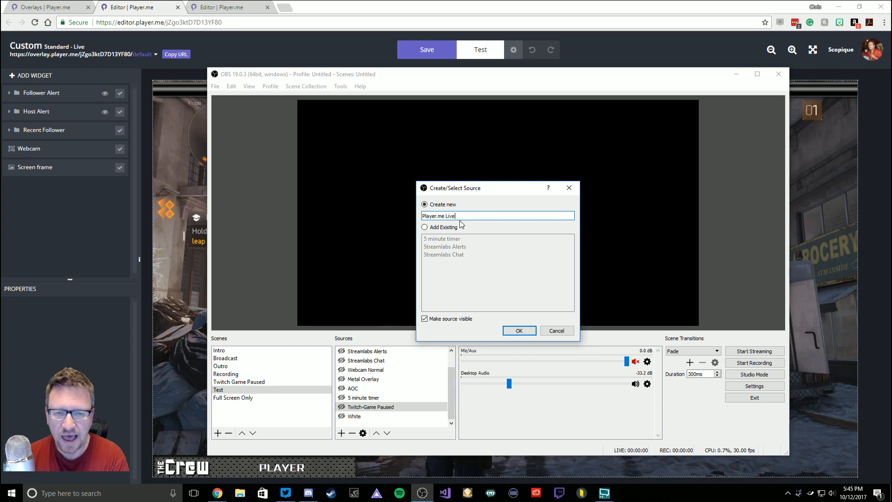
{"action": "left_click", "coordinate": [516, 331]}
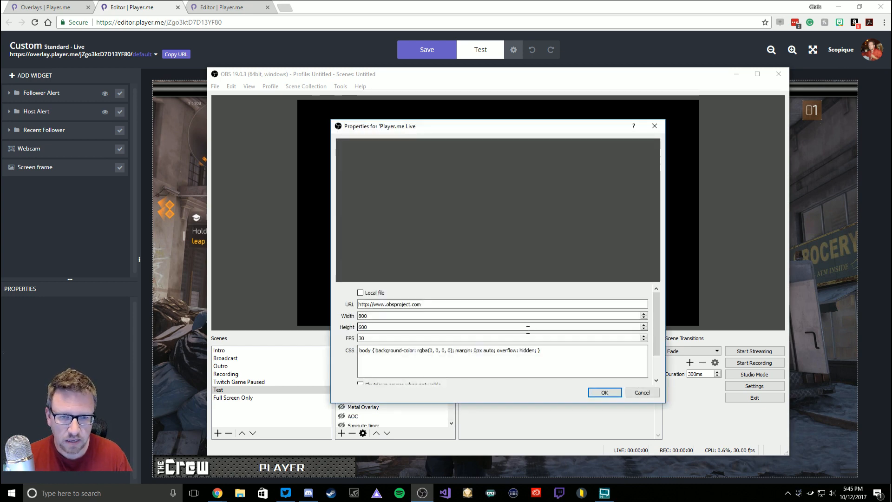
- Set the browser source's URL to the copied overlay address, its width to 1920 and its height to 1080
{"action": "triple_click", "coordinate": [406, 304]}
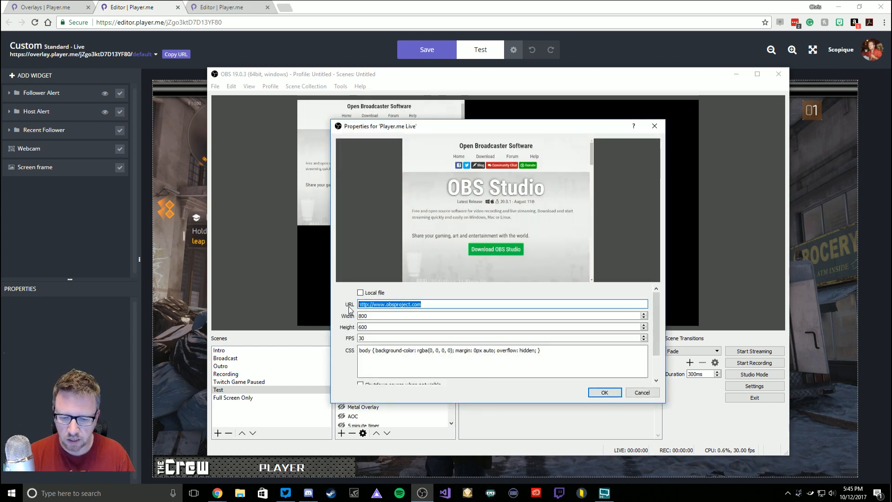
{"action": "key", "text": "ctrl+v"}
{"action": "key", "text": "Tab"}
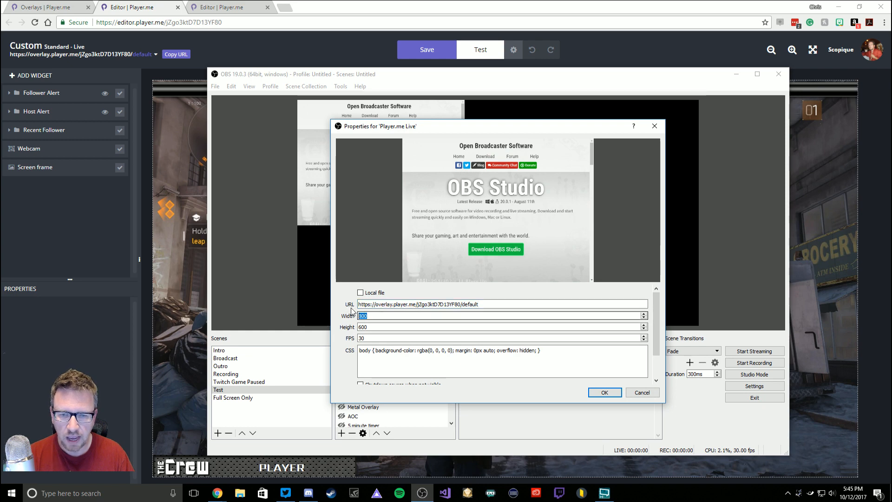
{"action": "type", "text": "19"}
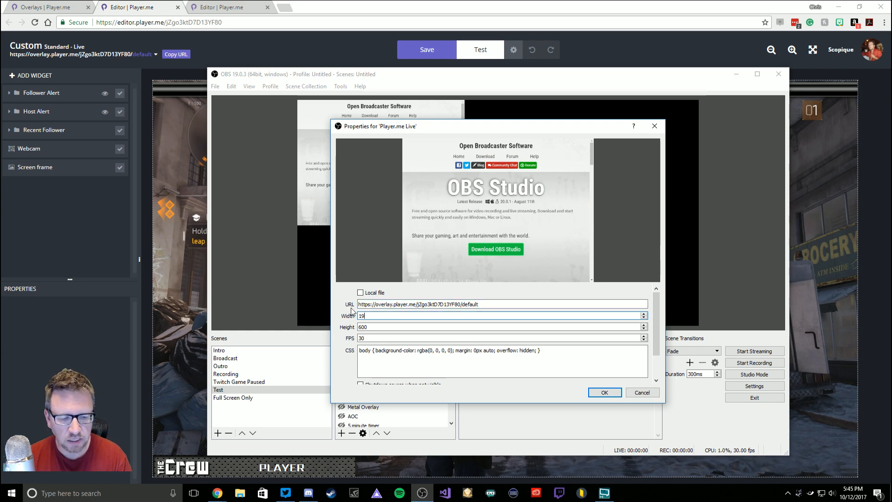
{"action": "type", "text": "20"}
{"action": "key", "text": "Tab"}
{"action": "type", "text": "1080"}
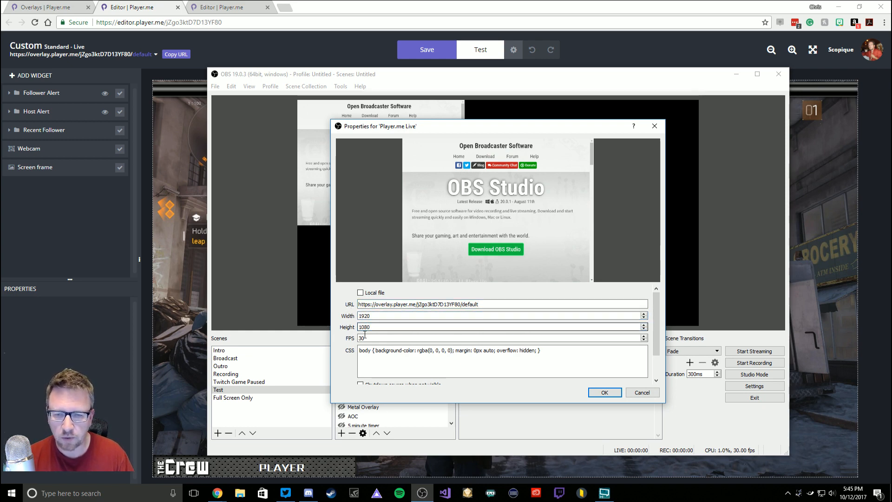
- Enable shutting down the source when not visible and refreshing the browser when the scene becomes active, and accept the source properties
{"action": "scroll", "coordinate": [381, 344], "scroll_direction": "down", "scroll_amount": 2}
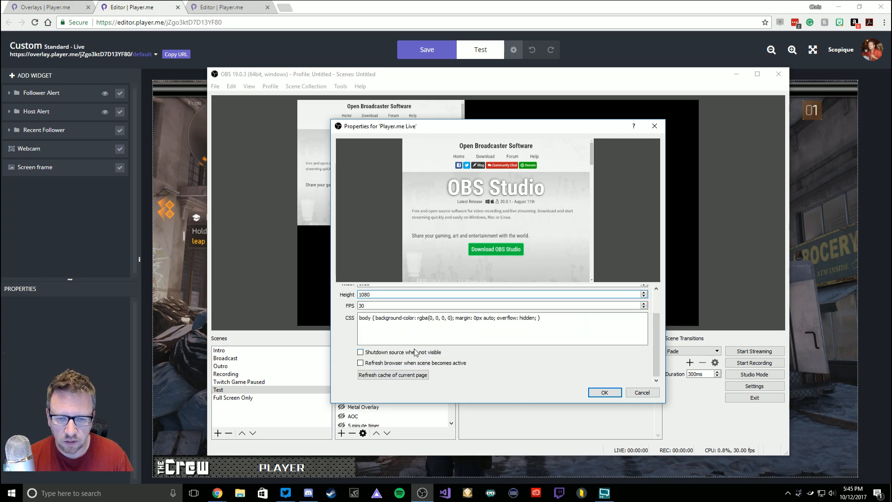
{"action": "left_click", "coordinate": [410, 353]}
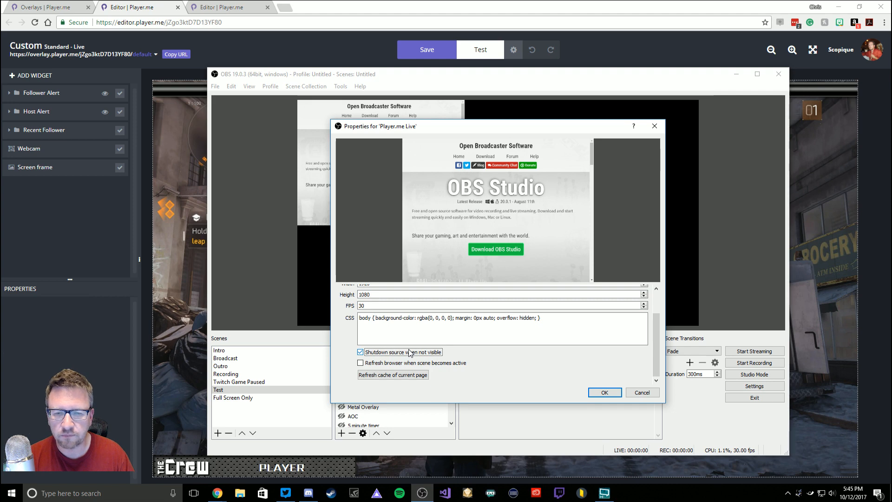
{"action": "left_click", "coordinate": [424, 364]}
{"action": "left_click", "coordinate": [424, 364]}
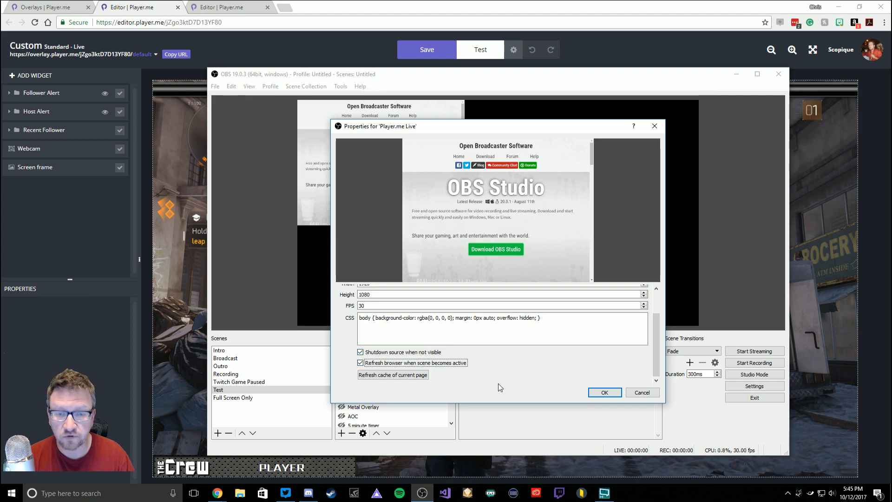
{"action": "left_click", "coordinate": [604, 392]}
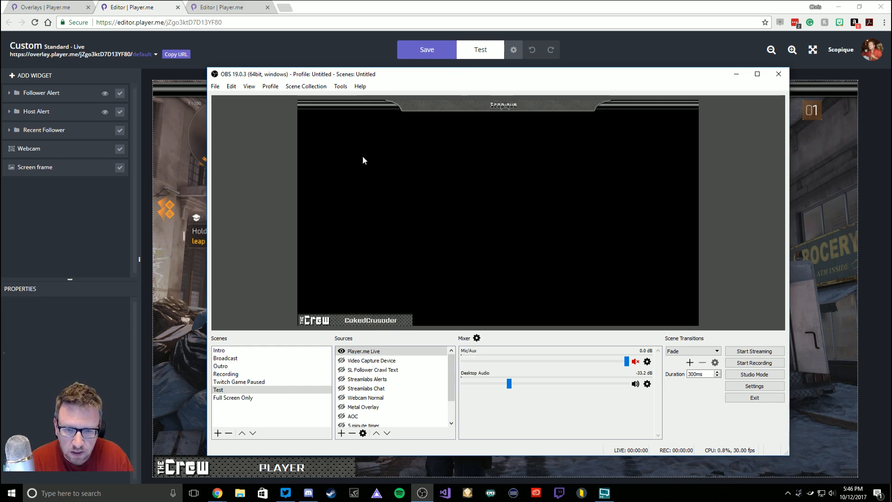
- Make the AOC source visible behind the overlay and check the preview in a maximized OBS Studio window, restoring its size when done
{"action": "scroll", "coordinate": [380, 399], "scroll_direction": "down", "scroll_amount": 1}
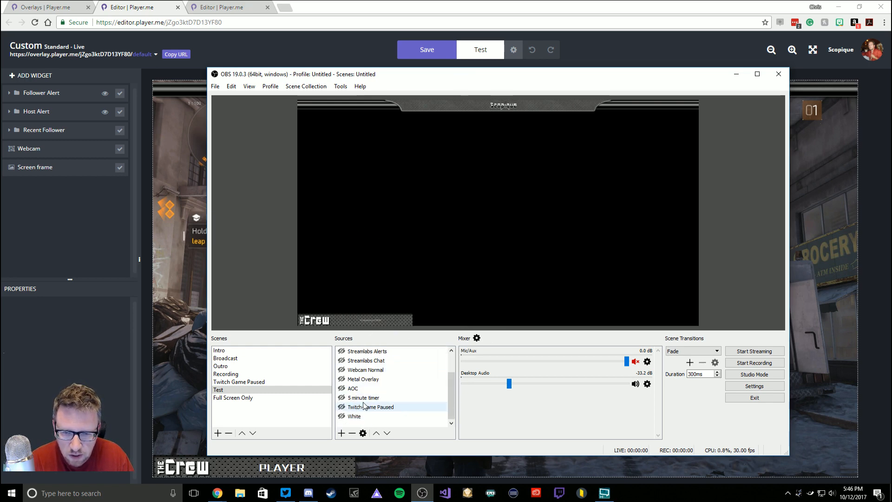
{"action": "left_click", "coordinate": [341, 388]}
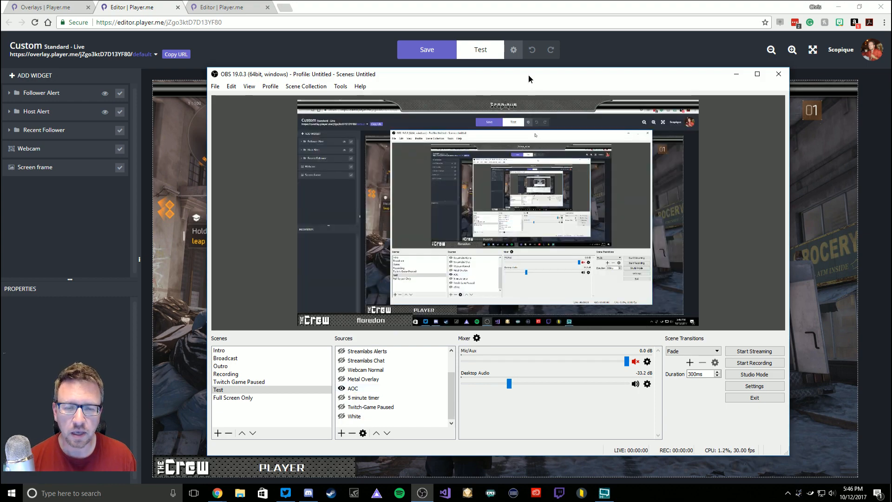
{"action": "left_click_drag", "start_coordinate": [531, 78], "coordinate": [460, 124]}
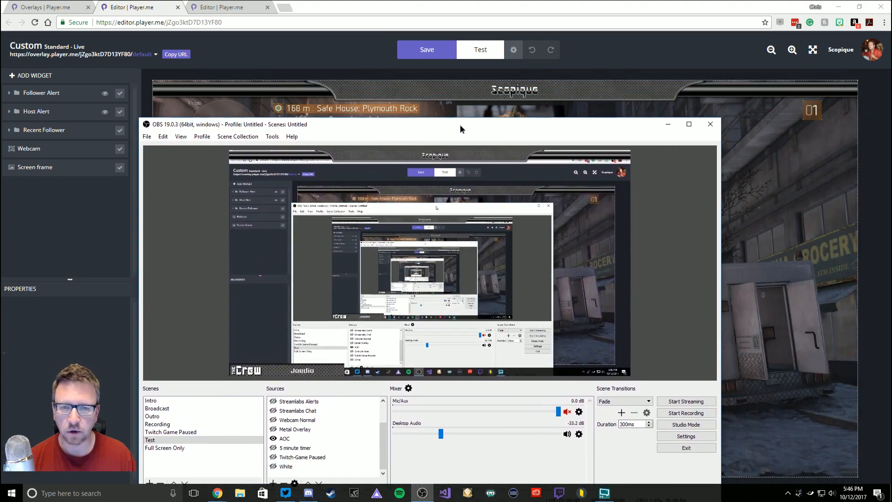
{"action": "double_click", "coordinate": [382, 124]}
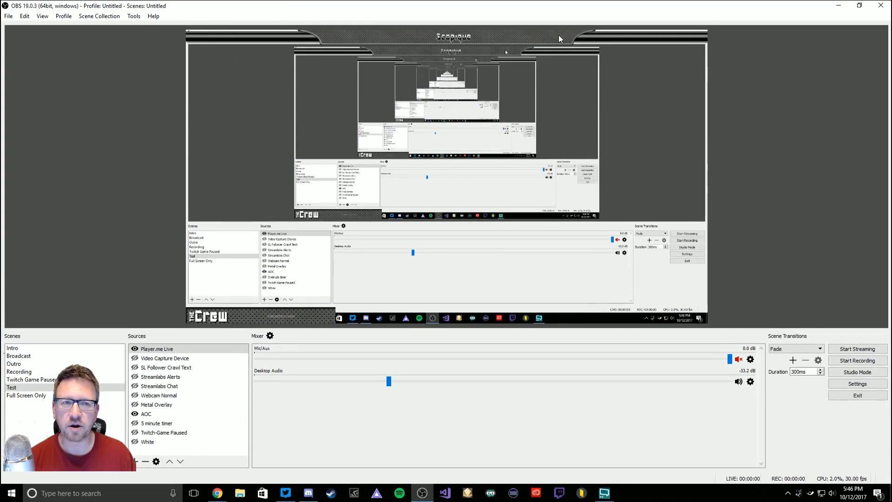
{"action": "double_click", "coordinate": [554, 6]}
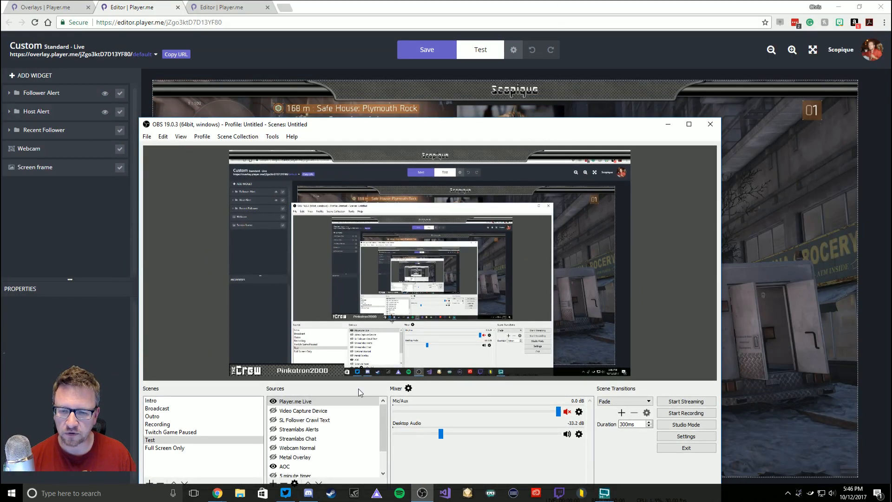
{"action": "left_click_drag", "start_coordinate": [400, 125], "coordinate": [410, 81]}
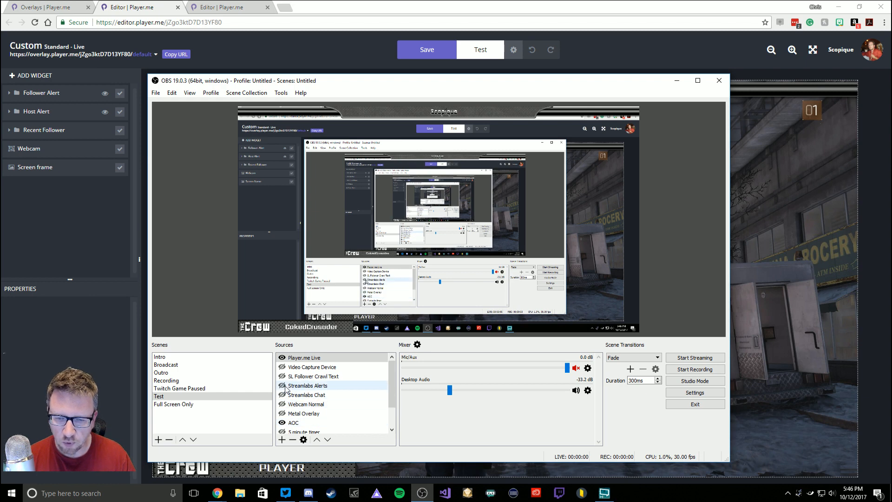
- Switch the 5 minute timer source's visibility on and back off, and close OBS Studio
{"action": "scroll", "coordinate": [331, 411], "scroll_direction": "down", "scroll_amount": 1}
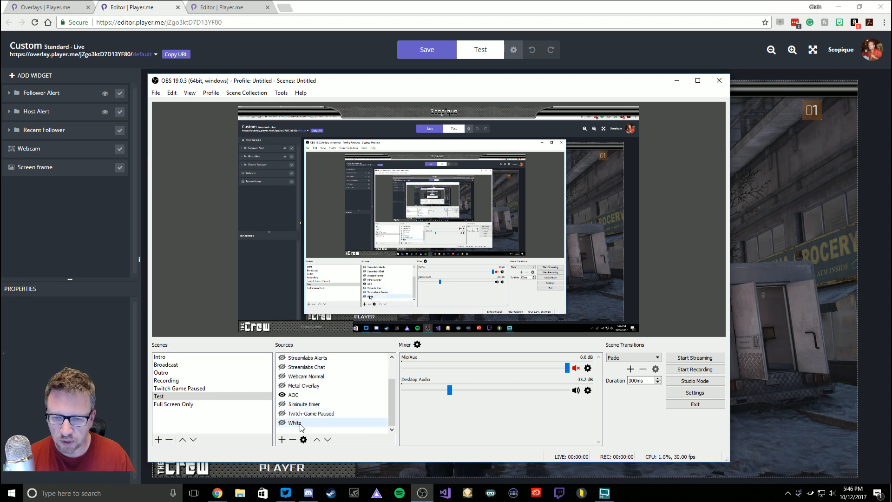
{"action": "left_click", "coordinate": [283, 405]}
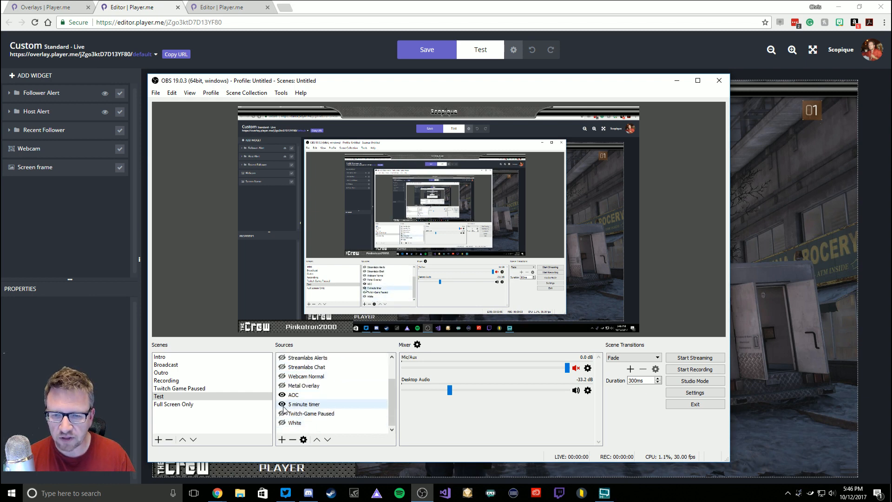
{"action": "left_click", "coordinate": [283, 407]}
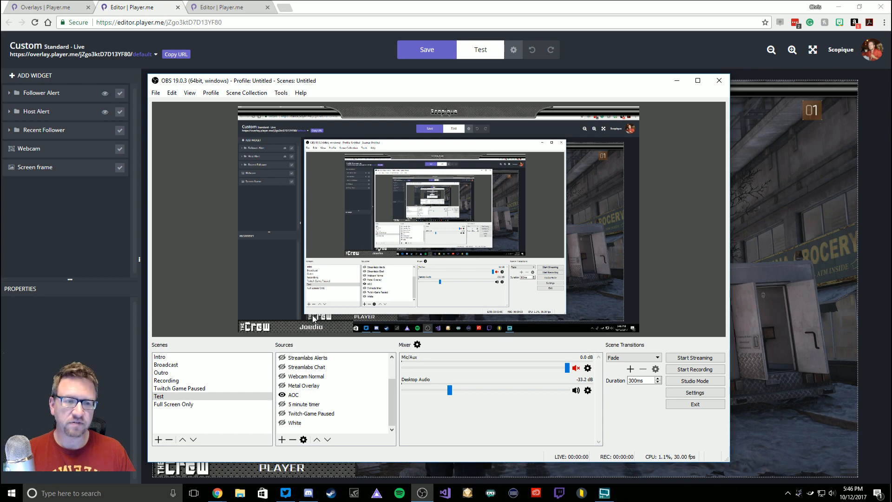
{"action": "left_click", "coordinate": [720, 82]}
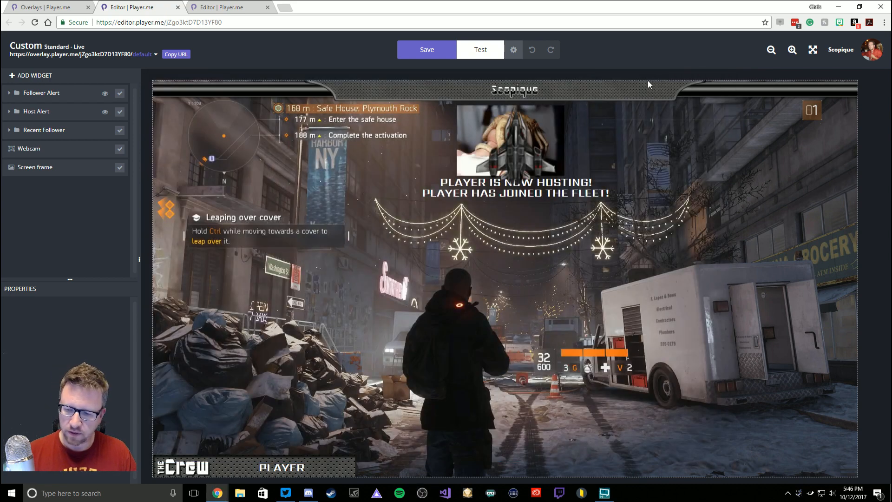